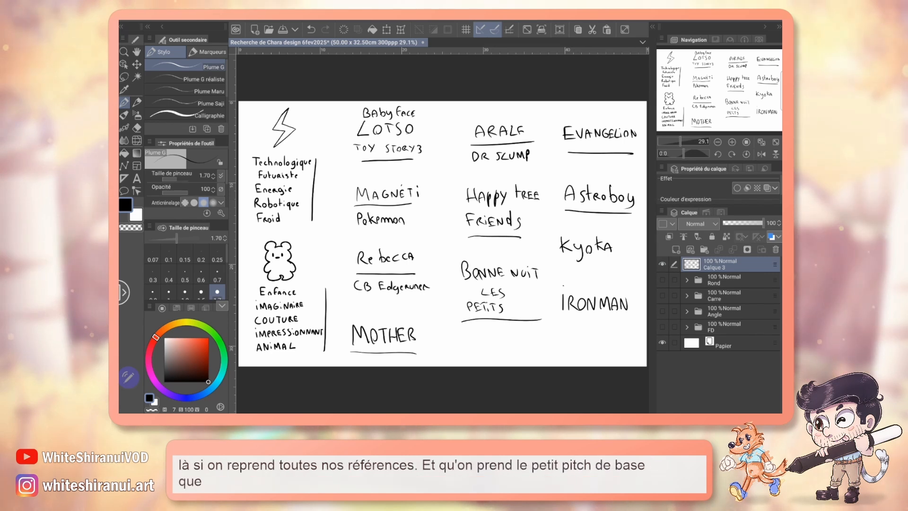
Check the contents of the Rond and Carre layer groups with Calque 3 hidden, and restore the original layer visibility.
left_click(662, 264)
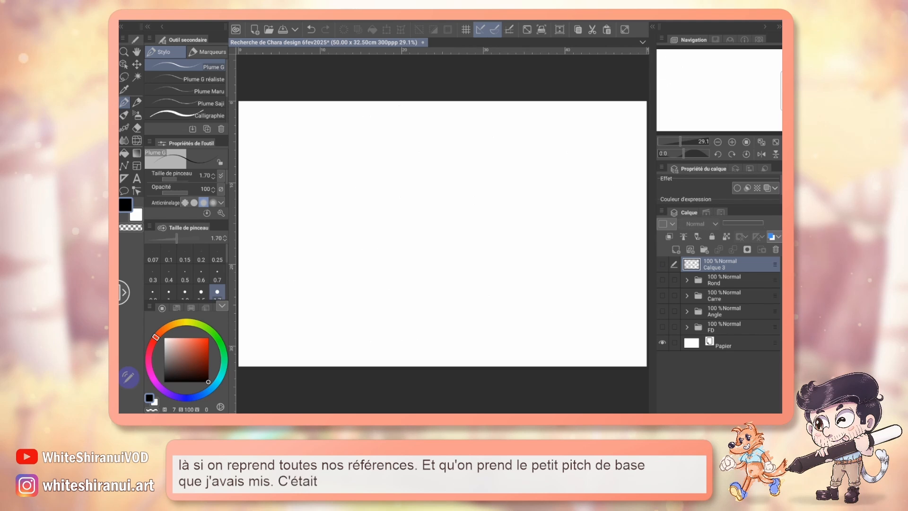
left_click(661, 280)
left_click(662, 295)
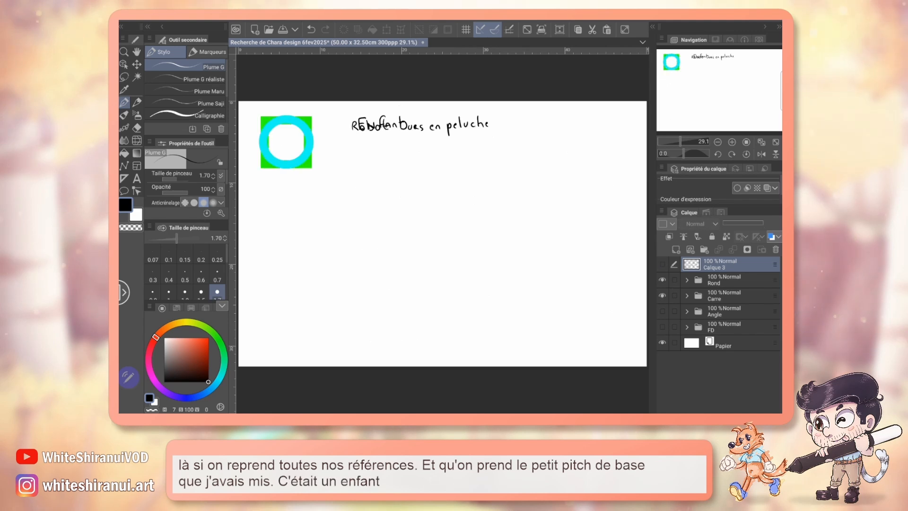
left_click(662, 295)
left_click(662, 279)
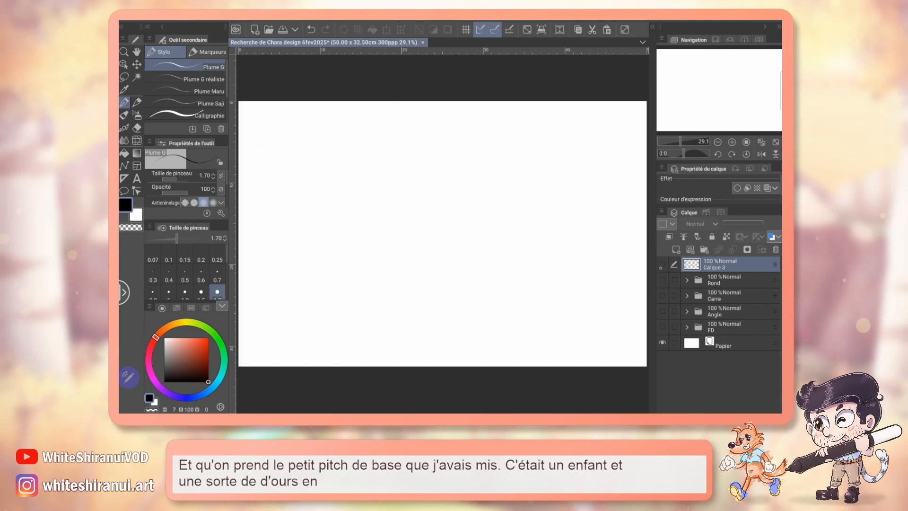
left_click(662, 263)
Add a new raster layer above Calque 3, hide Calque 3, and make the new layer active.
left_click(675, 249)
left_click(728, 295)
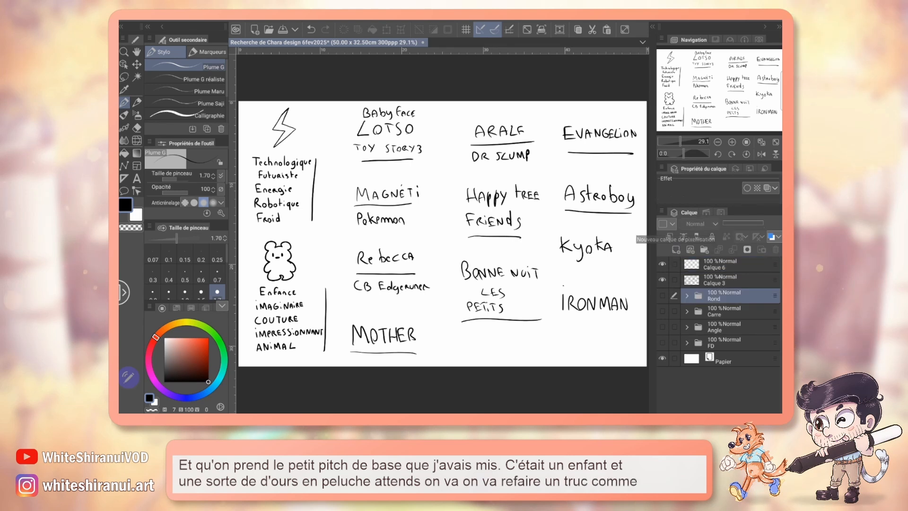
left_click(728, 280)
left_click(662, 279)
left_click(728, 263)
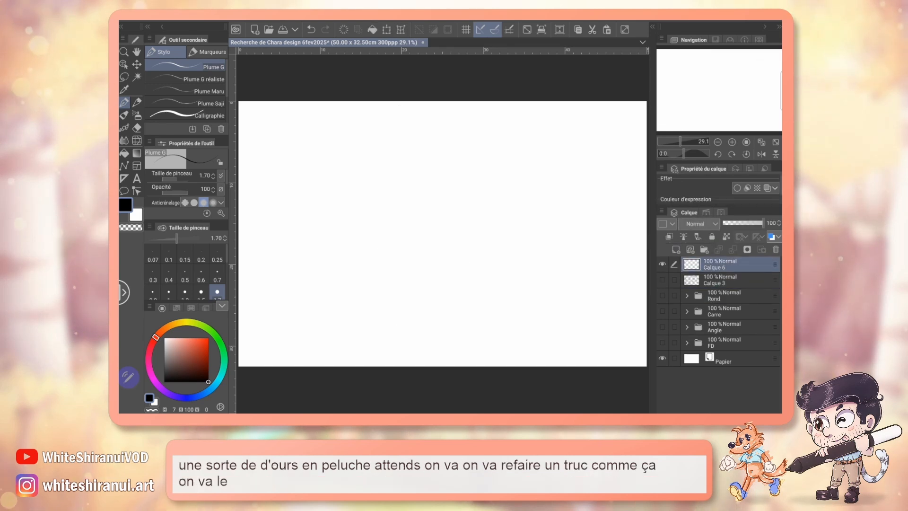
Draw a small black circle near the canvas's upper-left corner with the Plume G pen.
left_click(731, 142)
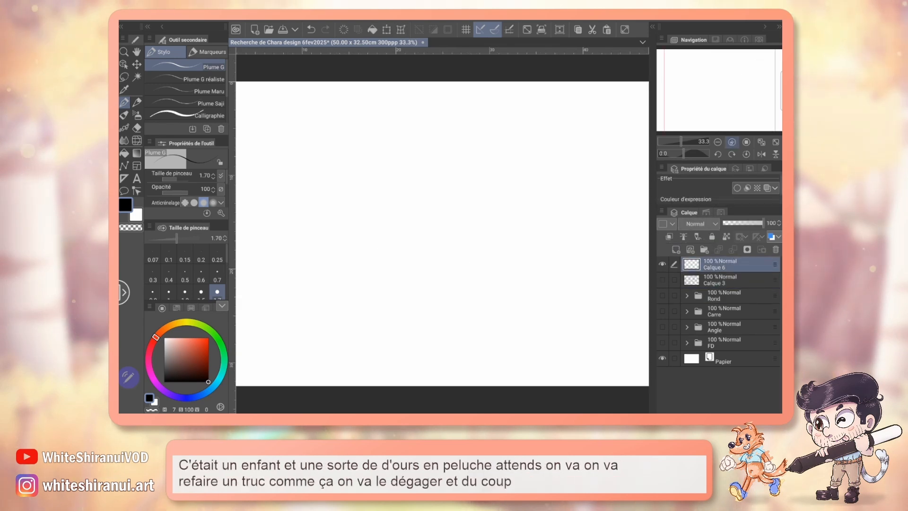
left_click(731, 142)
left_click_drag(723, 97, 695, 83)
mouse_move(316, 118)
left_mouse_down()
mouse_move(301, 136)
mouse_move(326, 146)
mouse_move(336, 127)
mouse_move(324, 118)
mouse_move(335, 137)
mouse_move(303, 130)
mouse_move(317, 144)
mouse_move(333, 126)
left_mouse_up()
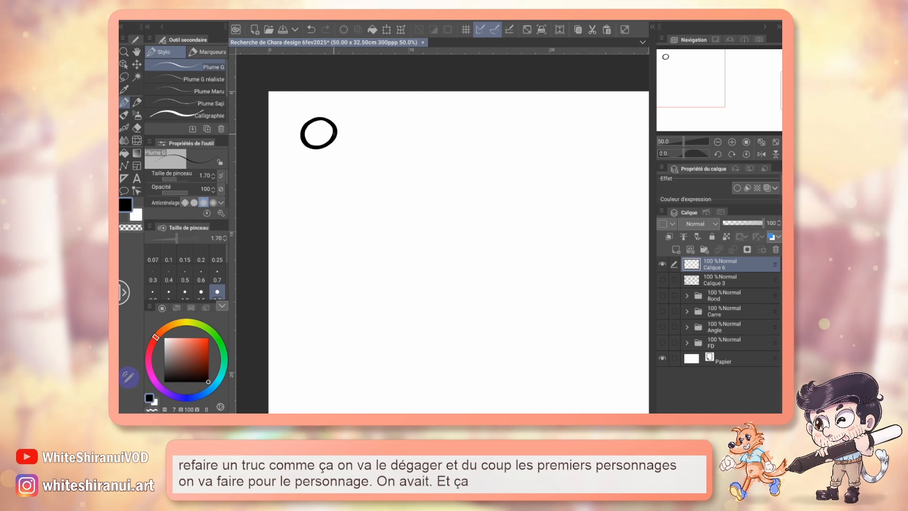
Handwrite "= Enfant : Ness" beside the circle.
mouse_move(359, 130)
left_mouse_down()
mouse_move(371, 129)
mouse_move(370, 140)
mouse_move(453, 129)
mouse_move(487, 140)
mouse_move(493, 125)
mouse_move(542, 125)
mouse_move(544, 137)
mouse_move(559, 138)
left_mouse_up()
left_click(459, 138)
left_click(514, 129)
left_click(514, 139)
left_click_drag(569, 131, 574, 130)
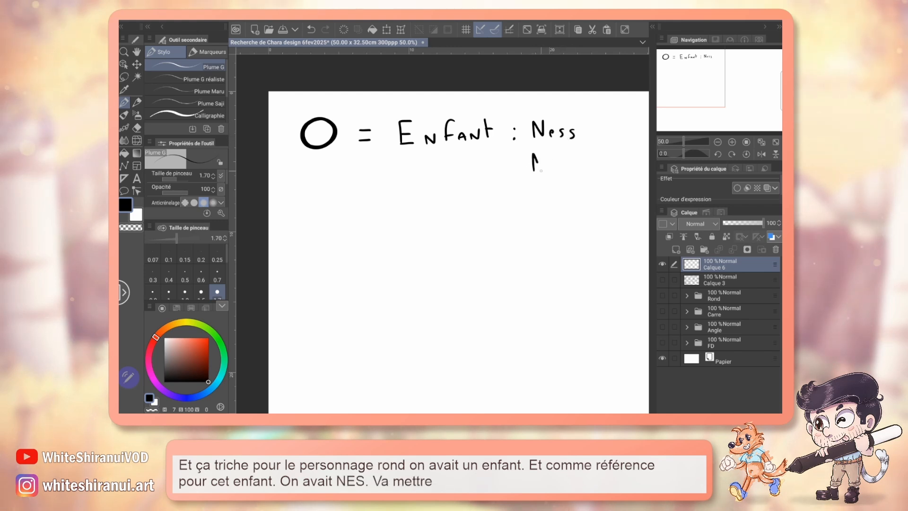
Handwrite "Nicolas" and "Astroboy" on separate lines below "Ness", and underline "Enfant".
left_click(547, 155)
mouse_move(547, 161)
left_mouse_down()
mouse_move(547, 171)
mouse_move(562, 169)
left_mouse_up()
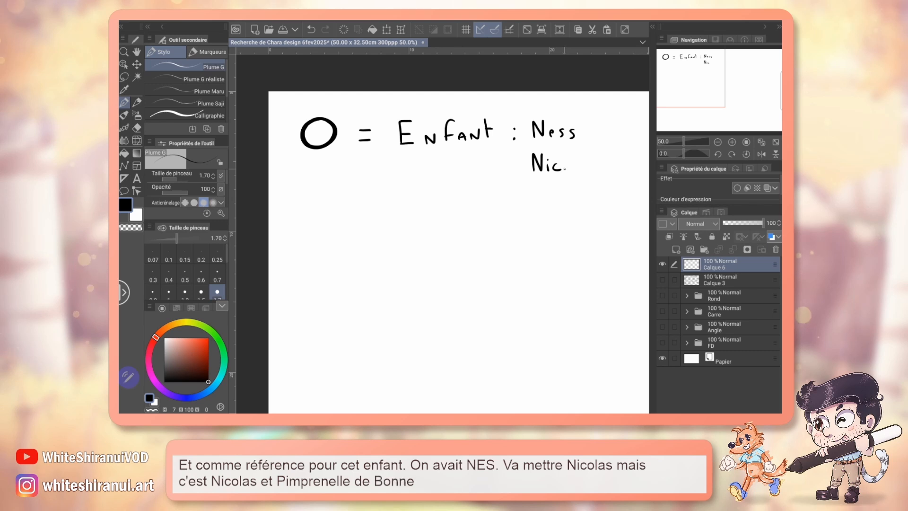
left_click_drag(572, 159, 591, 171)
left_click_drag(532, 200, 597, 188)
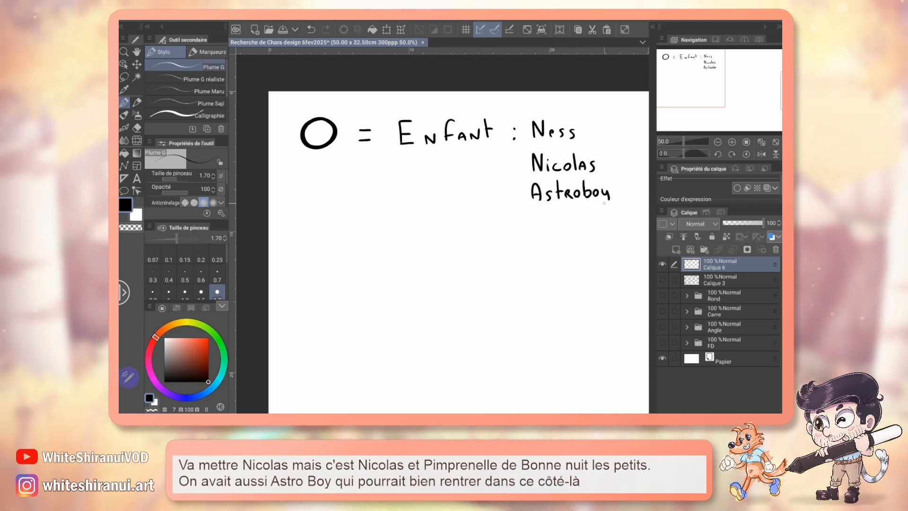
mouse_move(709, 84)
left_mouse_down()
mouse_move(716, 87)
mouse_move(709, 88)
left_mouse_up()
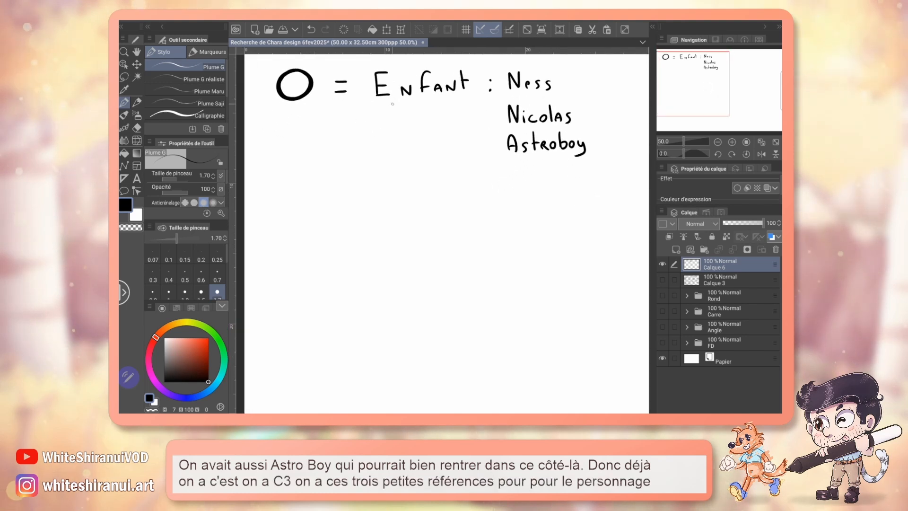
left_click_drag(376, 101, 460, 100)
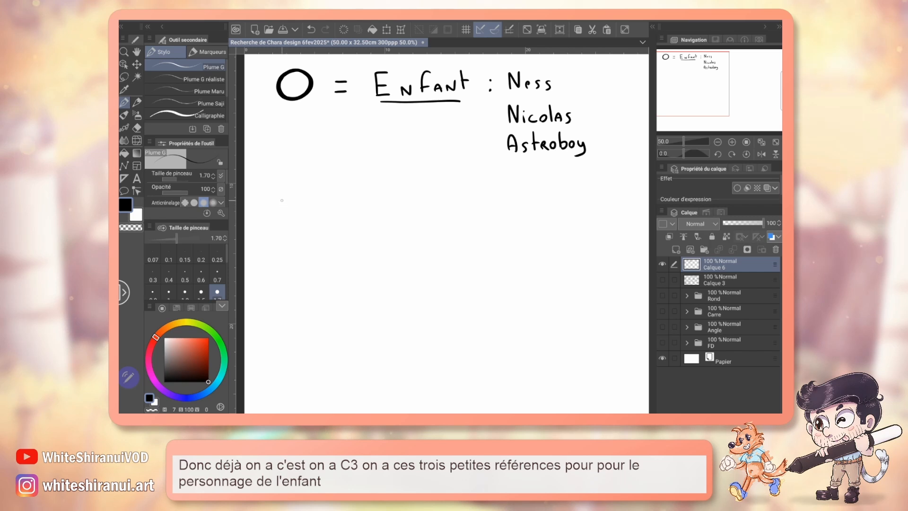
Draw a small square below the circle, handwrite "= Ours Mecha :" beside it, and underline "Ours Mecha".
left_click_drag(282, 198, 310, 198)
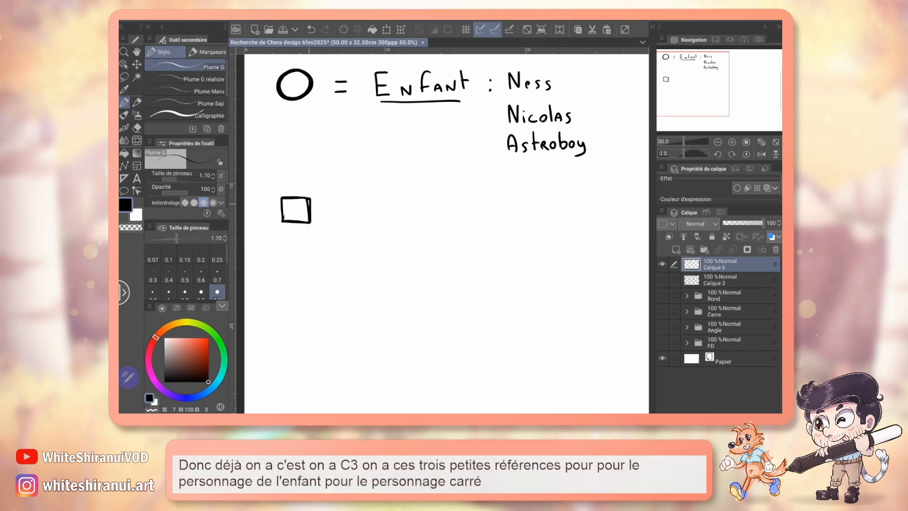
mouse_move(331, 204)
left_mouse_down()
mouse_move(377, 197)
mouse_move(378, 219)
mouse_move(416, 208)
mouse_move(416, 217)
mouse_move(479, 215)
left_mouse_up()
left_click_drag(482, 203, 487, 207)
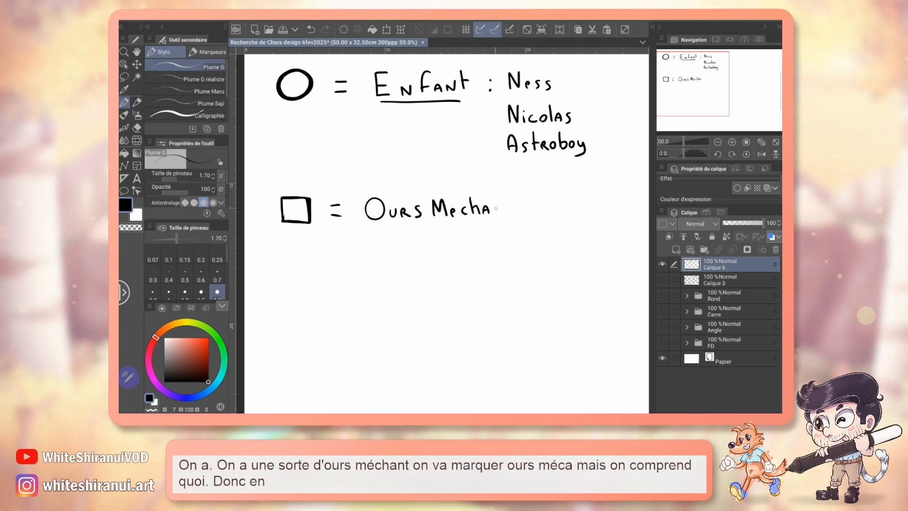
left_click(502, 205)
left_click(501, 214)
left_click_drag(373, 229, 391, 227)
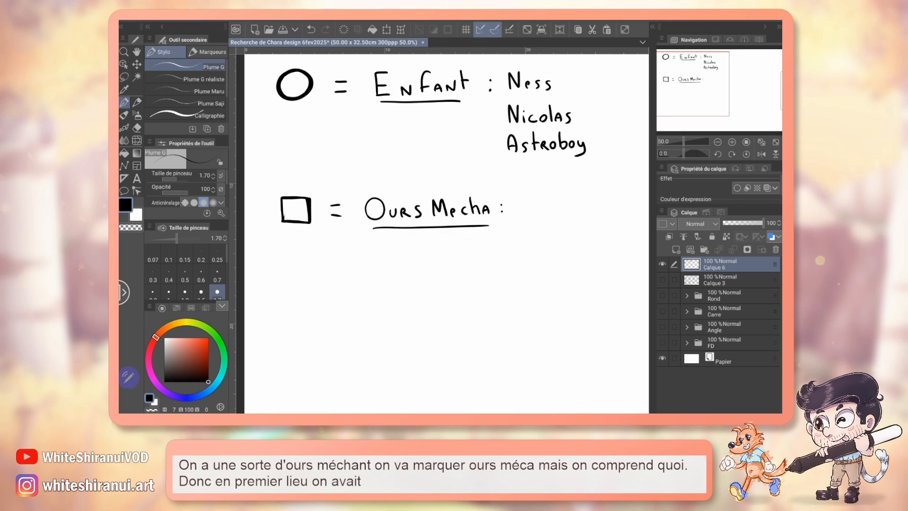
Handwrite the references "Lotso", "HTF" and "Mecha Eva" on three lines beside "Ours Mecha :".
mouse_move(525, 194)
left_mouse_down()
mouse_move(539, 217)
mouse_move(548, 207)
mouse_move(563, 216)
left_mouse_up()
mouse_move(552, 204)
left_mouse_down()
mouse_move(565, 203)
mouse_move(570, 216)
left_mouse_up()
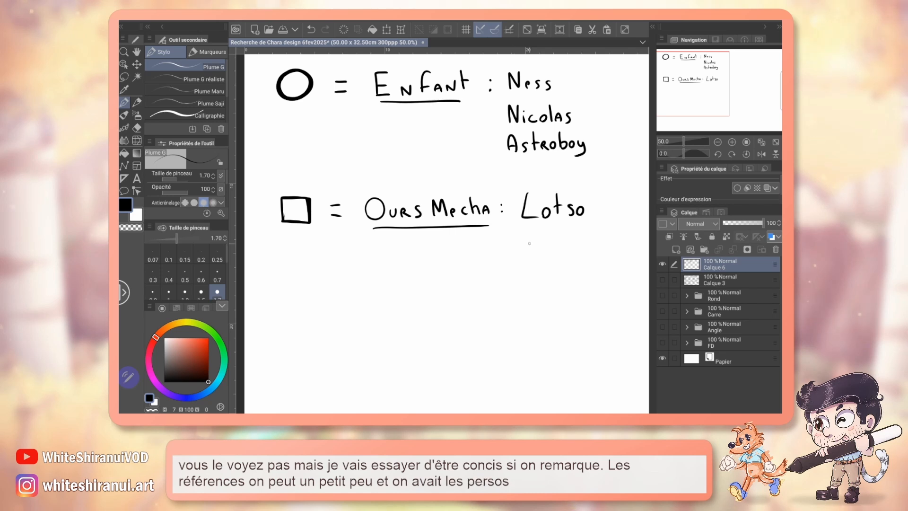
left_click_drag(538, 238, 537, 255)
mouse_move(522, 246)
left_mouse_down()
mouse_move(573, 235)
mouse_move(572, 244)
left_mouse_up()
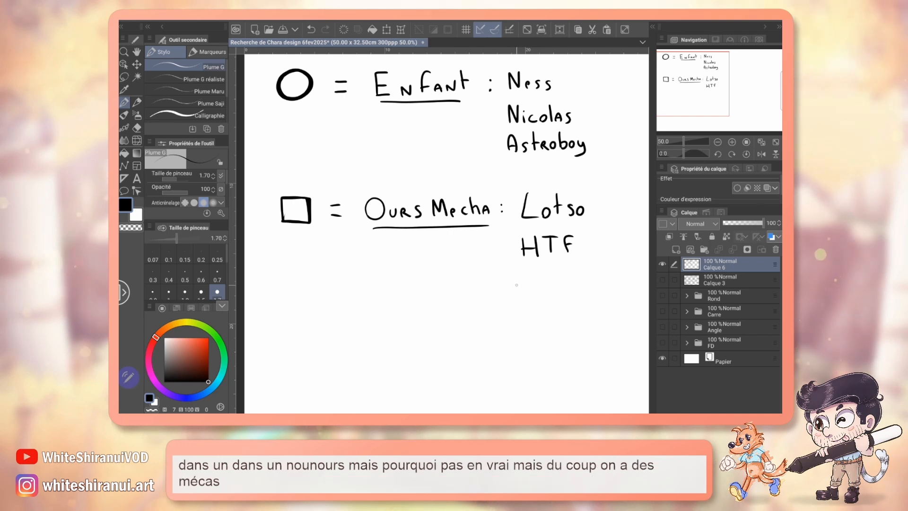
mouse_move(516, 285)
left_mouse_down()
mouse_move(569, 275)
mouse_move(573, 282)
mouse_move(592, 267)
mouse_move(612, 285)
left_mouse_up()
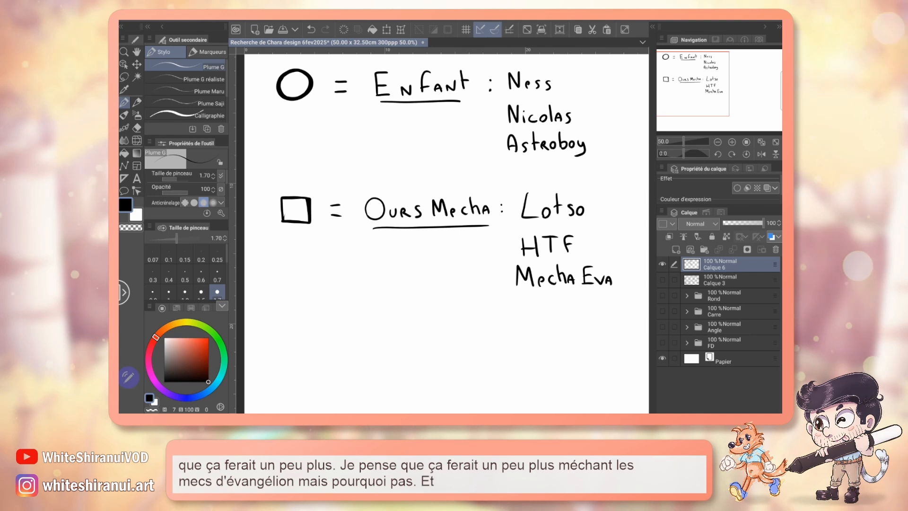
Draw a small triangle below the square, handwrite "= Usine Ambulante :" beside it, and underline "Usine Ambulante".
left_click_drag(284, 361, 285, 322)
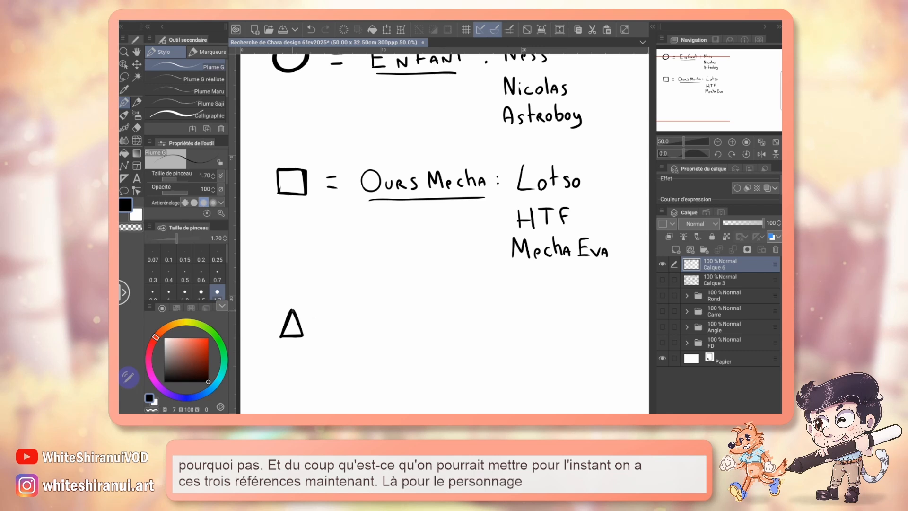
left_click_drag(323, 319, 336, 318)
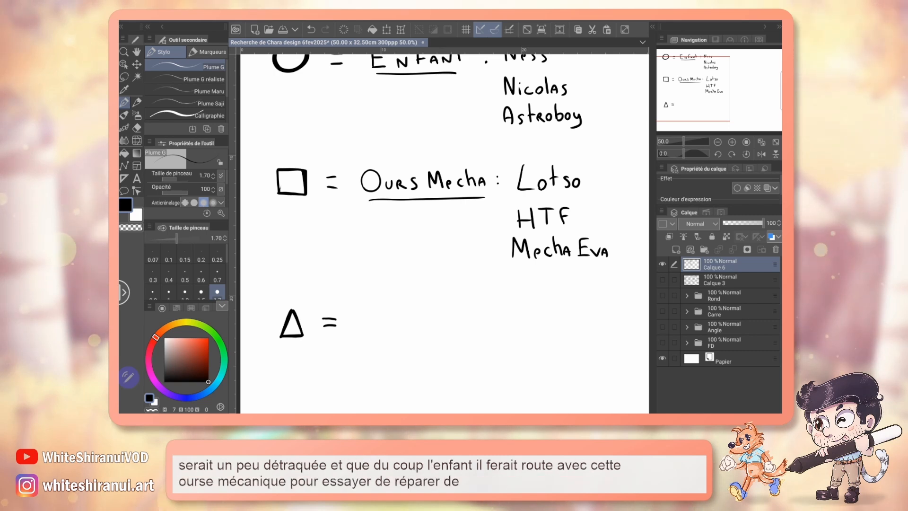
scroll(444, 234, "down", 1)
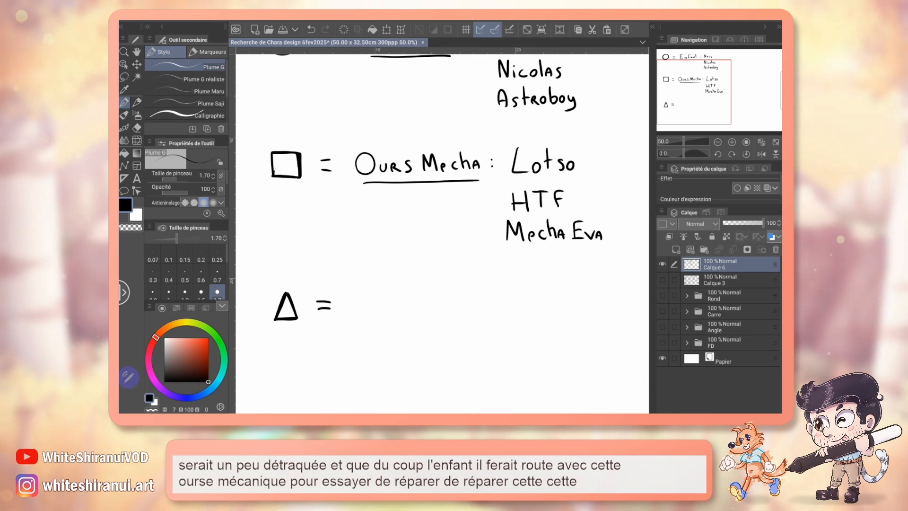
mouse_move(365, 293)
left_mouse_down()
mouse_move(373, 312)
mouse_move(382, 290)
mouse_move(401, 308)
mouse_move(398, 297)
mouse_move(423, 306)
mouse_move(444, 290)
mouse_move(450, 305)
mouse_move(486, 306)
left_mouse_up()
mouse_move(490, 287)
left_mouse_down()
mouse_move(493, 303)
mouse_move(510, 305)
mouse_move(512, 295)
mouse_move(517, 304)
left_mouse_up()
left_click(512, 303)
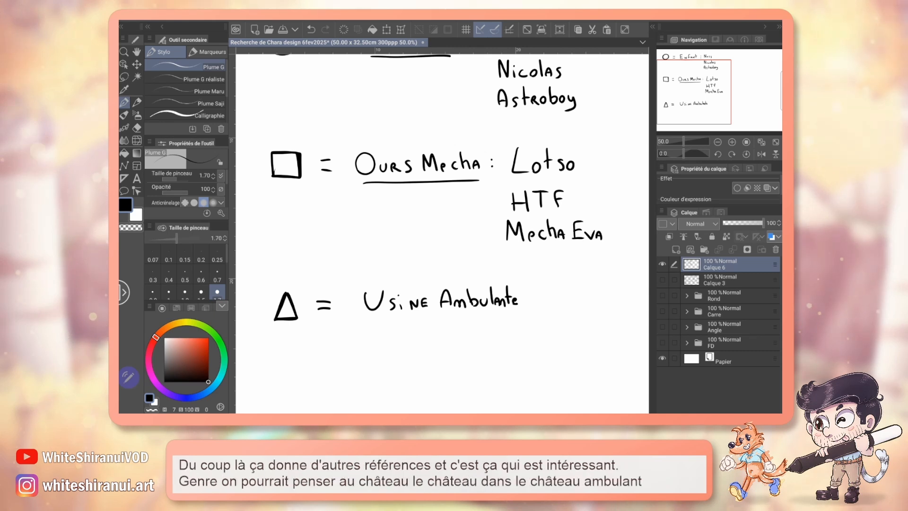
left_click_drag(376, 325, 505, 321)
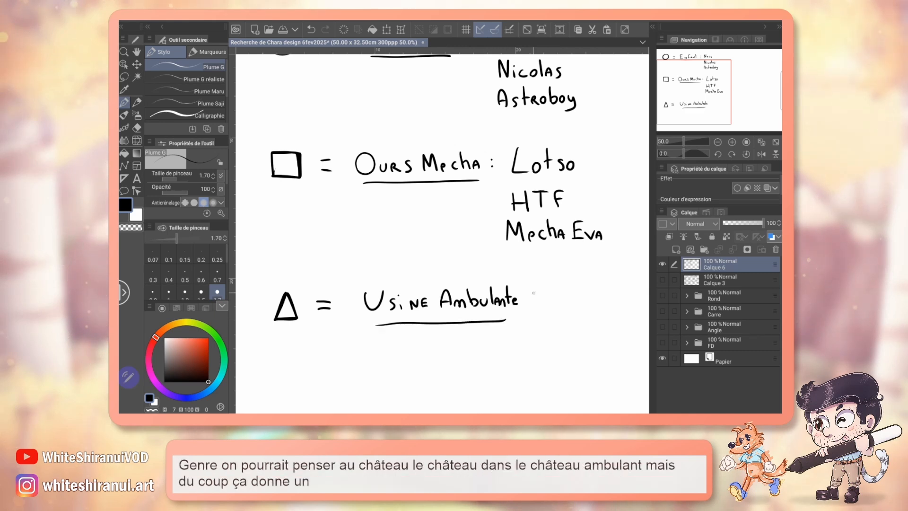
left_click(533, 304)
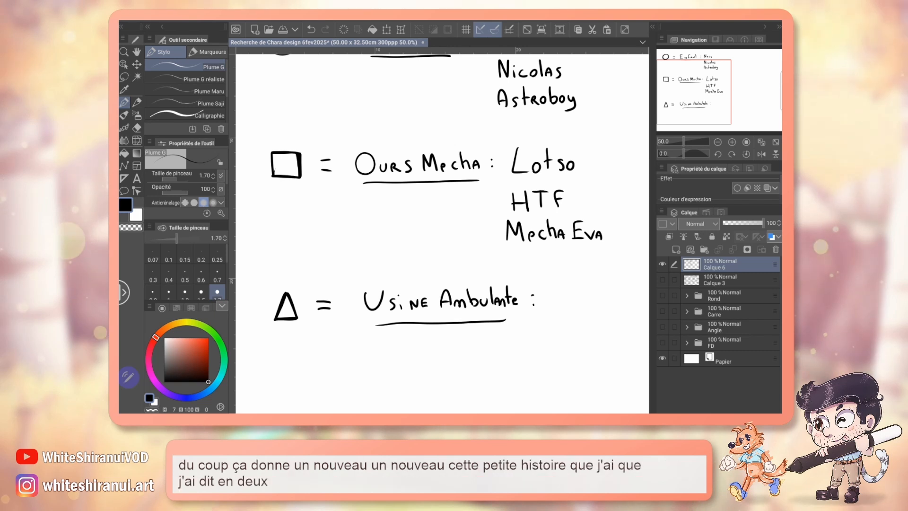
Draw vertical separator lines beside the Enfant and Ours Mecha references, with "Outil" handwritten next to the Enfant line.
mouse_move(709, 88)
left_mouse_down()
mouse_move(719, 71)
mouse_move(734, 71)
left_mouse_up()
left_click_drag(463, 116, 466, 201)
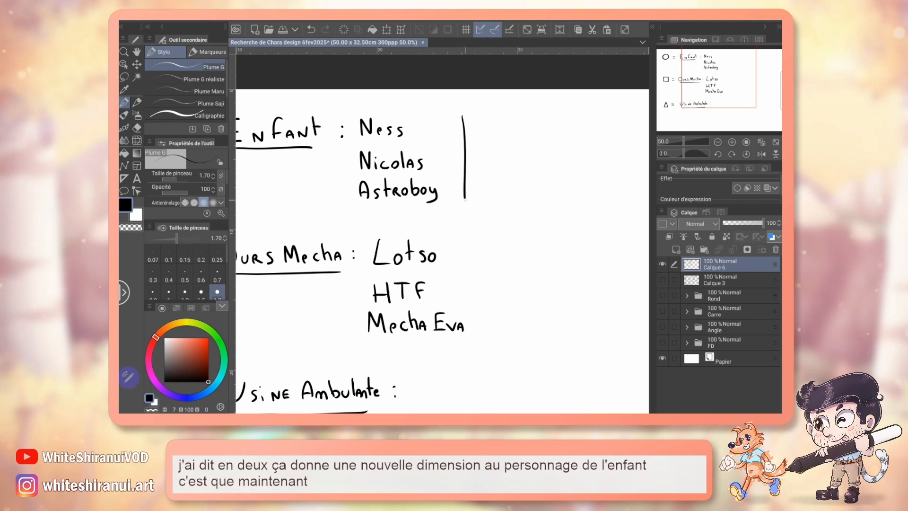
mouse_move(488, 102)
left_mouse_down()
mouse_move(485, 120)
mouse_move(515, 122)
left_mouse_up()
left_click_drag(512, 113, 531, 120)
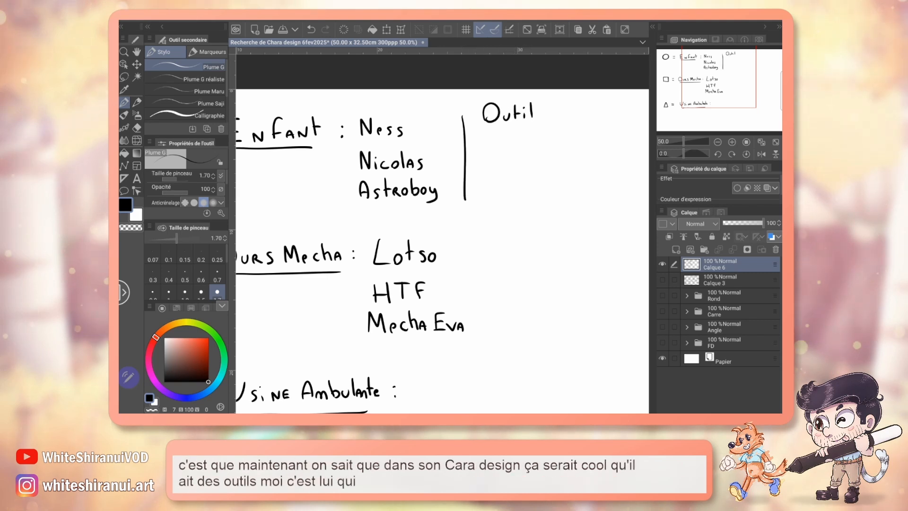
left_click_drag(722, 83, 718, 84)
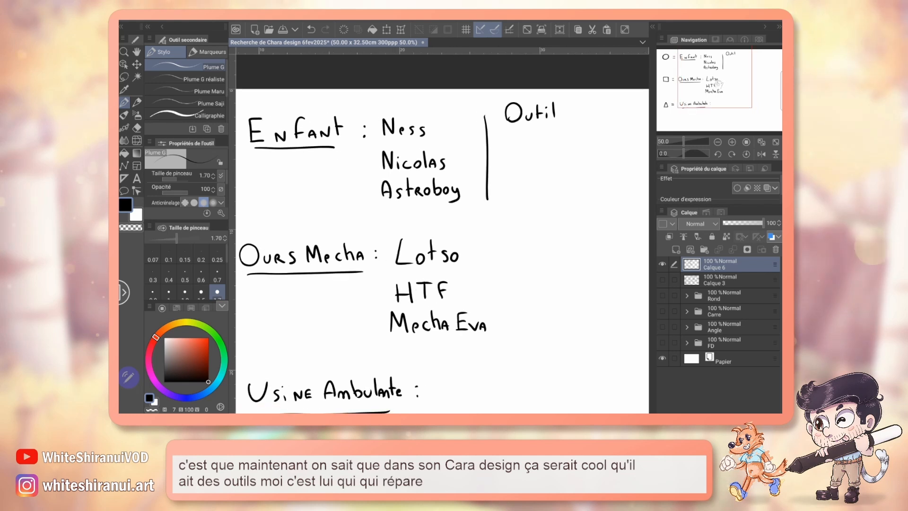
left_click_drag(737, 88, 739, 91)
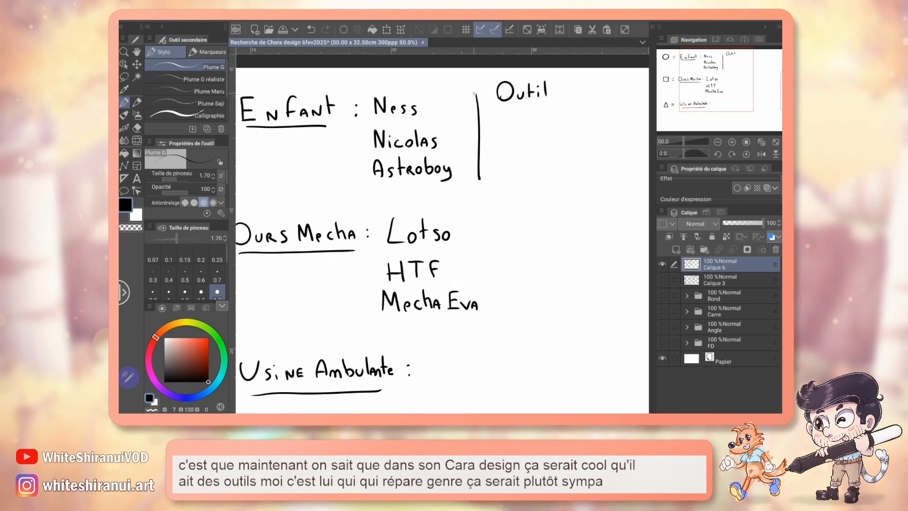
left_click_drag(500, 223, 504, 308)
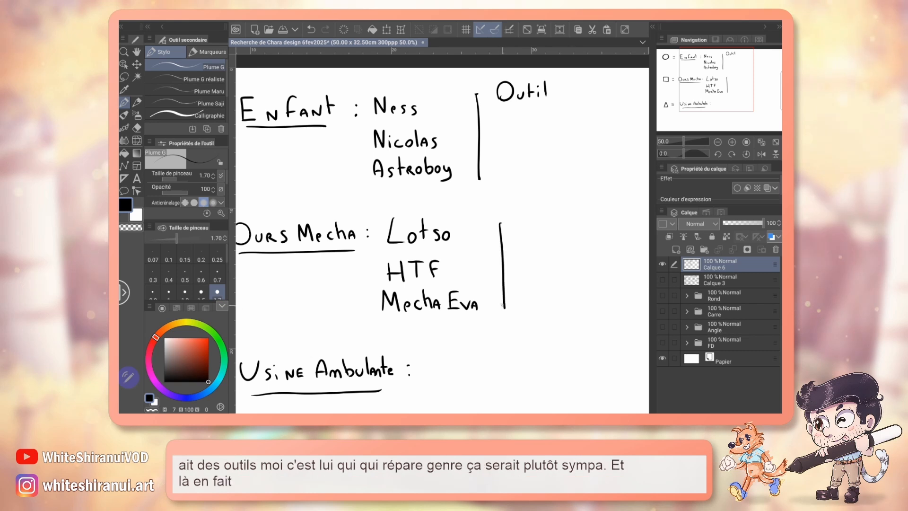
Undo both vertical separator lines and the handwritten word "Outil".
scroll(442, 240, "down", 3)
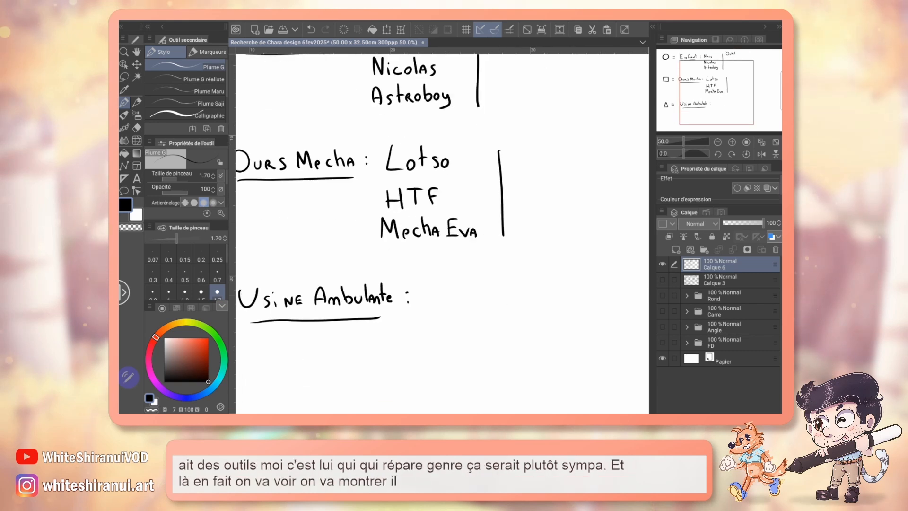
scroll(442, 234, "up", 2)
key("ctrl+z")
key("ctrl+z")
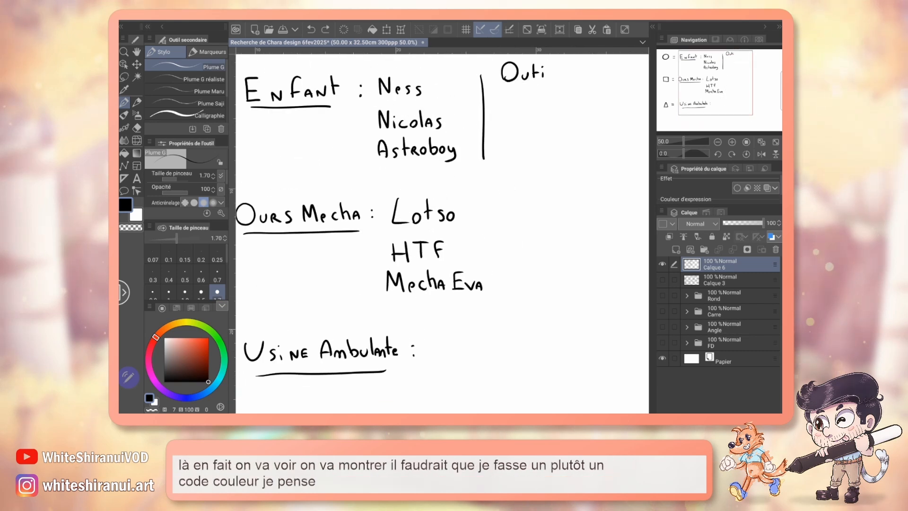
key("ctrl+z")
key("ctrl+z")
key("ctrl+z")
key("ctrl+z")
key("ctrl+z")
key("ctrl+z")
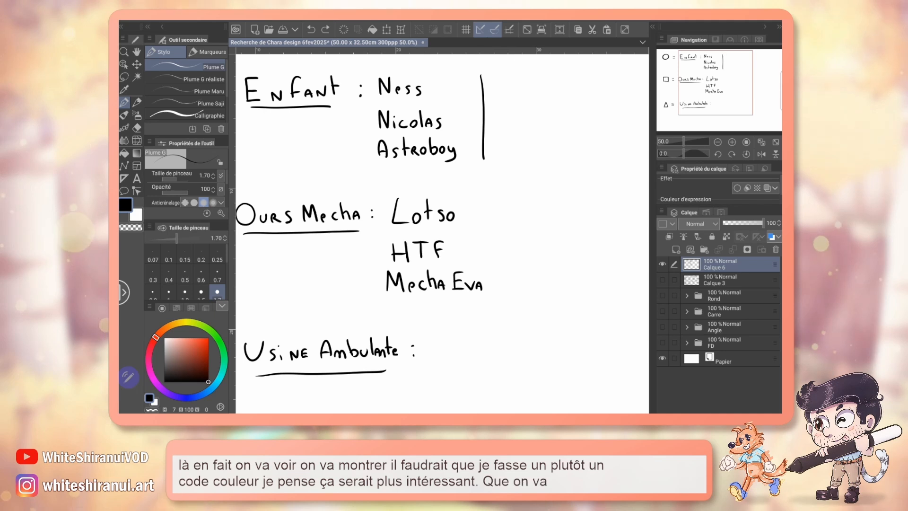
key("ctrl+z")
Add a new layer clipped to the handwriting layer and choose a dark blue drawing colour.
left_click(676, 249)
left_click(669, 237)
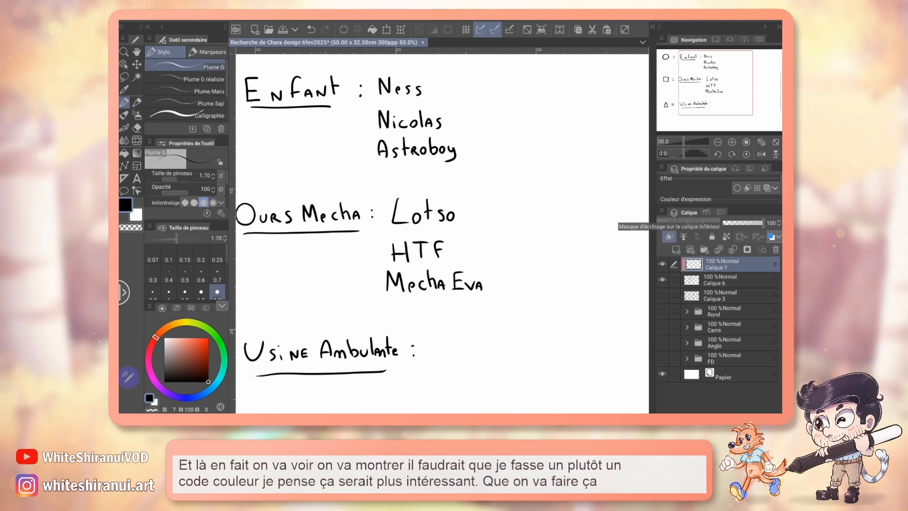
key("m")
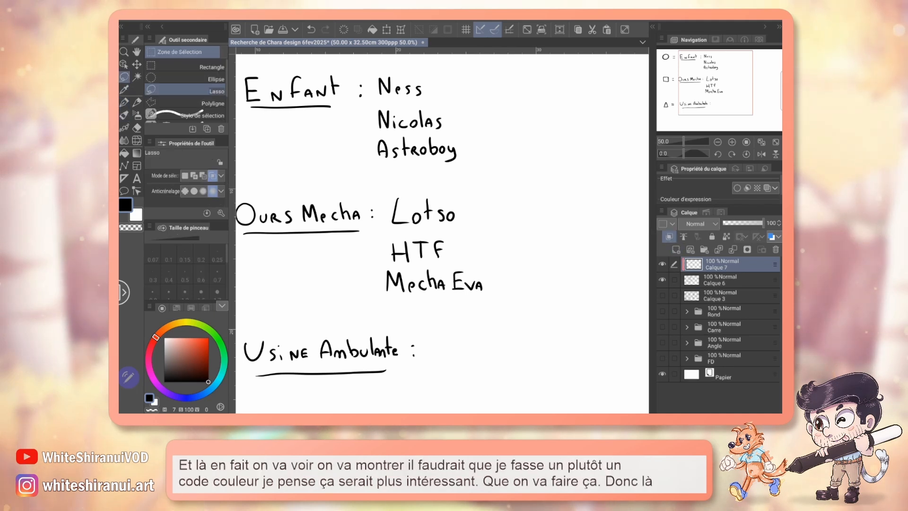
left_click(195, 396)
left_click(206, 351)
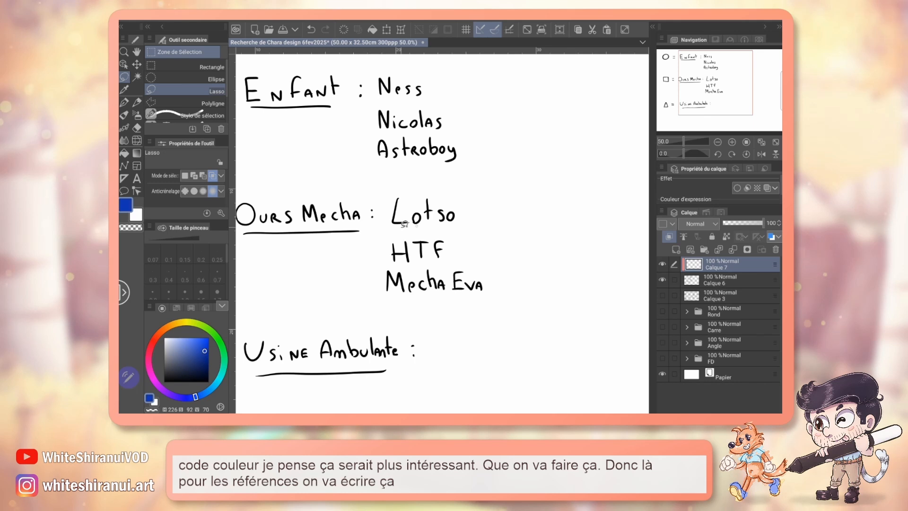
Recolour the handwritten references beside "Ours Mecha" and "Enfant" in blue with lasso fill on the clipped layer.
left_click_drag(526, 268, 397, 189)
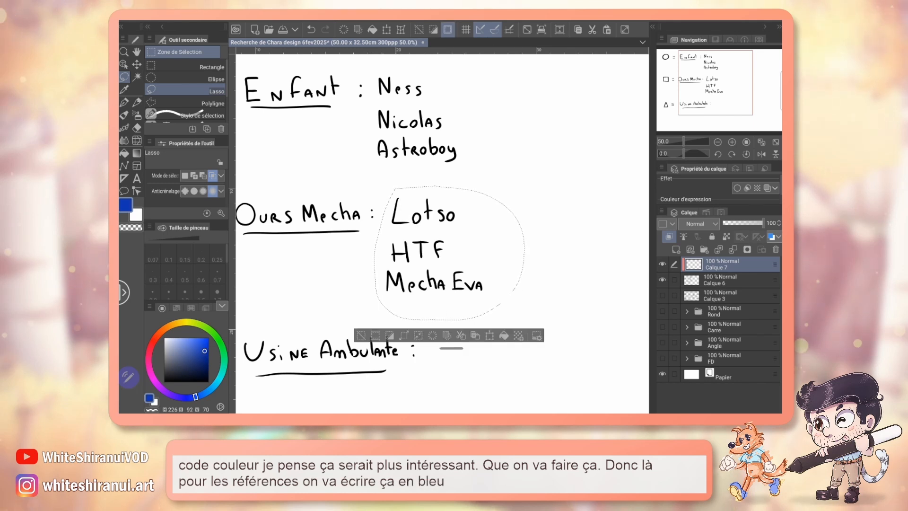
key("ctrl+d")
key("u")
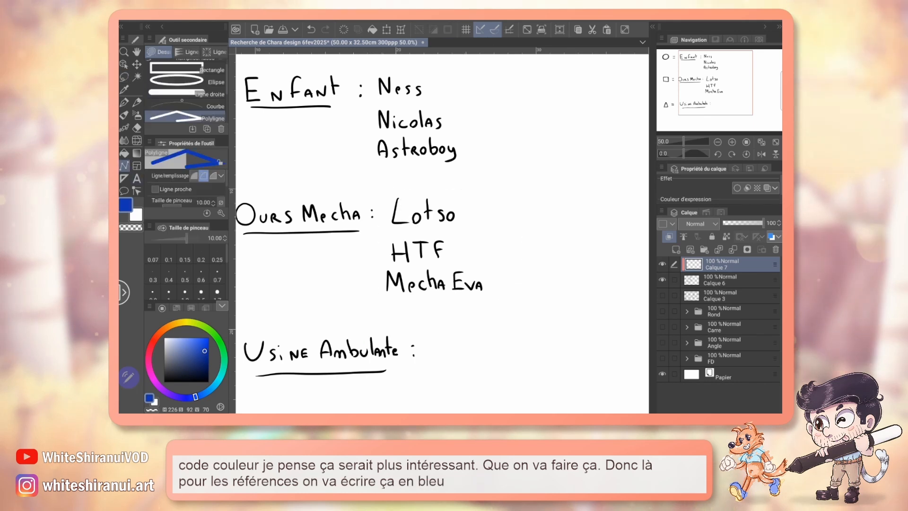
left_click(184, 66)
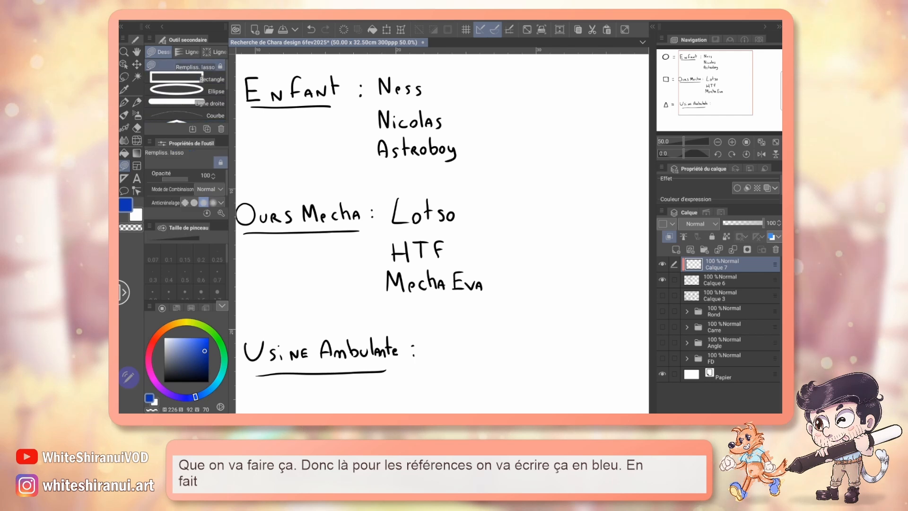
mouse_move(405, 191)
left_mouse_down()
mouse_move(494, 288)
mouse_move(433, 293)
left_mouse_up()
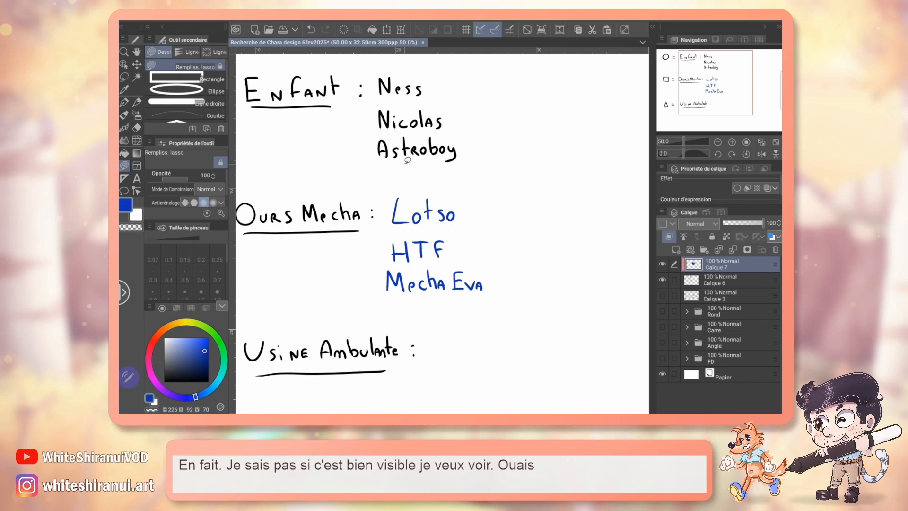
mouse_move(407, 159)
left_mouse_down()
mouse_move(371, 97)
mouse_move(440, 173)
mouse_move(409, 171)
left_mouse_up()
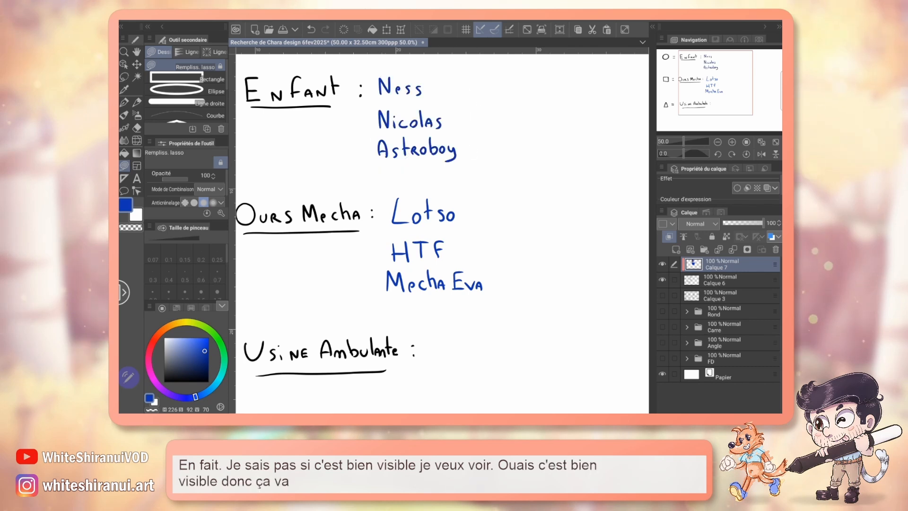
Merge the blue clipped layer down into the handwriting layer and switch back to the Plume G pen.
left_click(723, 279)
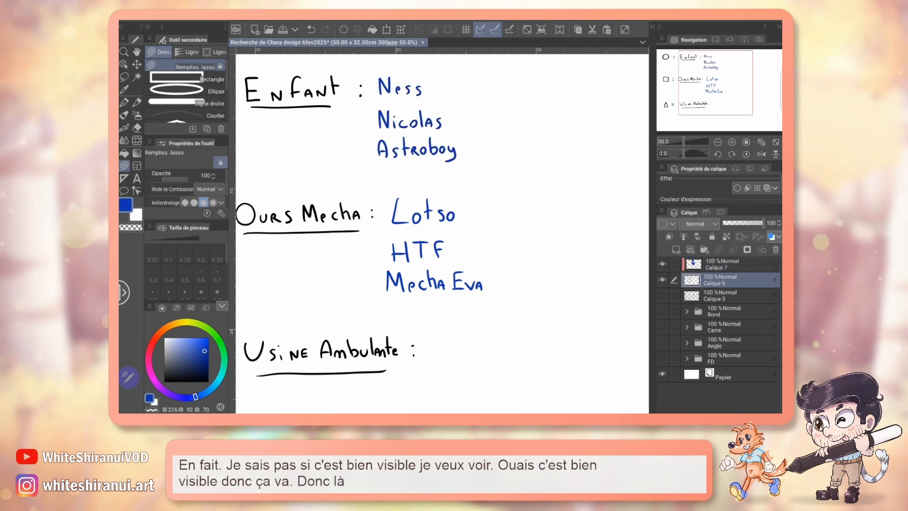
left_click_drag(443, 236, 422, 190)
left_click(124, 102)
left_click(723, 264)
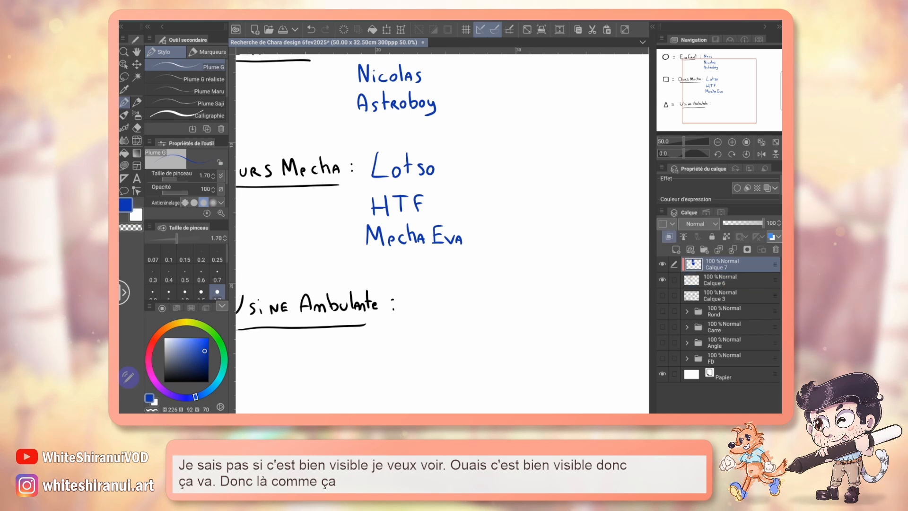
left_click(695, 236)
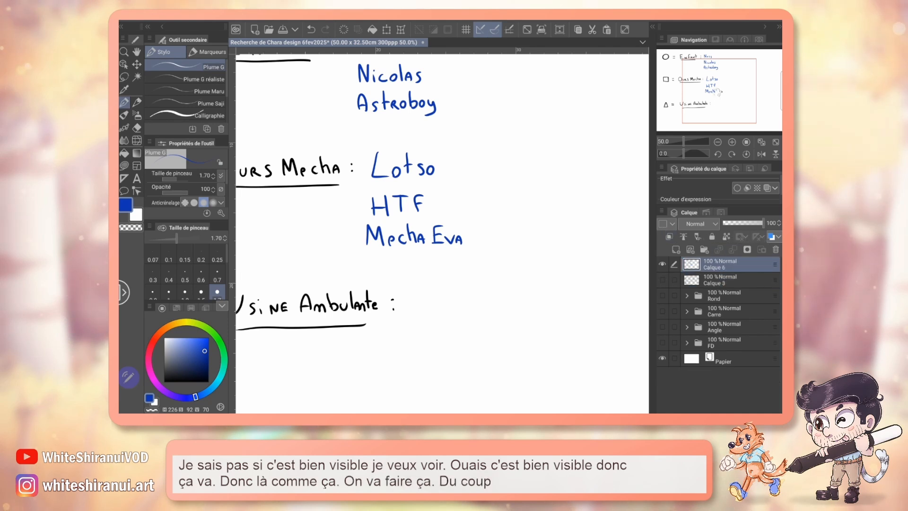
Handwrite the reference "Mecha Eva" in blue beside "Usine Ambulante :".
mouse_move(413, 308)
left_mouse_down()
mouse_move(448, 281)
mouse_move(458, 242)
mouse_move(486, 245)
left_mouse_up()
left_click_drag(493, 238, 494, 245)
mouse_move(498, 225)
left_mouse_down()
mouse_move(497, 246)
mouse_move(518, 246)
left_mouse_up()
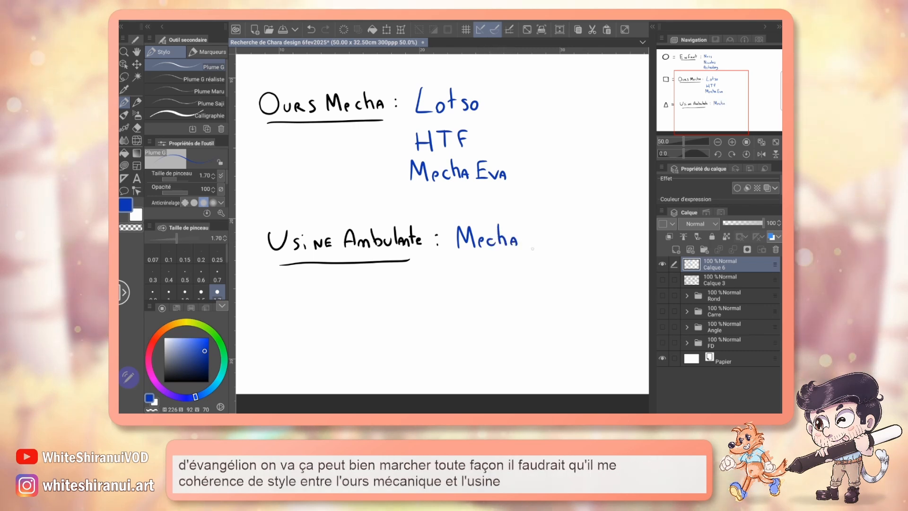
mouse_move(537, 245)
left_mouse_down()
mouse_move(543, 226)
mouse_move(543, 234)
left_mouse_up()
left_click_drag(537, 245, 546, 242)
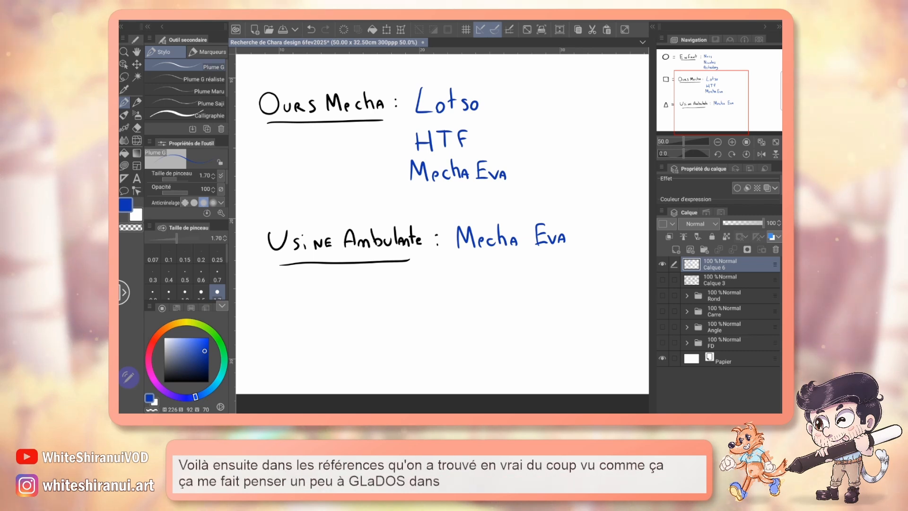
Handwrite the references "Glados", "BabyFace" and "Poisson Sp1" in blue on three lines below "Mecha Eva" in the Usine Ambulante list.
mouse_move(459, 264)
left_mouse_down()
mouse_move(487, 282)
mouse_move(497, 262)
mouse_move(513, 281)
left_mouse_up()
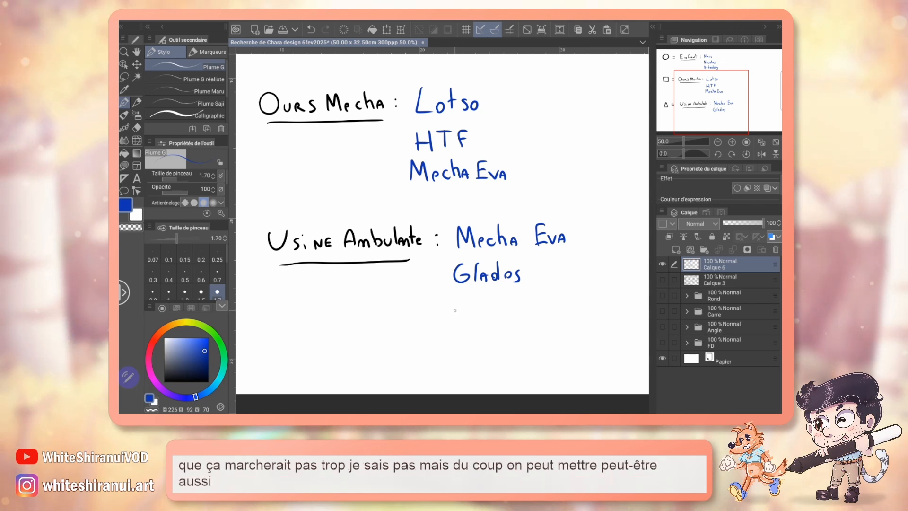
mouse_move(455, 300)
left_mouse_down()
mouse_move(455, 312)
mouse_move(487, 308)
left_mouse_up()
mouse_move(490, 302)
left_mouse_down()
mouse_move(511, 307)
mouse_move(514, 296)
mouse_move(518, 309)
mouse_move(544, 310)
left_mouse_up()
left_click_drag(448, 331, 448, 345)
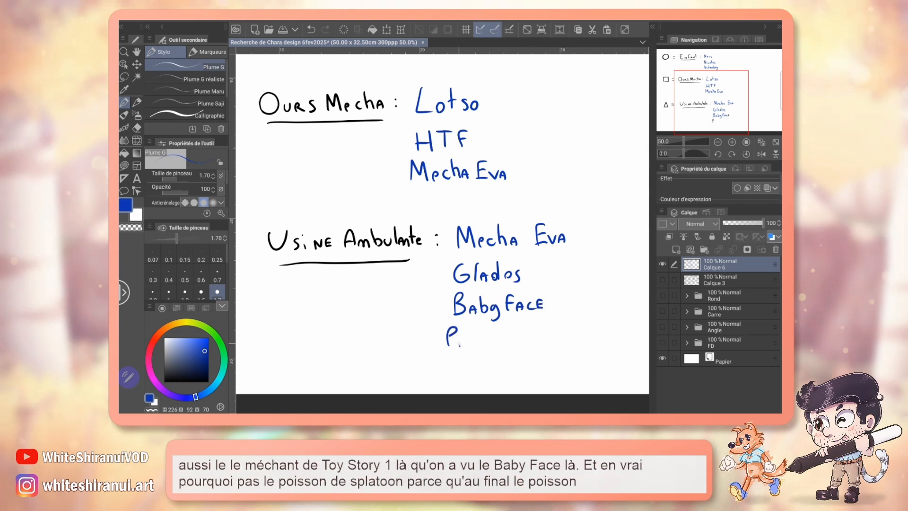
mouse_move(457, 336)
left_mouse_down()
mouse_move(483, 346)
mouse_move(493, 336)
mouse_move(494, 344)
mouse_move(537, 339)
mouse_move(539, 350)
mouse_move(557, 345)
left_mouse_up()
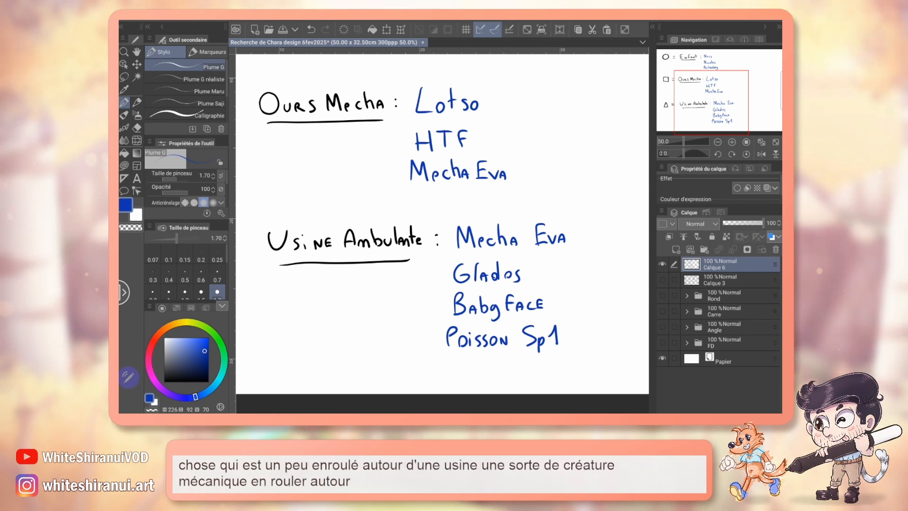
Draw a black vertical separator line after each of the three reference lists: Enfant, Ours Mecha and Usine Ambulante.
left_click_drag(736, 96, 746, 65)
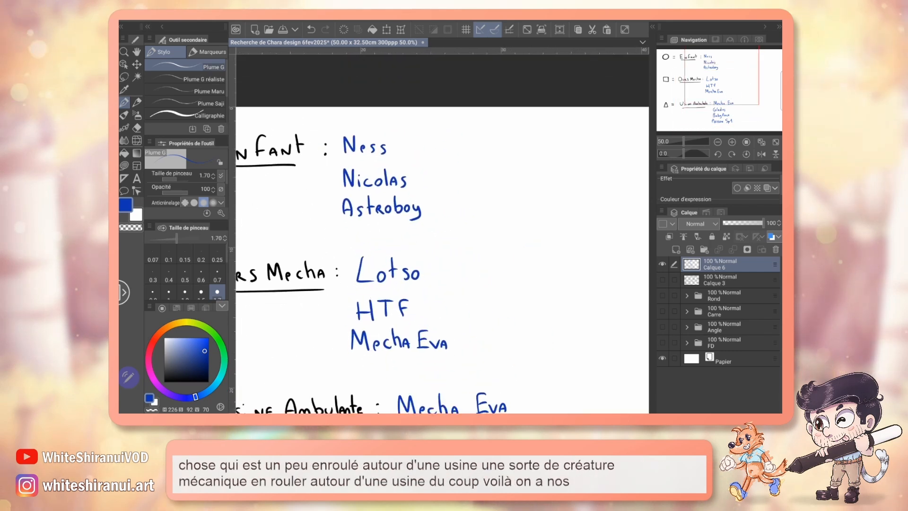
left_click(208, 381)
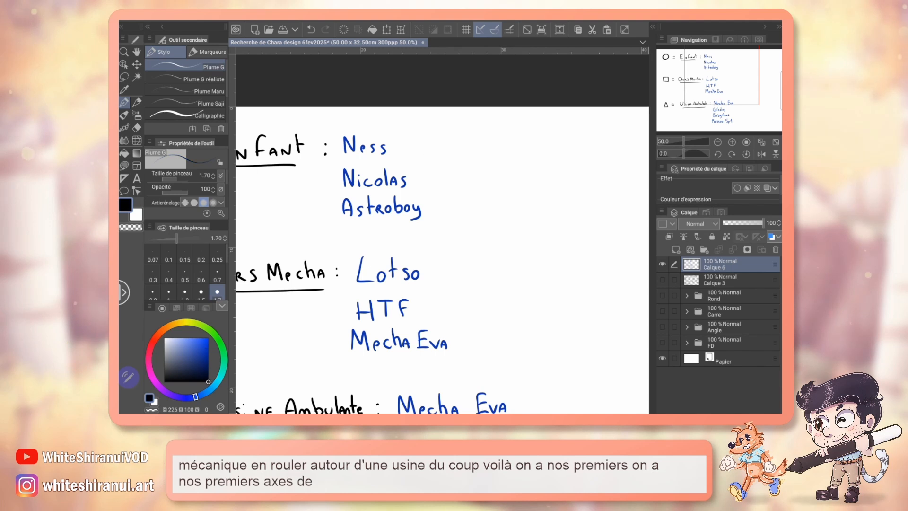
left_click_drag(462, 249, 468, 348)
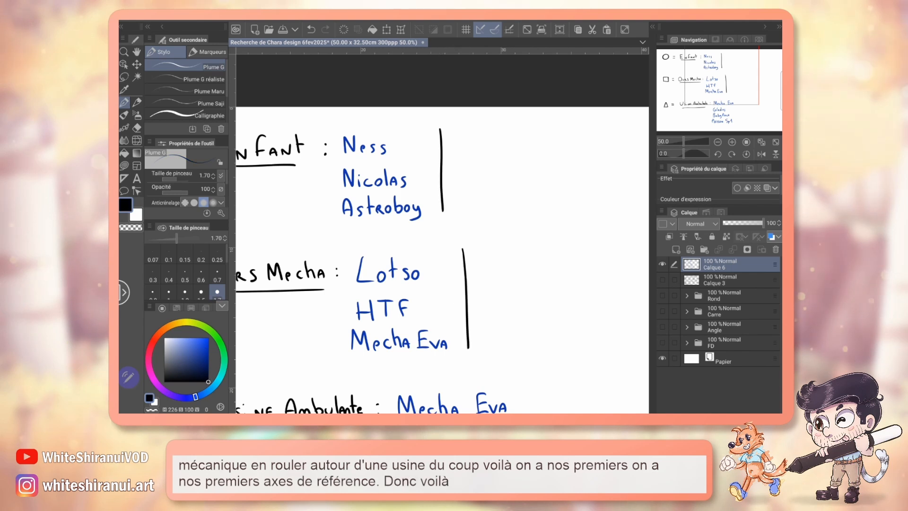
left_click_drag(520, 413, 501, 302)
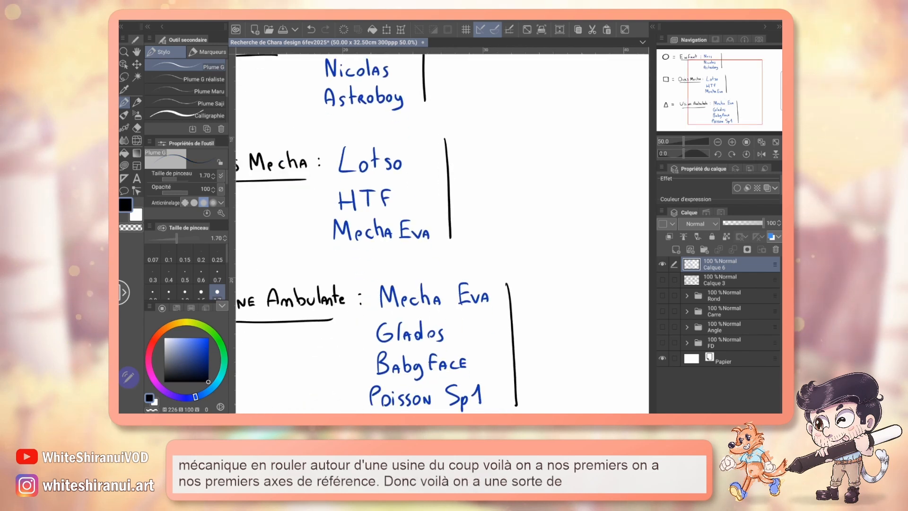
Save the character design document.
left_click_drag(442, 254, 520, 303)
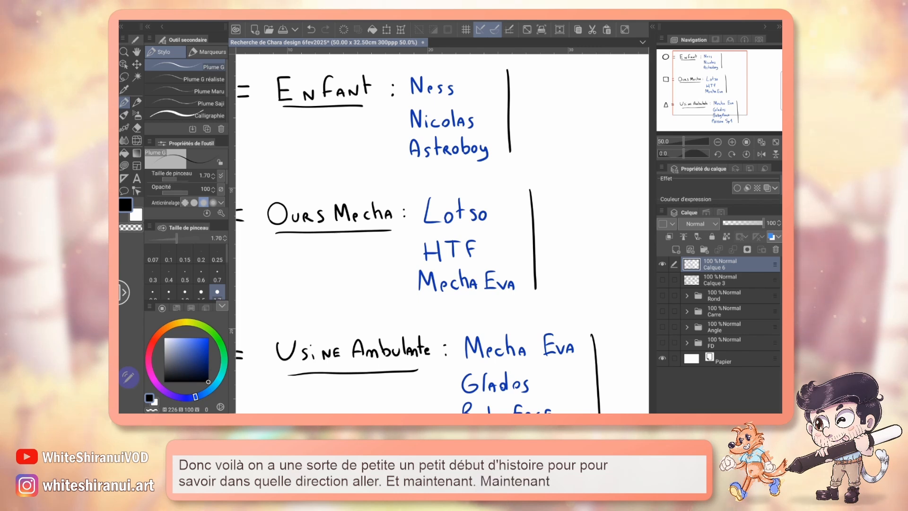
left_click_drag(736, 75, 738, 73)
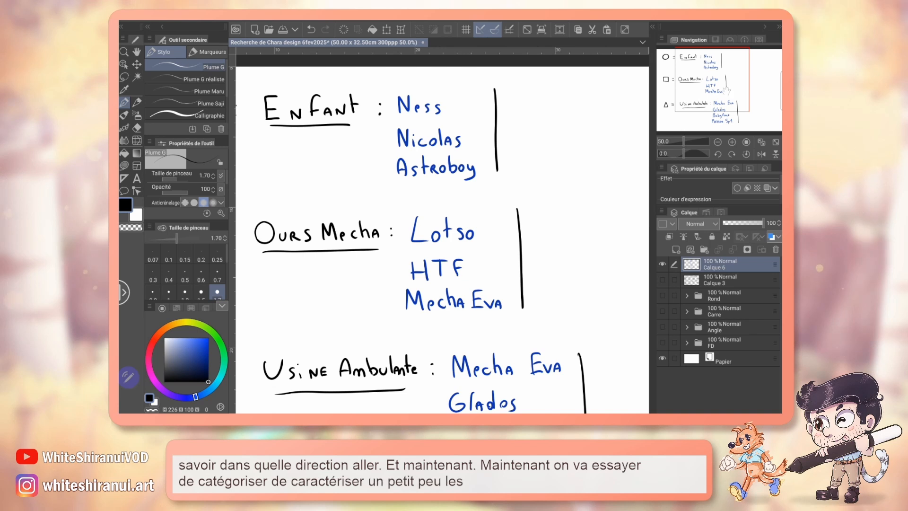
left_click_drag(738, 73, 716, 96)
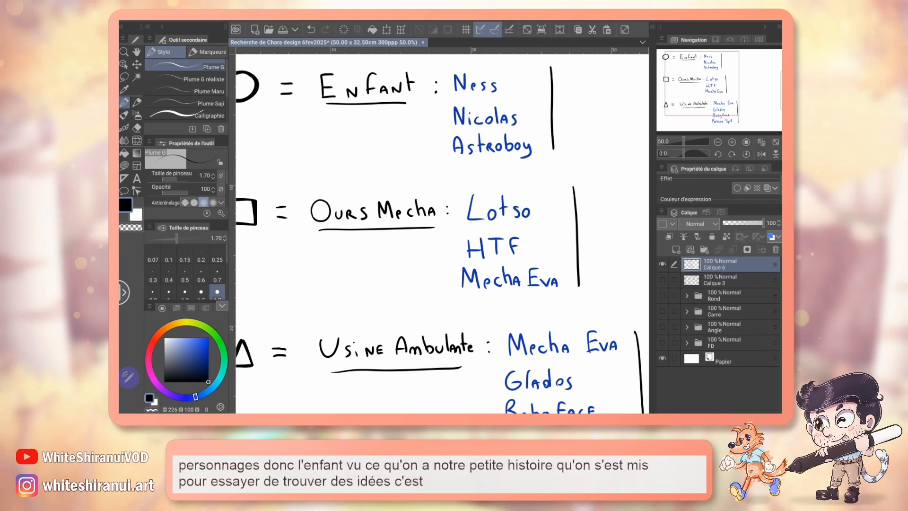
key("ctrl+s")
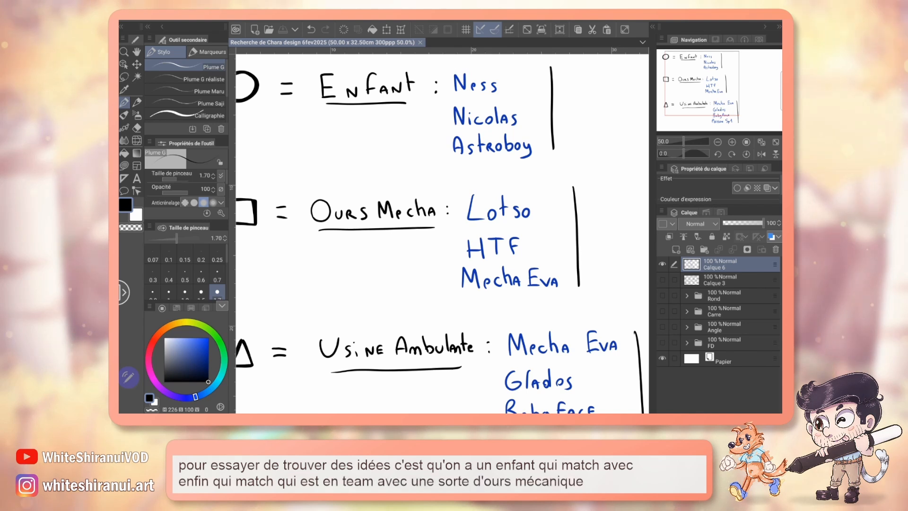
Sketch a small black bear robot from stacked squares, with square ears and raised arms, under "Ours Mecha".
left_click_drag(709, 86, 715, 103)
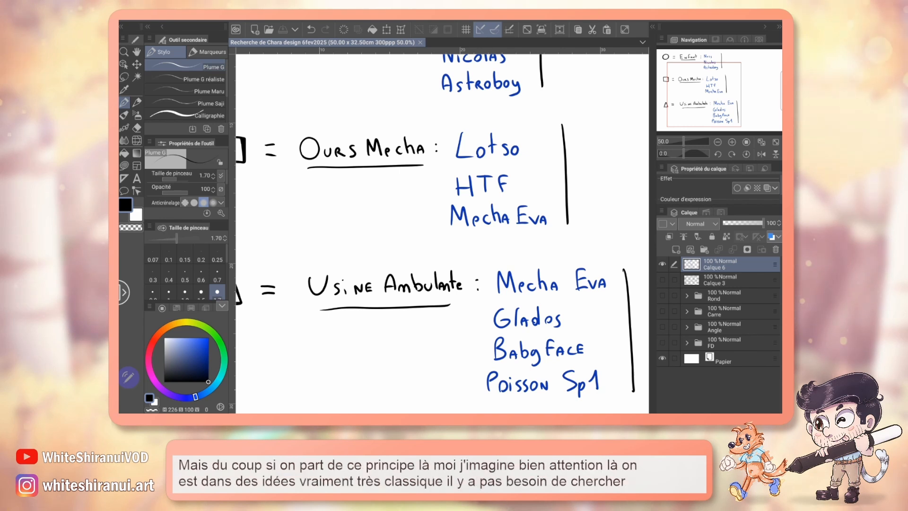
left_click_drag(442, 233, 421, 338)
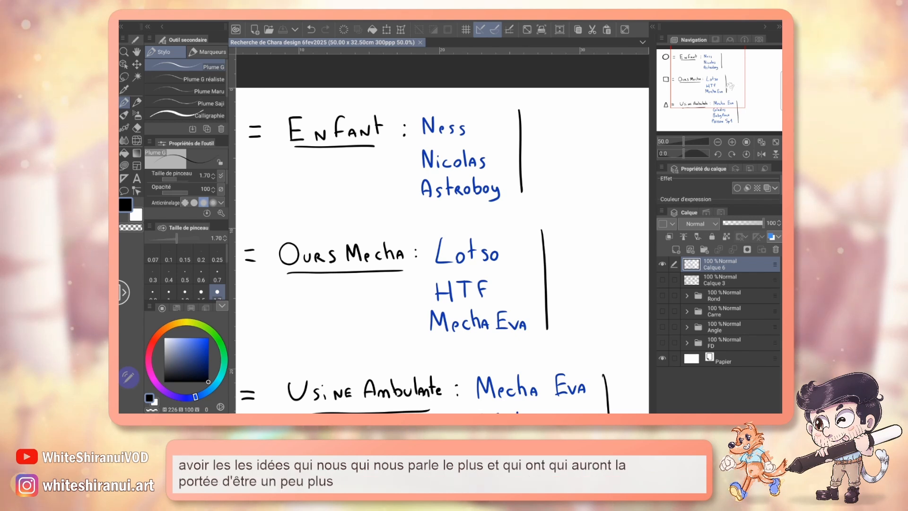
left_click_drag(731, 86, 728, 84)
left_click_drag(722, 89, 716, 100)
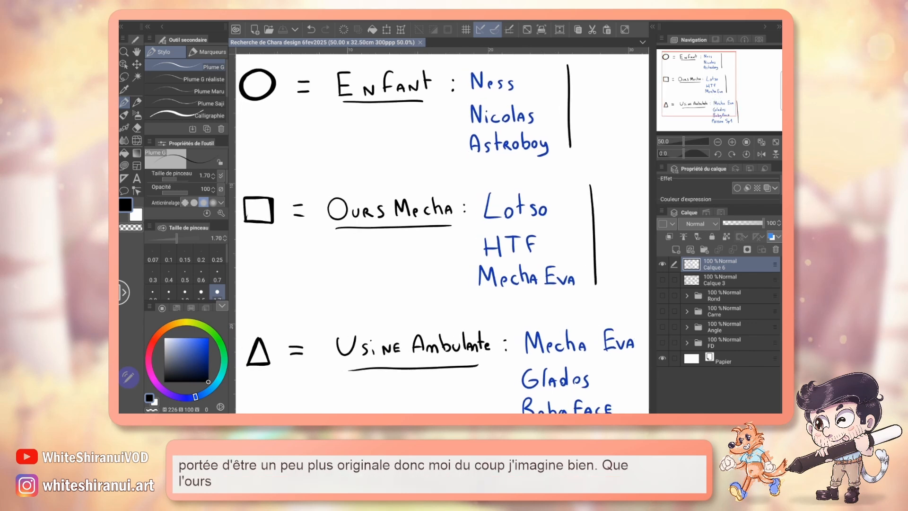
mouse_move(345, 263)
left_mouse_down()
mouse_move(363, 251)
mouse_move(356, 265)
mouse_move(338, 266)
mouse_move(338, 289)
mouse_move(371, 284)
mouse_move(370, 264)
mouse_move(325, 263)
mouse_move(347, 250)
left_mouse_up()
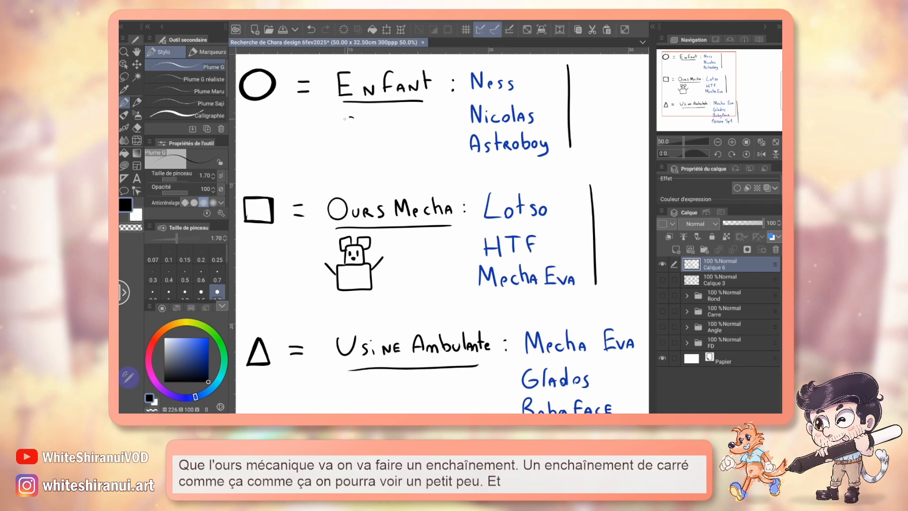
Sketch a small child figure under "Enfant" and move its head down towards the body to shorten it.
mouse_move(339, 134)
left_mouse_down()
mouse_move(346, 141)
mouse_move(360, 125)
mouse_move(350, 118)
mouse_move(345, 161)
mouse_move(353, 149)
left_mouse_up()
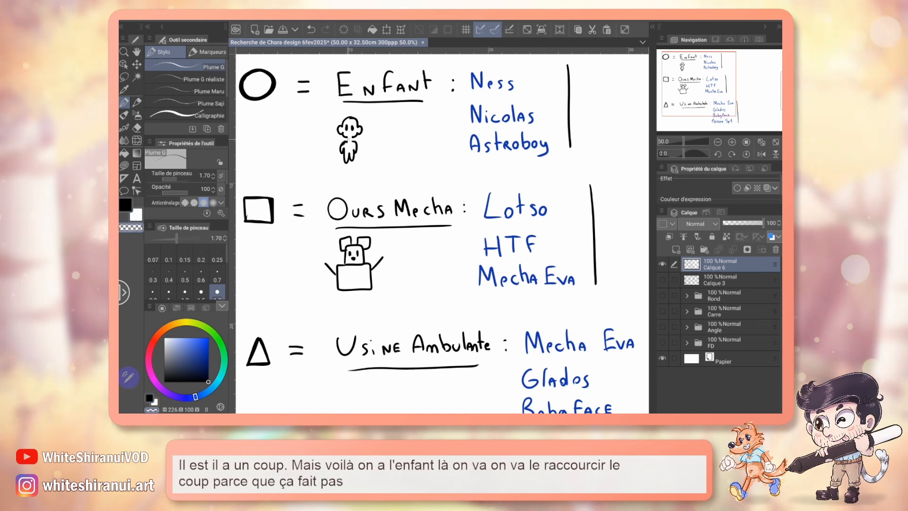
key("m")
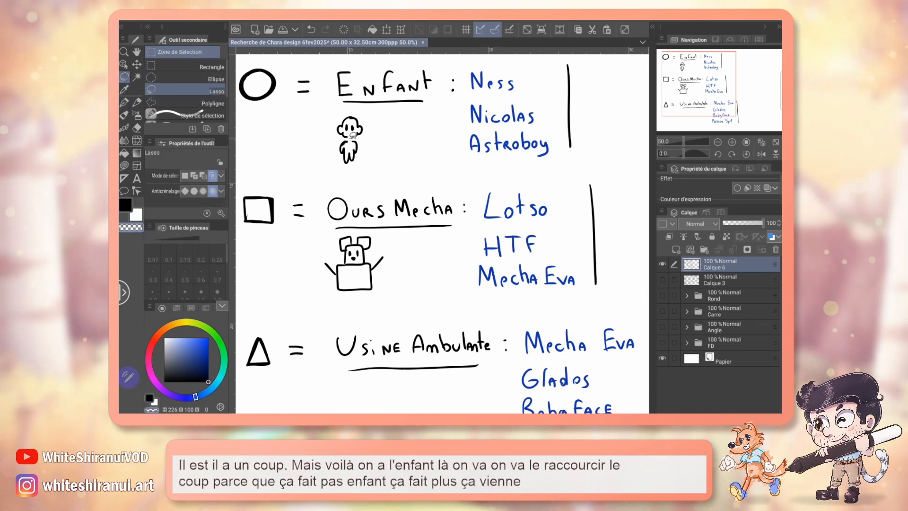
left_click_drag(355, 135, 360, 141)
key("k")
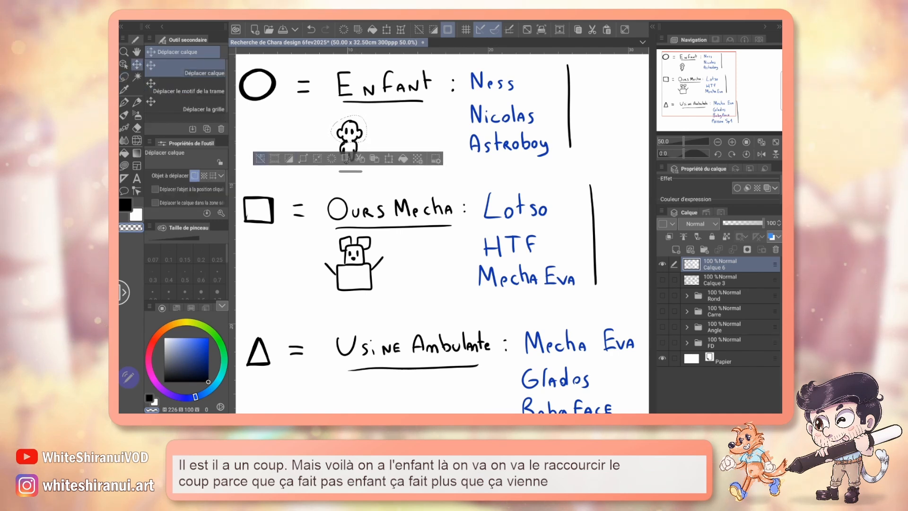
key("ctrl+d")
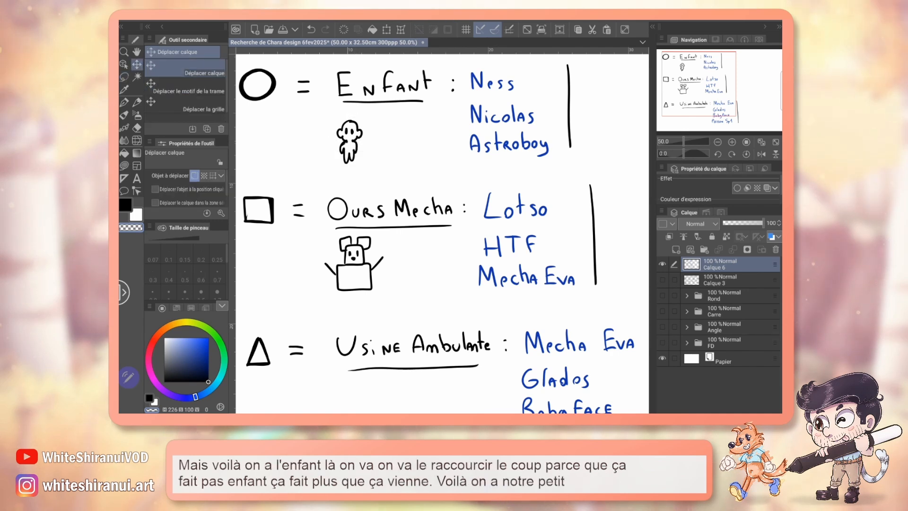
Sketch a small black factory of three slanted-top towers with dot details under "Usine Ambulante".
key("p")
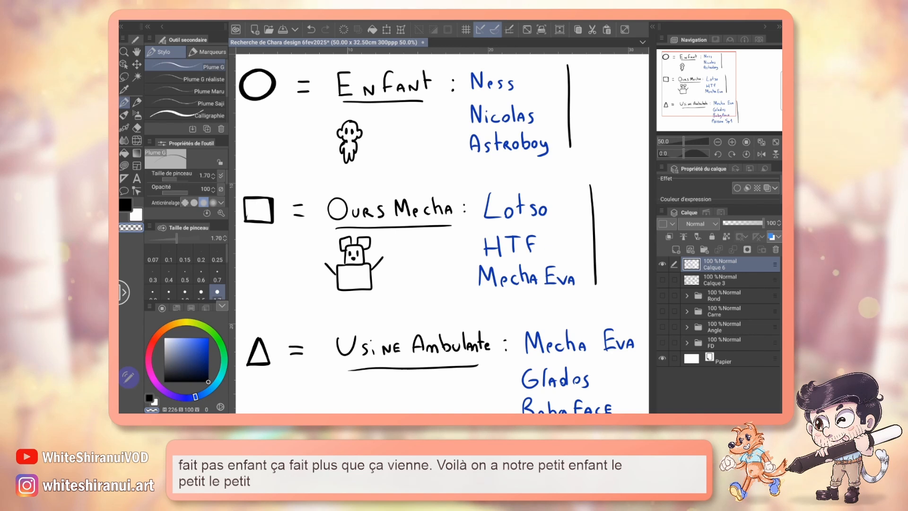
scroll(442, 227, "down", 3)
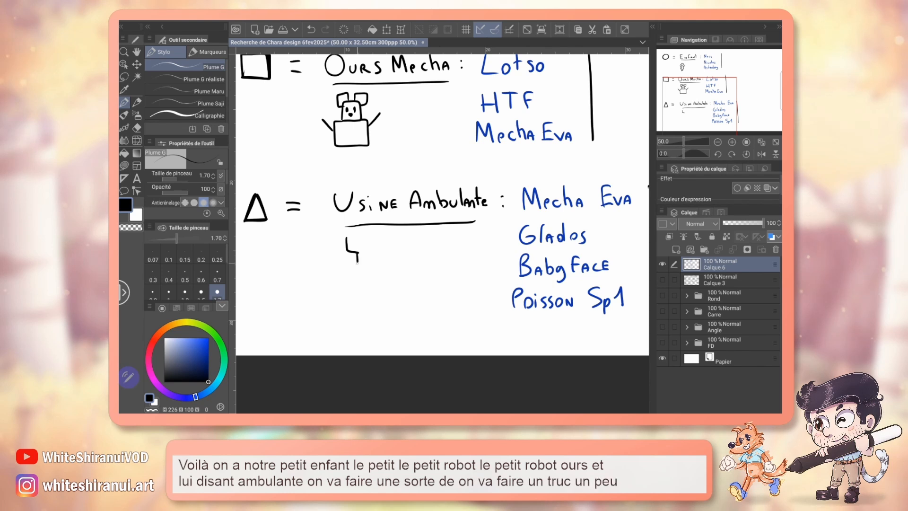
mouse_move(357, 261)
left_mouse_down()
mouse_move(344, 283)
mouse_move(363, 273)
left_mouse_up()
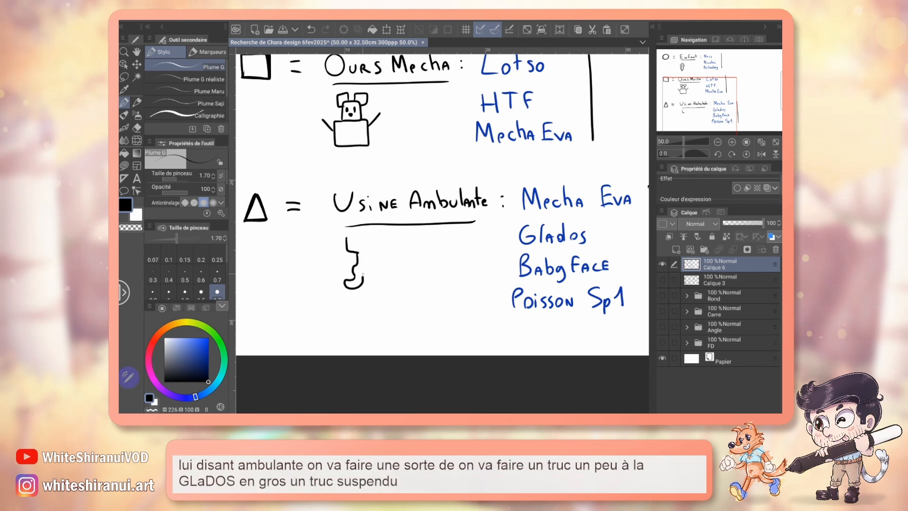
key("ctrl+z")
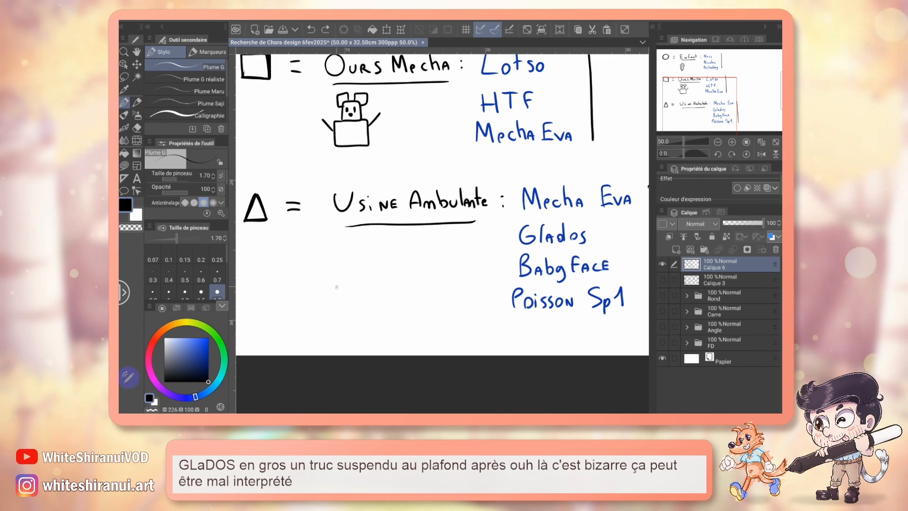
mouse_move(335, 290)
left_mouse_down()
mouse_move(335, 263)
mouse_move(348, 257)
mouse_move(359, 279)
mouse_move(359, 249)
mouse_move(375, 241)
mouse_move(385, 263)
left_mouse_up()
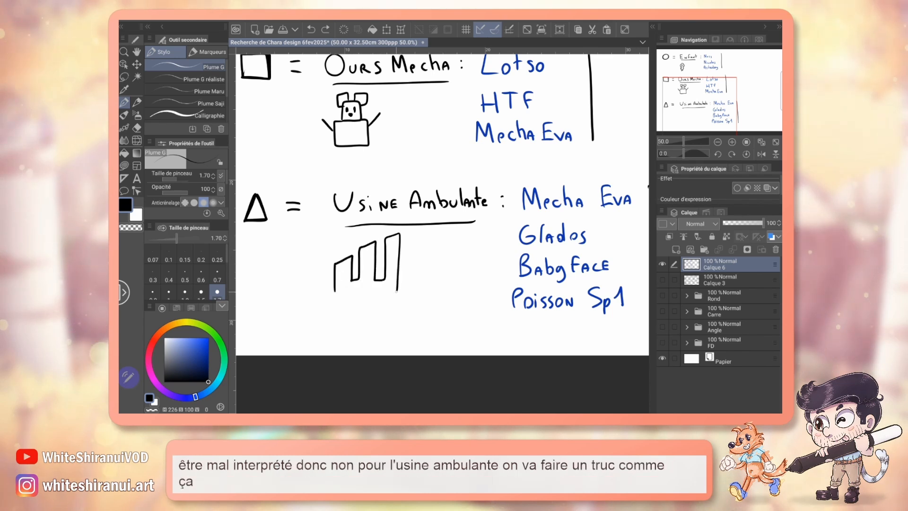
left_click(342, 269)
left_click(342, 284)
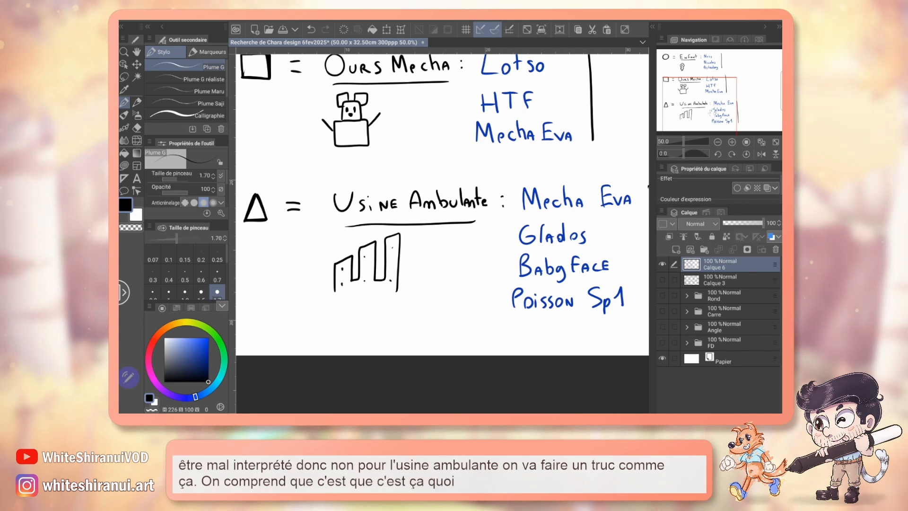
Sketch a small black wrench beside the child figure under "Enfant".
scroll(442, 203, "up", 3)
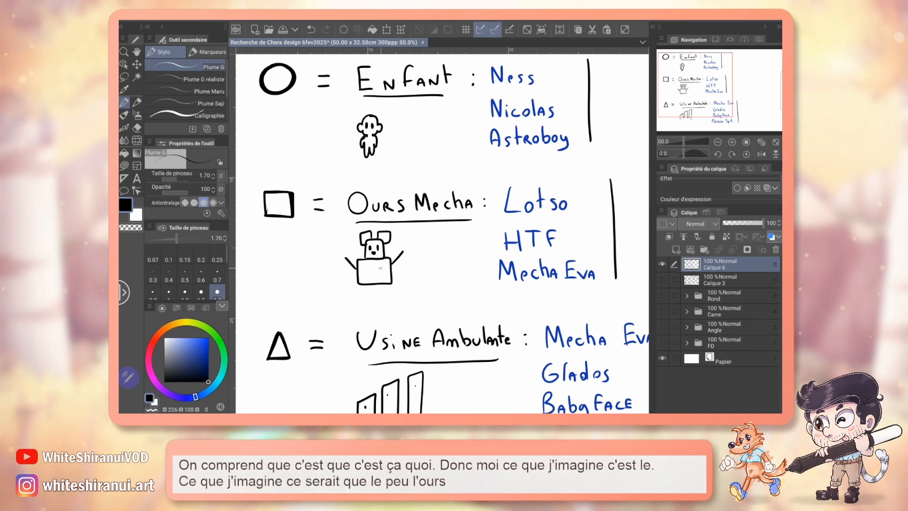
scroll(442, 232, "down", 2)
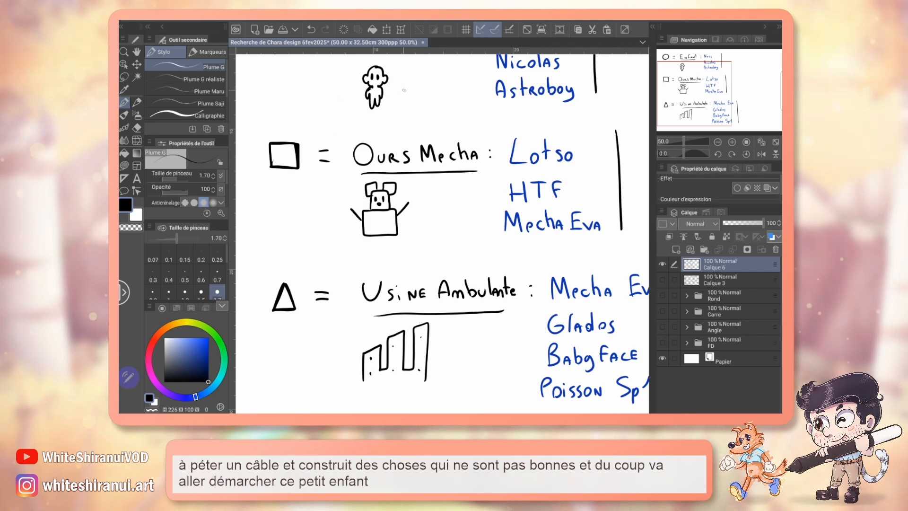
left_click_drag(409, 75, 415, 81)
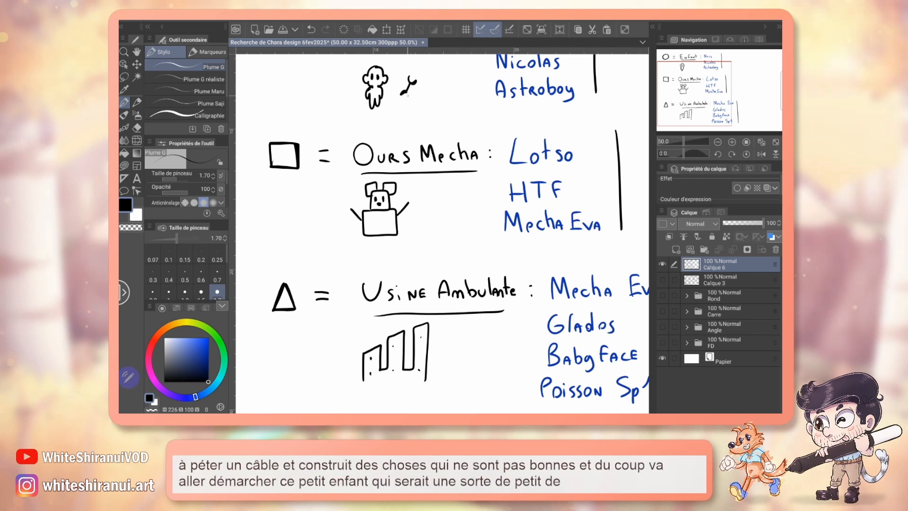
Switch the drawing colour to bright green and handwrite "Outils" after the separator line of the "Enfant" row.
left_click_drag(495, 161, 344, 247)
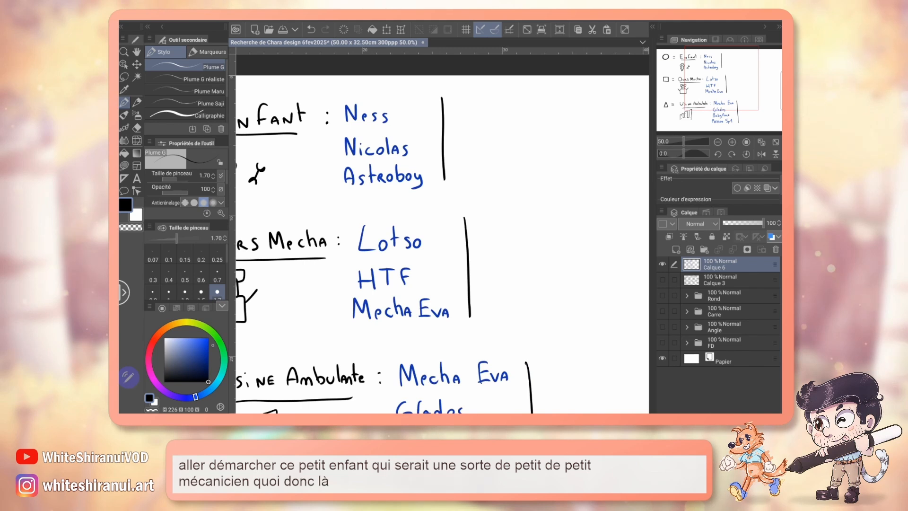
left_click(215, 335)
left_click(201, 349)
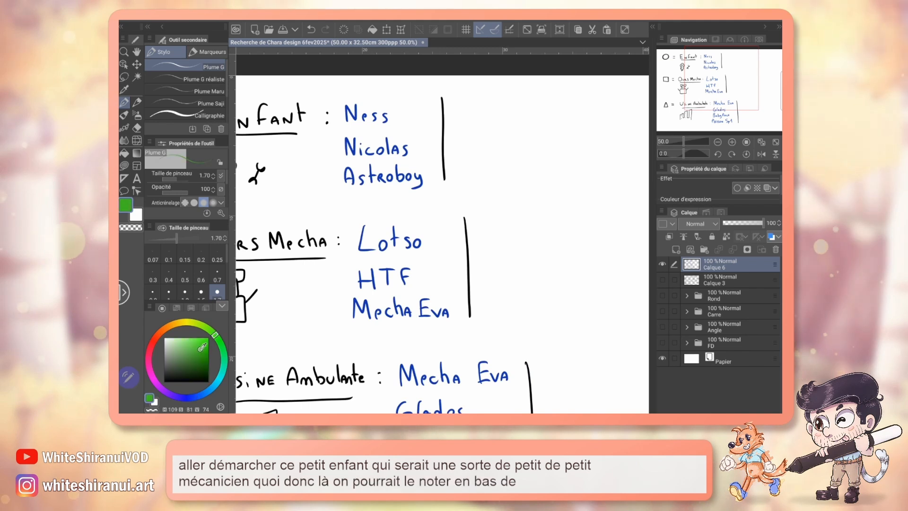
left_click(196, 344)
left_click_drag(476, 97, 497, 113)
mouse_move(502, 95)
left_mouse_down()
mouse_move(503, 112)
mouse_move(521, 113)
left_mouse_up()
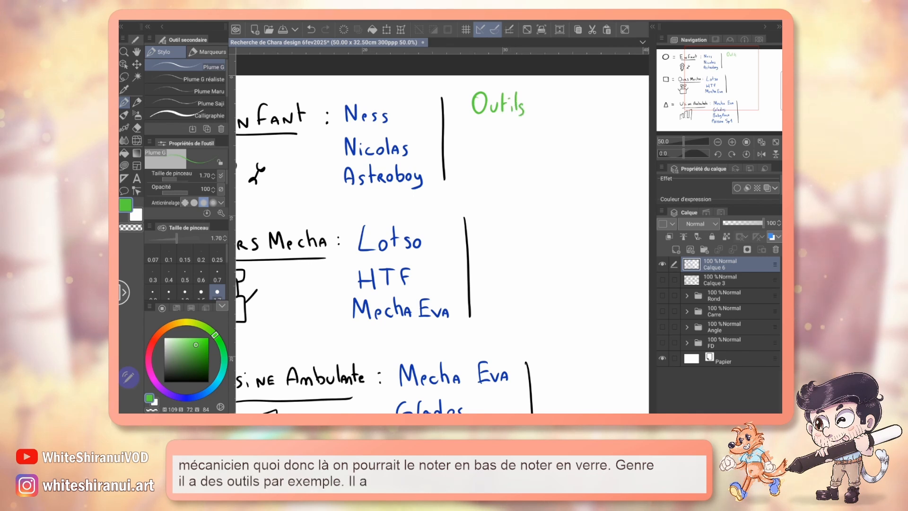
Handwrite "Totalement Mecha" in green after the separator line of the "Usine Ambulante" row.
left_click_drag(730, 84, 719, 97)
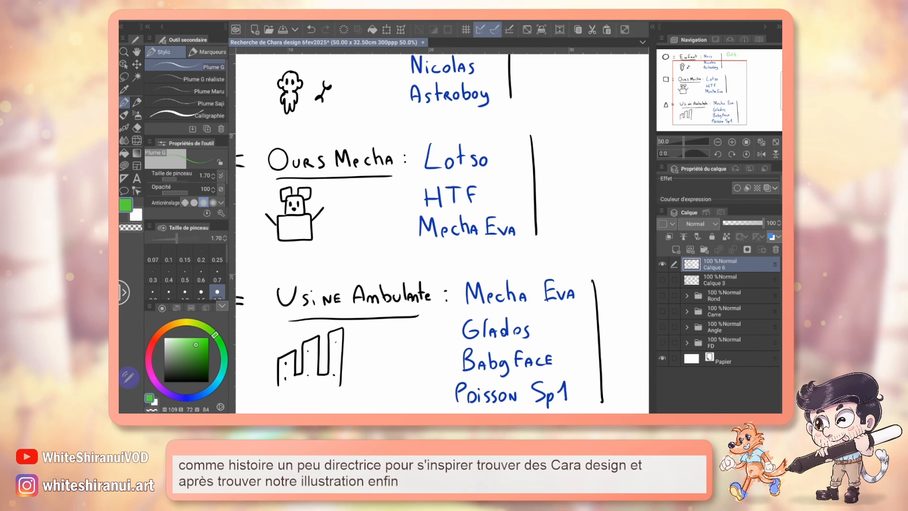
mouse_move(725, 101)
left_mouse_down()
mouse_move(736, 88)
mouse_move(729, 110)
mouse_move(748, 114)
mouse_move(728, 114)
mouse_move(750, 108)
left_mouse_up()
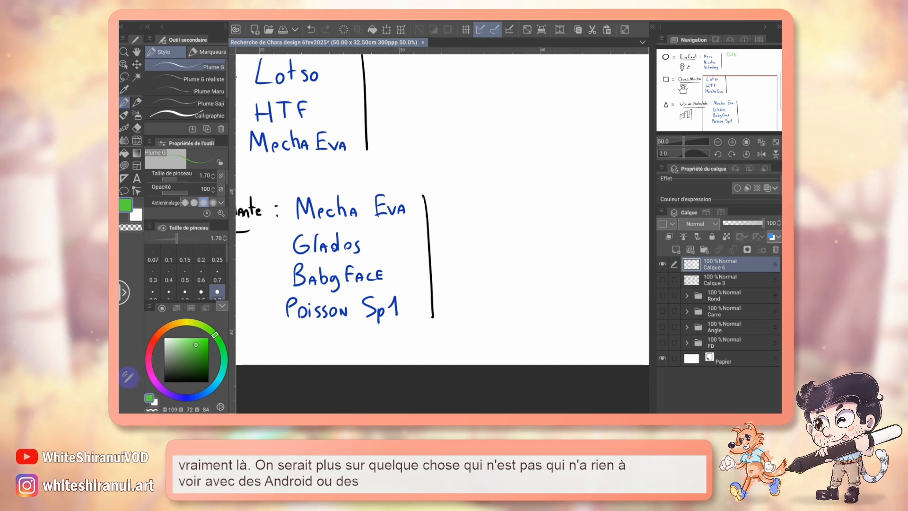
mouse_move(449, 199)
left_mouse_down()
mouse_move(452, 216)
mouse_move(468, 216)
left_mouse_up()
left_click_drag(465, 209, 530, 215)
left_click_drag(531, 198, 533, 215)
left_click_drag(527, 205, 578, 213)
left_click(548, 205)
left_click(549, 214)
left_click_drag(578, 208, 586, 208)
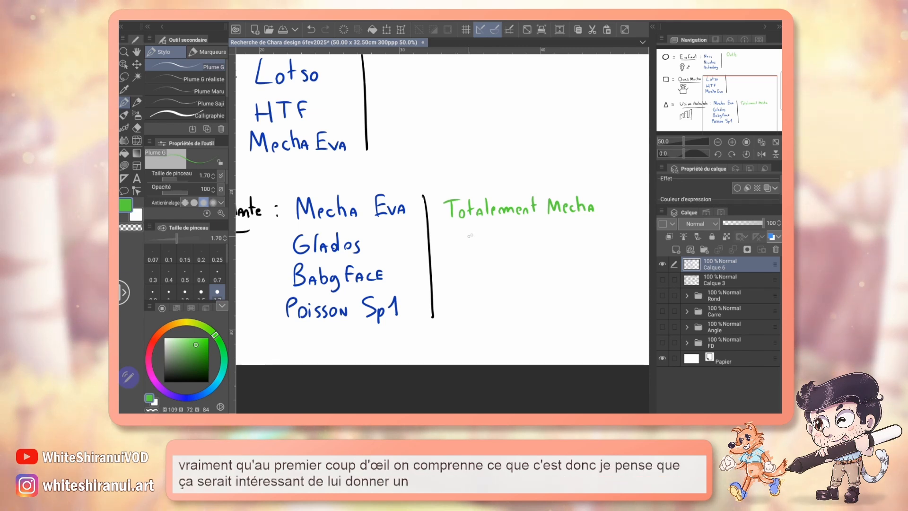
Handwrite "Maritime" in green on the line below "Totalement Mecha".
mouse_move(454, 230)
left_mouse_down()
mouse_move(456, 244)
mouse_move(471, 245)
left_mouse_up()
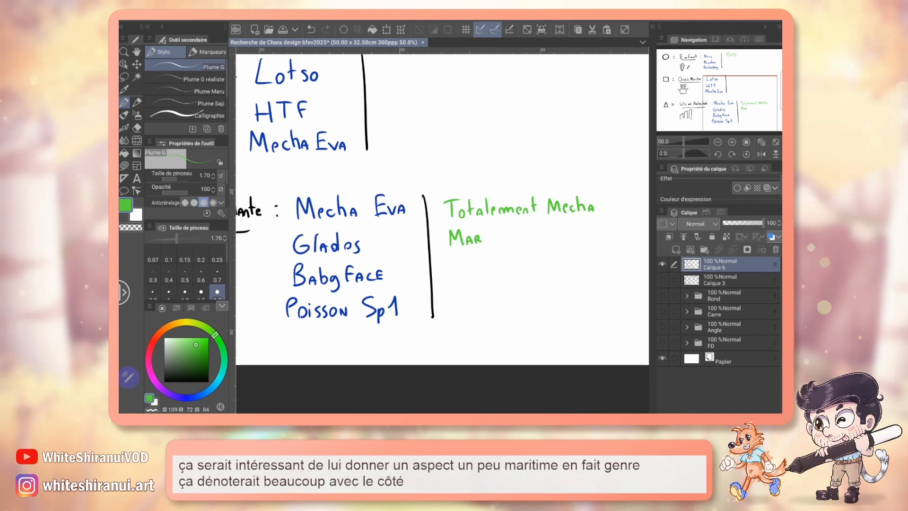
mouse_move(490, 234)
left_mouse_down()
mouse_move(498, 243)
mouse_move(502, 233)
left_mouse_up()
left_click_drag(503, 235, 522, 241)
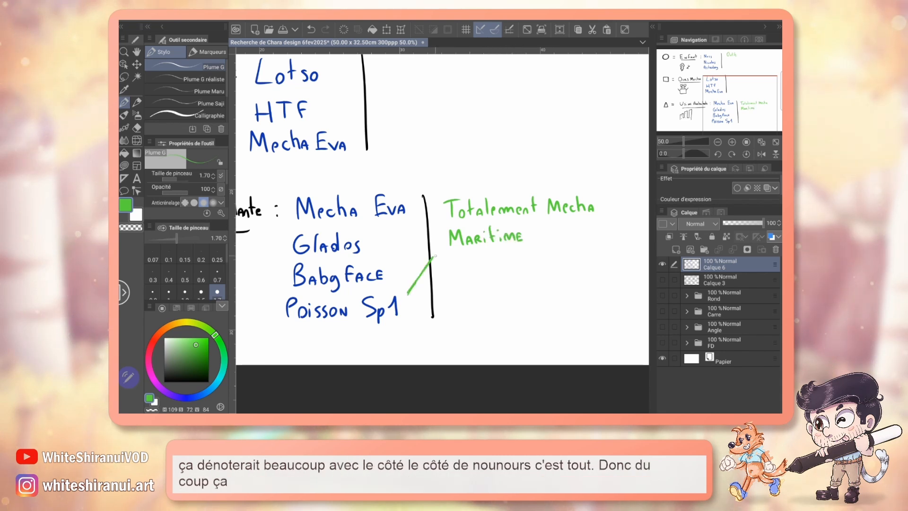
left_click_drag(432, 257, 405, 294)
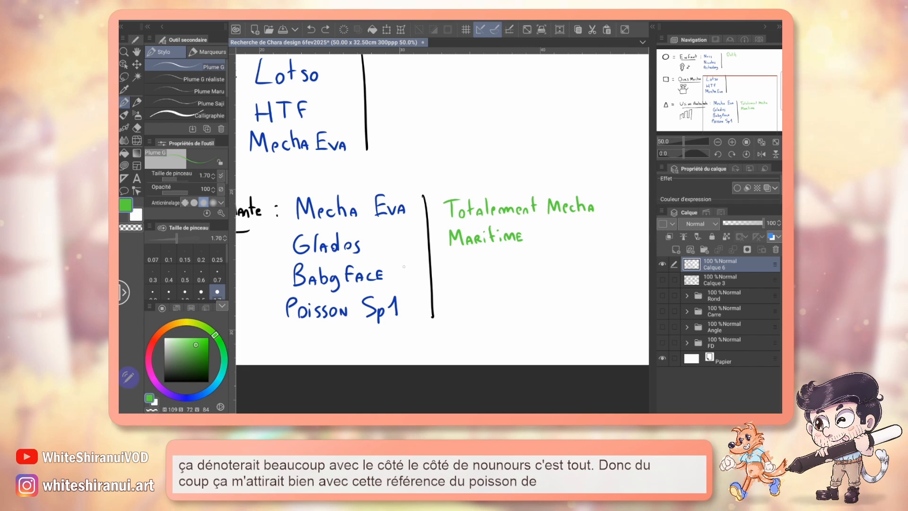
left_click_drag(418, 252, 428, 243)
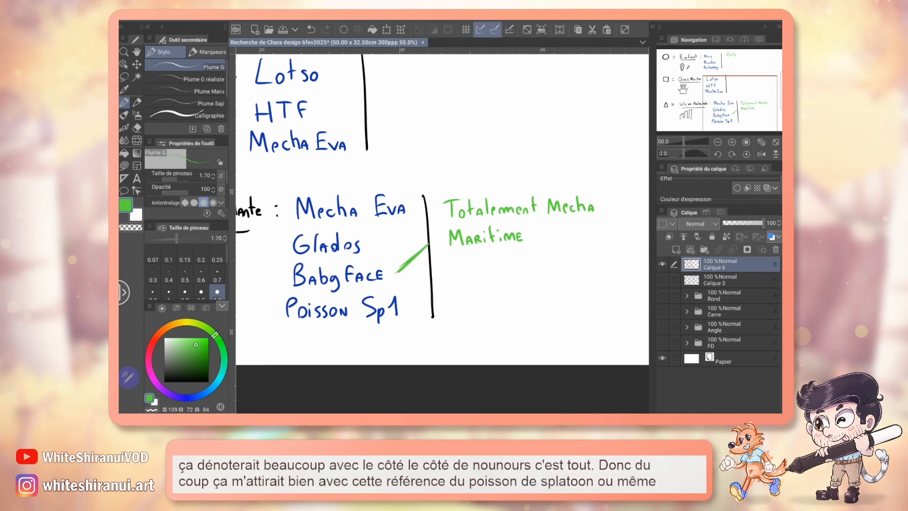
key("ctrl+z")
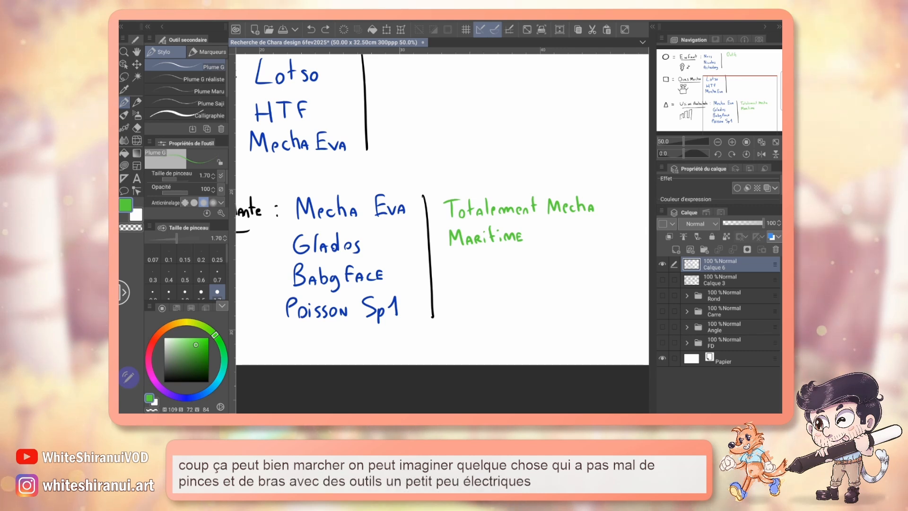
Handwrite "Rigide" in green after the separator line of the "Ours Mecha" row.
mouse_move(744, 104)
left_mouse_down()
mouse_move(748, 97)
mouse_move(729, 92)
mouse_move(737, 93)
mouse_move(687, 98)
mouse_move(698, 94)
left_mouse_up()
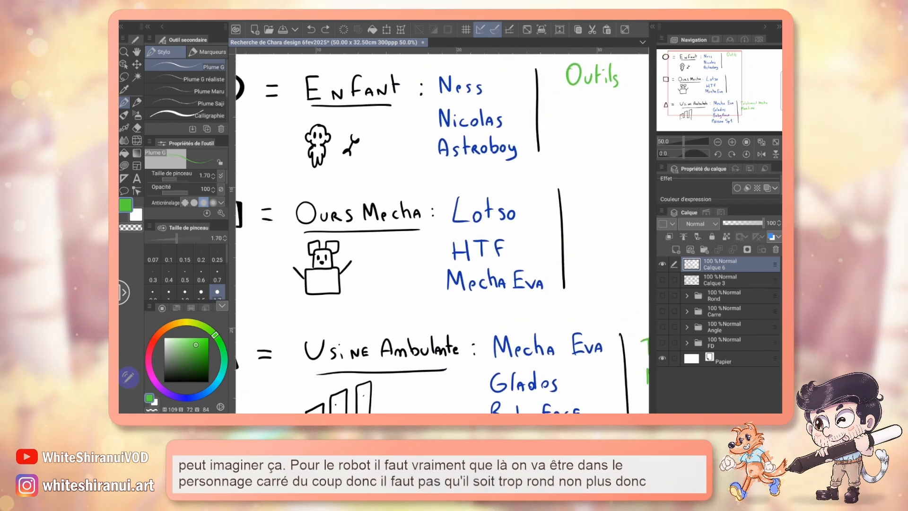
left_click_drag(442, 233, 395, 222)
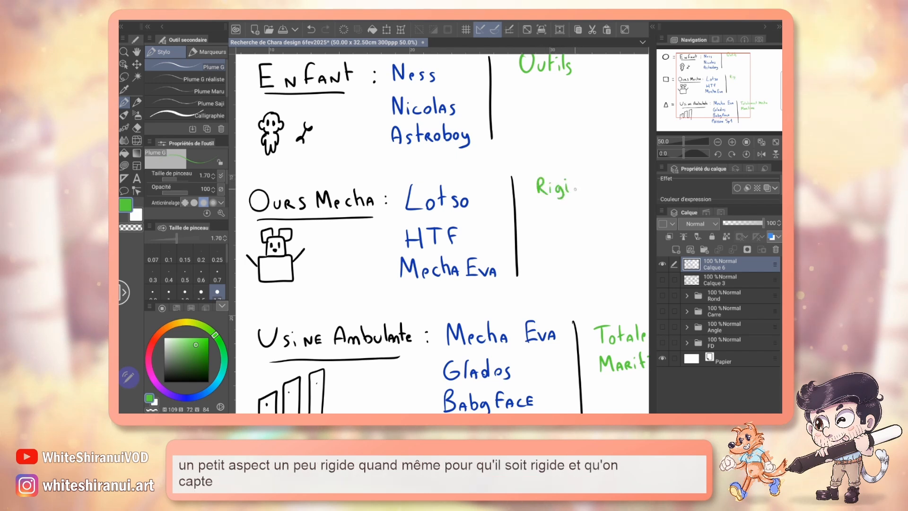
left_click_drag(574, 184, 578, 174)
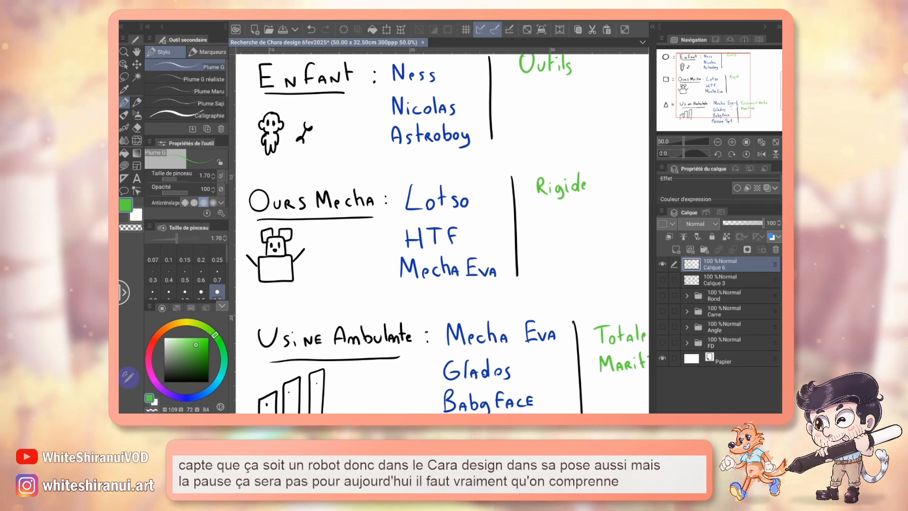
Handwrite "Elem jouet" in green on the line below "Rigide".
left_click_drag(735, 105, 743, 98)
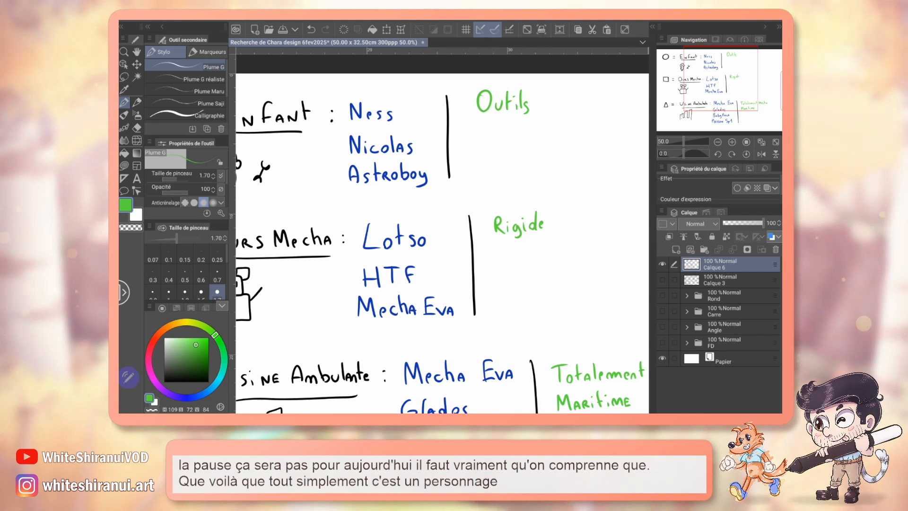
scroll(442, 232, "down", 1)
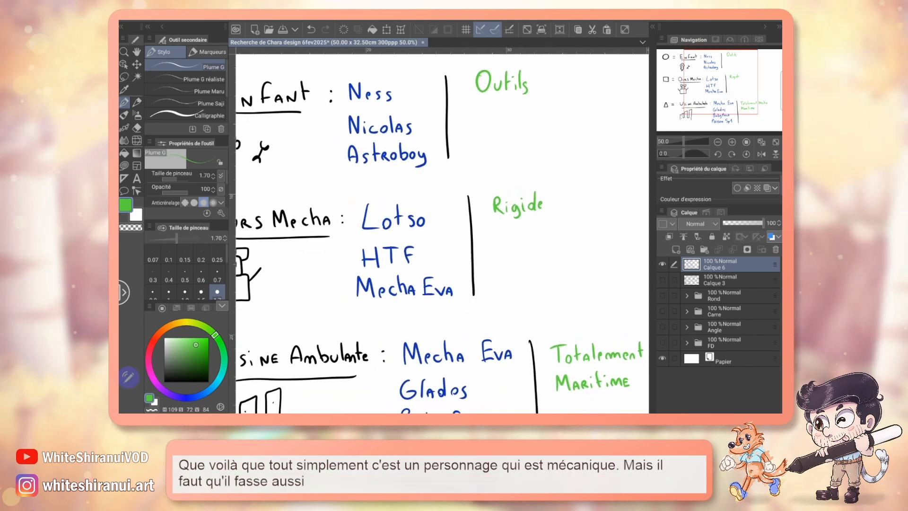
left_click_drag(728, 96, 730, 94)
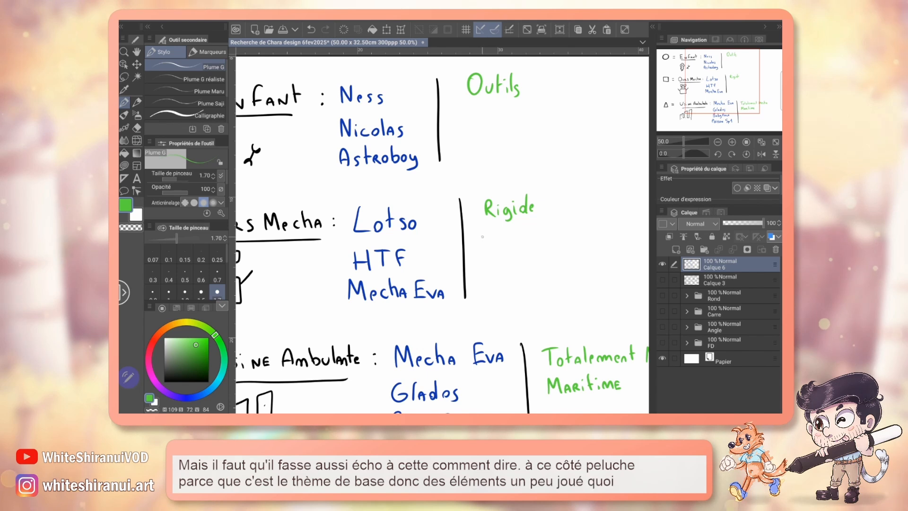
mouse_move(481, 225)
left_mouse_down()
mouse_move(487, 237)
mouse_move(525, 242)
left_mouse_up()
left_click(532, 225)
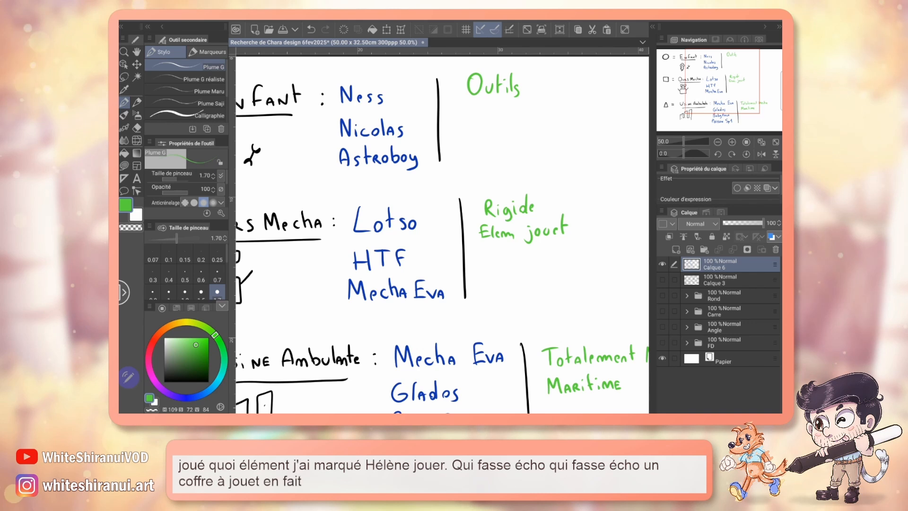
Extend the green "Outils" note in the "Enfant" row with "/Mechanicien".
left_click_drag(738, 93, 750, 99)
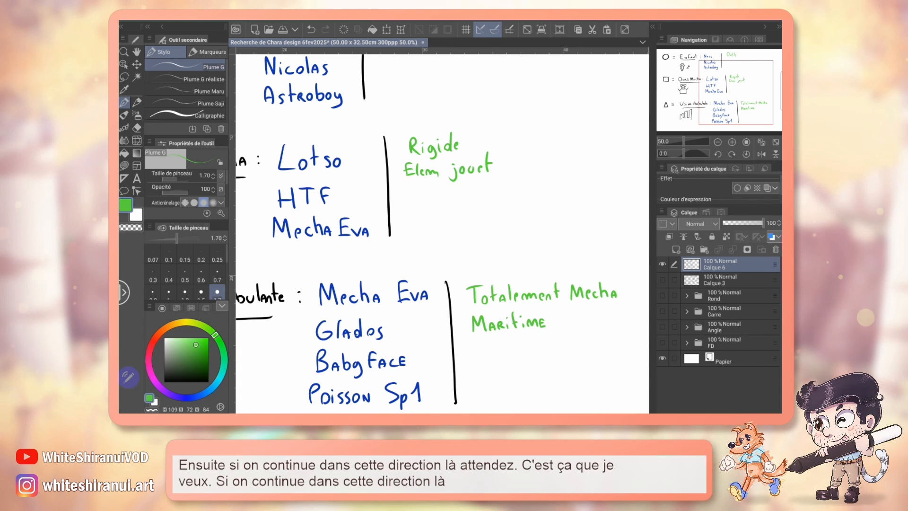
left_click_drag(742, 92, 719, 78)
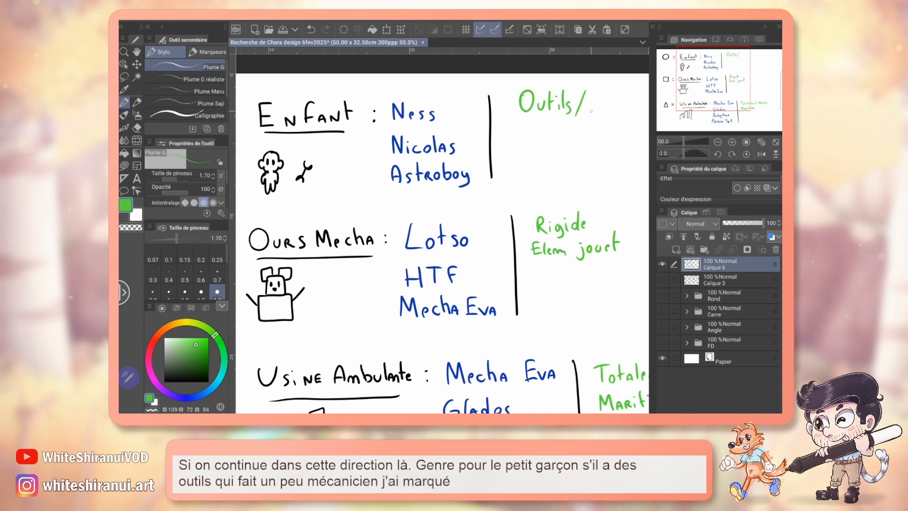
left_click_drag(619, 99, 636, 112)
left_click_drag(716, 81, 728, 79)
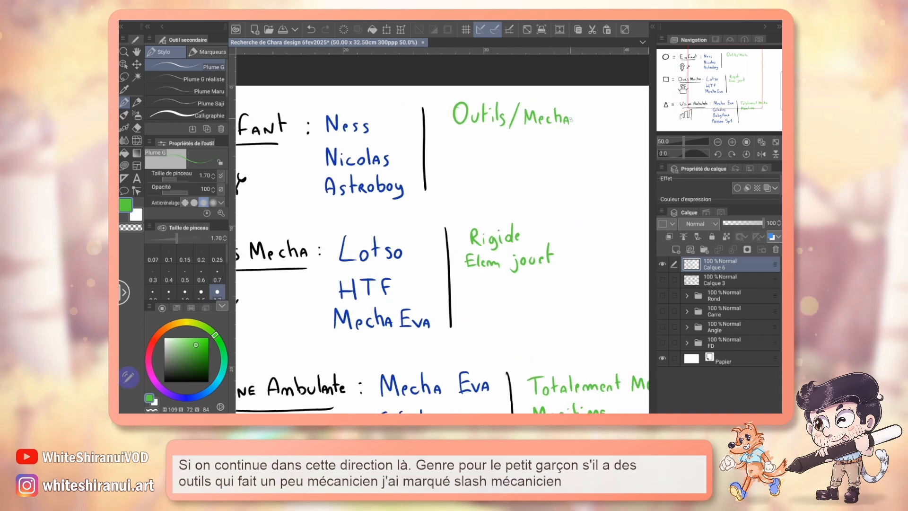
left_click_drag(570, 122, 591, 123)
left_click_drag(594, 120, 604, 121)
Draw small green male and female symbols beside the child figure, on the side opposite the wrench.
left_click_drag(722, 83, 733, 88)
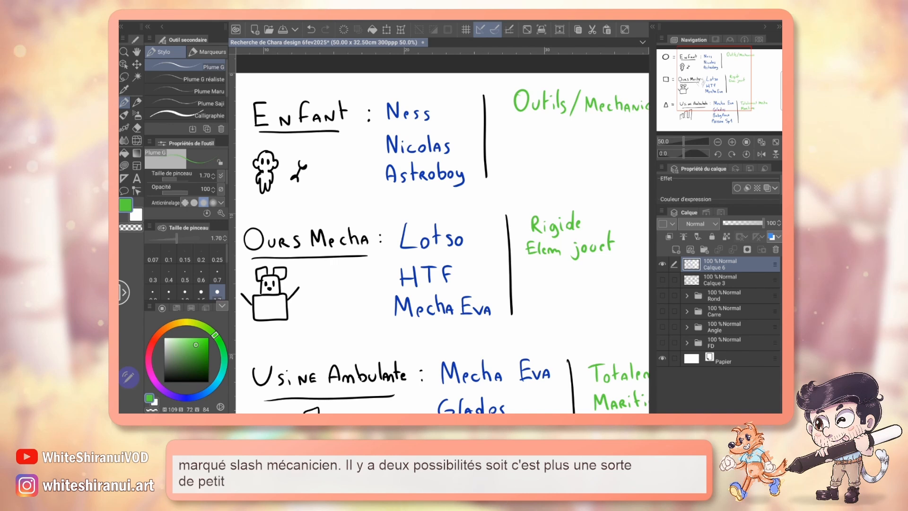
left_click_drag(703, 82, 697, 84)
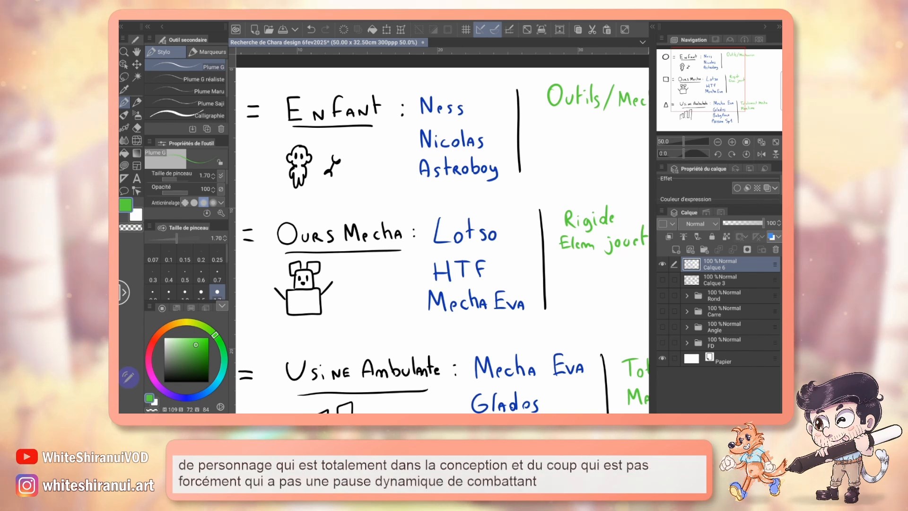
left_click_drag(439, 236, 538, 265)
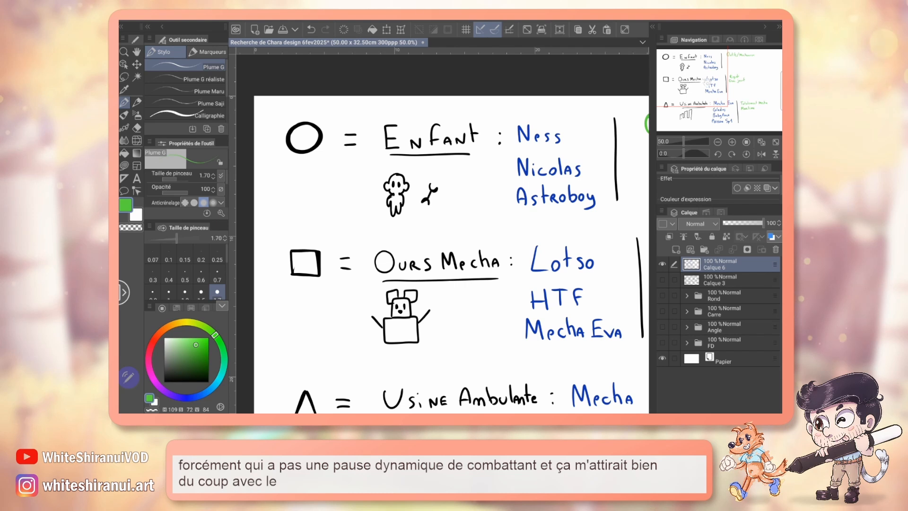
left_click_drag(707, 83, 714, 85)
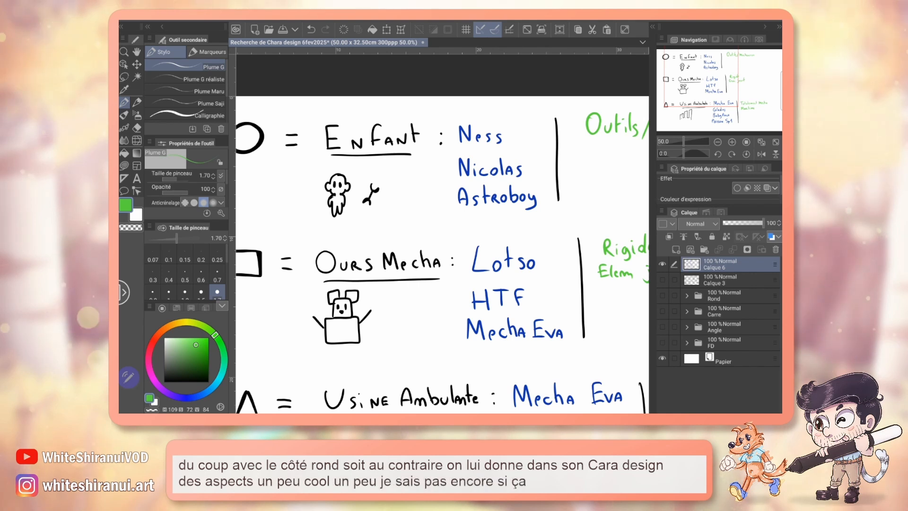
left_click_drag(297, 183, 299, 180)
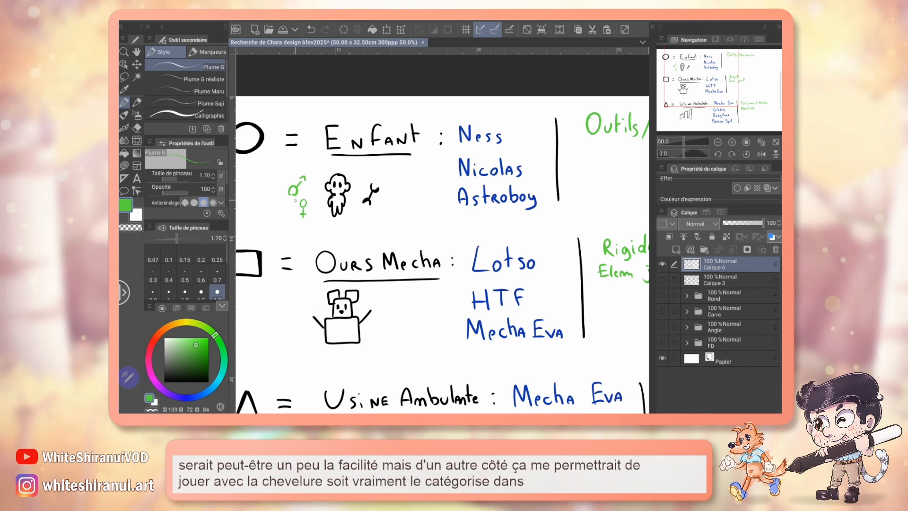
Handwrite "Gadget" in green below "Outils/Mechanicien" in the "Enfant" row.
mouse_move(713, 94)
left_mouse_down()
mouse_move(735, 95)
mouse_move(716, 95)
mouse_move(728, 92)
left_mouse_up()
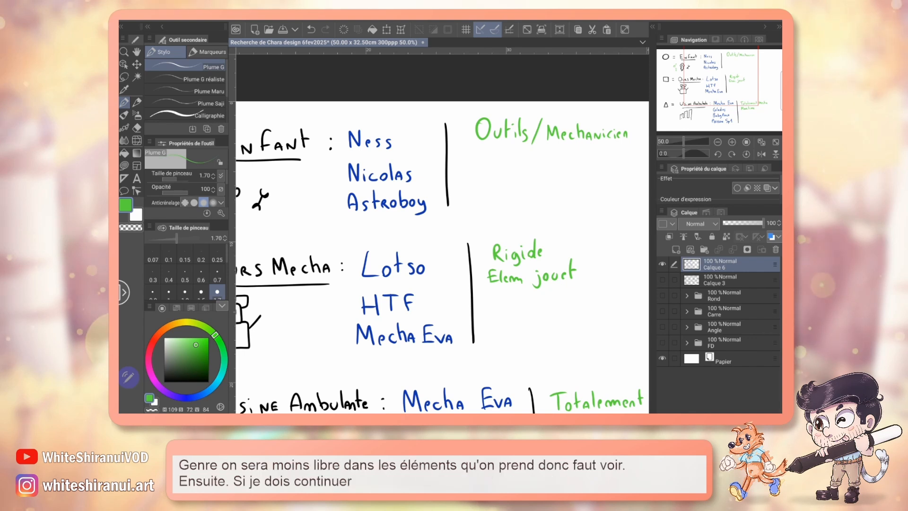
mouse_move(728, 92)
left_mouse_down()
mouse_move(719, 87)
mouse_move(730, 89)
left_mouse_up()
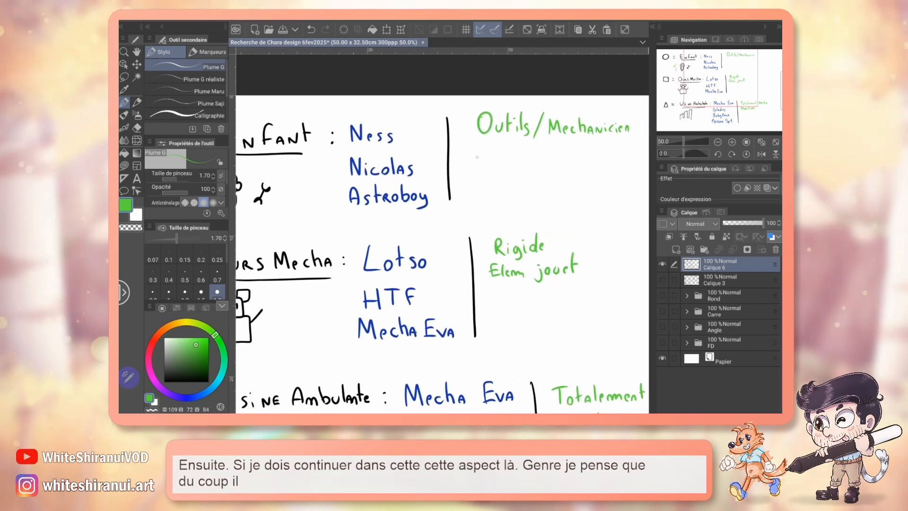
left_click_drag(490, 159, 497, 159)
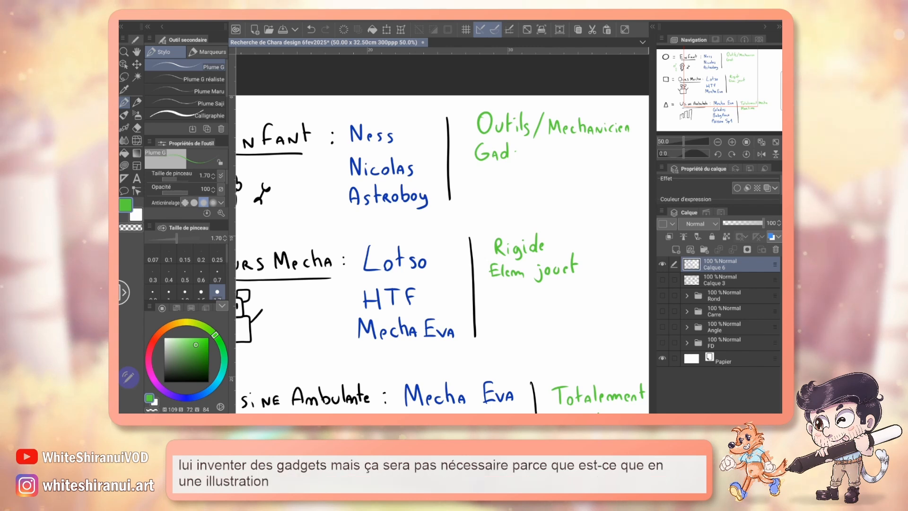
mouse_move(516, 150)
left_mouse_down()
mouse_move(513, 163)
mouse_move(526, 150)
left_mouse_up()
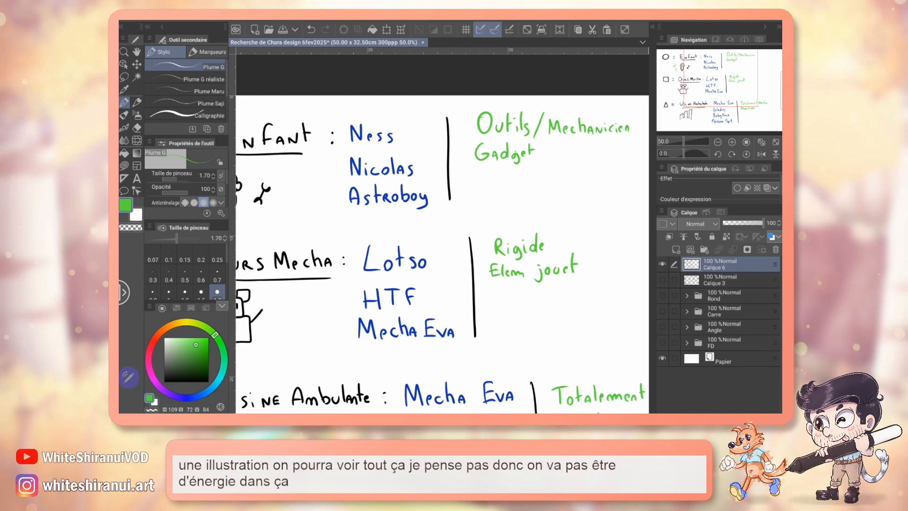
Sketch a portrait-format composition frame with a black pencil in the empty area beside the green notes.
left_click_drag(720, 91, 767, 89)
left_click(137, 102)
left_click(208, 381)
left_click_drag(430, 160, 431, 266)
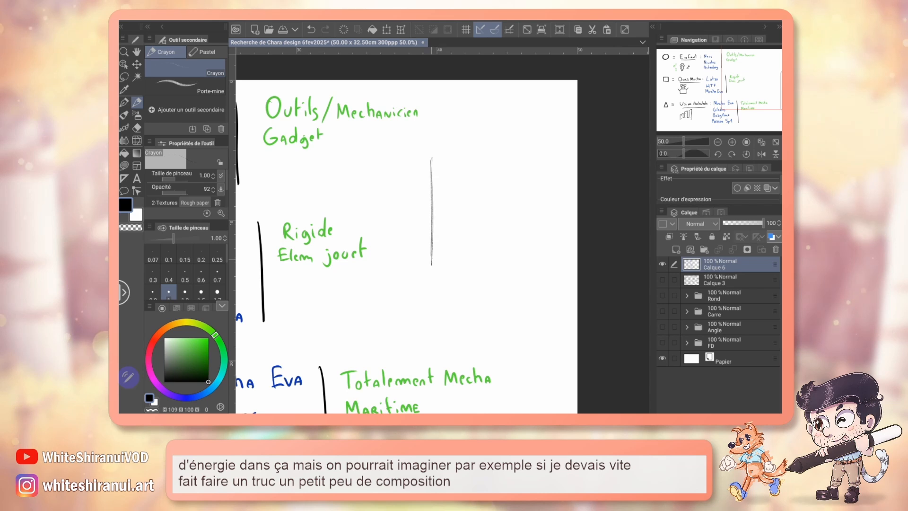
left_click_drag(515, 190, 512, 268)
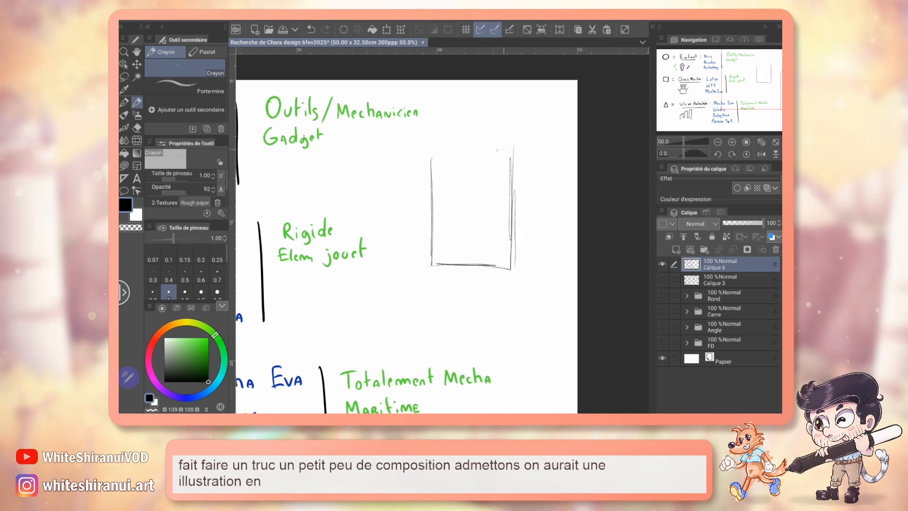
mouse_move(431, 141)
left_mouse_down()
mouse_move(505, 142)
mouse_move(509, 154)
mouse_move(471, 211)
mouse_move(504, 211)
left_mouse_up()
Sketch the factory as a tall block with angry eyes, a frowning mouth and a mechanical arm in the frame's upper part.
left_click_drag(475, 145, 508, 144)
left_click_drag(508, 148, 503, 210)
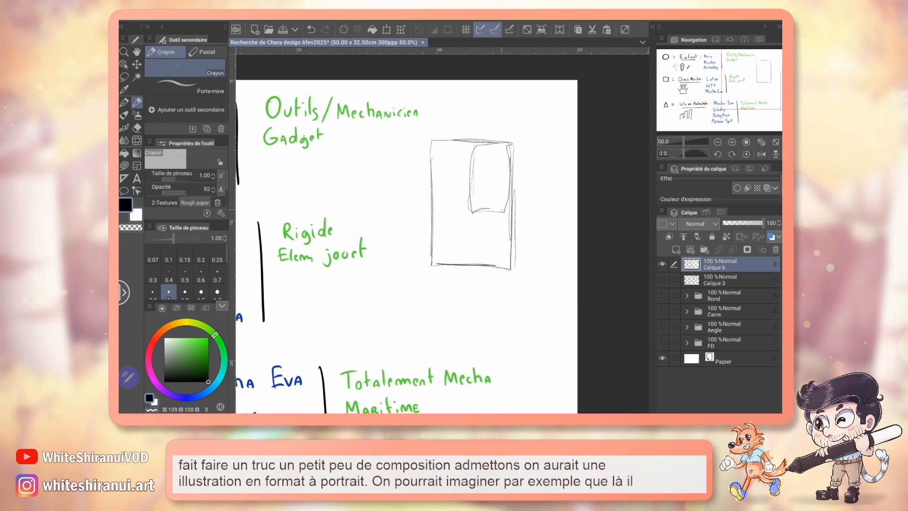
left_click_drag(475, 163, 503, 165)
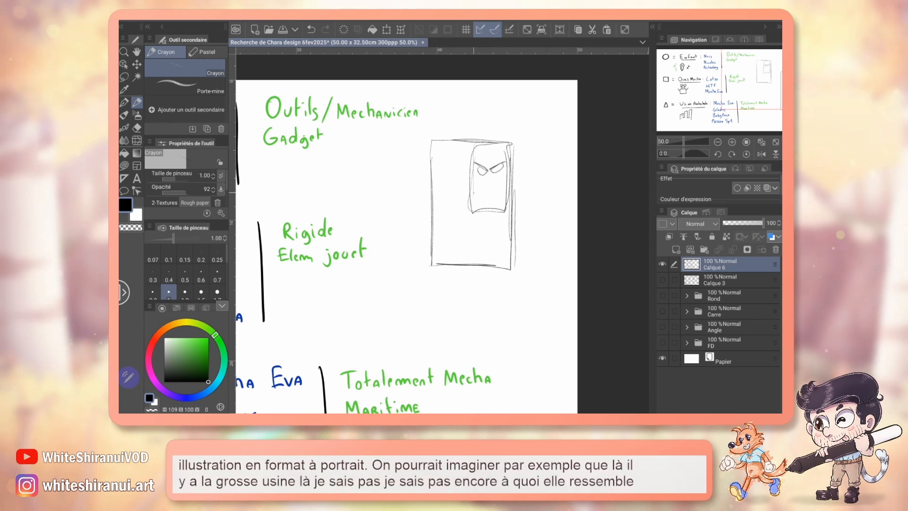
mouse_move(474, 192)
left_mouse_down()
mouse_move(501, 185)
mouse_move(450, 164)
mouse_move(441, 186)
left_mouse_up()
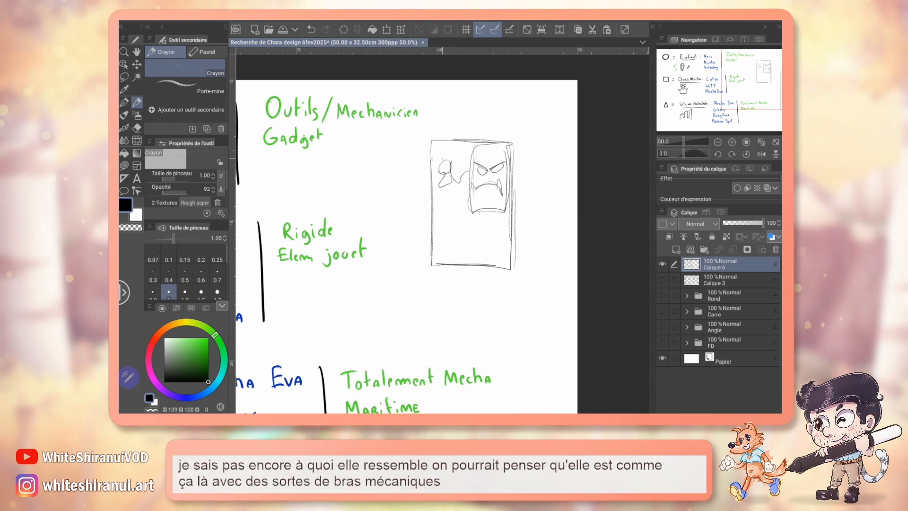
Sketch the armed bear at the base of the composition frame and the flying hero with surrounding details above it.
mouse_move(494, 226)
left_mouse_down()
mouse_move(484, 231)
mouse_move(498, 236)
mouse_move(452, 232)
mouse_move(451, 243)
left_mouse_up()
left_click_drag(459, 232, 474, 261)
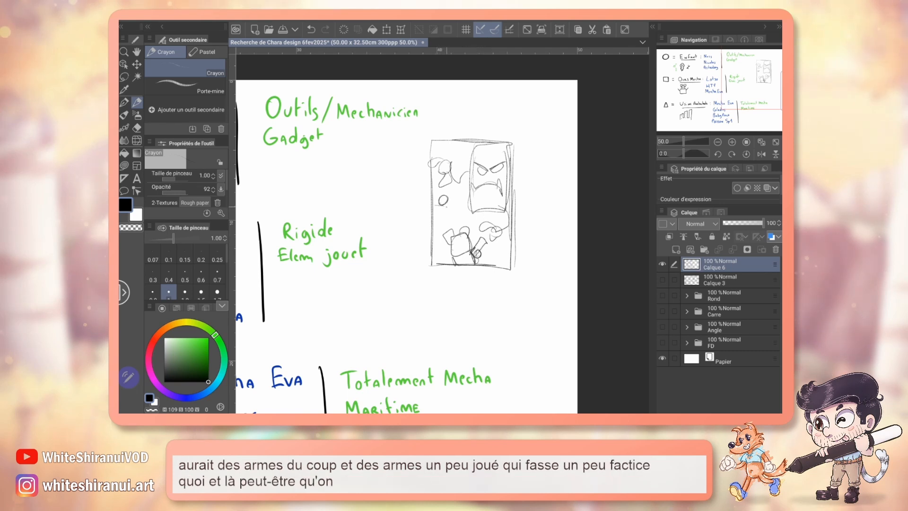
left_click_drag(438, 206, 437, 240)
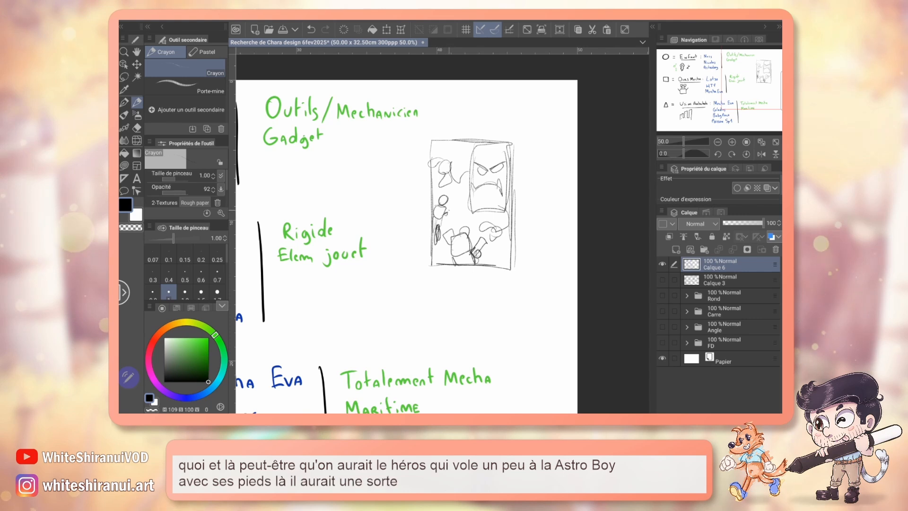
left_click_drag(444, 205, 452, 215)
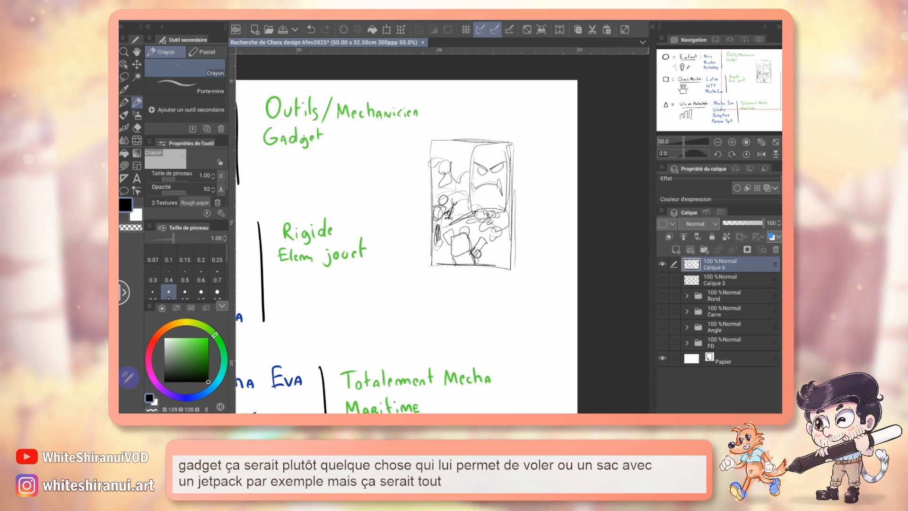
Handwrite "Armes jouet" below "Elem jouet" with the green Plume G pen.
left_click_drag(407, 246, 460, 226)
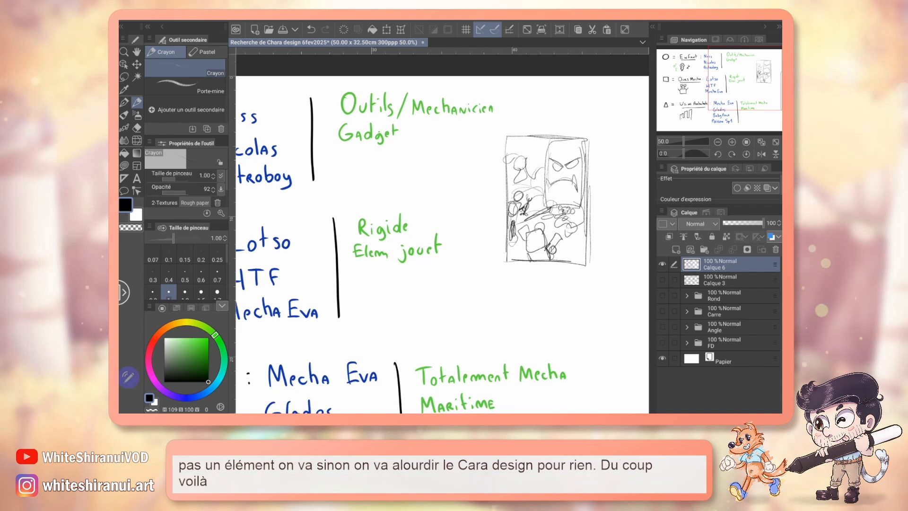
key("p")
left_click(205, 355)
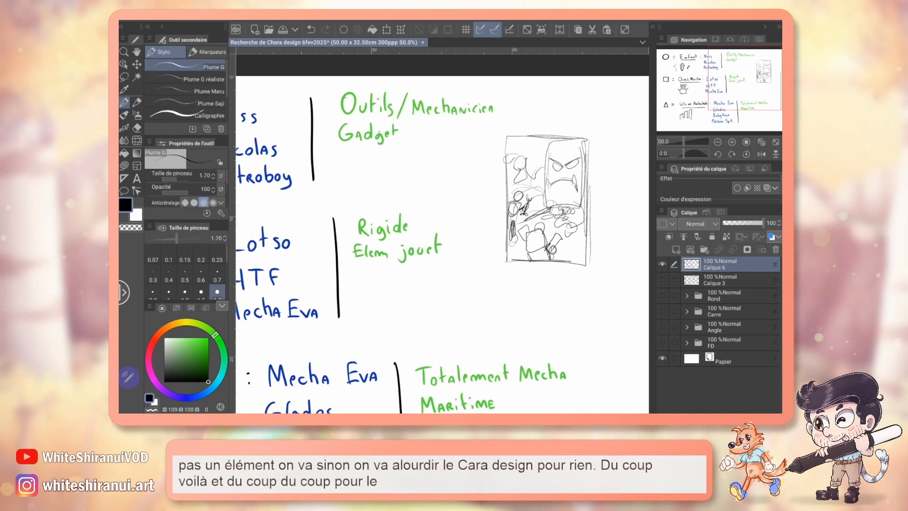
left_click(191, 308)
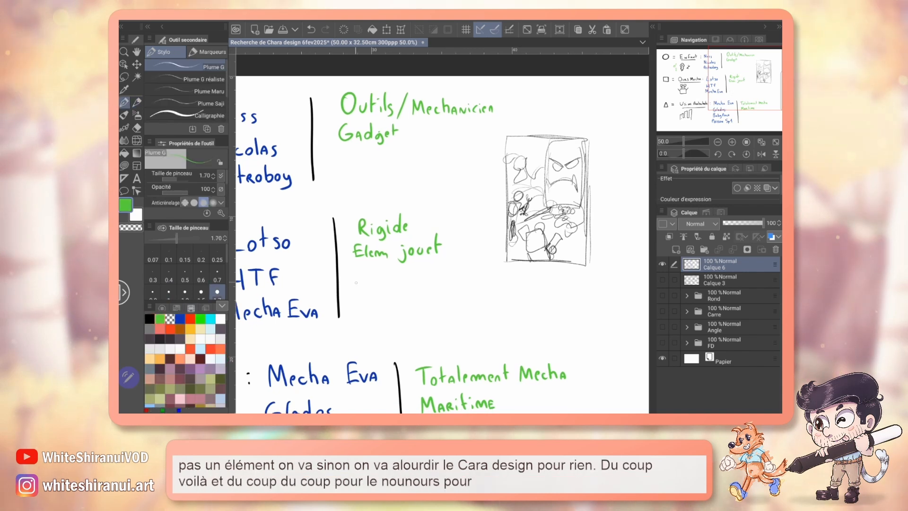
left_click_drag(356, 282, 394, 273)
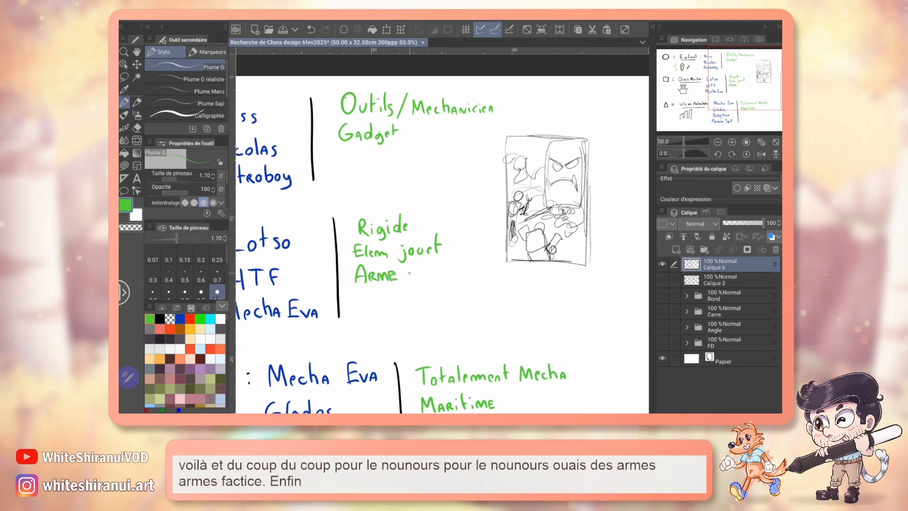
left_click_drag(413, 272, 435, 279)
left_click_drag(431, 269, 479, 234)
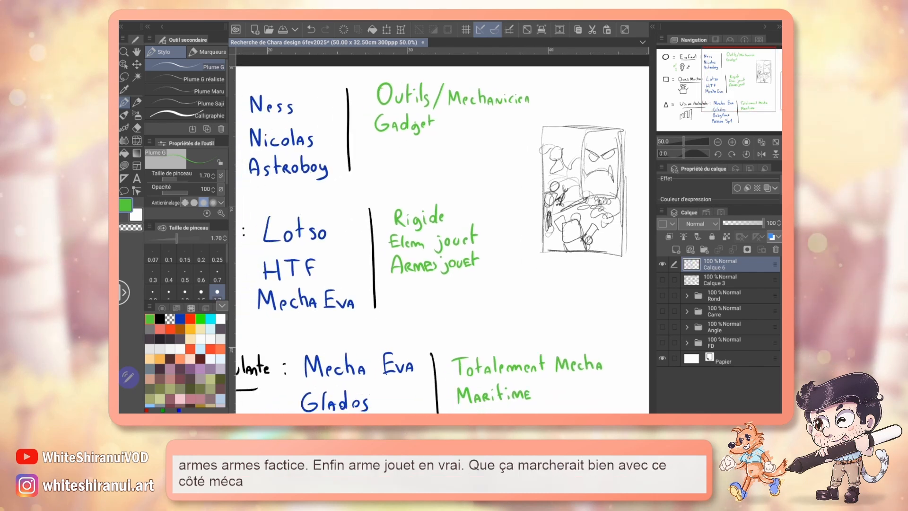
Add the green notes "Simple" and "Plaque Metal" below "Armes jouet" in the "Ours Mecha" row.
left_click_drag(398, 286, 398, 294)
left_click_drag(403, 286, 430, 294)
key("ctrl+z")
left_click_drag(431, 291, 437, 289)
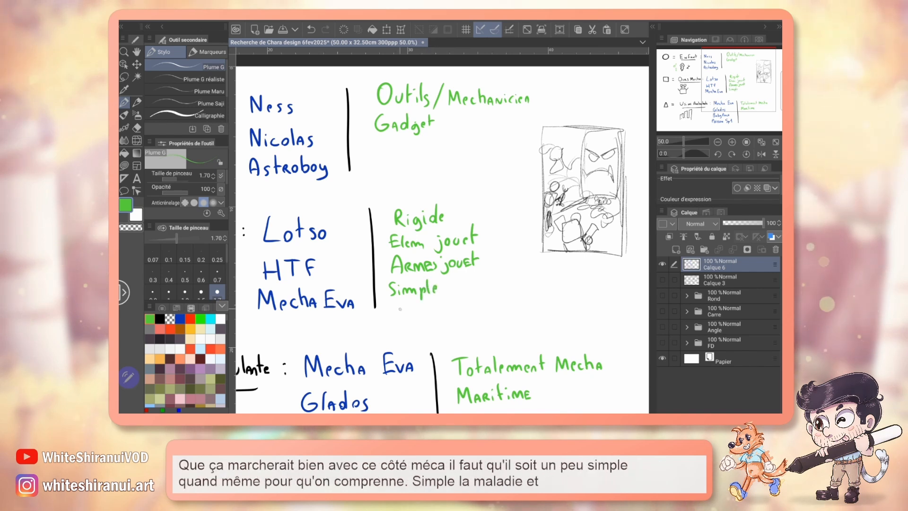
mouse_move(398, 302)
left_mouse_down()
mouse_move(401, 316)
mouse_move(428, 312)
left_mouse_up()
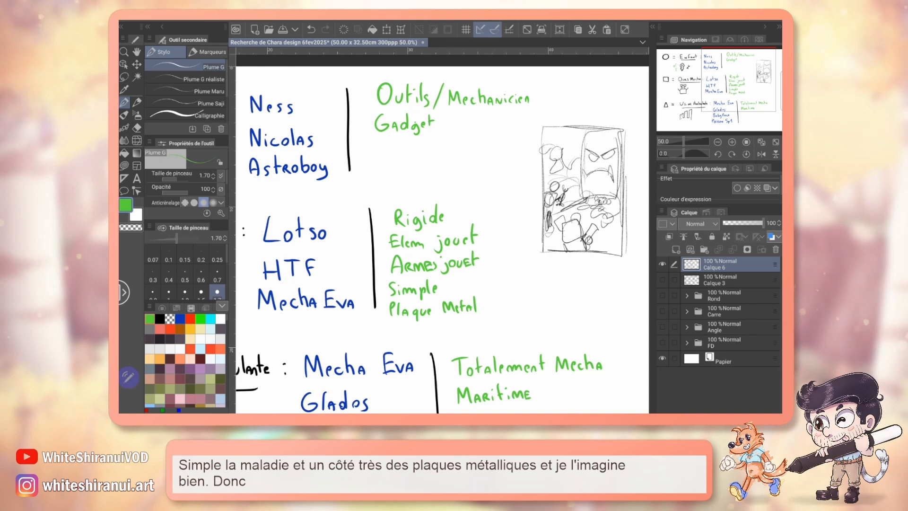
Draw a green box around the references "Ness", "Nicolas" and "Astroboy" in the "Enfant" row.
left_click_drag(738, 85, 715, 89)
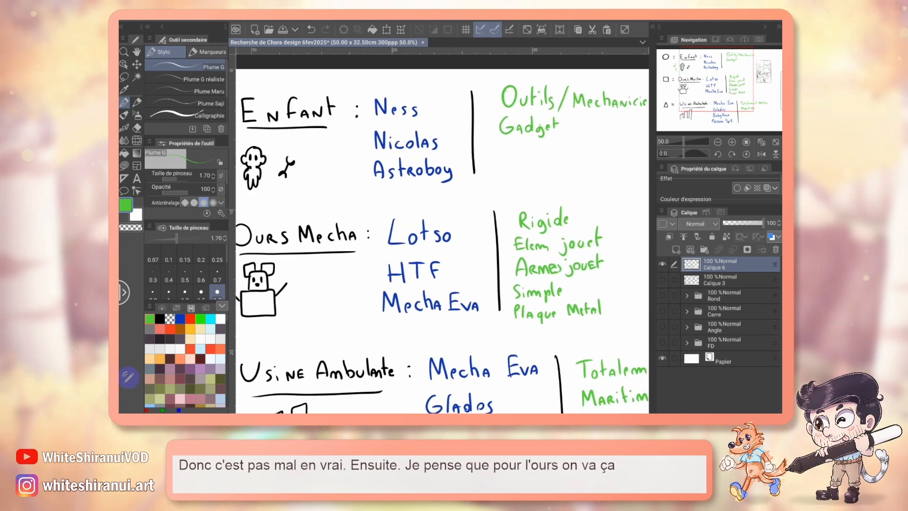
left_click_drag(714, 89, 712, 93)
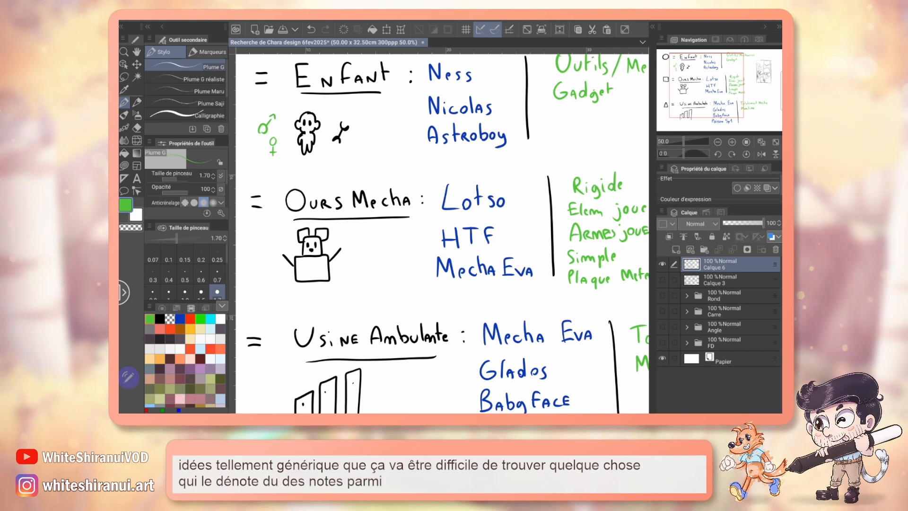
left_click_drag(442, 233, 385, 270)
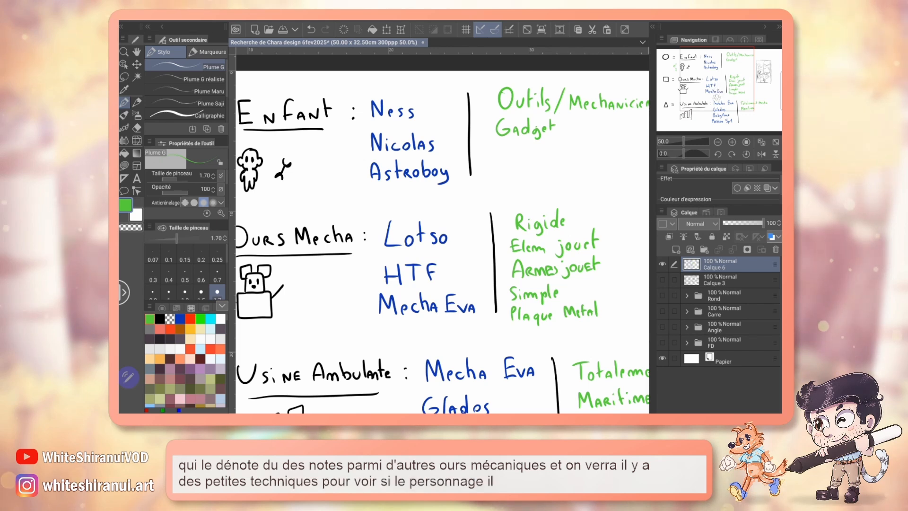
left_click_drag(727, 93, 719, 88)
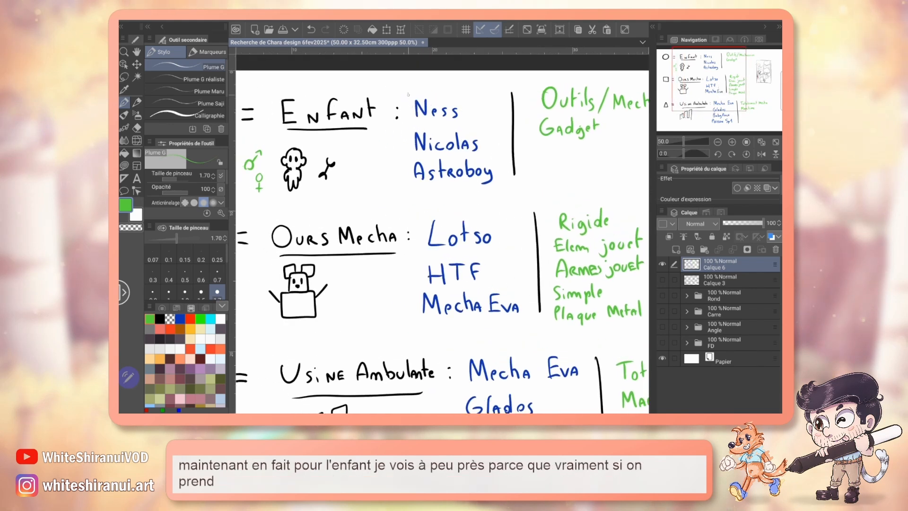
mouse_move(508, 190)
left_mouse_down()
mouse_move(493, 95)
mouse_move(410, 89)
left_mouse_up()
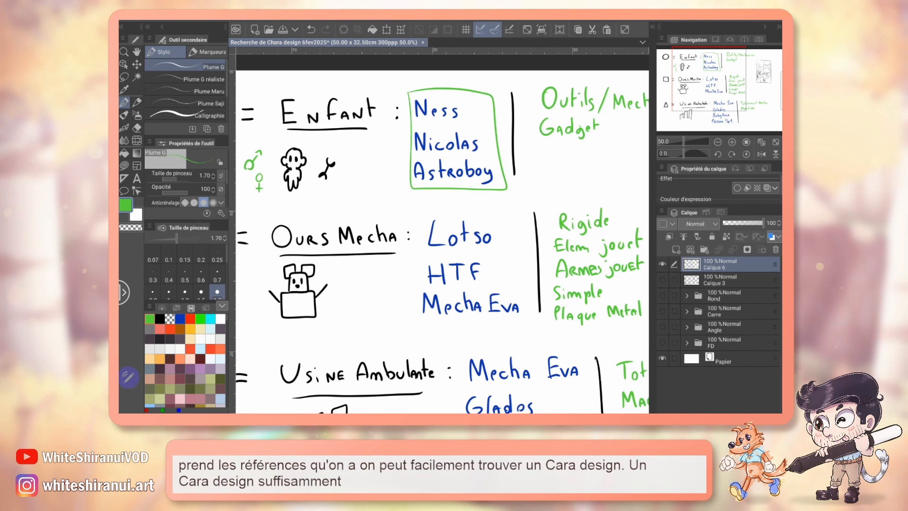
Underline "Mechanicien" in green and handwrite "Electrique" below "Gadget".
left_click_drag(442, 236, 355, 244)
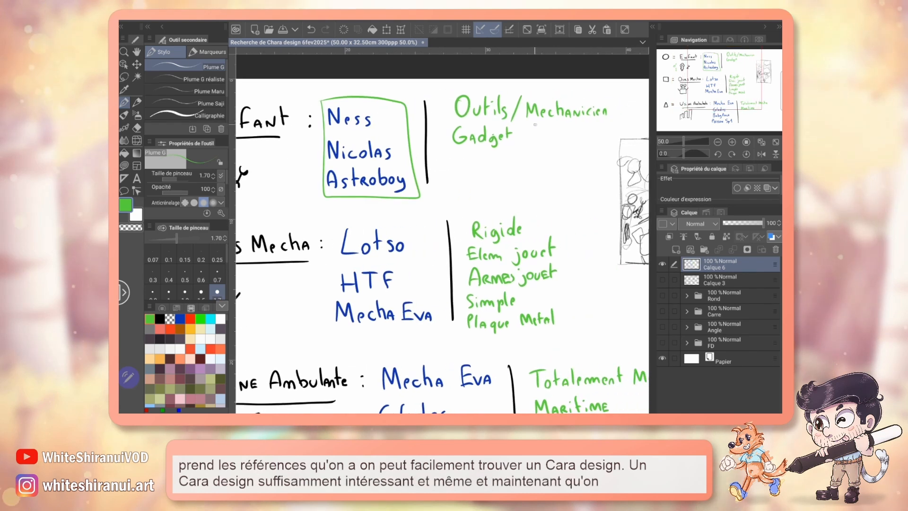
left_click_drag(534, 121, 603, 121)
mouse_move(719, 84)
left_mouse_down()
mouse_move(696, 81)
mouse_move(729, 84)
left_mouse_up()
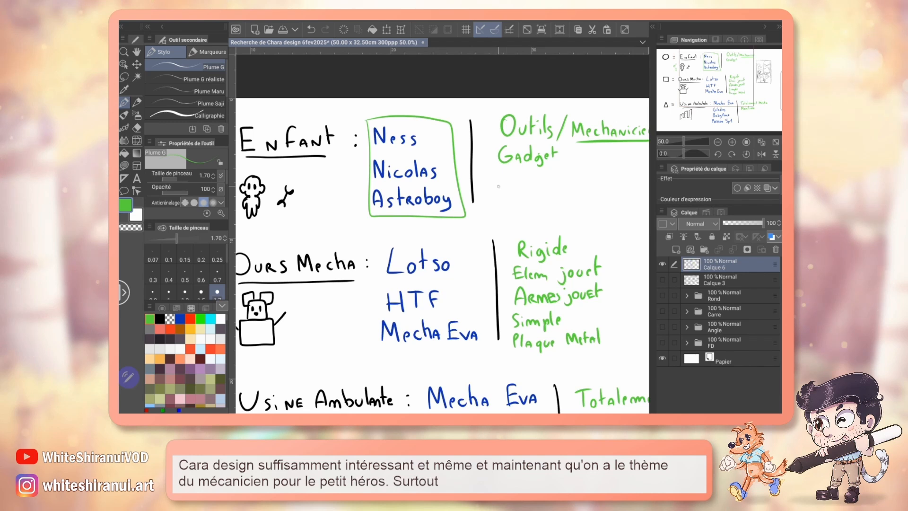
mouse_move(498, 172)
left_mouse_down()
mouse_move(495, 190)
mouse_move(555, 189)
mouse_move(560, 199)
mouse_move(580, 189)
left_mouse_up()
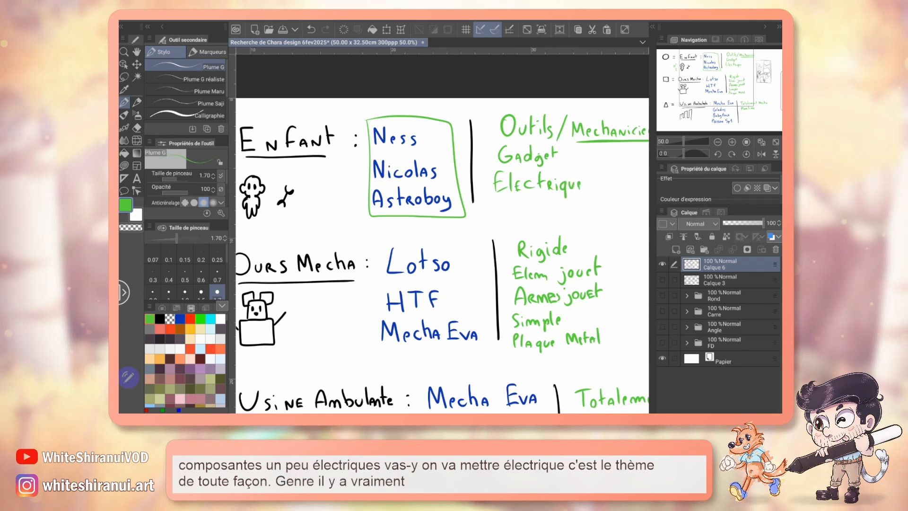
Review the "Usine Ambulante" row and save the document.
left_click_drag(727, 79, 734, 77)
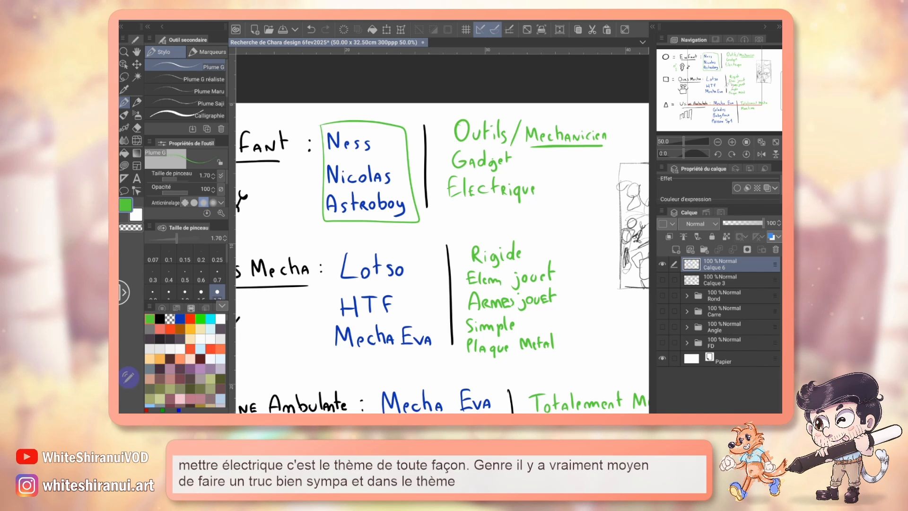
mouse_move(734, 93)
left_mouse_down()
mouse_move(722, 95)
mouse_move(732, 92)
mouse_move(734, 105)
mouse_move(718, 112)
left_mouse_up()
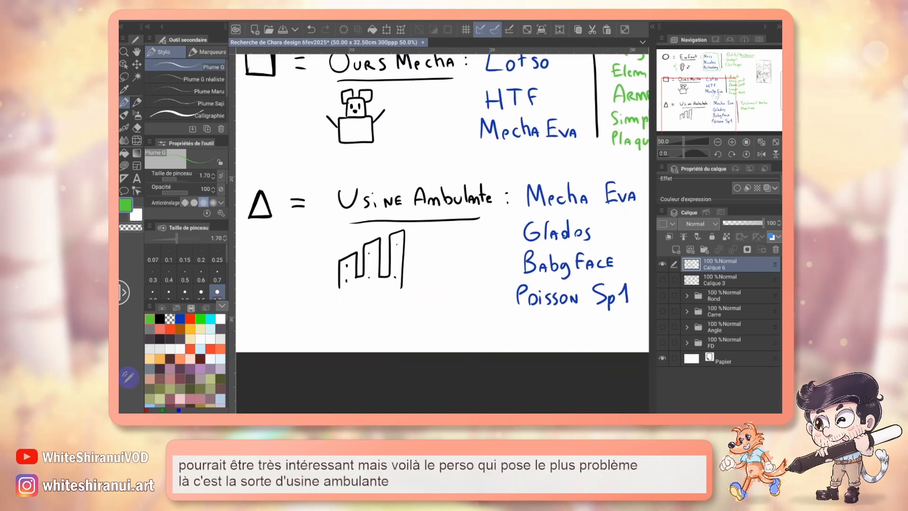
mouse_move(719, 111)
left_mouse_down()
mouse_move(745, 110)
mouse_move(749, 90)
mouse_move(732, 101)
left_mouse_up()
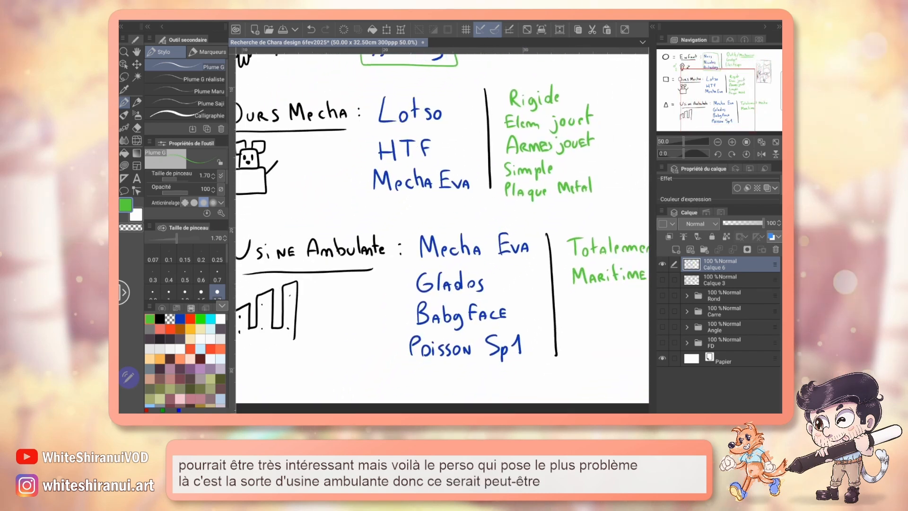
left_click_drag(723, 103, 723, 102)
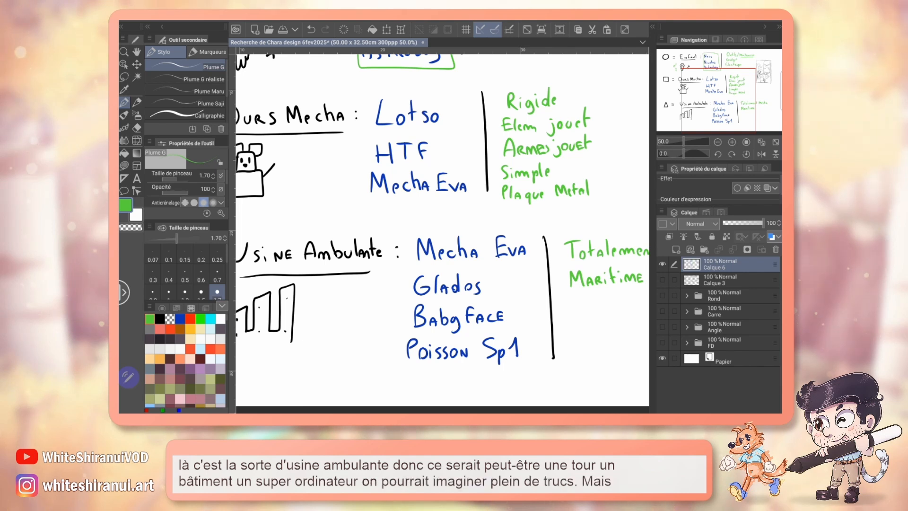
key("ctrl+s")
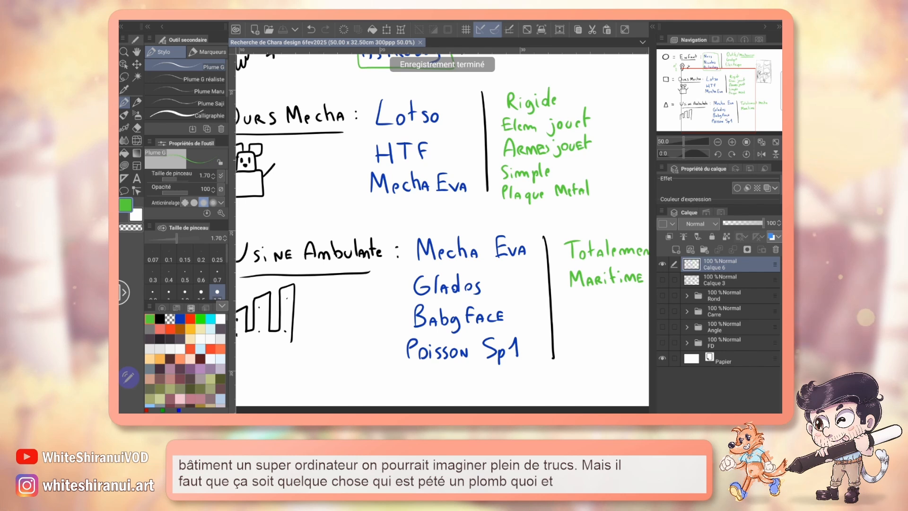
Draw a green computer screen with angry eyes and a zigzag mouth below the composition sketch.
left_click_drag(743, 92, 749, 92)
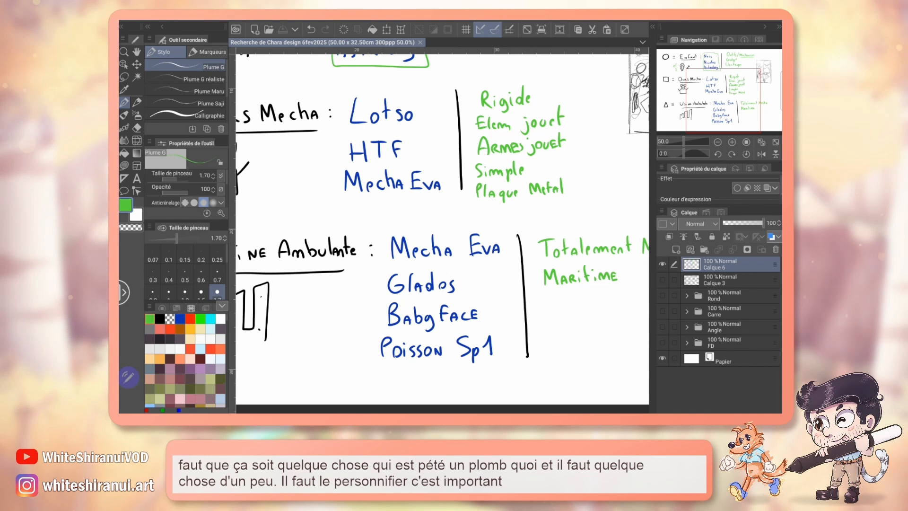
left_click_drag(697, 124, 713, 114)
mouse_move(527, 278)
left_mouse_down()
mouse_move(523, 219)
mouse_move(581, 271)
mouse_move(539, 271)
left_mouse_up()
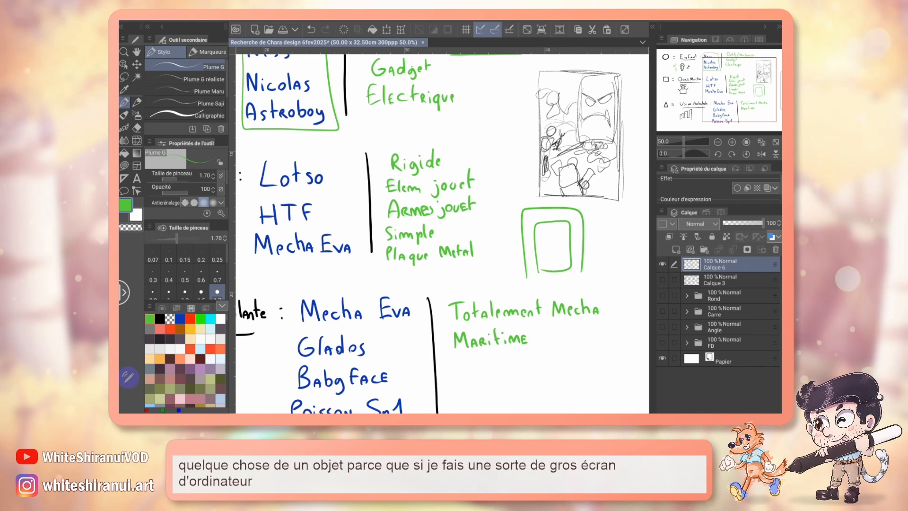
left_click(555, 240)
left_click_drag(540, 239, 557, 245)
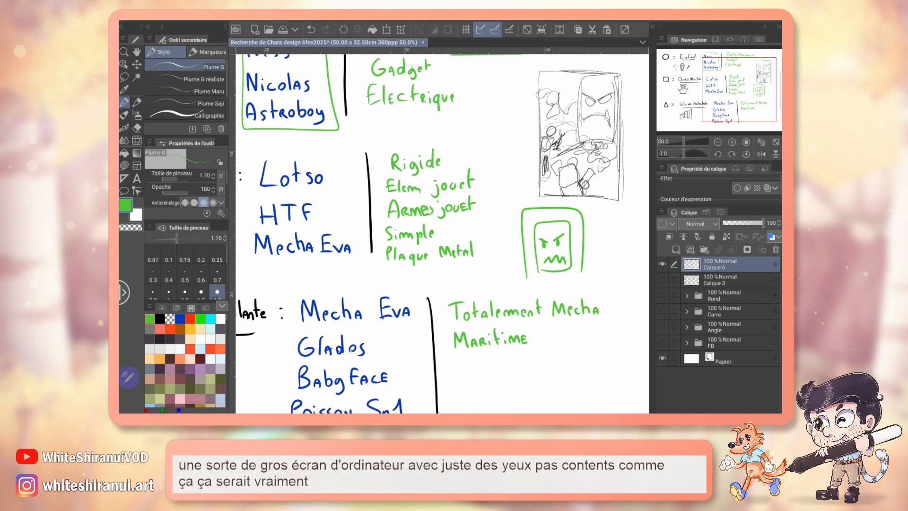
Undo all strokes of the green computer screen face below the composition sketch.
key("ctrl+z")
key("ctrl+z")
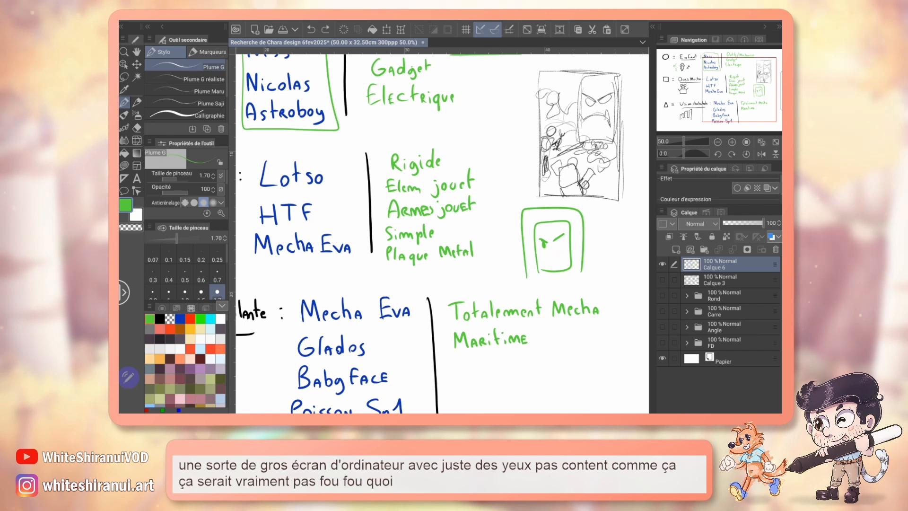
key("ctrl+z")
key("ctrl+z")
key("ctrl+z")
key("ctrl+z")
key("ctrl+z")
key("ctrl+z")
key("ctrl+z")
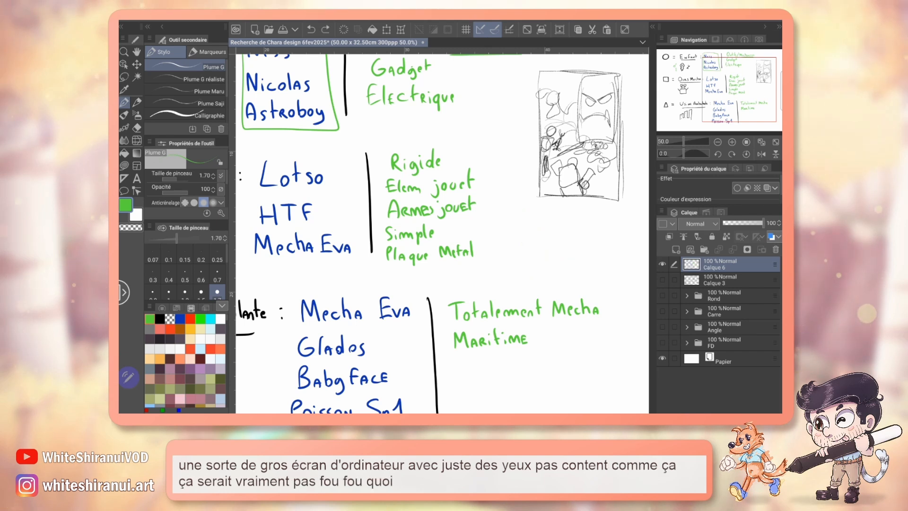
Draw a green squid-like robot beside the "Usine Ambulante" notes, with a pointed head, eyes, body plates and a pincer-ended tentacle.
scroll(442, 233, "down", 3)
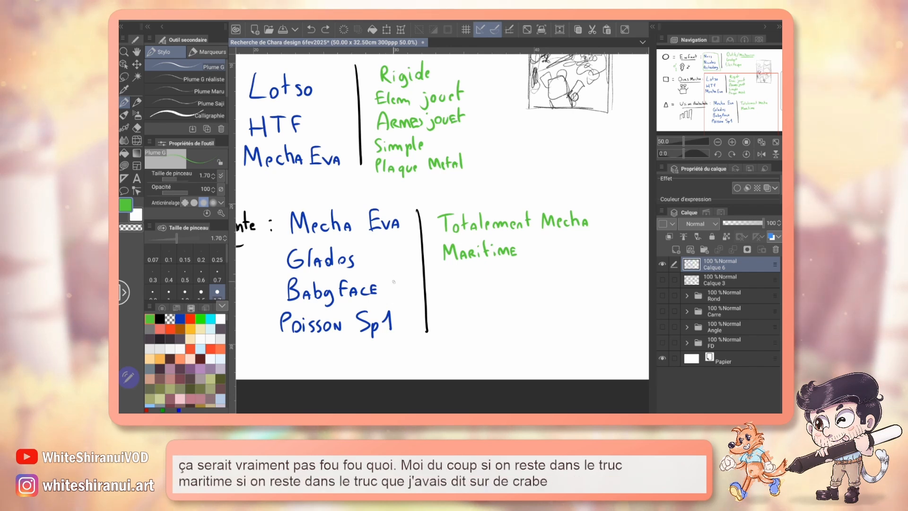
mouse_move(739, 103)
left_mouse_down()
mouse_move(743, 92)
mouse_move(748, 103)
left_mouse_up()
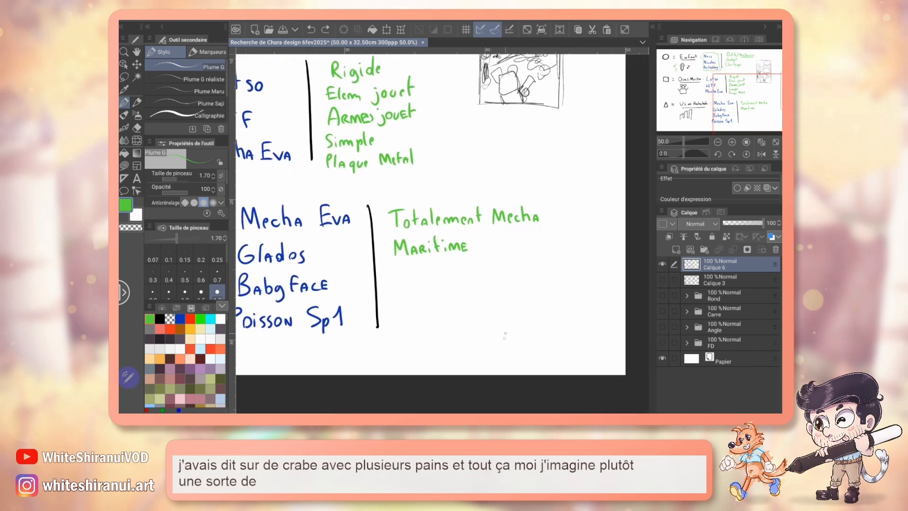
left_click_drag(504, 321, 500, 342)
mouse_move(540, 314)
left_mouse_down()
mouse_move(550, 340)
mouse_move(500, 328)
mouse_move(547, 288)
mouse_move(522, 231)
left_mouse_up()
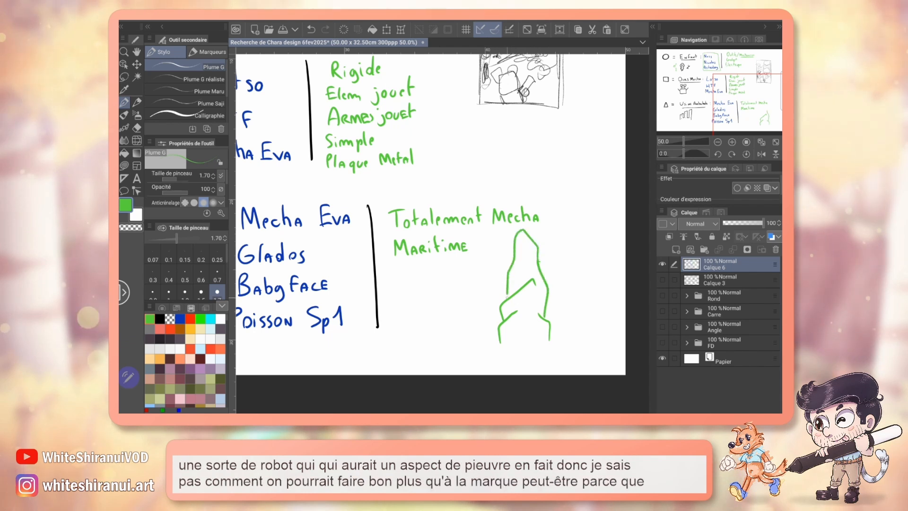
mouse_move(516, 269)
left_mouse_down()
mouse_move(519, 283)
mouse_move(537, 261)
mouse_move(541, 302)
mouse_move(517, 326)
mouse_move(463, 285)
mouse_move(445, 307)
mouse_move(478, 295)
mouse_move(406, 287)
left_mouse_up()
left_click(531, 296)
left_click(514, 274)
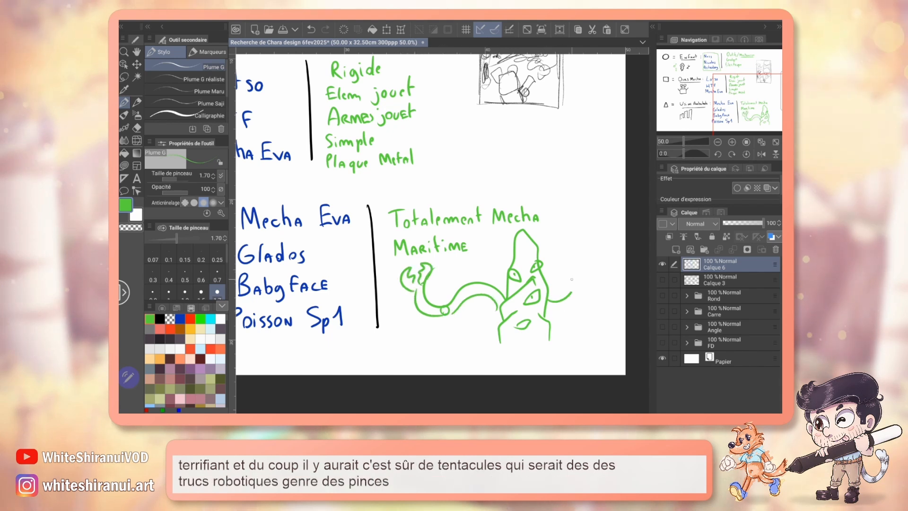
Add tentacles ending in an electric plug and a soldering iron, a plain lower tentacle, and a band across the squid robot's head.
mouse_move(549, 300)
left_mouse_down()
mouse_move(574, 247)
mouse_move(586, 255)
mouse_move(581, 229)
mouse_move(587, 255)
mouse_move(594, 224)
mouse_move(603, 231)
left_mouse_up()
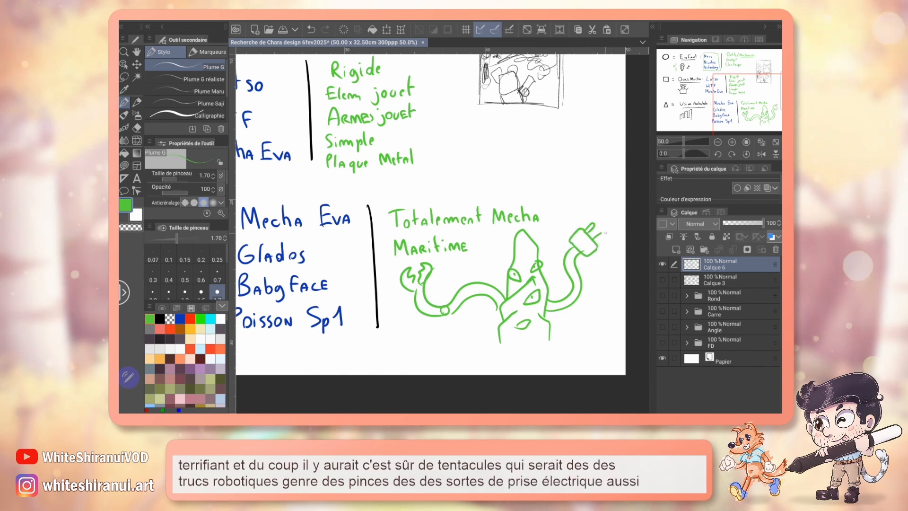
mouse_move(547, 313)
left_mouse_down()
mouse_move(599, 287)
mouse_move(618, 263)
mouse_move(607, 279)
left_mouse_up()
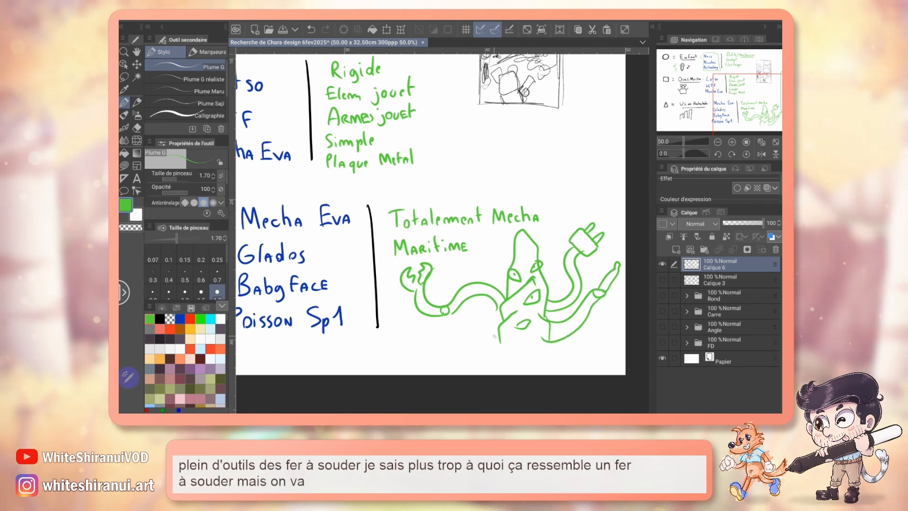
left_click_drag(416, 326, 425, 350)
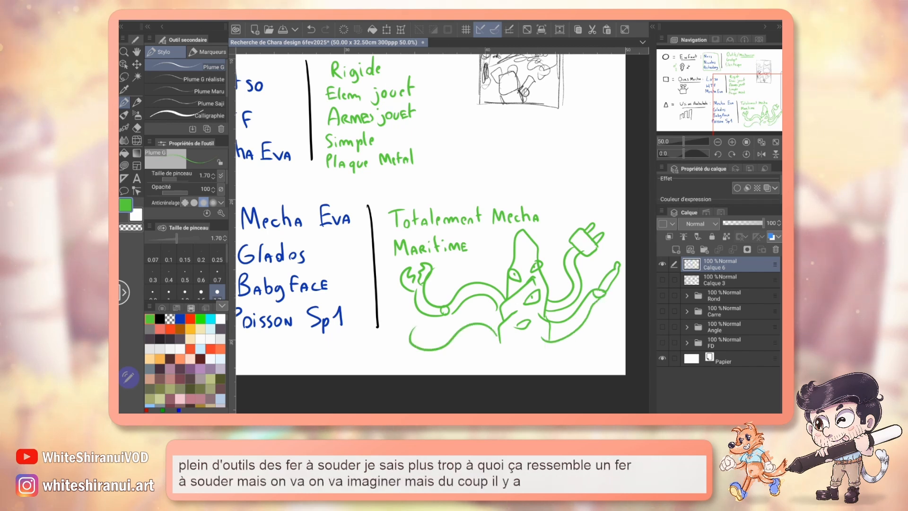
left_click_drag(518, 238, 534, 244)
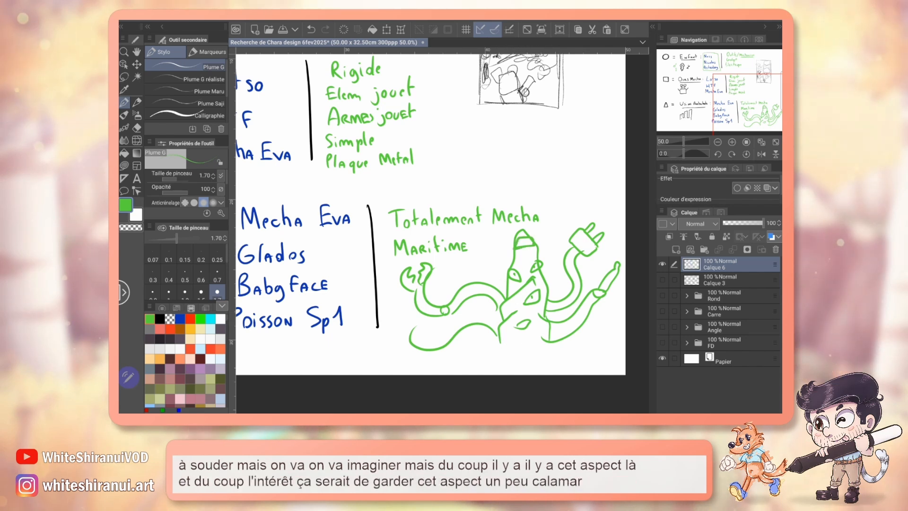
Erase the word "Maritime" below "Totalement Mecha" using the G-pen at size 5 with the transparent colour.
left_click_drag(430, 213, 420, 265)
left_click_drag(736, 93, 736, 98)
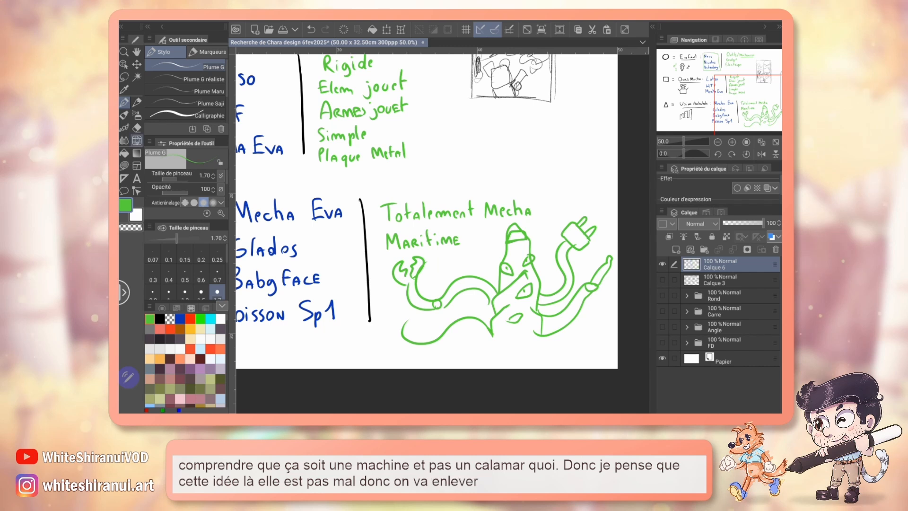
key("e")
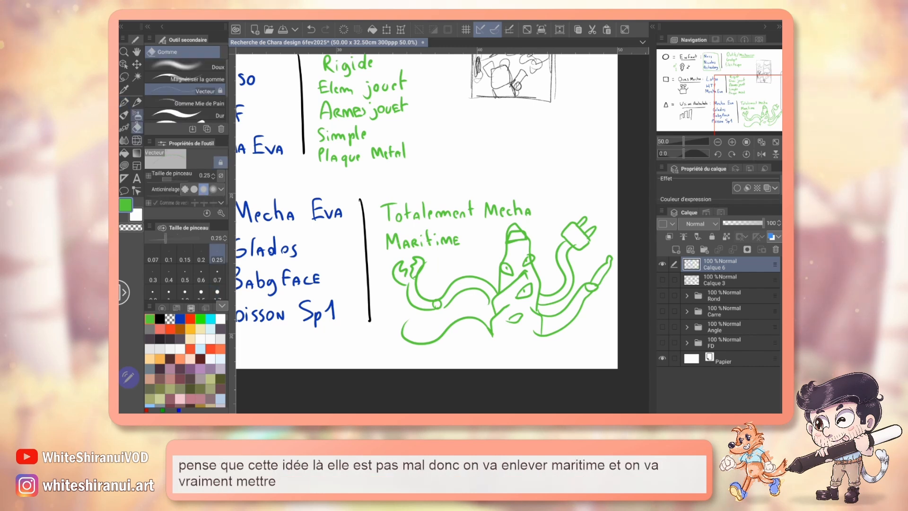
key("p")
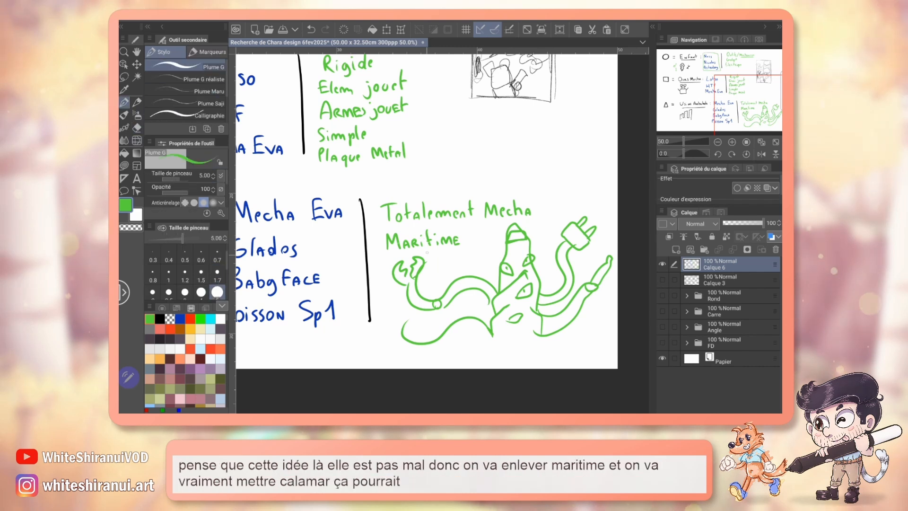
mouse_move(386, 242)
left_mouse_down()
mouse_move(438, 241)
mouse_move(388, 246)
left_mouse_up()
key("c")
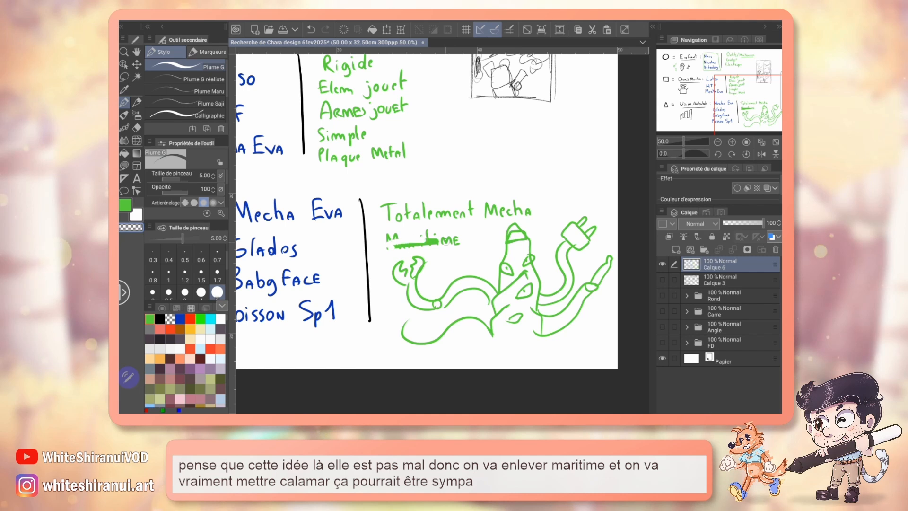
left_click_drag(442, 240, 461, 240)
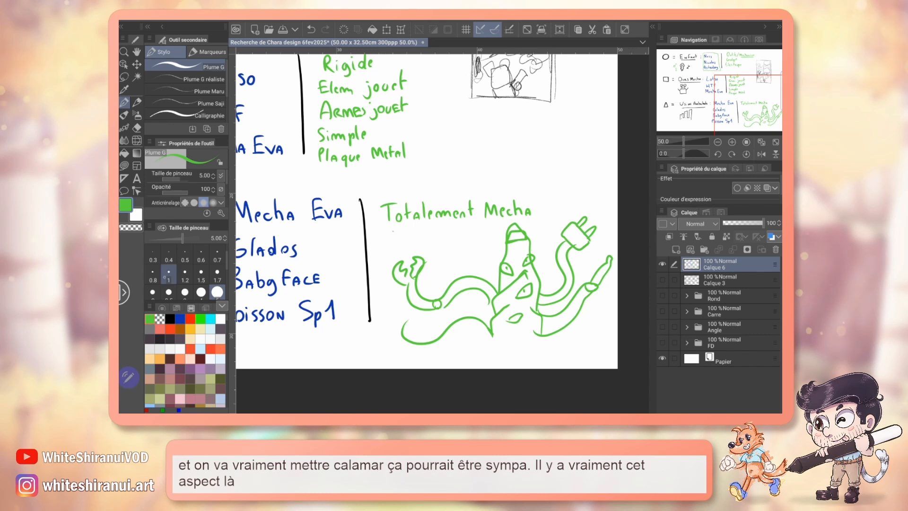
Handwrite "Calamar" in green below "Totalement Mecha" with the pen at size 1.
left_click(152, 275)
left_click(393, 231)
left_click_drag(391, 239, 426, 237)
left_click(168, 274)
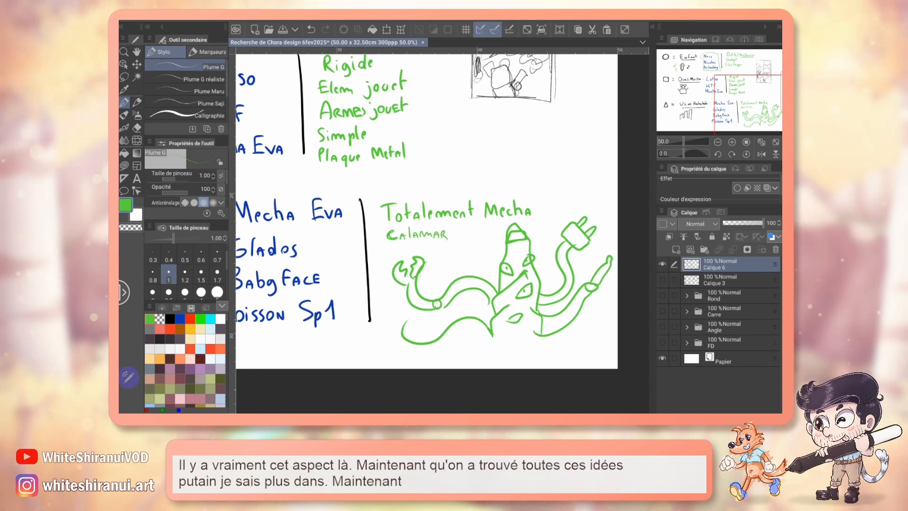
Review the notes and sketches of the "Enfant", "Ours Mecha" and "Usine Ambulante" rows against the theme.
mouse_move(425, 189)
left_mouse_down()
mouse_move(417, 200)
mouse_move(490, 347)
left_mouse_up()
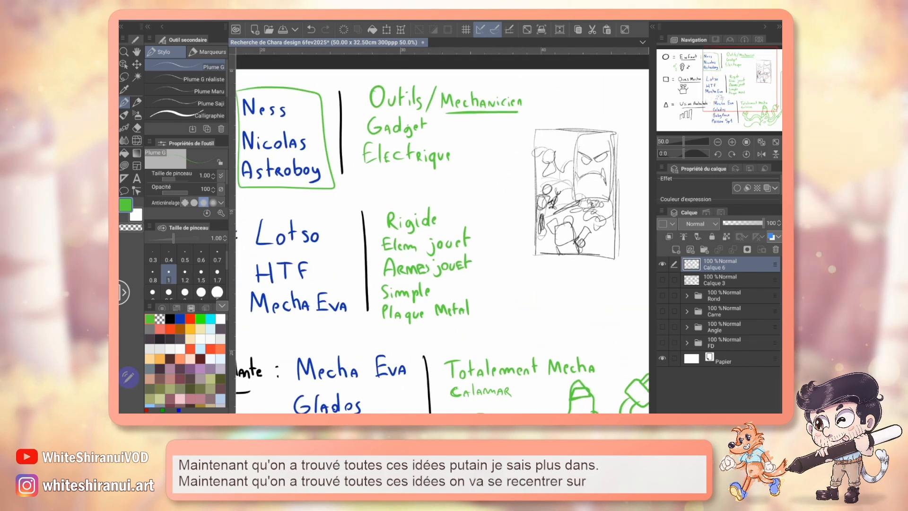
left_click_drag(425, 237, 482, 105)
left_click_drag(442, 222, 575, 380)
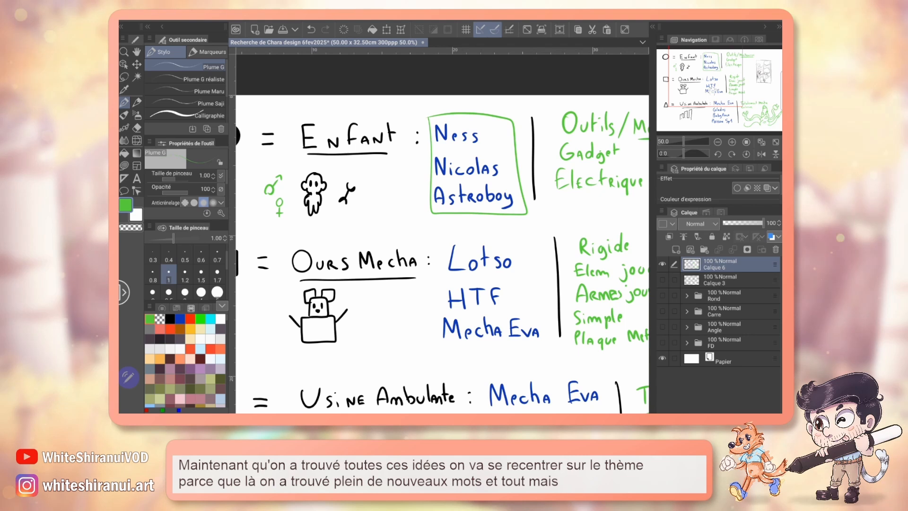
left_click_drag(731, 104, 747, 106)
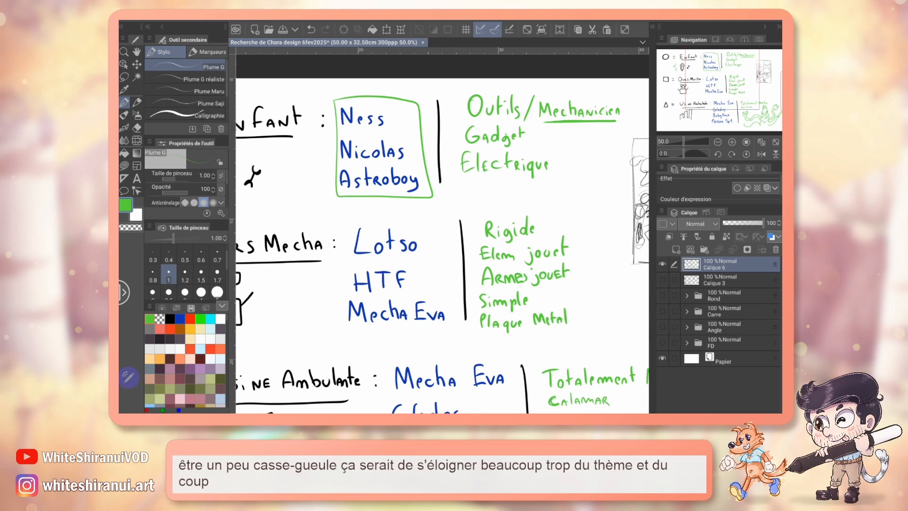
mouse_move(698, 88)
left_mouse_down()
mouse_move(731, 111)
mouse_move(727, 121)
left_mouse_up()
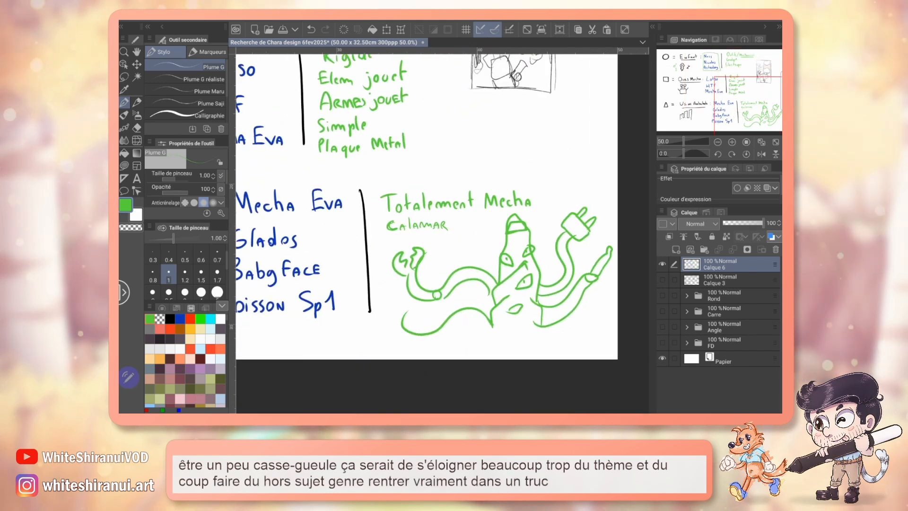
left_click_drag(554, 172, 566, 200)
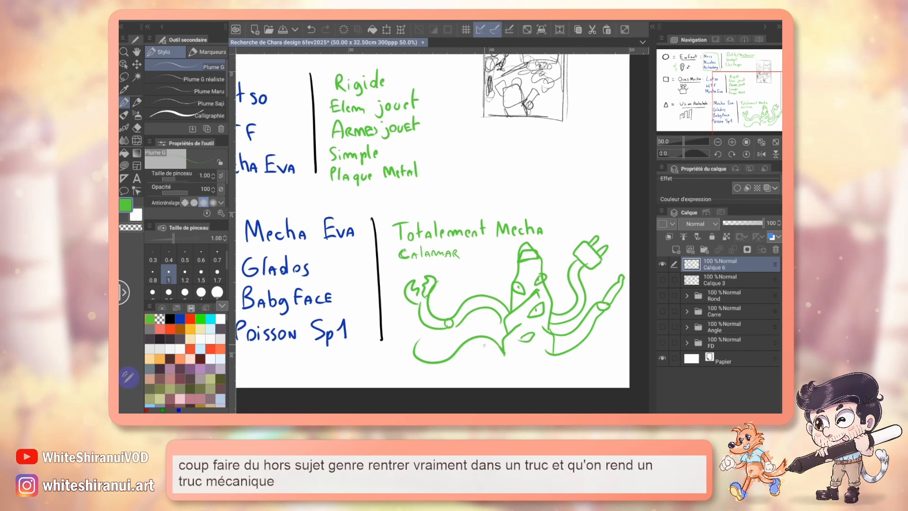
left_click_drag(442, 189, 532, 317)
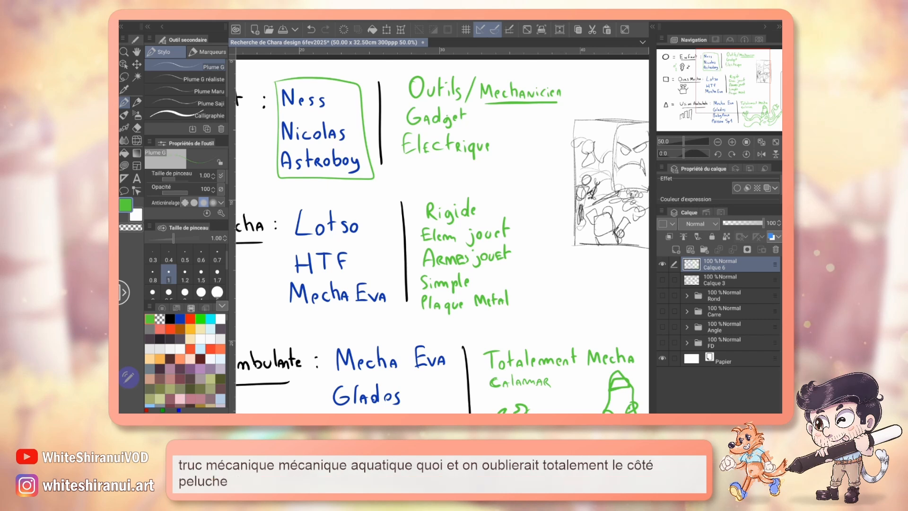
mouse_move(442, 237)
left_mouse_down()
mouse_move(389, 171)
mouse_move(383, 89)
left_mouse_up()
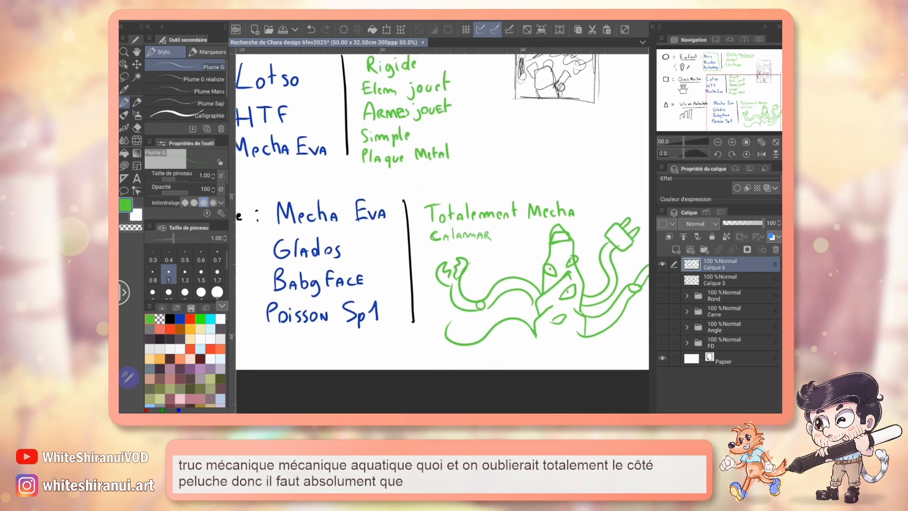
left_click_drag(442, 236, 378, 244)
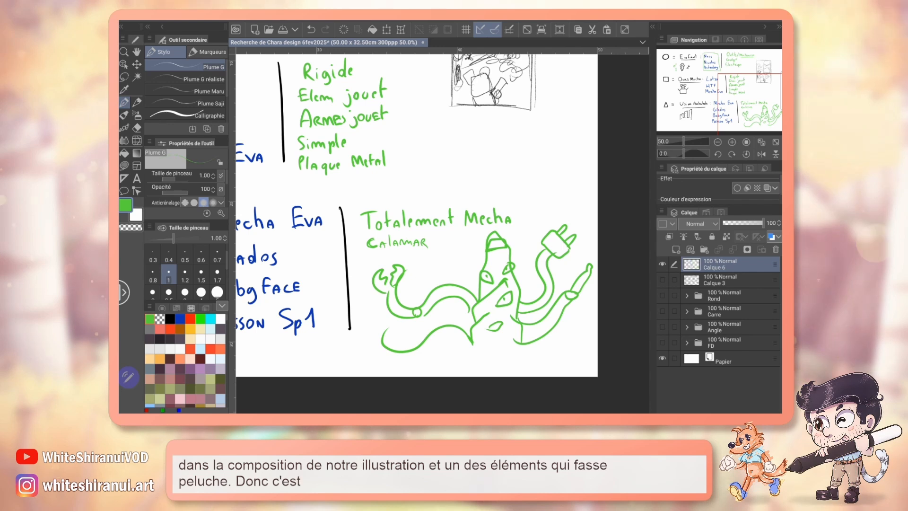
Handwrite "Peluche" in green below "Calamar" with the pen at size 1.2.
left_click_drag(741, 103, 735, 105)
left_click(185, 274)
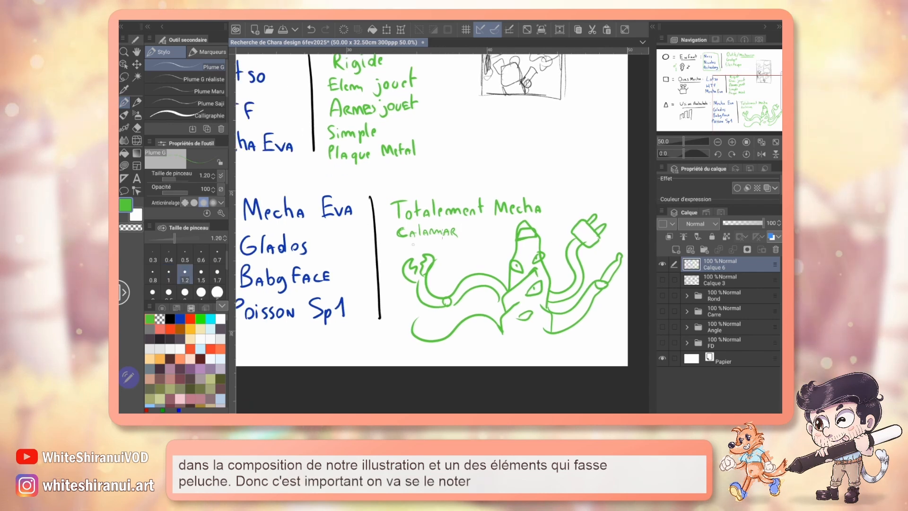
left_click_drag(399, 243, 400, 246)
left_click_drag(406, 244, 407, 248)
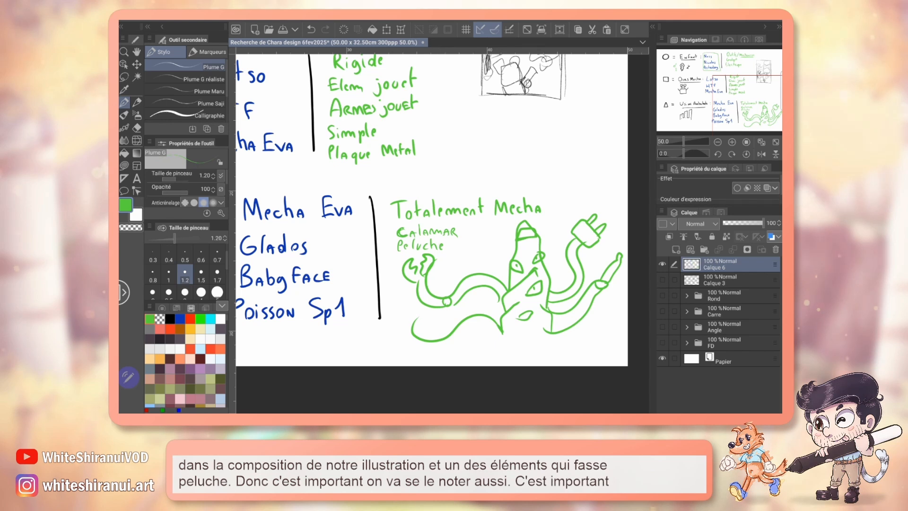
Hide the notes layer "Calque 6" and show the "Rond" folder.
left_click_drag(748, 107, 725, 88)
left_click(717, 141)
left_click(717, 141)
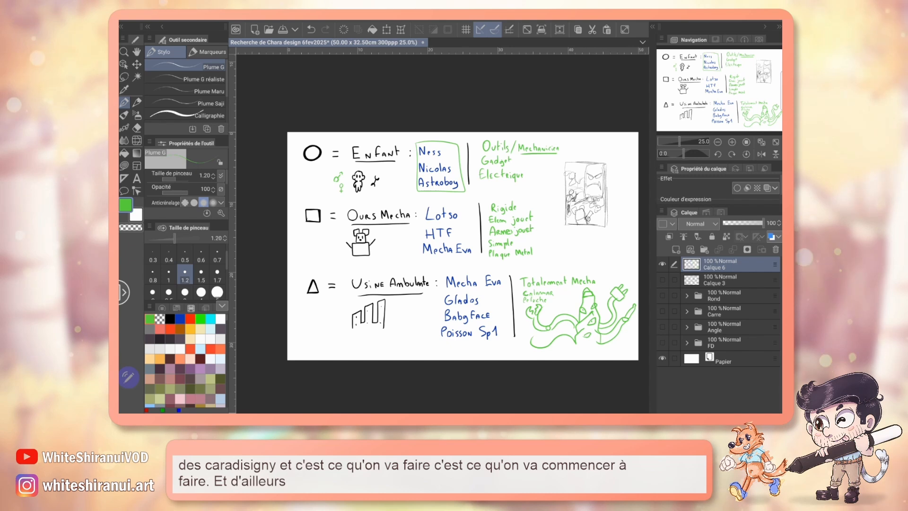
left_click(662, 264)
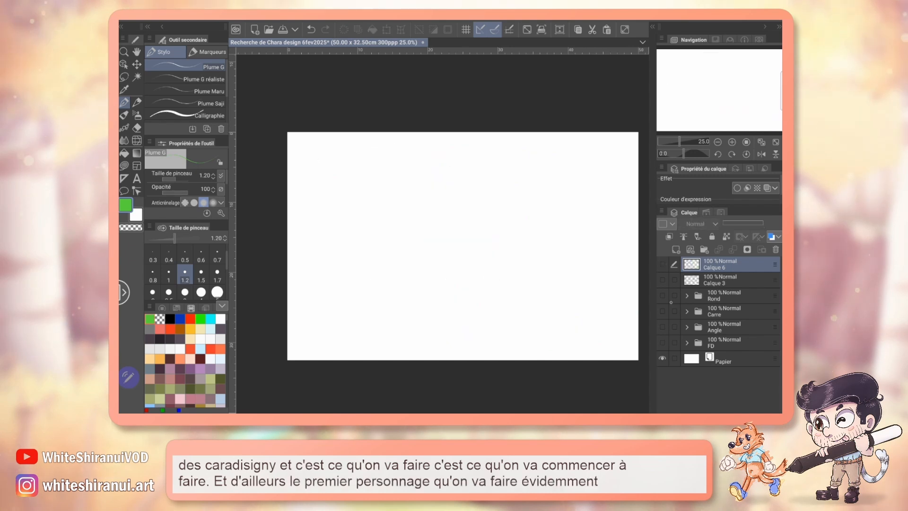
left_click(663, 296)
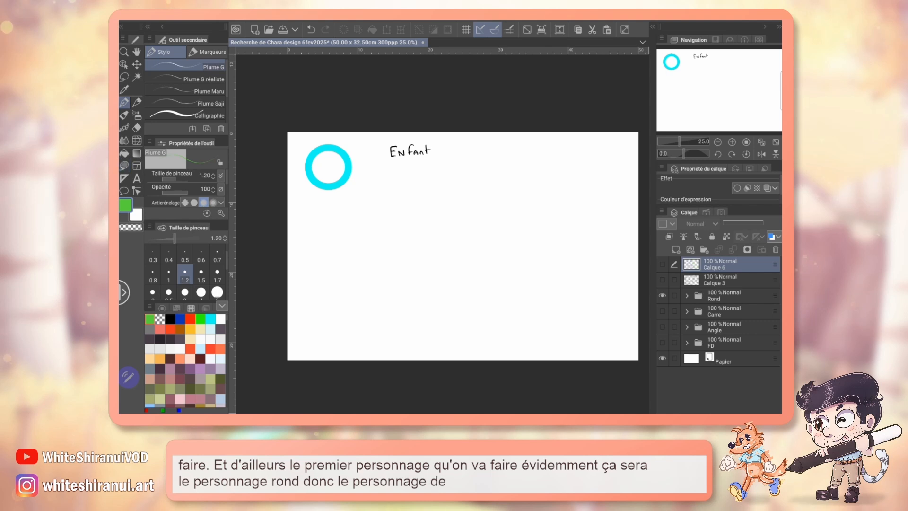
Erase the word "Enfant" on layer "Calque 4" in the "Rond" folder using the transparent lasso fill.
key("u")
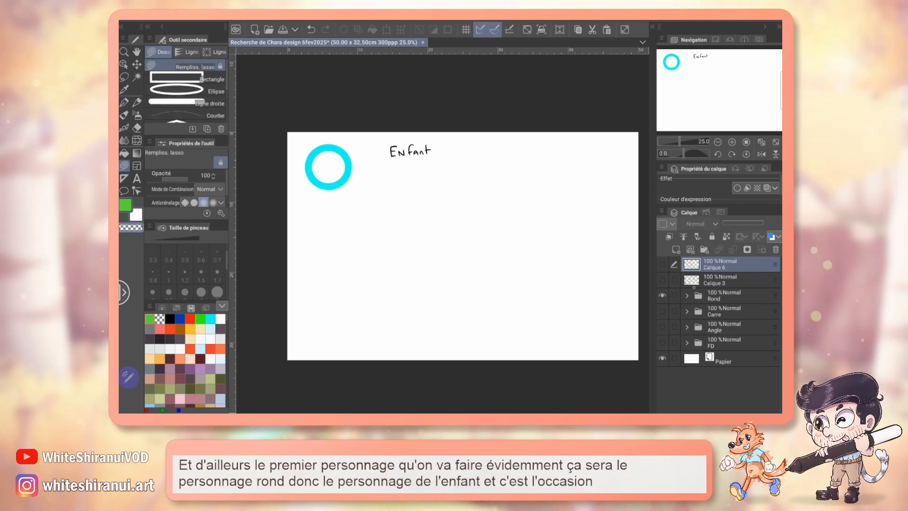
left_click(686, 296)
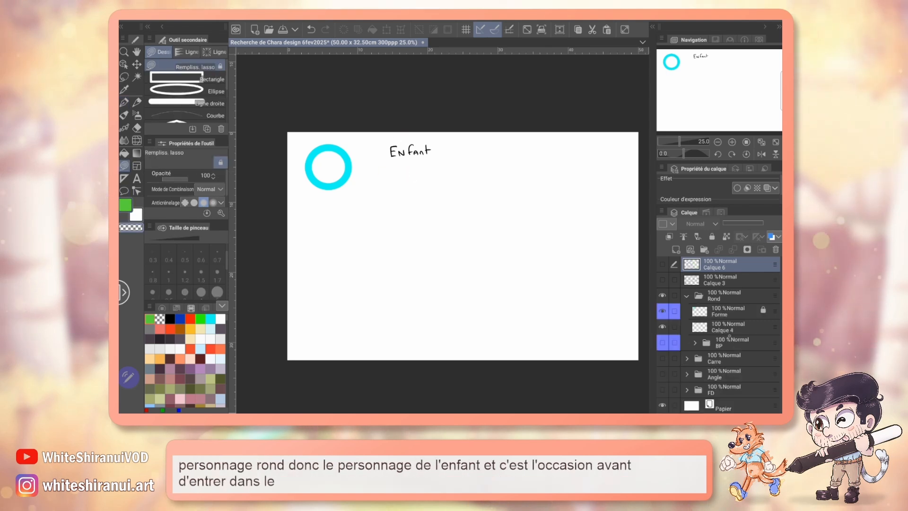
left_click(733, 327)
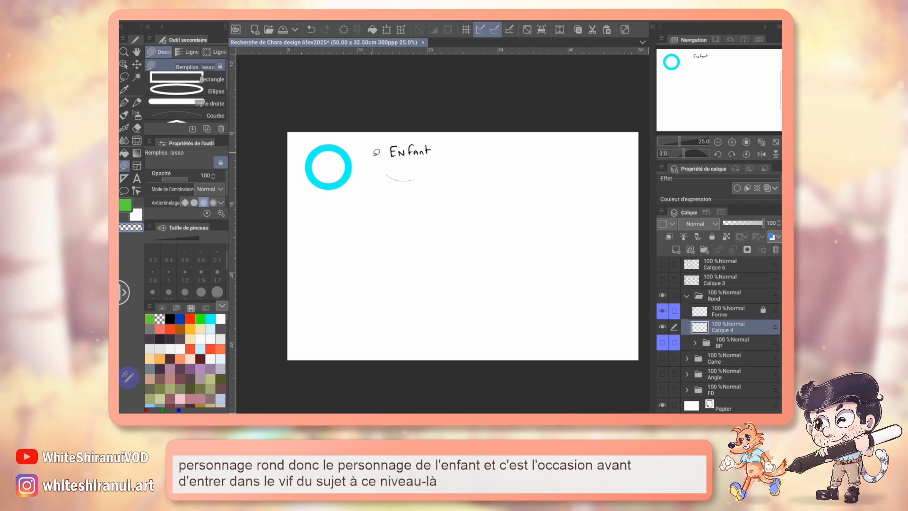
Show the "BP" subfolder with the two base figures inside the "Rond" folder.
left_click(733, 295)
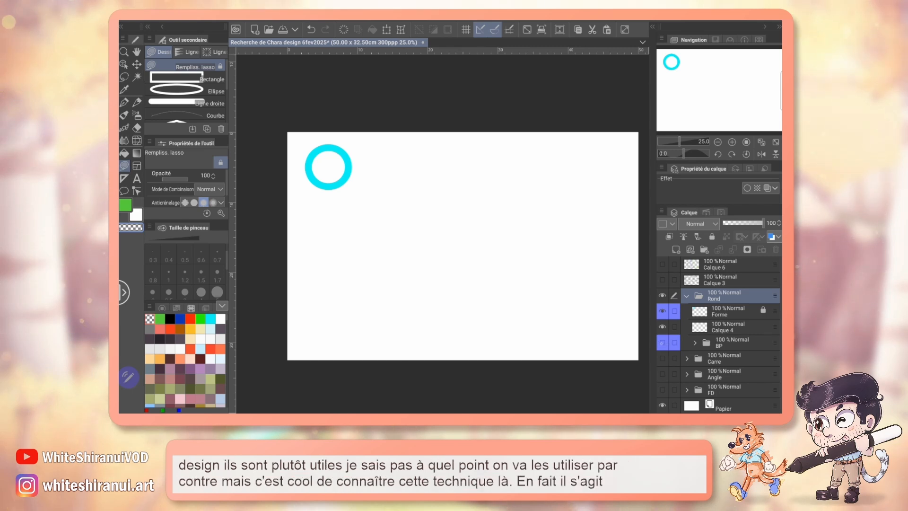
left_click(662, 342)
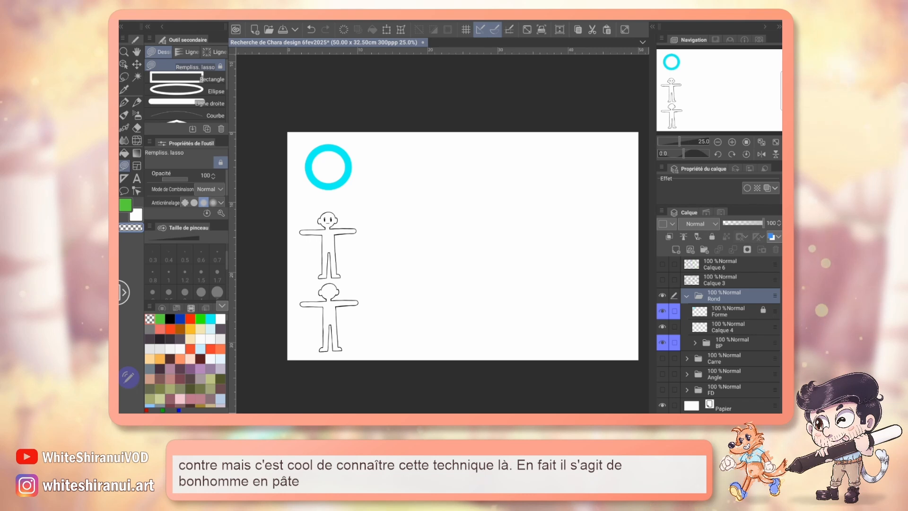
left_click(732, 142)
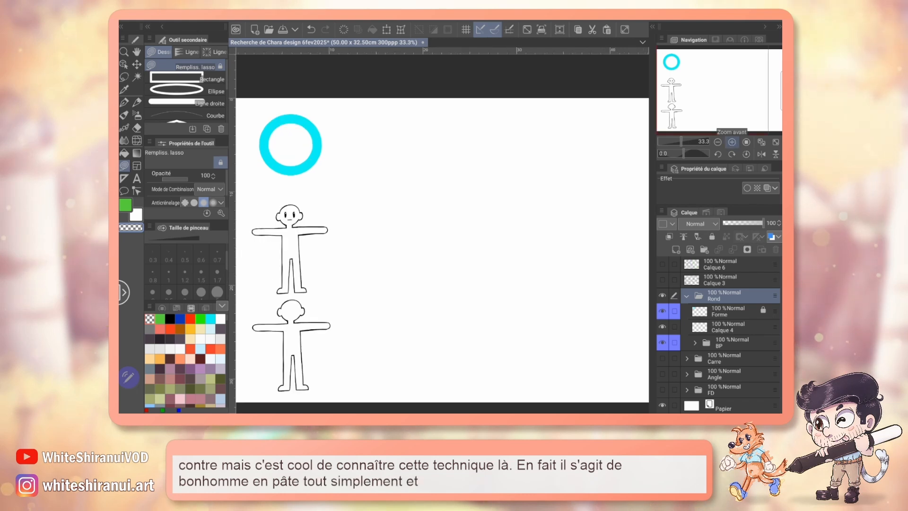
Tint the base figures' "BP" folder blue with the layer colour effect and lower its opacity to 64%.
left_click(732, 142)
left_click_drag(710, 86, 672, 94)
left_click(717, 142)
left_click(732, 142)
left_click(732, 141)
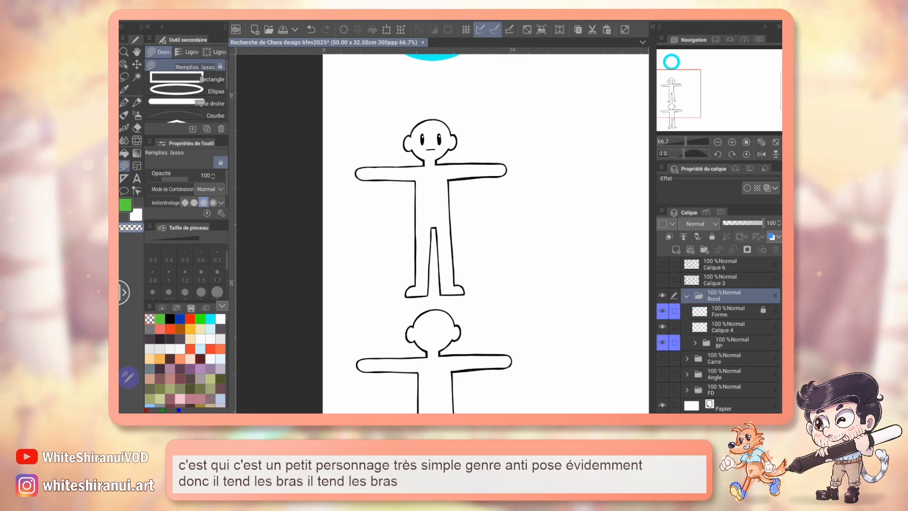
left_click_drag(681, 99, 681, 92)
left_click(732, 141)
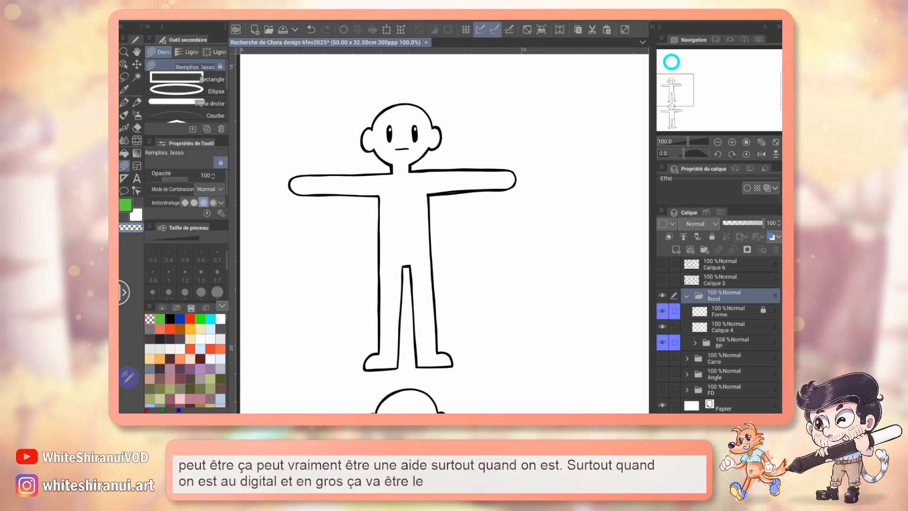
left_click(729, 342)
mouse_move(685, 89)
left_mouse_down()
mouse_move(685, 103)
mouse_move(685, 88)
left_mouse_up()
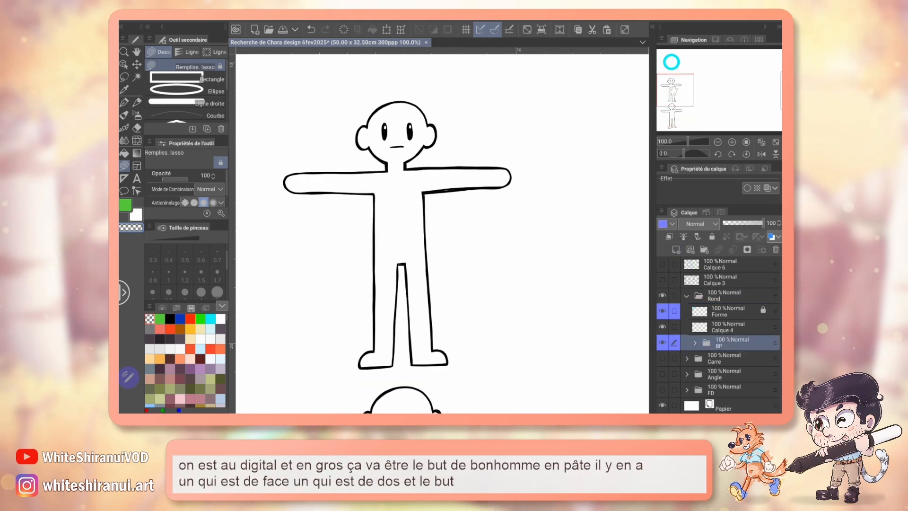
left_click(737, 325)
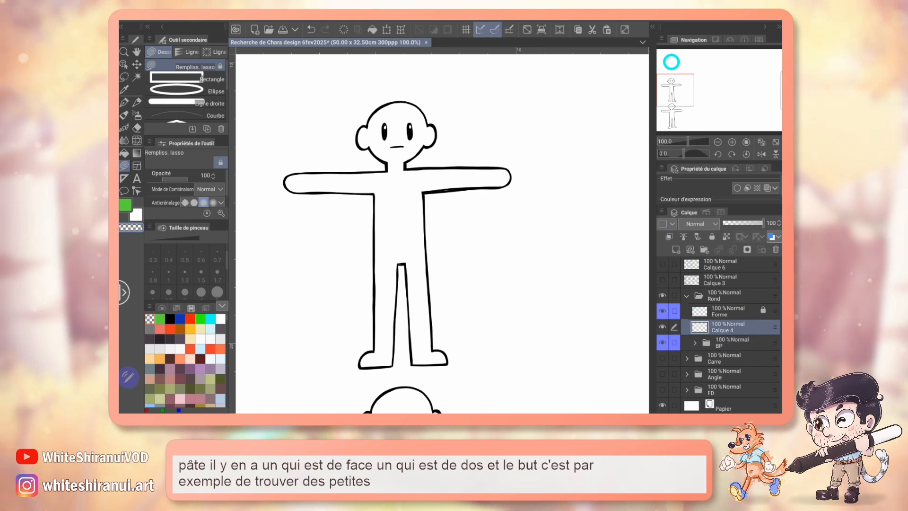
left_click(737, 343)
left_click(771, 236)
left_click(748, 223)
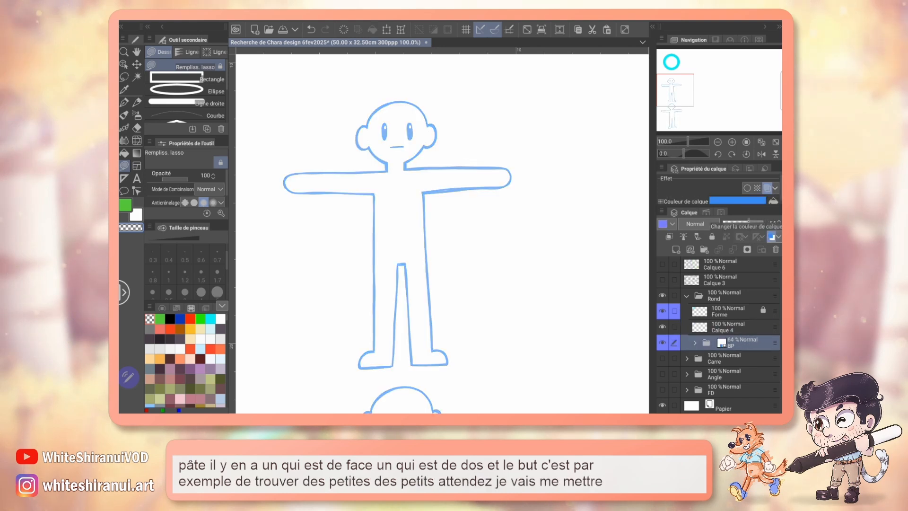
On layer "Calque 4", sketch a black eye patch and knotted bandana on the front figure with the Plume G pen at size 1.2.
left_click(737, 326)
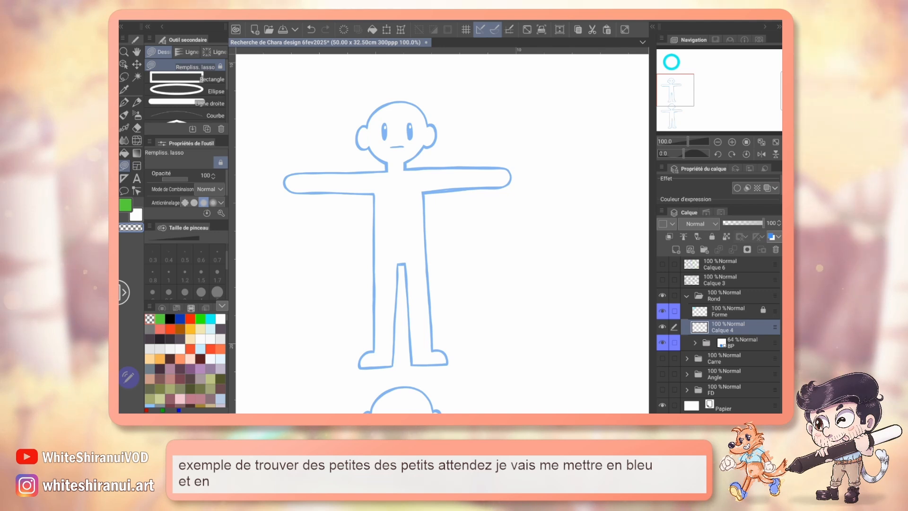
key("d")
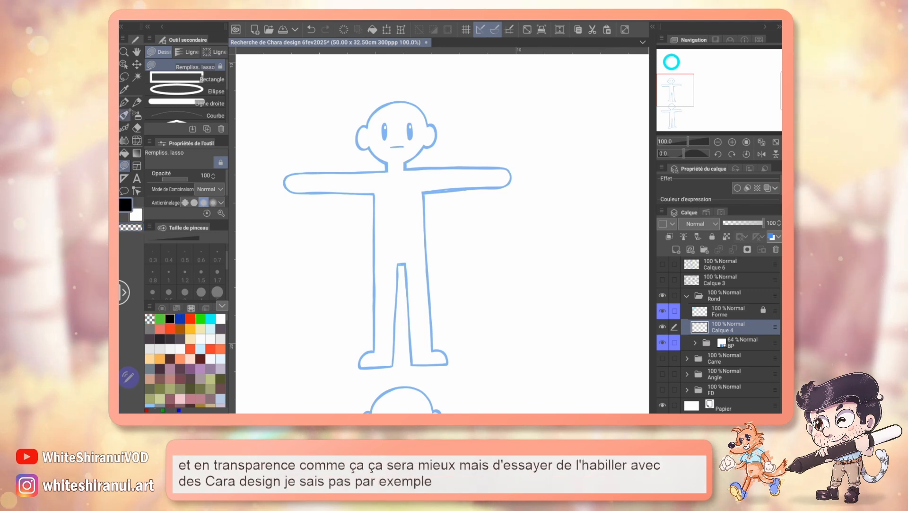
key("p")
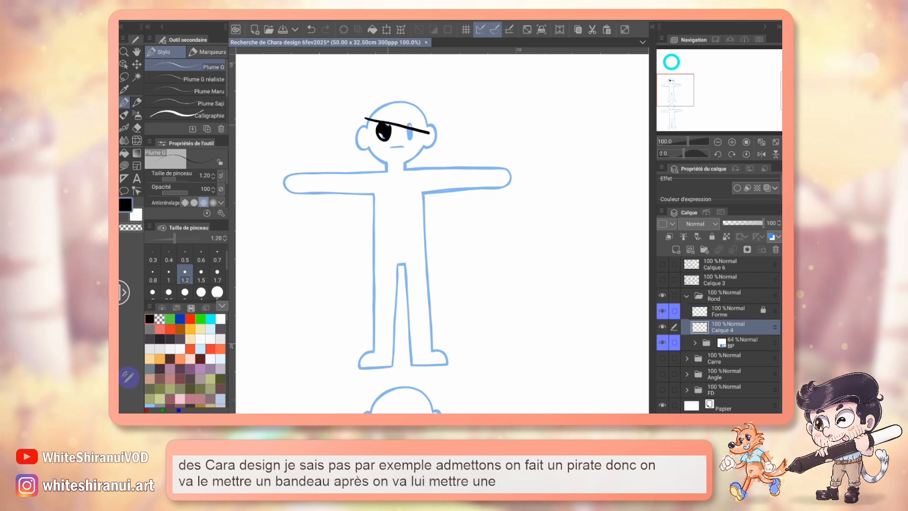
mouse_move(369, 117)
left_mouse_down()
mouse_move(429, 121)
mouse_move(367, 110)
mouse_move(444, 118)
left_mouse_up()
Dress the front pirate figure in a collared shirt with torn short sleeves and long straight trousers.
mouse_move(379, 171)
left_mouse_down()
mouse_move(413, 168)
mouse_move(391, 186)
mouse_move(412, 189)
mouse_move(396, 210)
mouse_move(426, 232)
left_mouse_up()
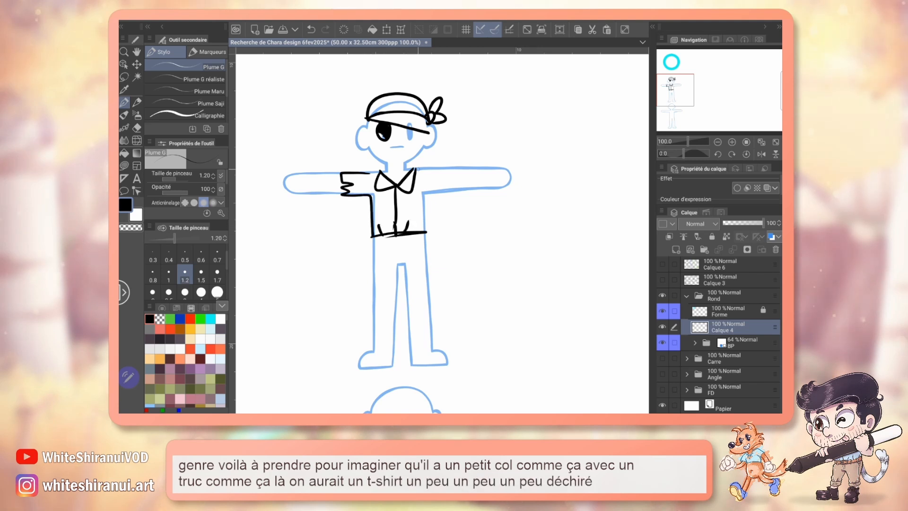
left_click_drag(452, 182, 447, 191)
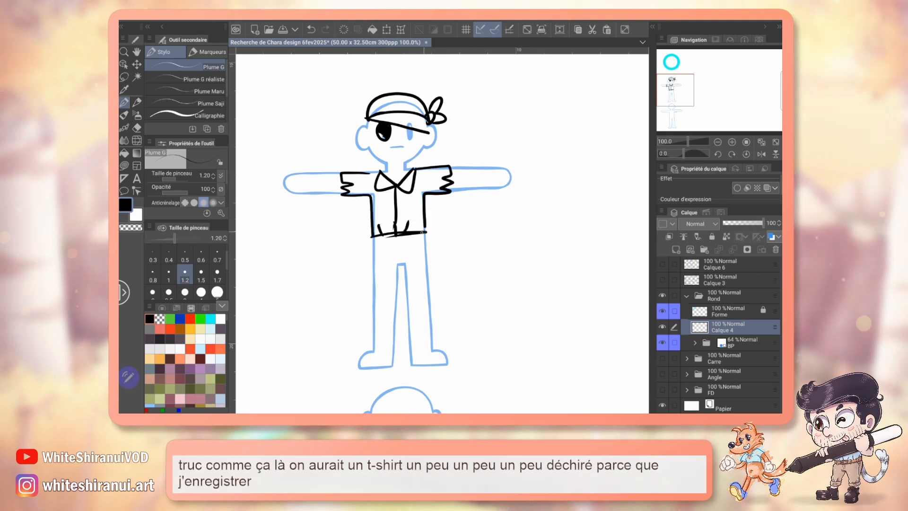
mouse_move(372, 236)
left_mouse_down()
mouse_move(367, 342)
mouse_move(395, 343)
mouse_move(396, 307)
left_mouse_up()
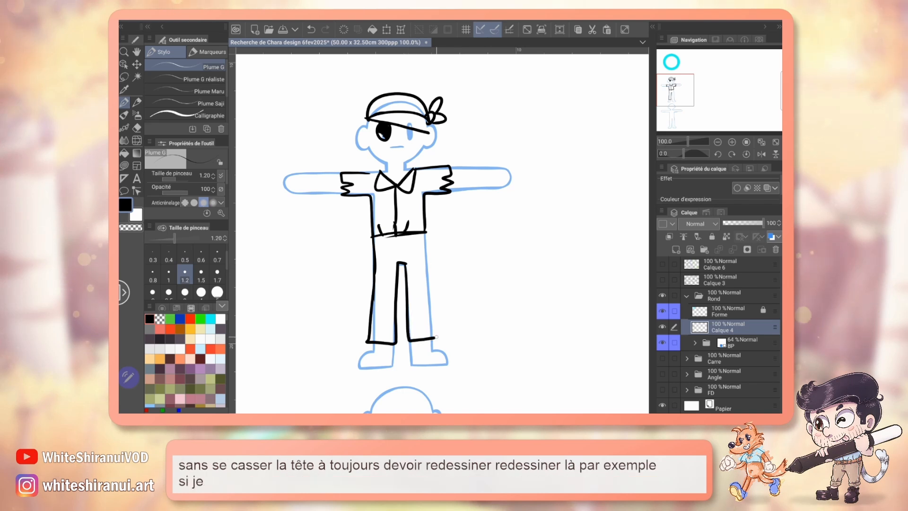
left_click_drag(408, 311, 425, 236)
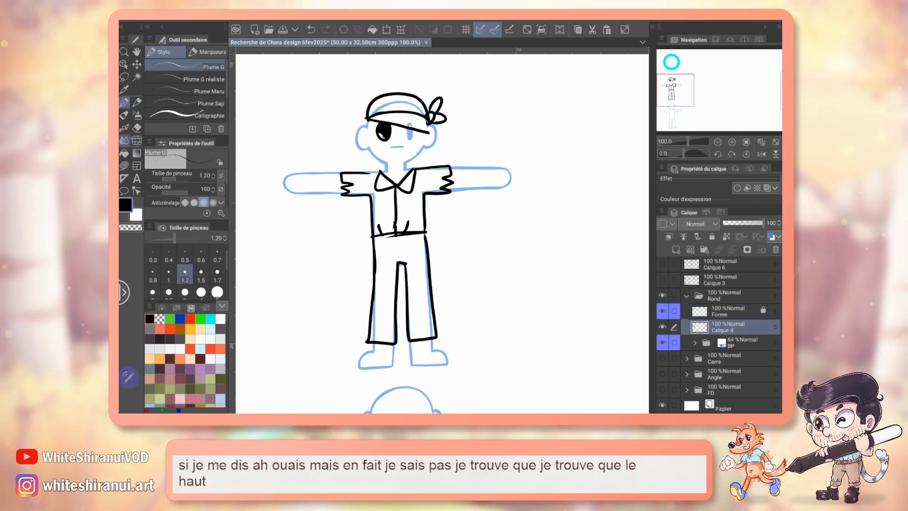
Erase the torn shirt from the pirate figure with the "Magnétiser la gomme" eraser at size 5, keeping the trousers and bandana.
key("e")
scroll(442, 232, "up", 2)
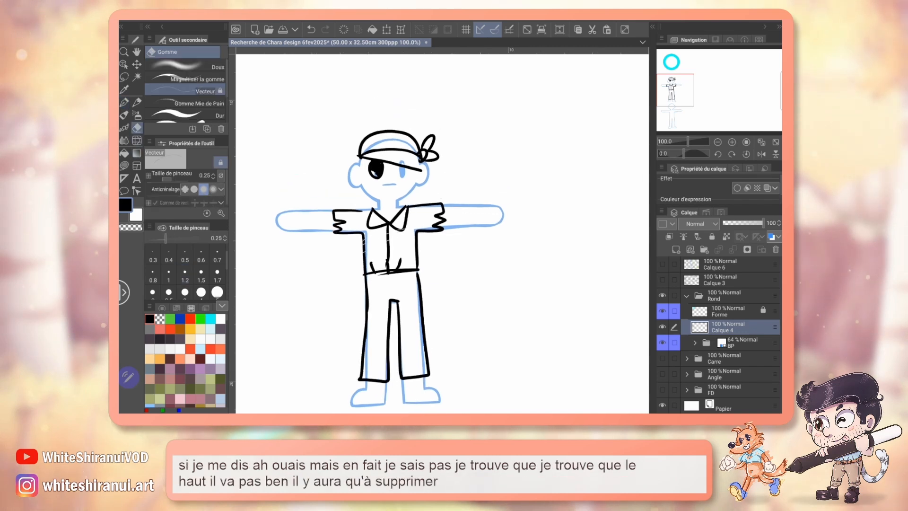
left_click(197, 79)
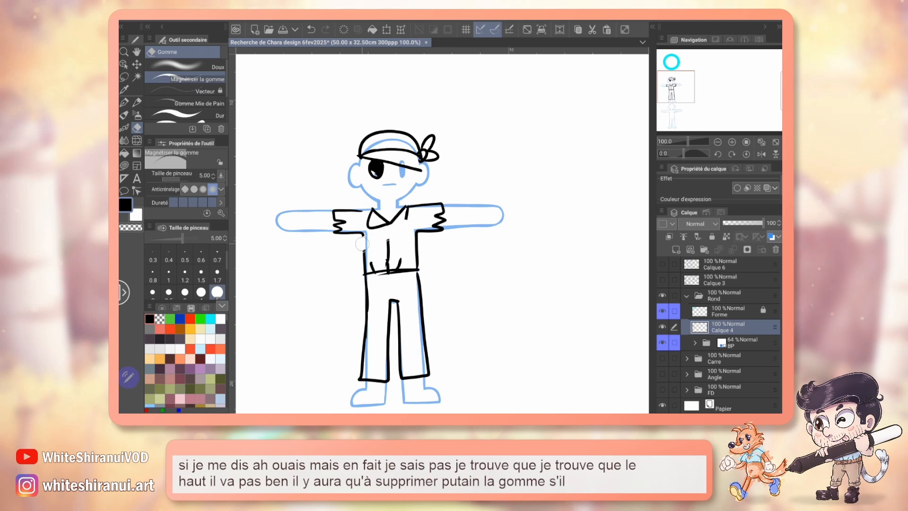
mouse_move(407, 254)
left_mouse_down()
mouse_move(432, 255)
mouse_move(316, 232)
mouse_move(490, 208)
mouse_move(332, 217)
mouse_move(458, 204)
left_mouse_up()
left_click_drag(366, 232, 359, 236)
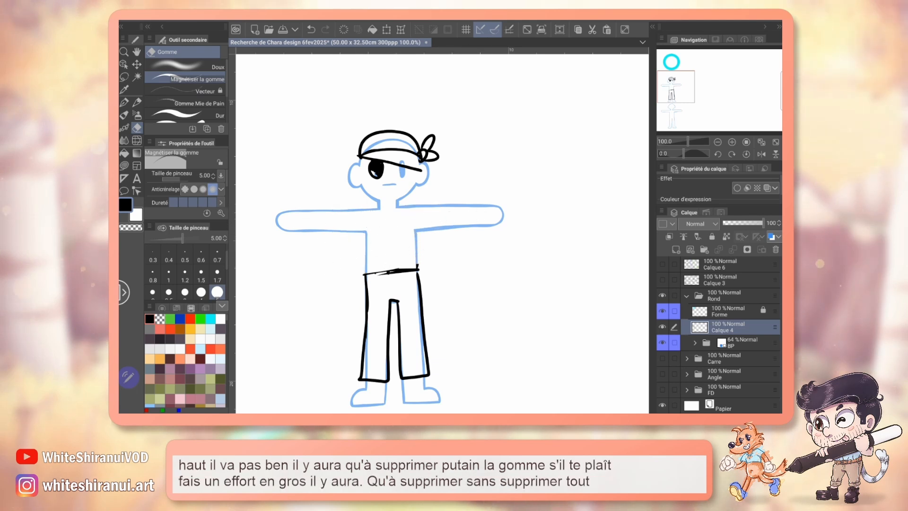
Draw a beaded necklace around the pirate's neck and scars across the belly and both arms with the Plume G pen.
key("p")
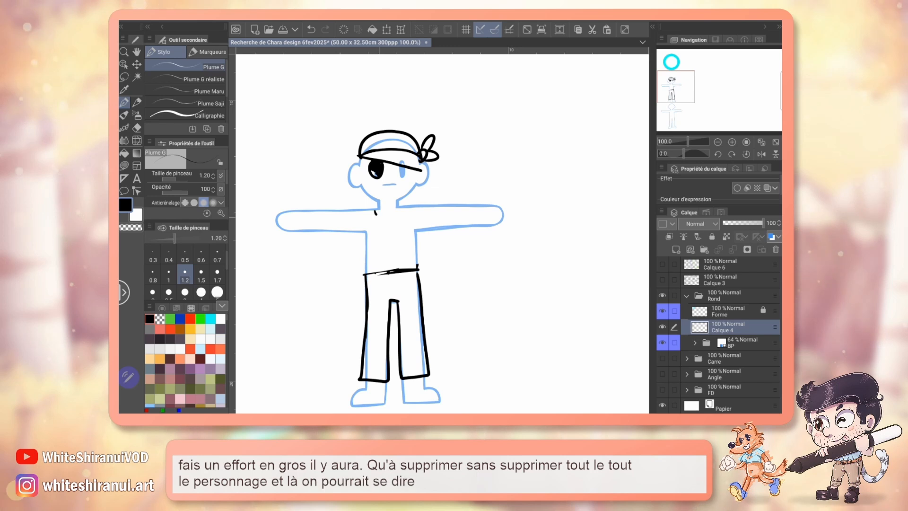
mouse_move(376, 213)
left_mouse_down()
mouse_move(403, 210)
mouse_move(384, 227)
left_mouse_up()
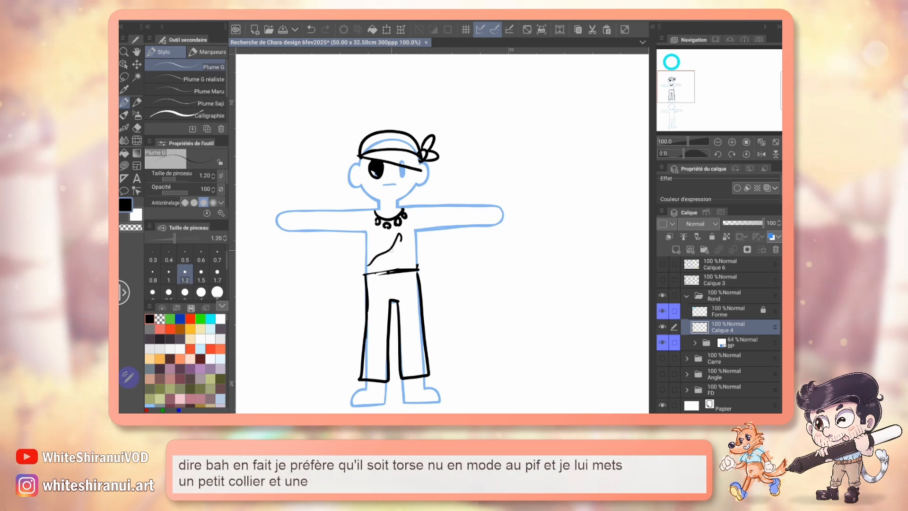
left_click_drag(401, 236, 372, 274)
left_click_drag(325, 219, 343, 212)
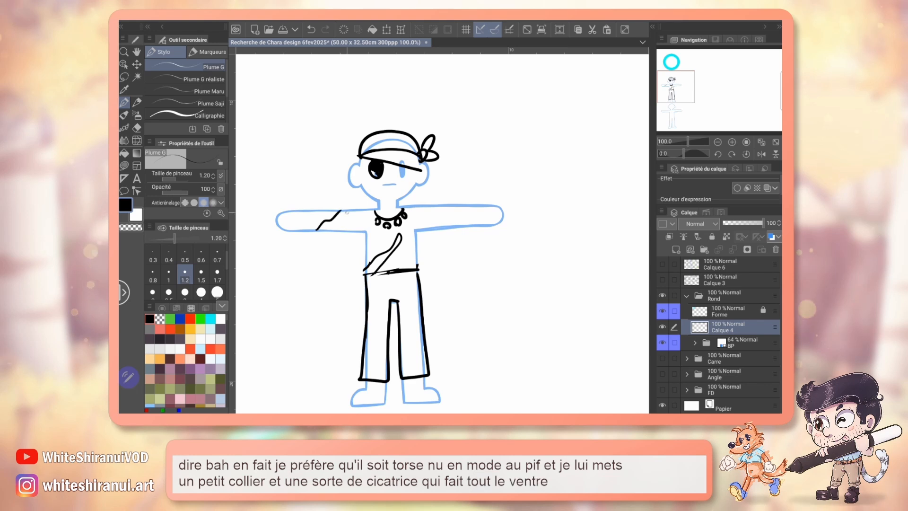
left_click_drag(442, 227, 457, 217)
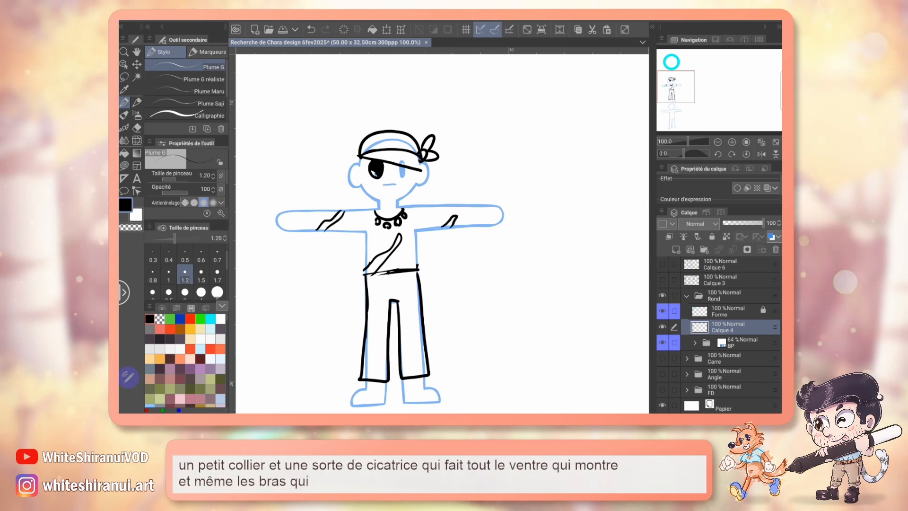
Draw a long upright trident at the end of the pirate's outstretched right-hand arm.
left_click_drag(492, 171, 496, 290)
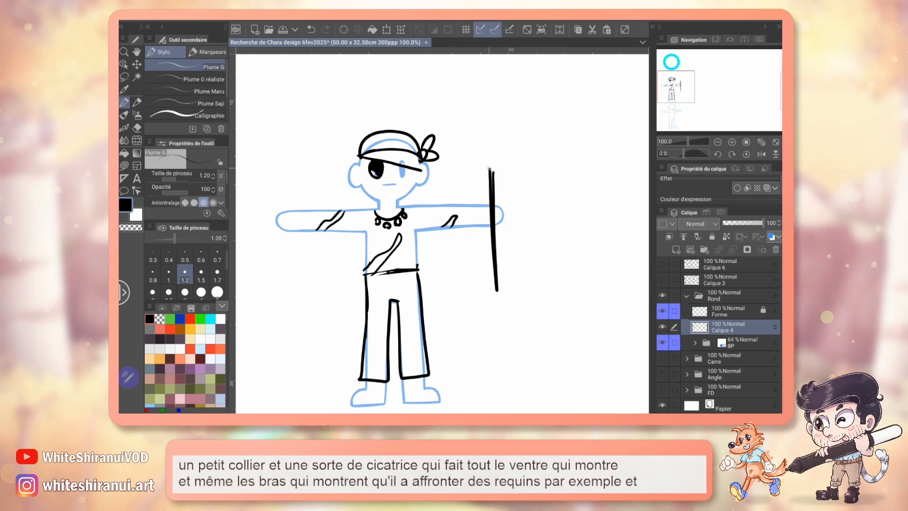
mouse_move(492, 171)
left_mouse_down()
mouse_move(476, 132)
mouse_move(491, 168)
left_mouse_up()
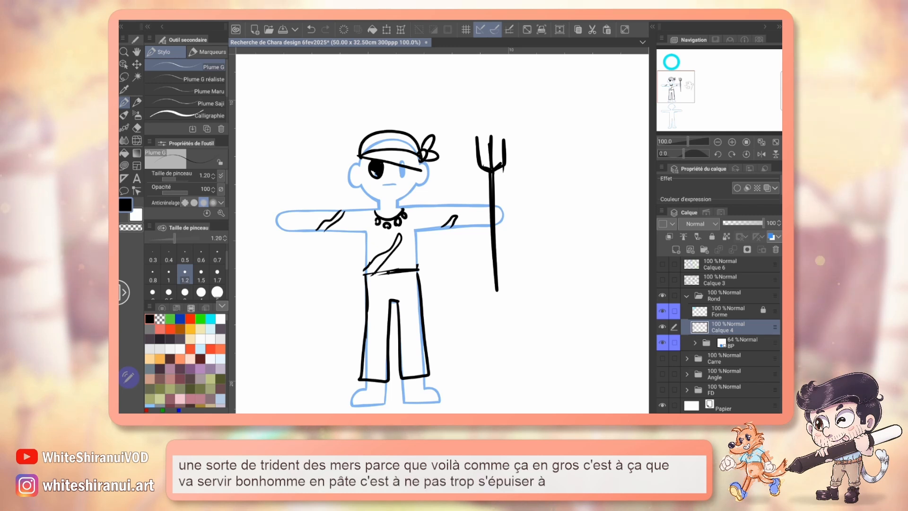
scroll(443, 234, "down", 2)
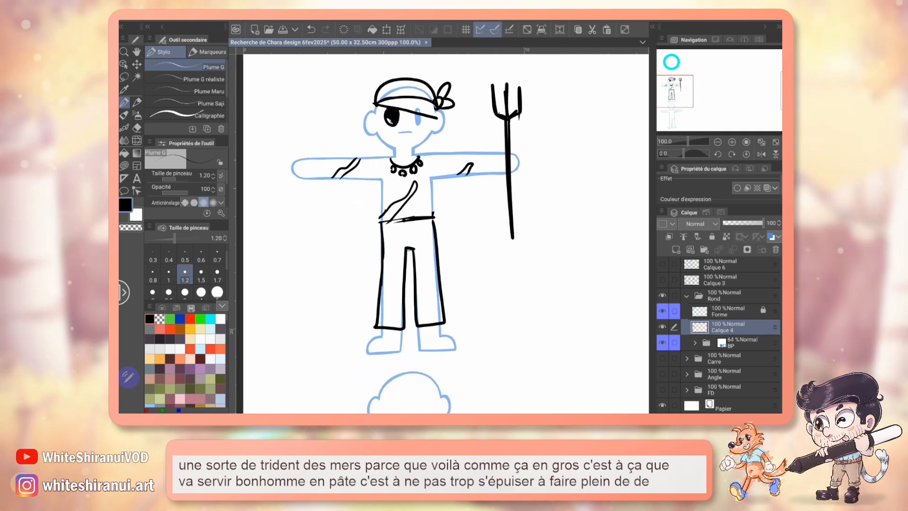
Clear the whole pirate sketch from layer "Calque 4".
scroll(442, 233, "up", 3)
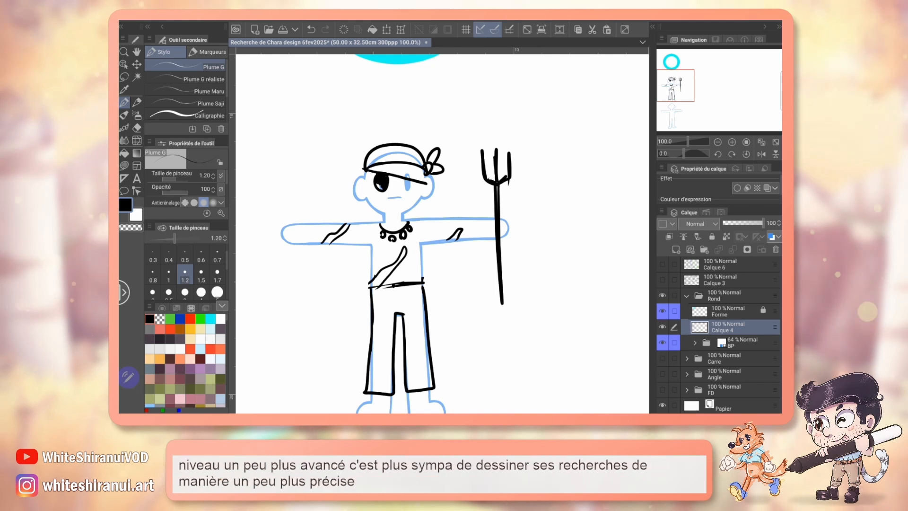
scroll(442, 232, "down", 3)
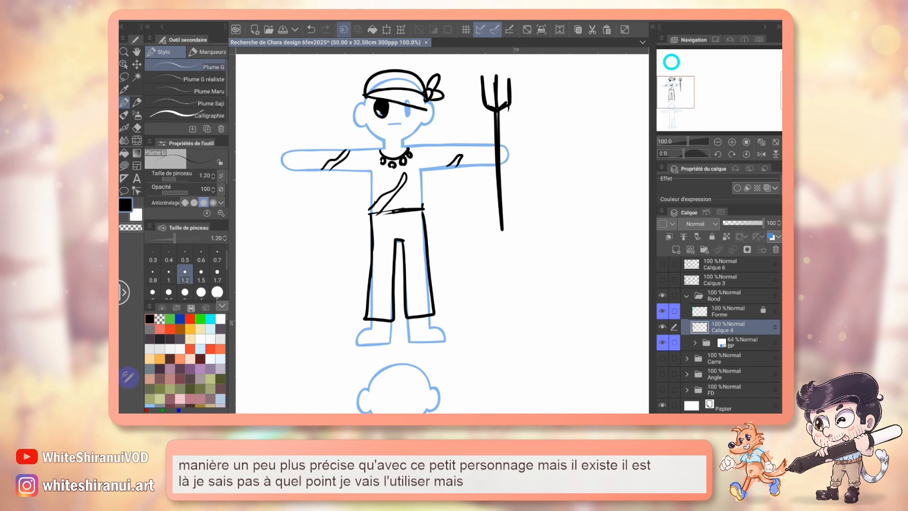
key("Delete")
Dress the front figure in a collared long-sleeved shirt with a centre opening and long trousers, adding creases at hem and crotch.
mouse_move(691, 85)
left_mouse_down()
mouse_move(684, 112)
mouse_move(679, 87)
left_mouse_up()
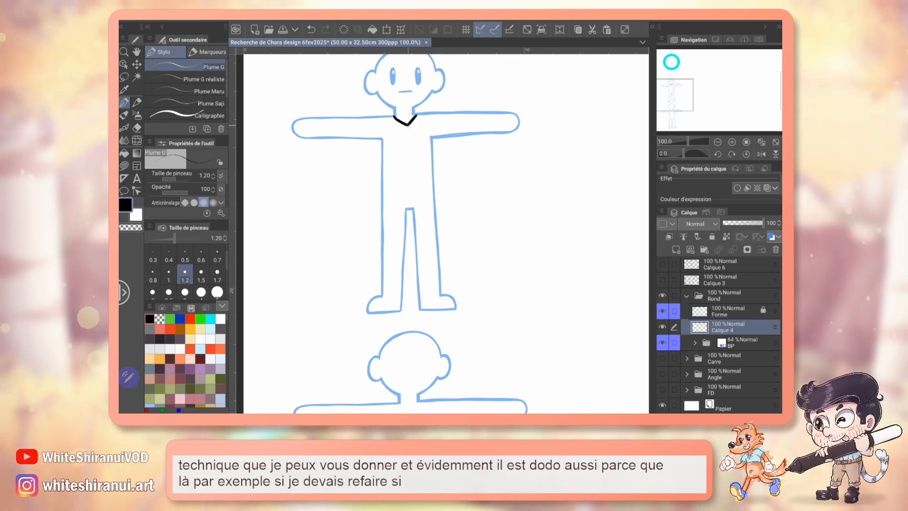
left_click_drag(408, 124, 409, 121)
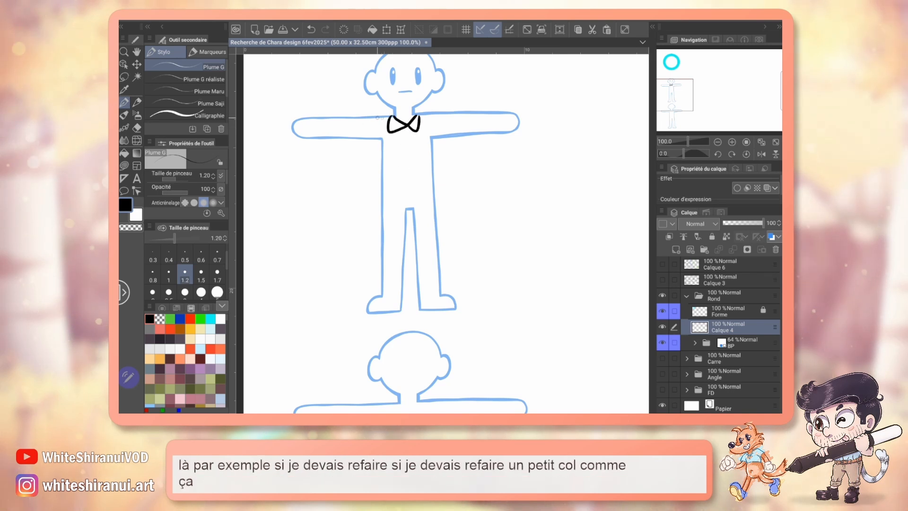
mouse_move(348, 115)
left_mouse_down()
mouse_move(314, 136)
mouse_move(384, 142)
left_mouse_up()
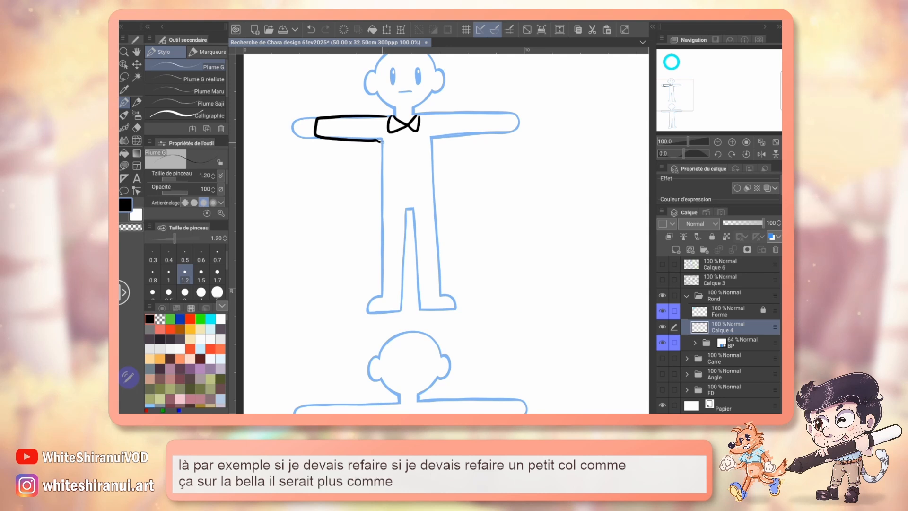
mouse_move(378, 196)
left_mouse_down()
mouse_move(432, 192)
mouse_move(426, 137)
mouse_move(404, 191)
mouse_move(489, 132)
mouse_move(490, 111)
mouse_move(418, 116)
left_mouse_up()
mouse_move(382, 199)
left_mouse_down()
mouse_move(380, 294)
mouse_move(403, 294)
mouse_move(403, 211)
mouse_move(416, 225)
mouse_move(419, 296)
mouse_move(442, 294)
left_mouse_up()
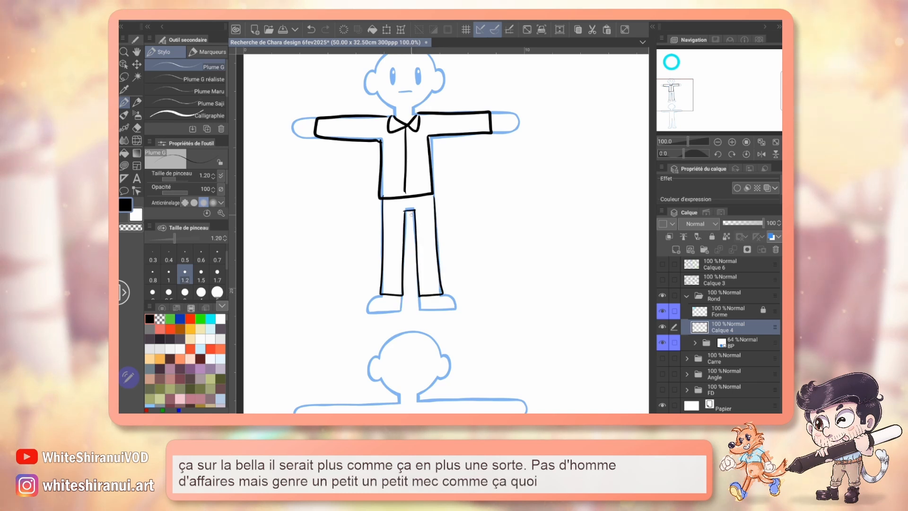
mouse_move(414, 208)
left_mouse_down()
mouse_move(422, 215)
mouse_move(383, 183)
mouse_move(424, 184)
left_mouse_up()
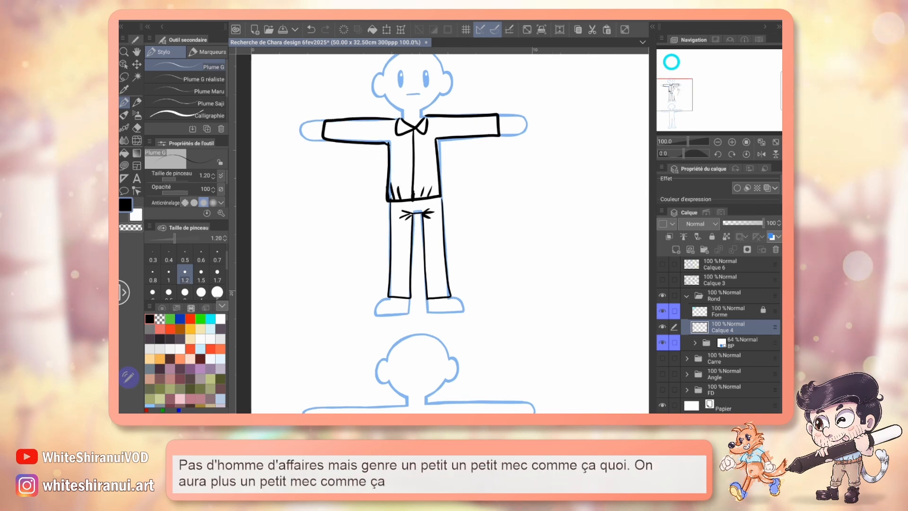
Draw the long-sleeved shirt on the back-view figure with neckline, left sleeve and cuff, both sides and a straight hem.
scroll(446, 232, "down", 3)
left_click_drag(421, 251, 427, 247)
left_click_drag(319, 253, 320, 273)
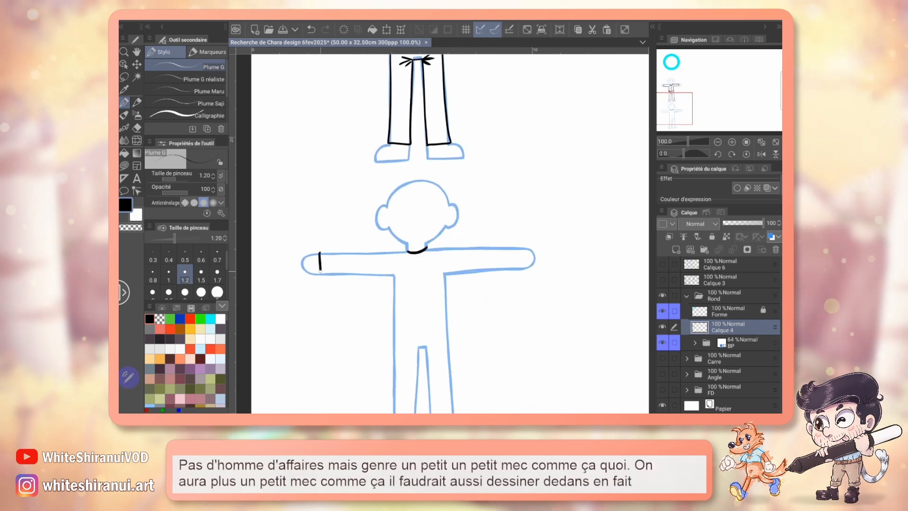
left_click_drag(394, 278, 396, 329)
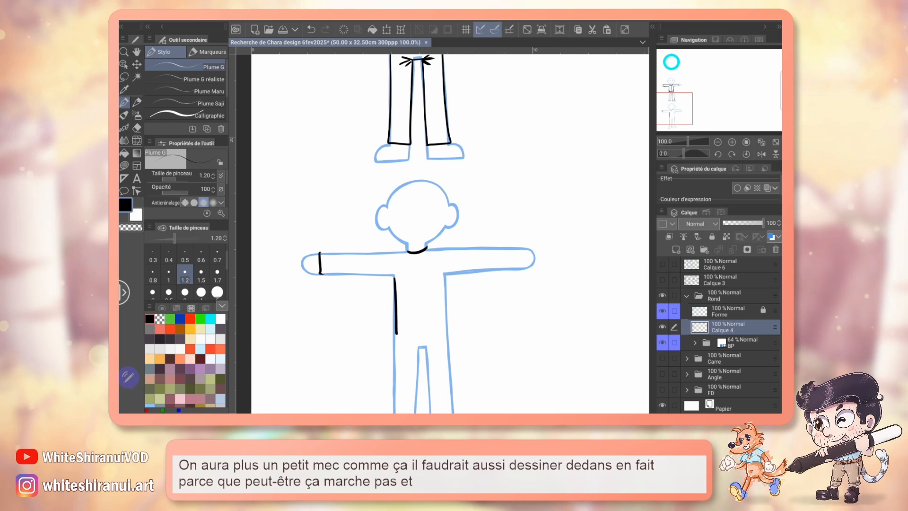
left_click_drag(321, 254, 389, 253)
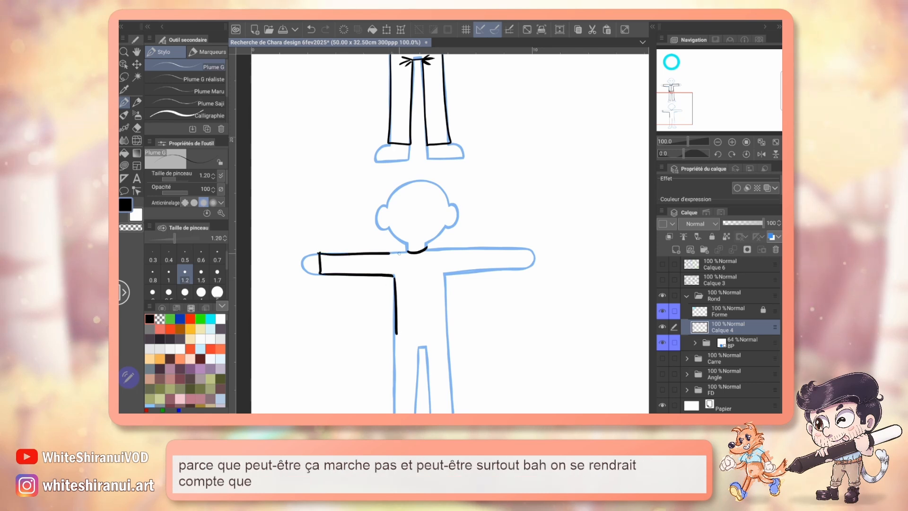
left_click_drag(444, 276, 445, 326)
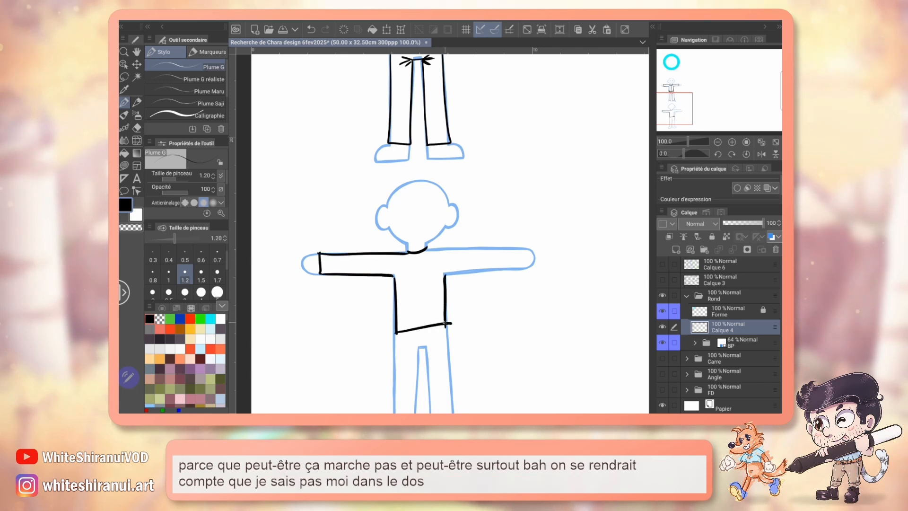
key("ctrl+z")
left_click_drag(397, 333, 446, 327)
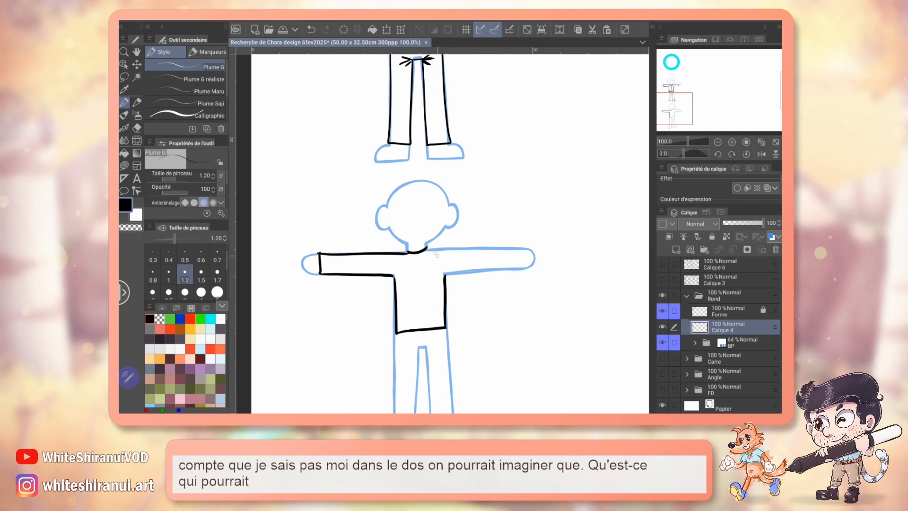
Add a small triangular label sticking out at the back neckline and draw the back figure's right sleeve.
left_click_drag(686, 102, 688, 101)
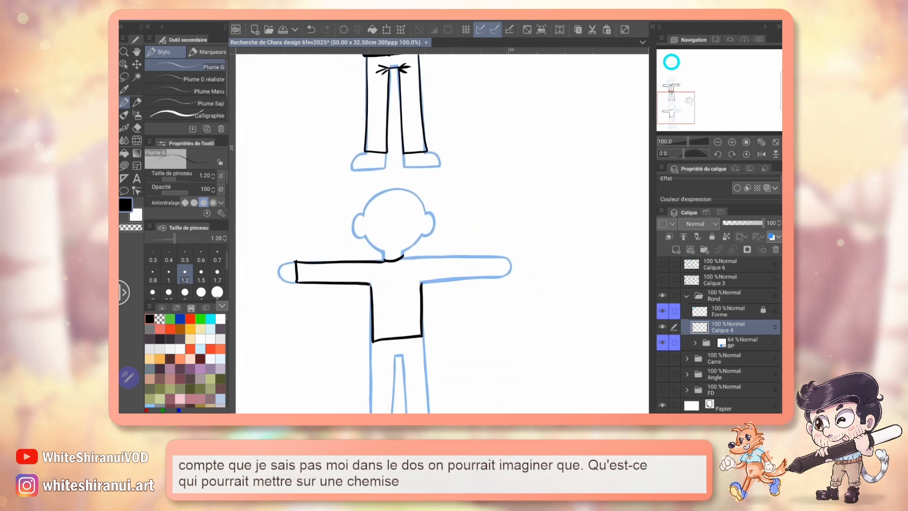
mouse_move(389, 261)
left_mouse_down()
mouse_move(382, 278)
mouse_move(393, 276)
left_mouse_up()
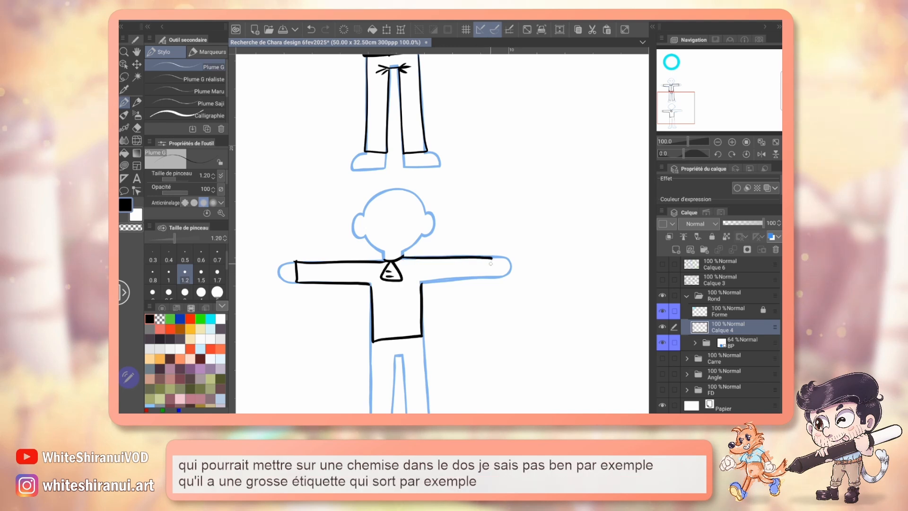
mouse_move(490, 264)
left_mouse_down()
mouse_move(474, 278)
mouse_move(435, 283)
left_mouse_up()
Clear the clothing sketches of both figures from layer "Calque 4".
mouse_move(397, 222)
left_mouse_down()
mouse_move(391, 306)
mouse_move(384, 229)
left_mouse_up()
left_click_drag(384, 197, 408, 368)
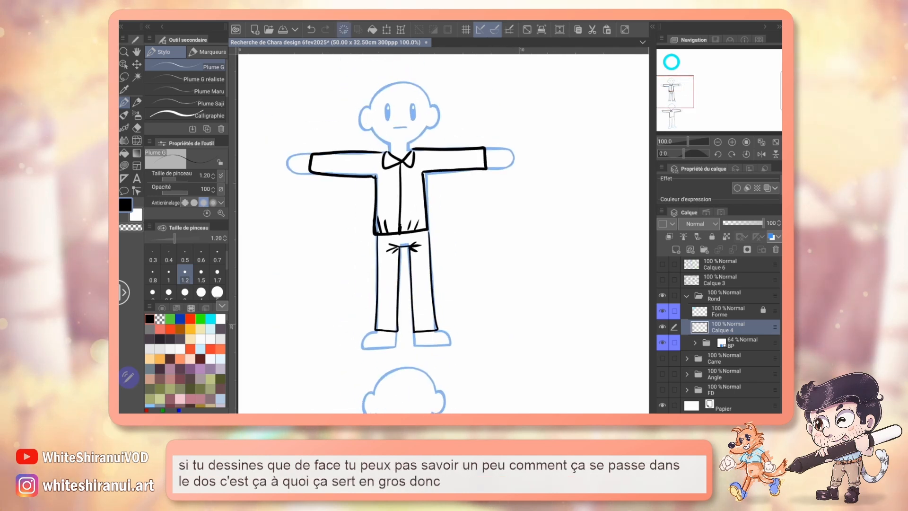
left_click(343, 29)
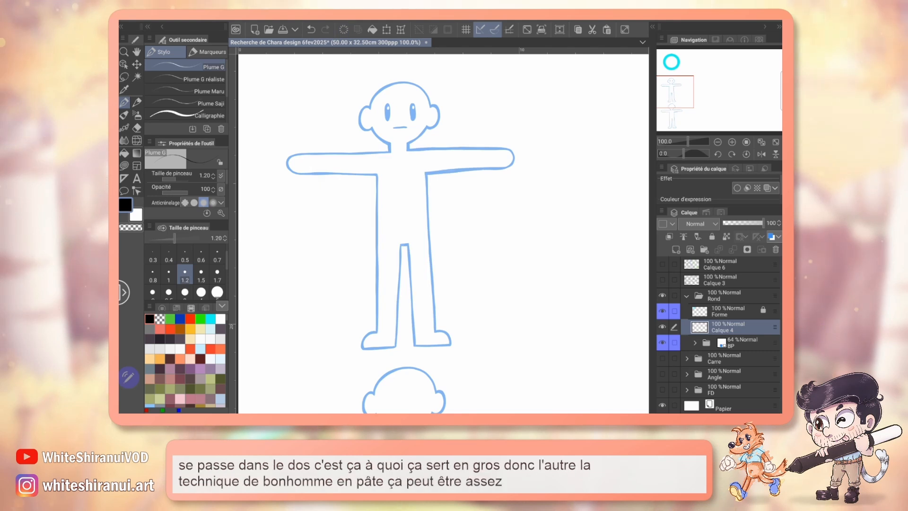
Show the notes layer "Calque 6", lasso the "Enfant" row with its name list and keywords, copy it and deselect.
left_click_drag(680, 91, 678, 83)
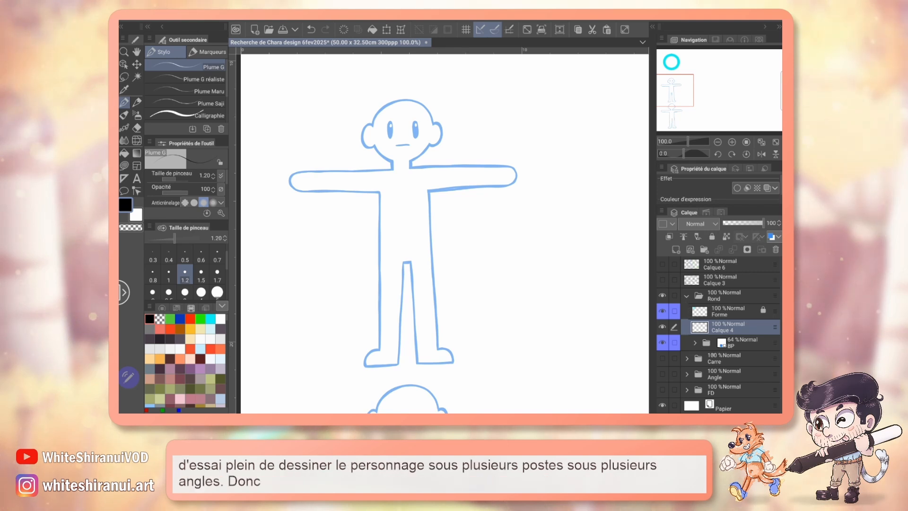
left_click_drag(688, 93, 690, 70)
left_click(718, 142)
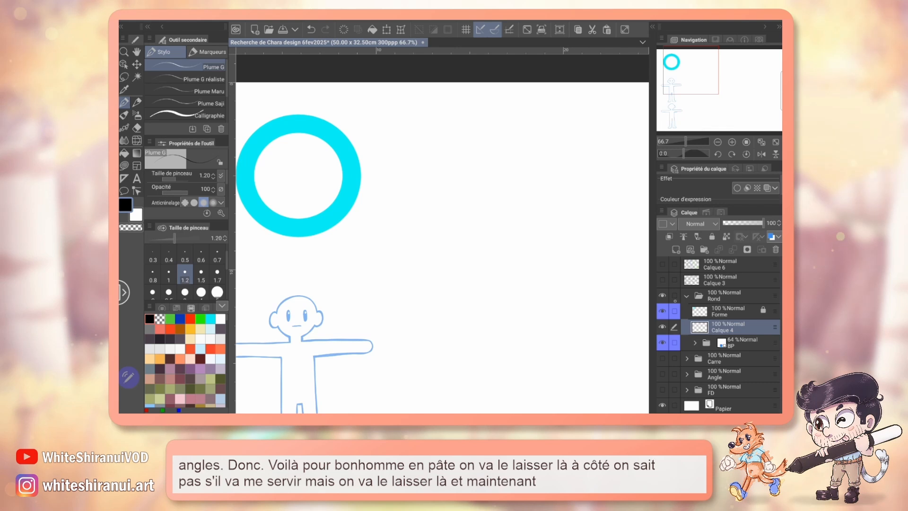
left_click(717, 142)
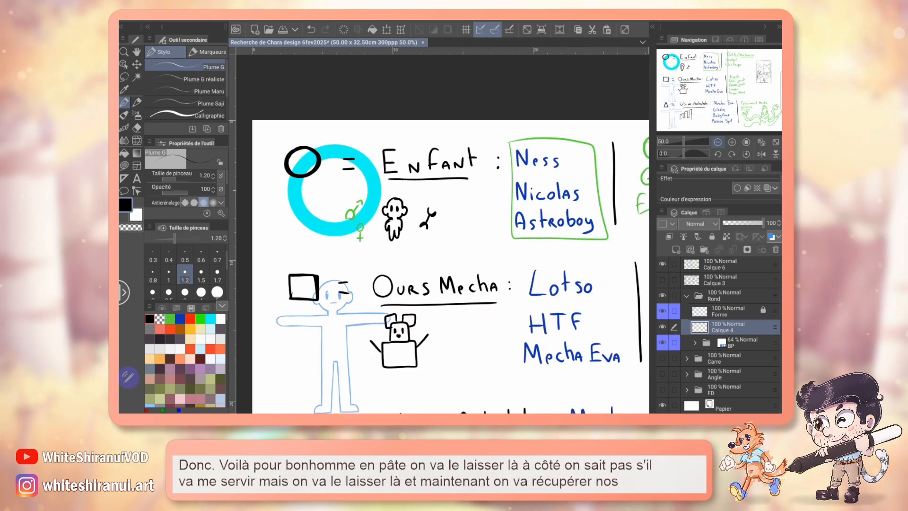
left_click(728, 264)
left_click_drag(442, 284, 422, 281)
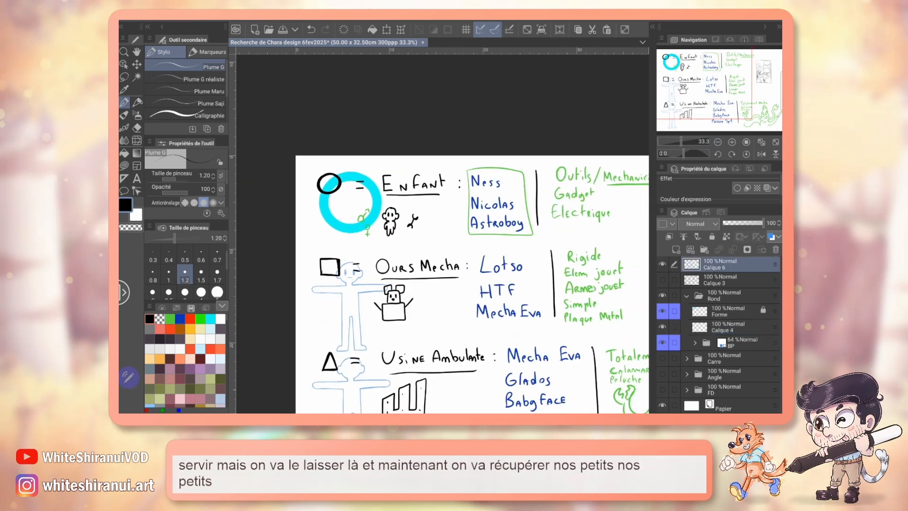
key("m")
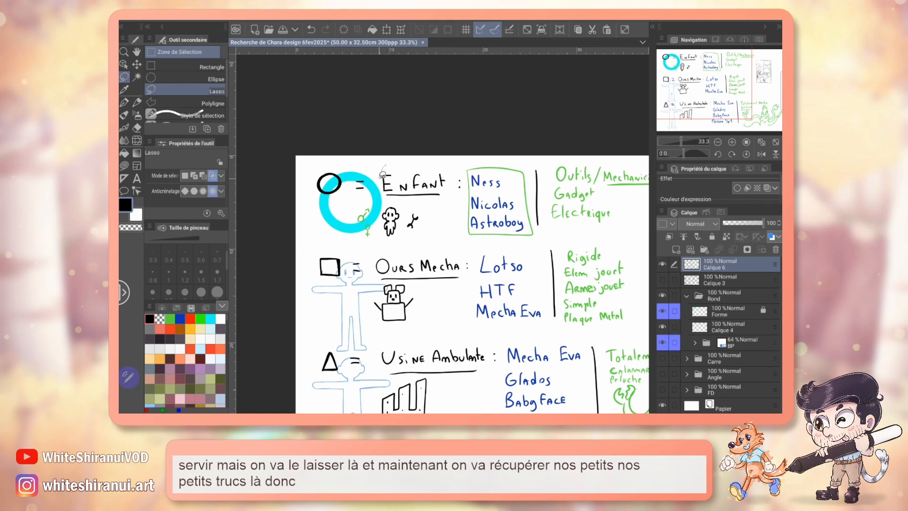
mouse_move(385, 166)
left_mouse_down()
mouse_move(356, 205)
mouse_move(374, 248)
mouse_move(518, 245)
mouse_move(653, 217)
mouse_move(642, 155)
mouse_move(603, 125)
mouse_move(469, 131)
mouse_move(352, 157)
left_mouse_up()
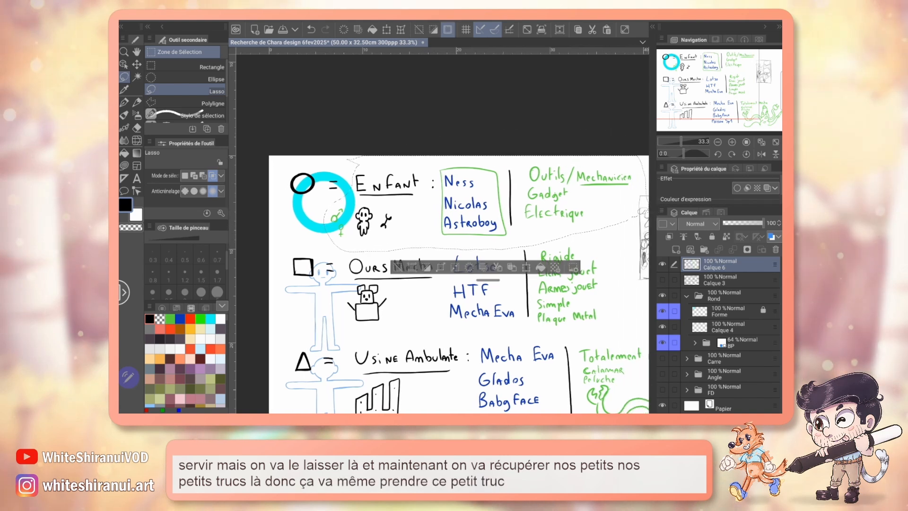
key("ctrl+d")
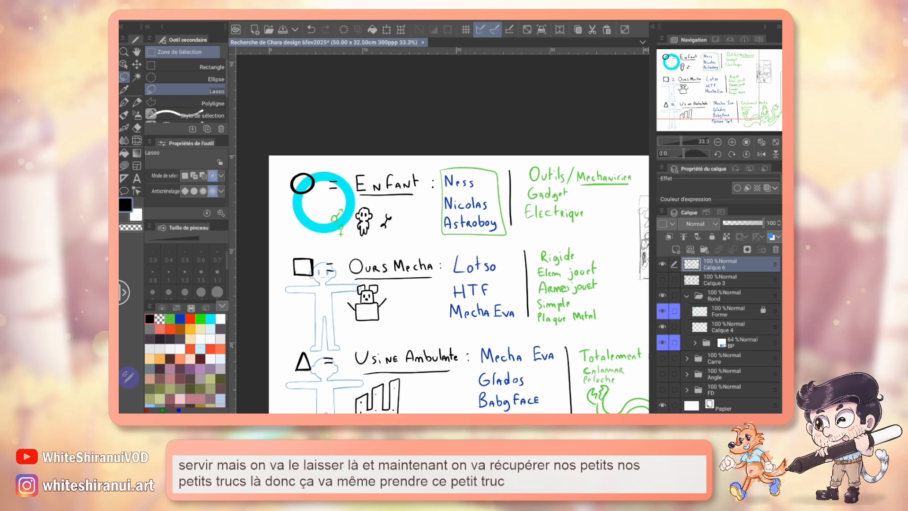
Hide "Calque 6", paste the "Enfant" notes above "Calque 4", scale them down beside the cyan ring and erase the stray fragment.
left_click(662, 263)
left_click(723, 326)
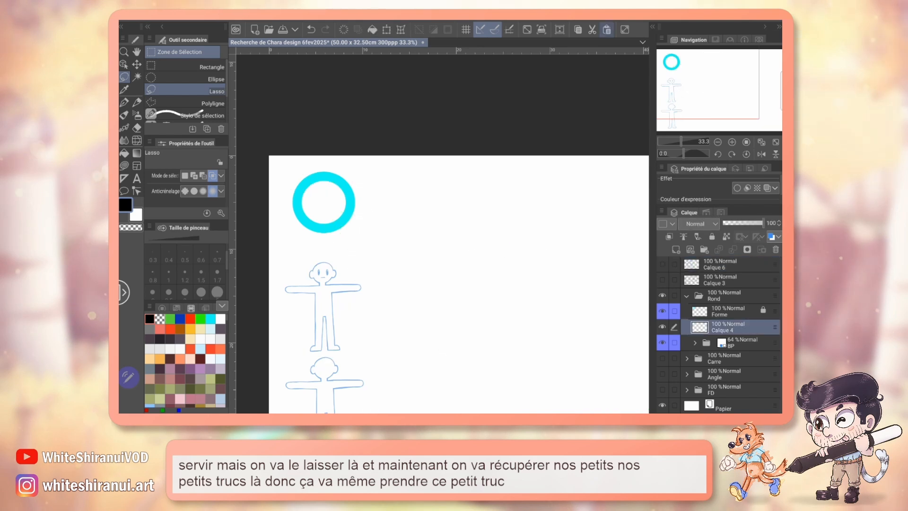
key("ctrl+v")
key("ctrl+t")
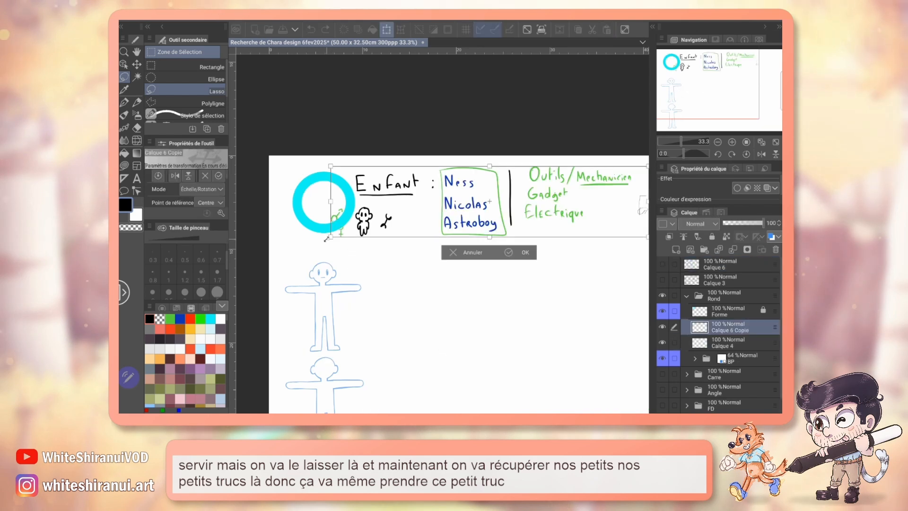
left_click_drag(325, 240, 458, 210)
mouse_move(585, 196)
left_mouse_down()
mouse_move(508, 210)
mouse_move(477, 201)
mouse_move(479, 186)
left_mouse_up()
key("Return")
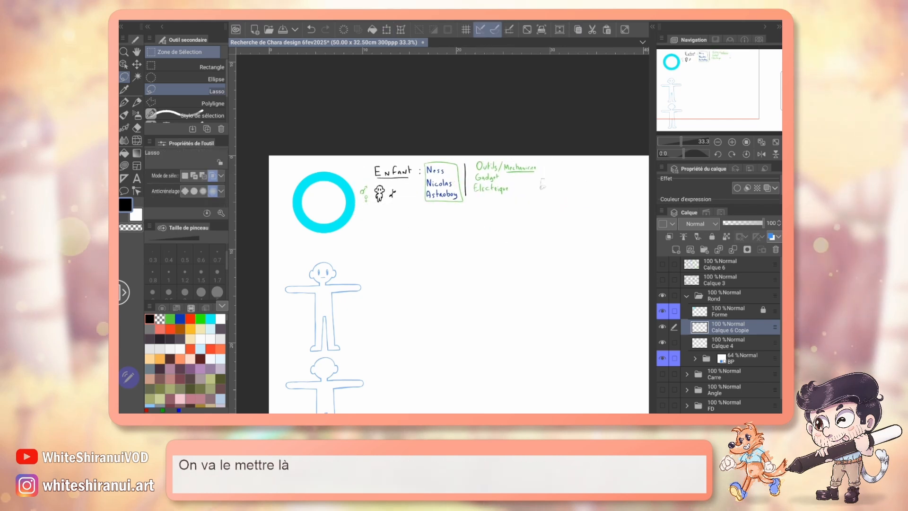
key("e")
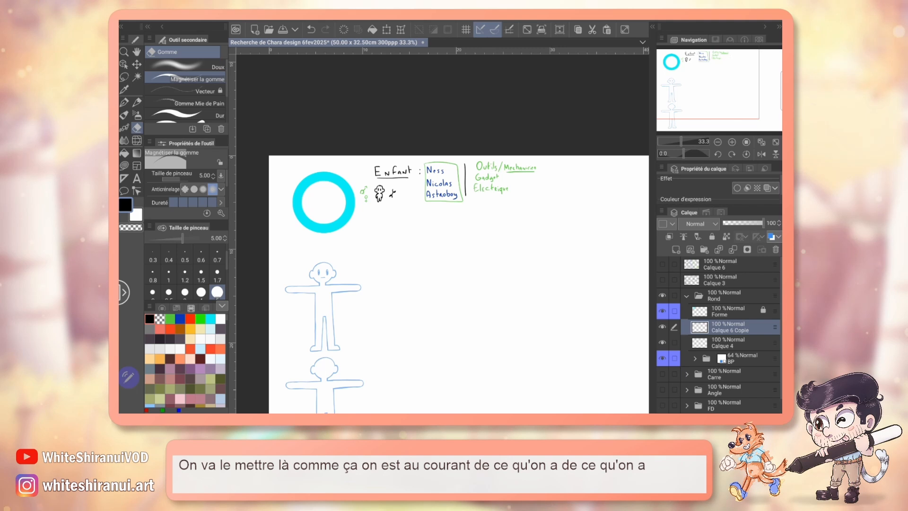
Move the pasted notes layer "Calque 6 Copie" below "Calque 4" and make "Calque 4" the active layer.
key("ctrl+plus")
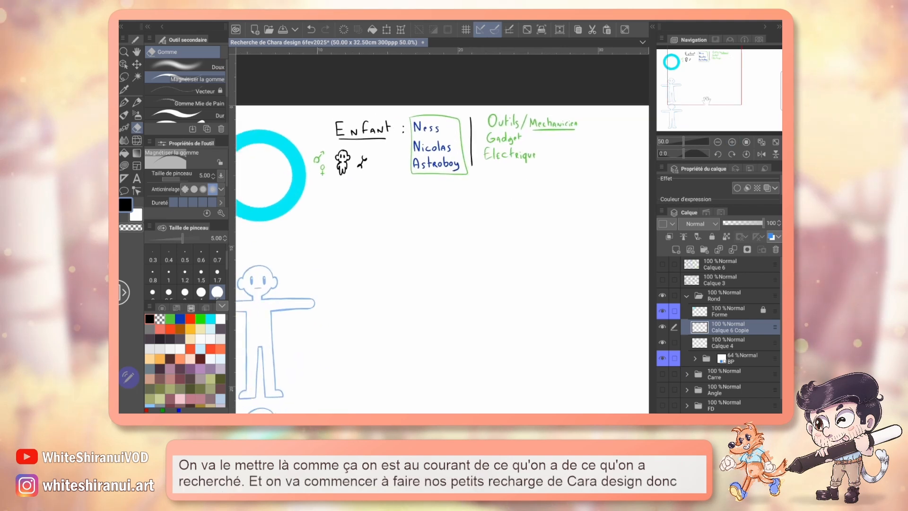
left_click_drag(719, 89, 714, 98)
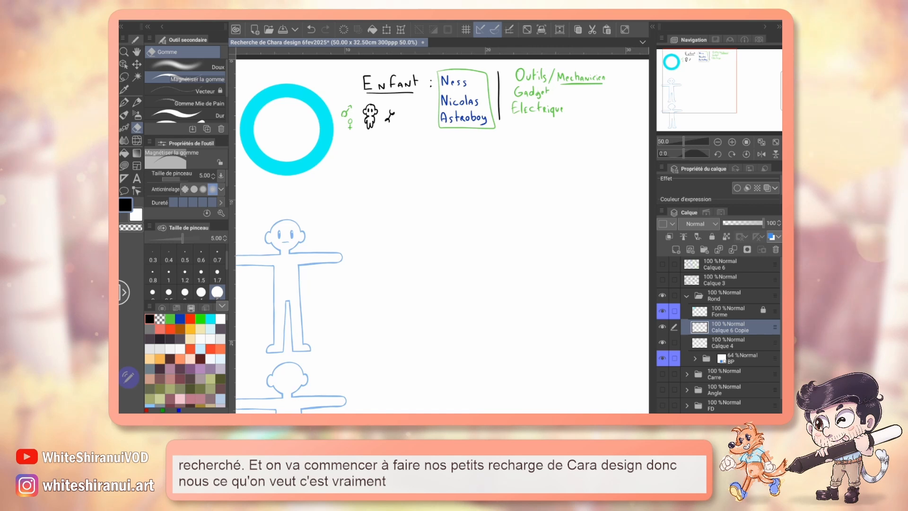
left_click_drag(769, 326, 770, 349)
left_click(737, 327)
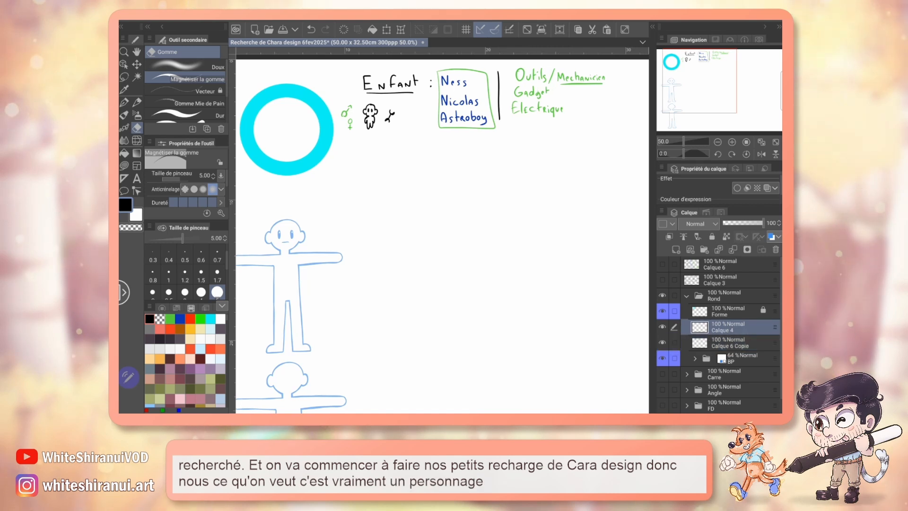
With the Crayon pencil, sketch the child's large round head, short neck and straight rectangular torso below the notes.
key("p")
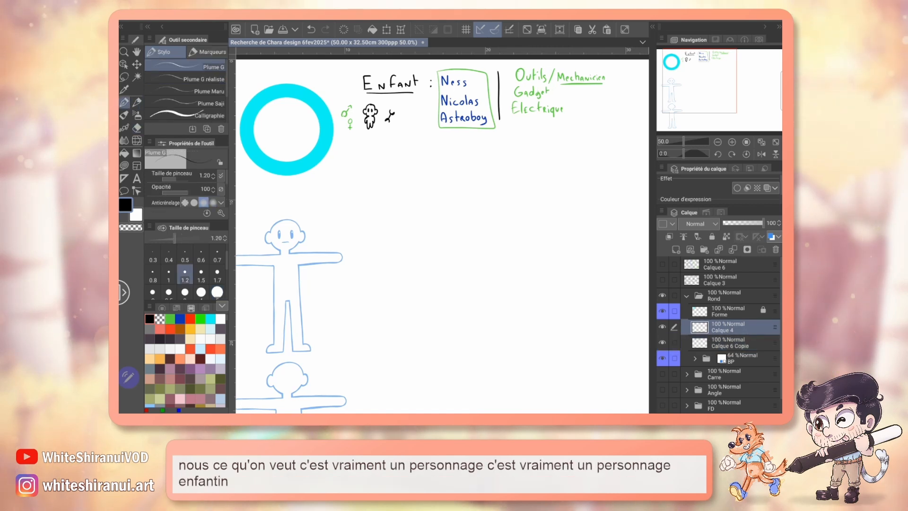
key("p")
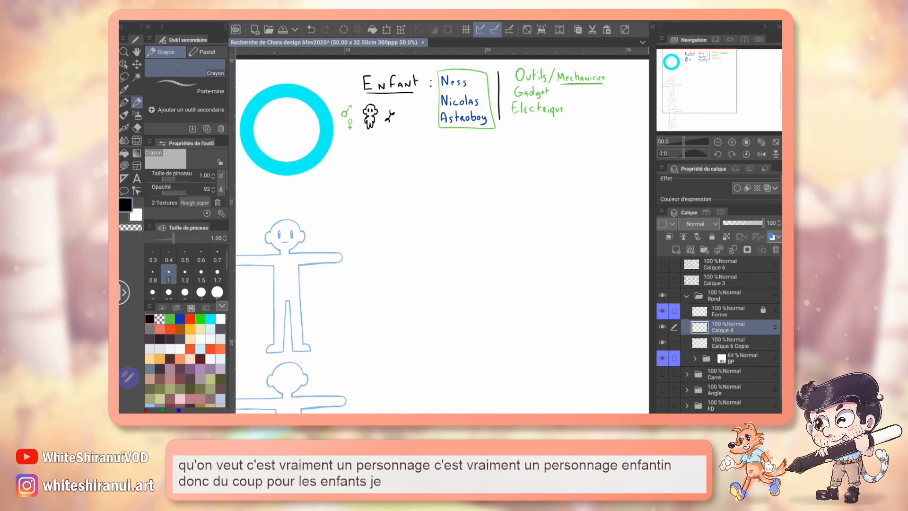
left_click(732, 142)
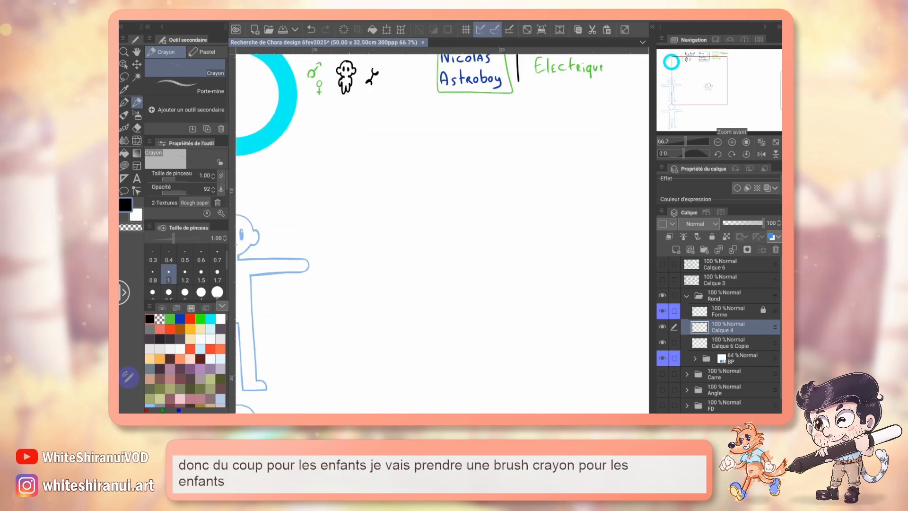
left_click_drag(442, 234, 398, 214)
mouse_move(404, 153)
left_mouse_down()
mouse_move(389, 218)
mouse_move(437, 187)
mouse_move(382, 160)
mouse_move(439, 189)
left_mouse_up()
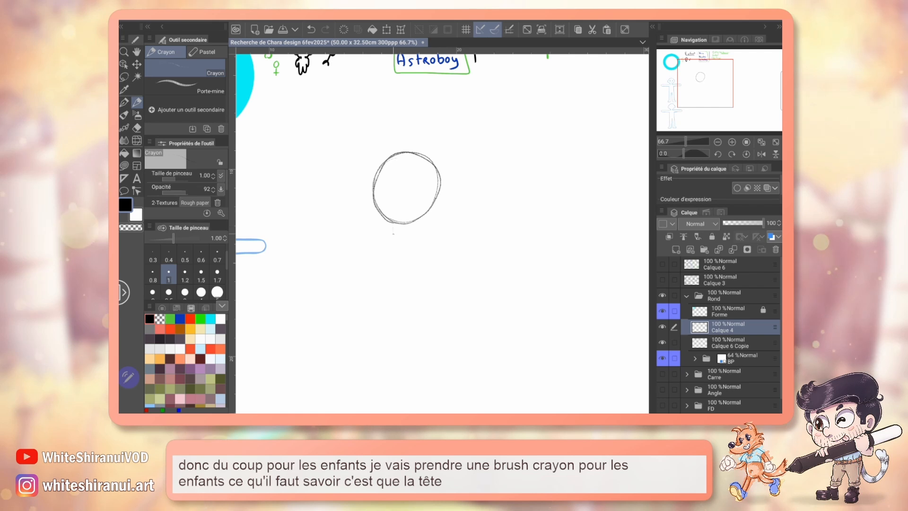
mouse_move(392, 223)
left_mouse_down()
mouse_move(391, 236)
mouse_move(428, 231)
mouse_move(372, 239)
left_mouse_up()
left_click_drag(385, 235, 384, 274)
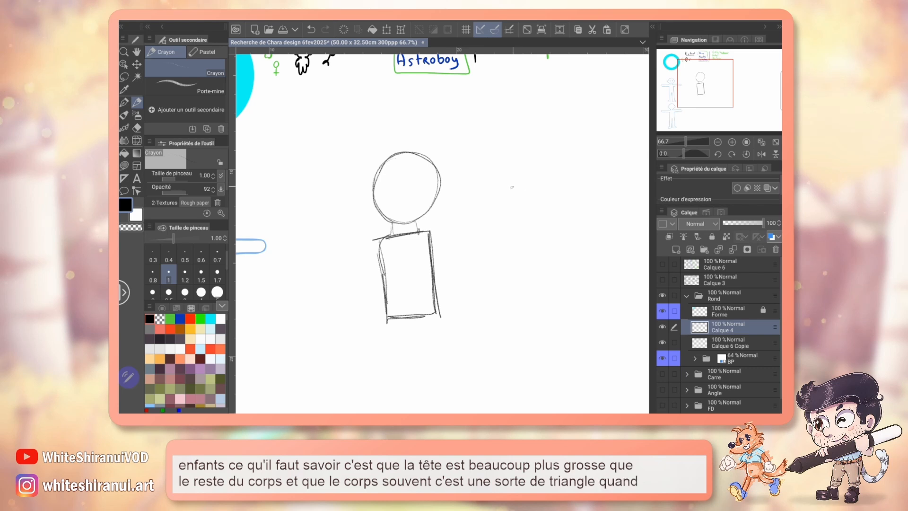
Sketch a man's torso tapering to the waist and the curved sides of a woman's figure-eight torso beside the child.
left_click_drag(507, 187, 573, 179)
left_click_drag(496, 190, 530, 284)
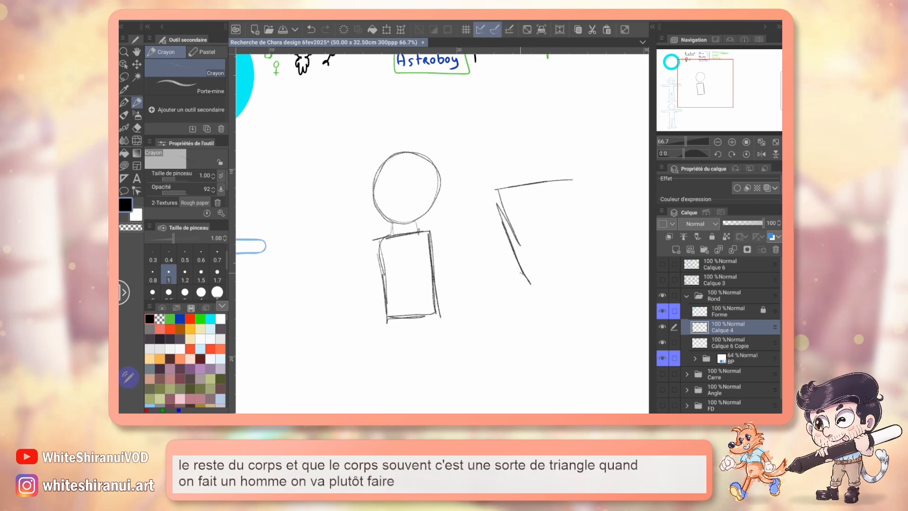
left_click_drag(571, 194, 563, 274)
left_click_drag(472, 236, 397, 211)
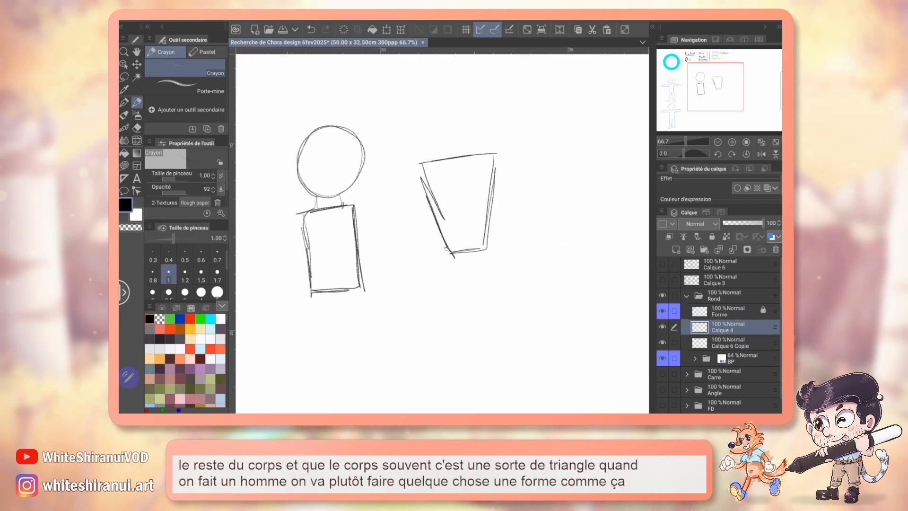
left_click_drag(559, 137, 536, 169)
mouse_move(562, 136)
left_mouse_down()
mouse_move(536, 222)
mouse_move(546, 262)
left_mouse_up()
left_click_drag(589, 195, 605, 251)
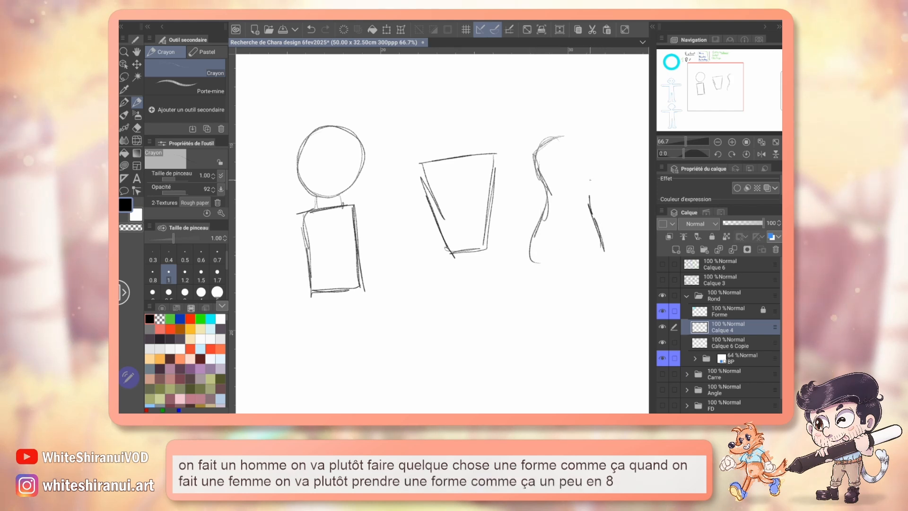
Undo the man's and woman's torso examples, keeping only the child's head and body.
key("ctrl+z")
key("ctrl+z")
key("ctrl+z")
mouse_move(426, 237)
left_mouse_down()
mouse_move(399, 241)
mouse_move(393, 265)
mouse_move(441, 215)
left_mouse_up()
key("ctrl+z")
key("ctrl+z")
key("ctrl+z")
key("ctrl+z")
key("ctrl+z")
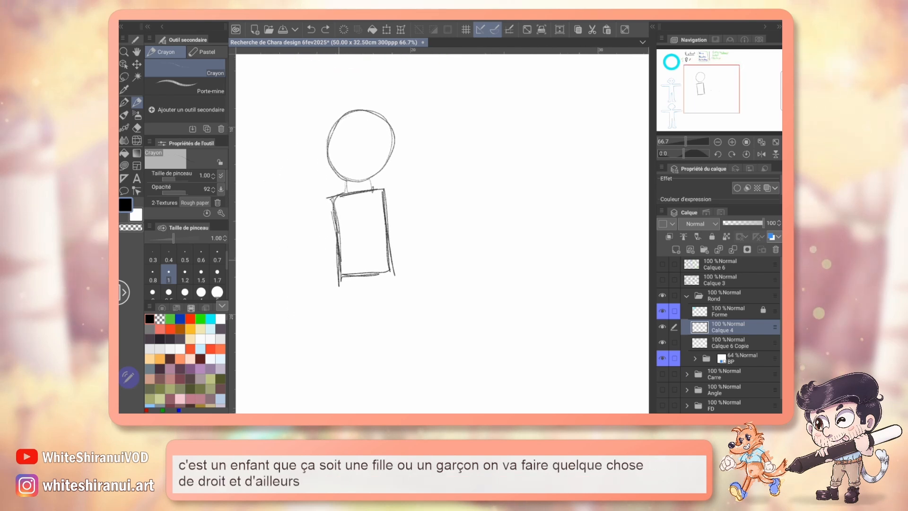
Extend the torso's side line down to the hip and sketch one arm hanging down and the other bent and waving, with simple hands.
left_click_drag(340, 260, 338, 297)
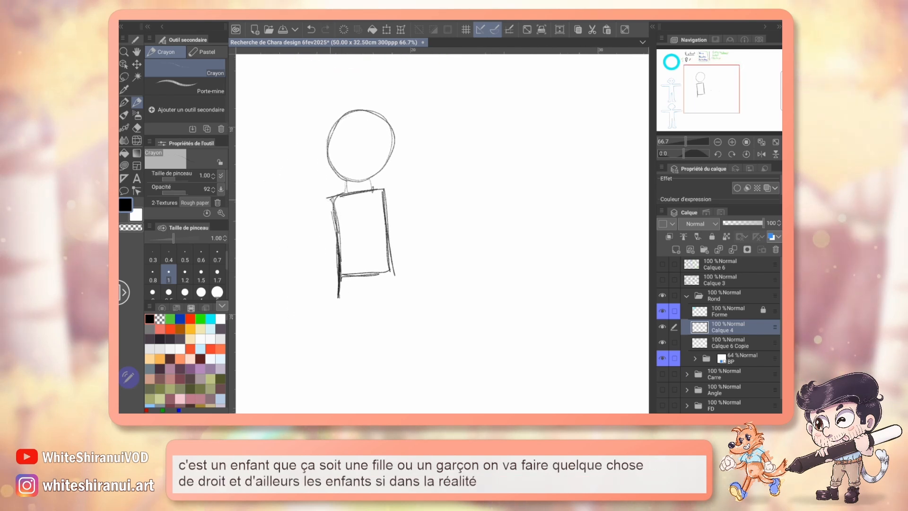
left_click_drag(331, 200, 297, 277)
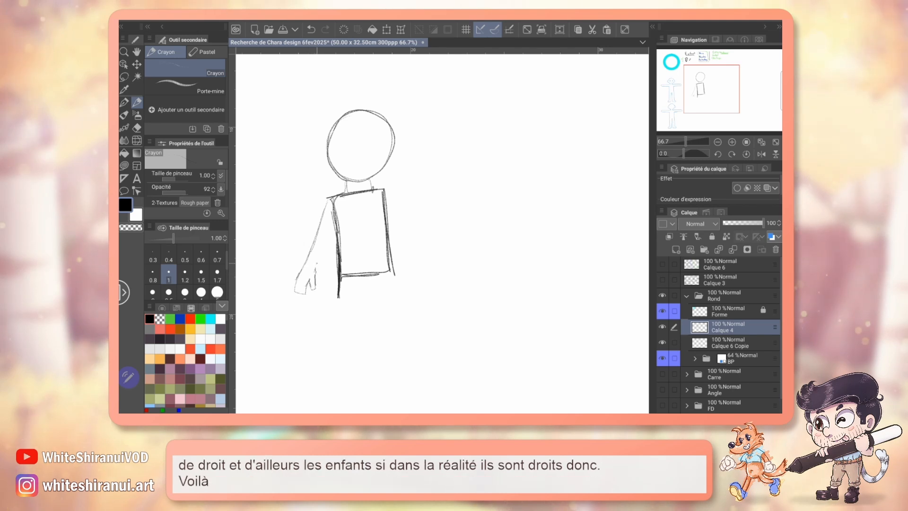
mouse_move(384, 190)
left_mouse_down()
mouse_move(414, 204)
mouse_move(433, 157)
mouse_move(449, 155)
mouse_move(453, 166)
left_mouse_up()
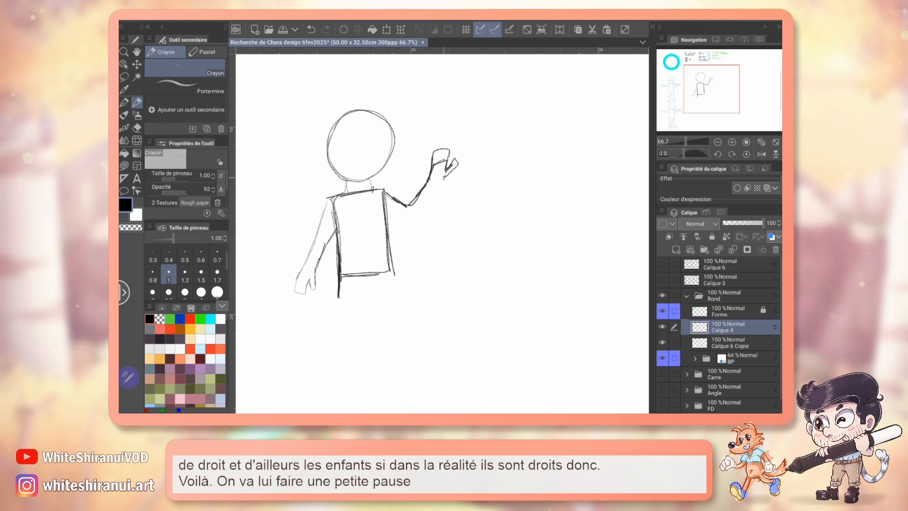
mouse_move(443, 179)
left_mouse_down()
mouse_move(408, 227)
mouse_move(389, 214)
mouse_move(419, 225)
left_mouse_up()
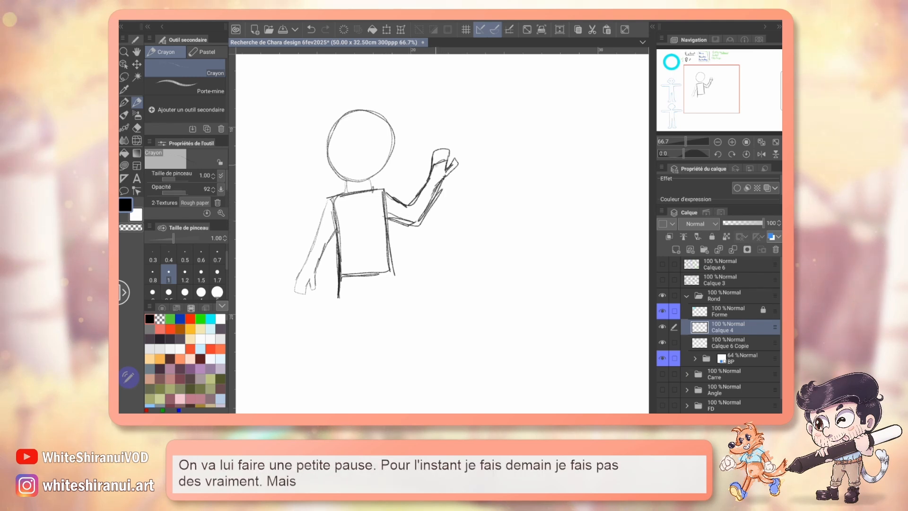
left_click_drag(439, 151, 459, 162)
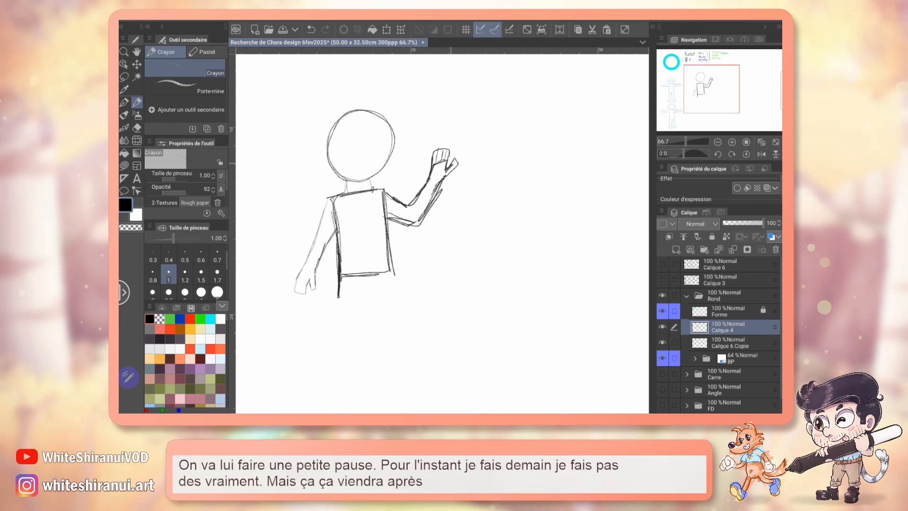
Sketch two straight, slightly spread legs with simple pointed feet below the child's torso.
left_click_drag(711, 96, 707, 98)
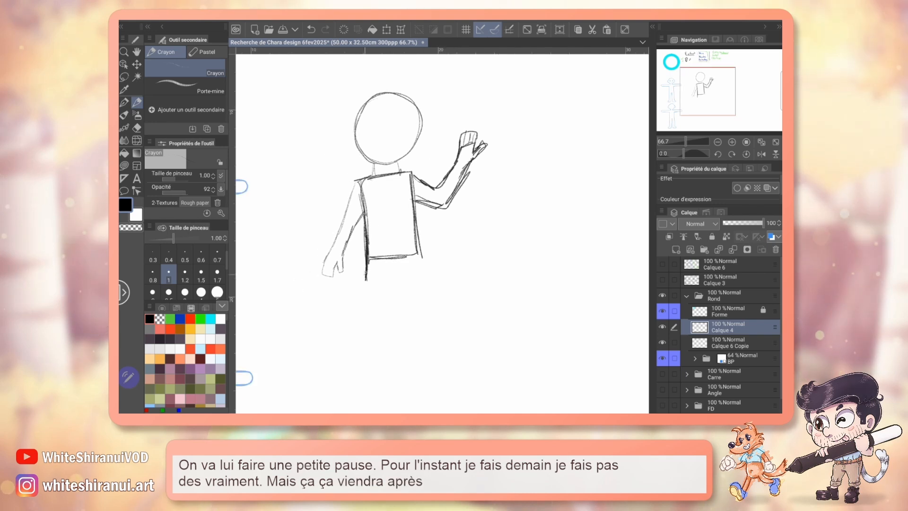
mouse_move(366, 279)
left_mouse_down()
mouse_move(363, 353)
mouse_move(384, 366)
left_mouse_up()
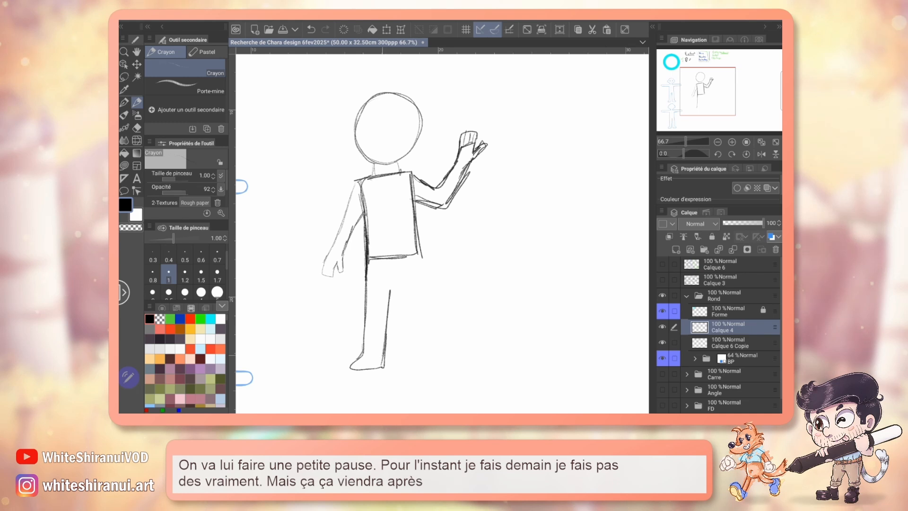
mouse_move(394, 278)
left_mouse_down()
mouse_move(411, 363)
mouse_move(441, 369)
left_mouse_up()
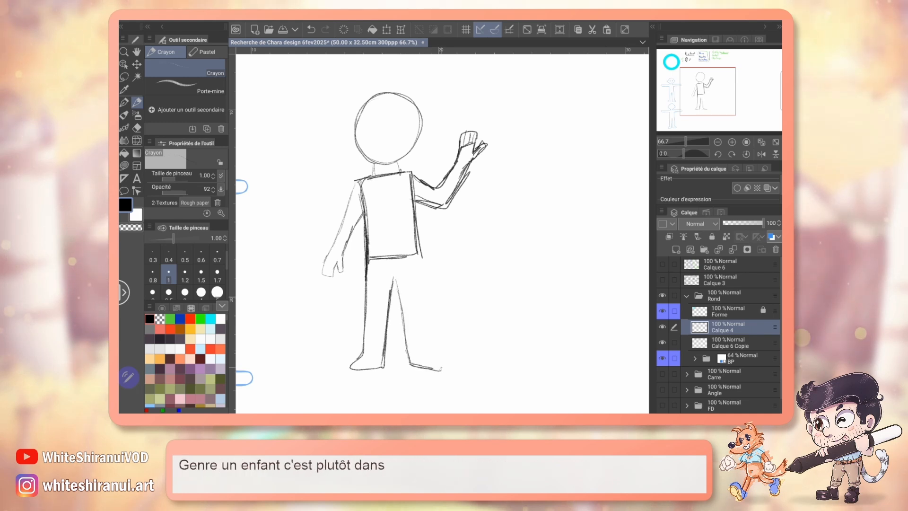
left_click_drag(421, 297, 442, 370)
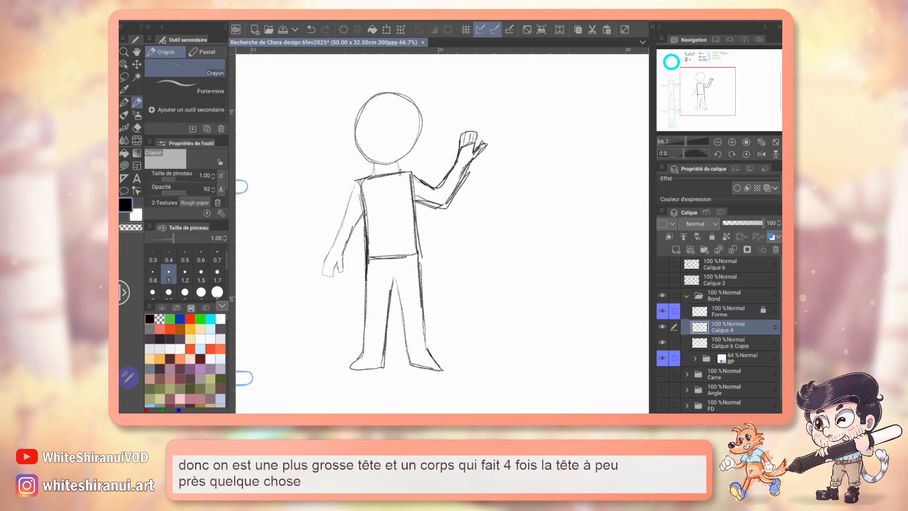
Add round ears, darker neck lines, two solid black oval eyes and a small smile to the child's head.
left_click_drag(388, 222, 412, 252)
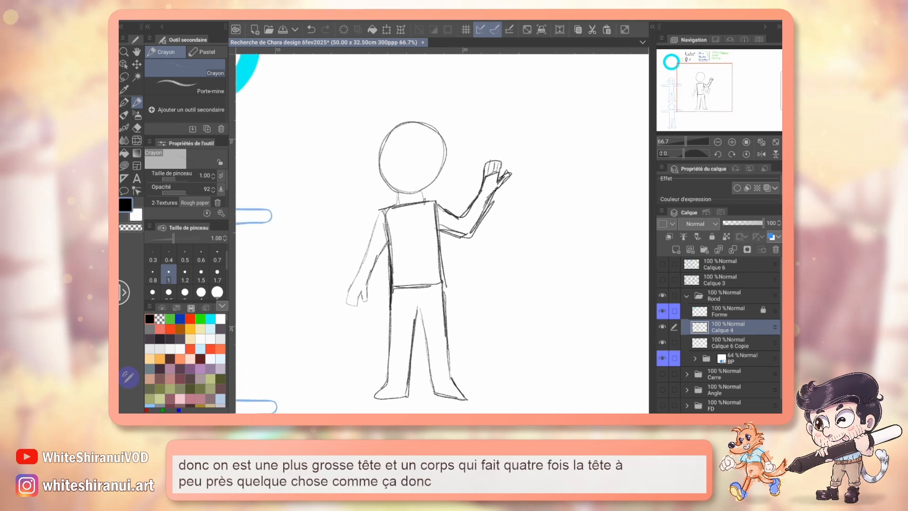
mouse_move(378, 164)
left_mouse_down()
mouse_move(374, 181)
mouse_move(382, 183)
left_mouse_up()
left_click_drag(442, 165, 437, 182)
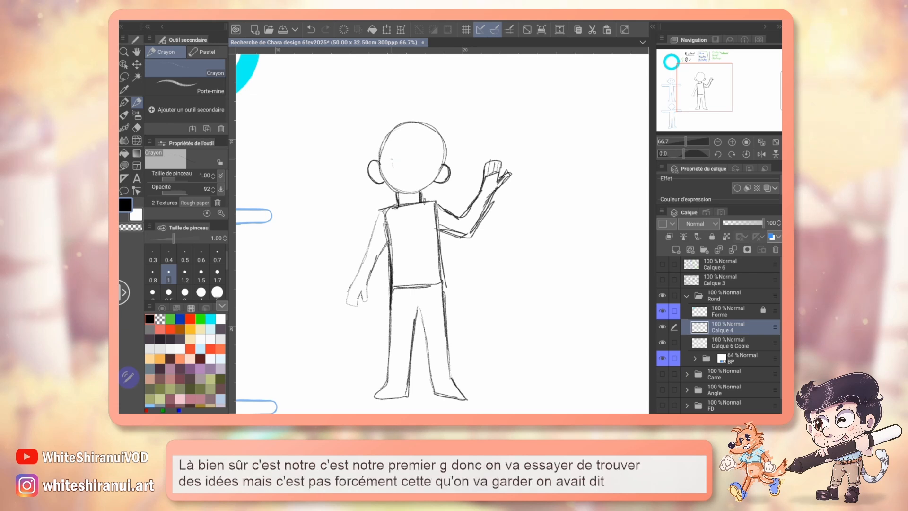
mouse_move(393, 165)
left_mouse_down()
mouse_move(394, 154)
mouse_move(395, 168)
mouse_move(423, 155)
mouse_move(424, 166)
left_mouse_up()
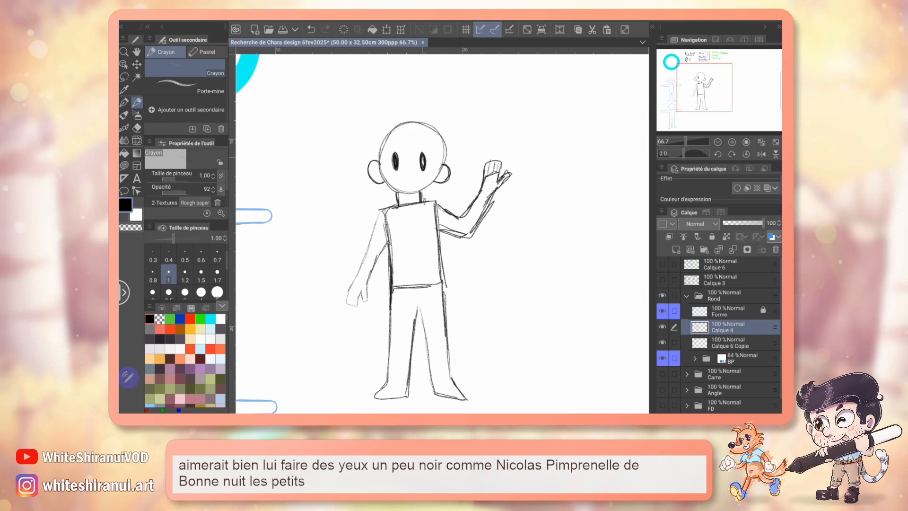
left_click_drag(442, 232, 431, 259)
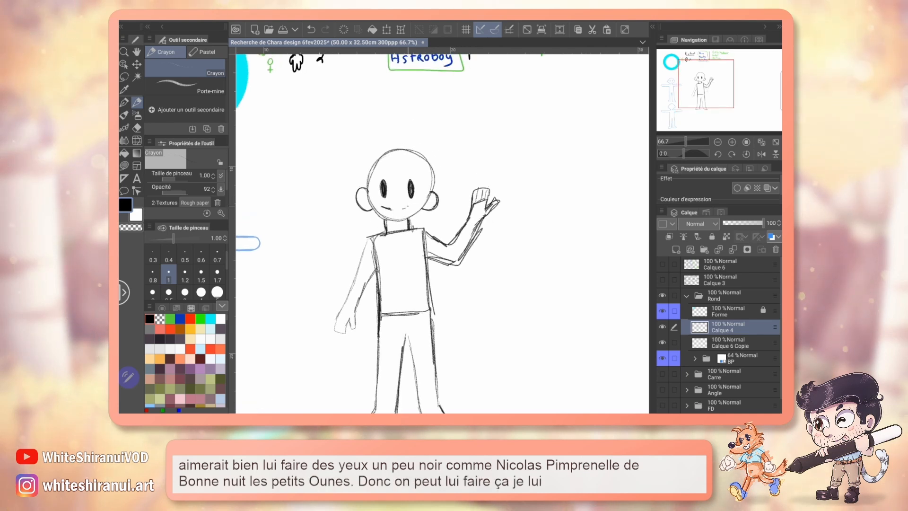
left_click_drag(400, 210, 411, 206)
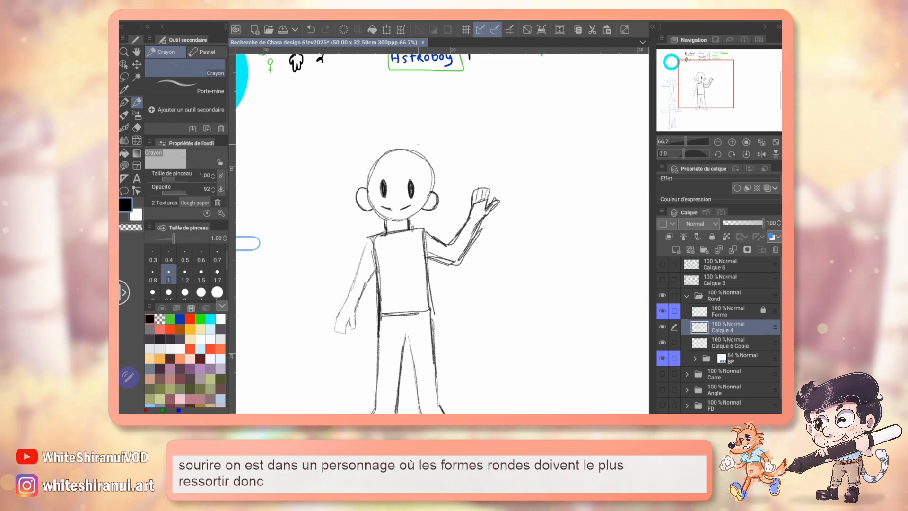
Sketch rounded curls and a fringe around the child's head, plus long wavy hair falling behind both shoulders.
mouse_move(377, 144)
left_mouse_down()
mouse_move(417, 143)
mouse_move(377, 145)
left_mouse_up()
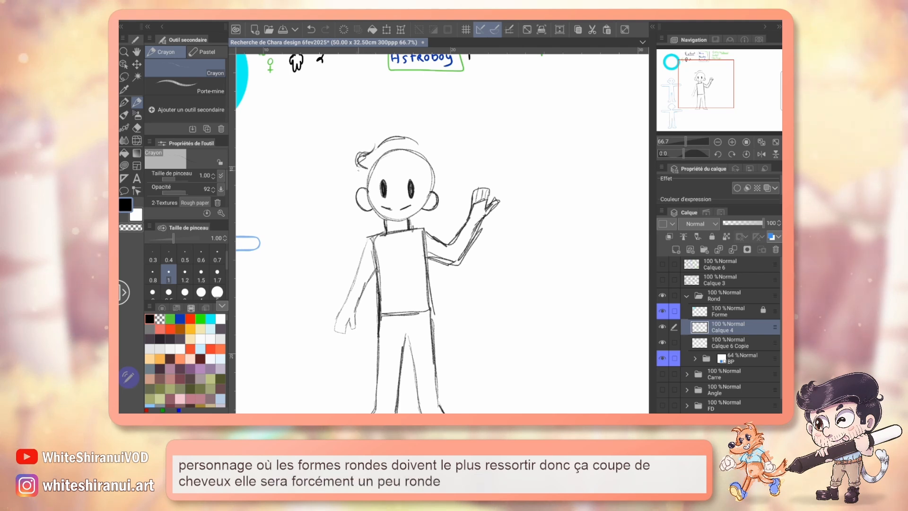
mouse_move(422, 144)
left_mouse_down()
mouse_move(431, 143)
mouse_move(419, 173)
mouse_move(443, 183)
left_mouse_up()
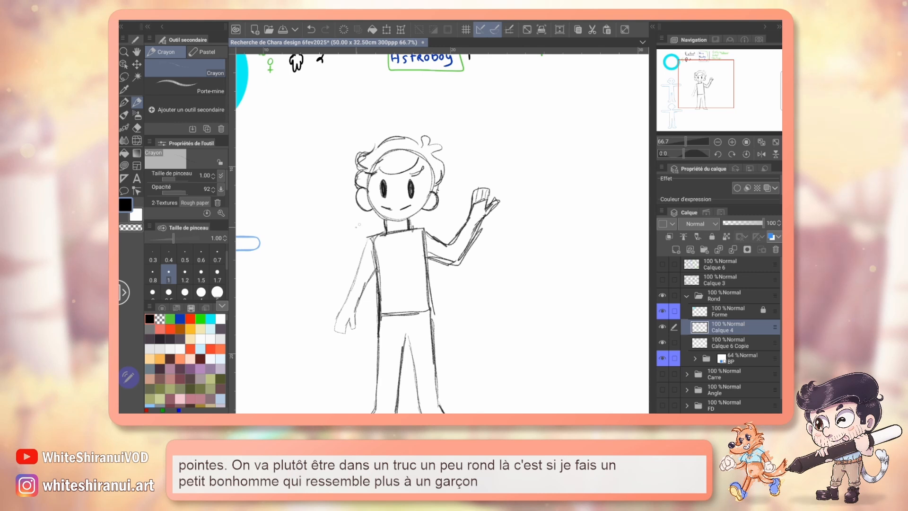
mouse_move(345, 226)
left_mouse_down()
mouse_move(318, 271)
mouse_move(340, 286)
left_mouse_up()
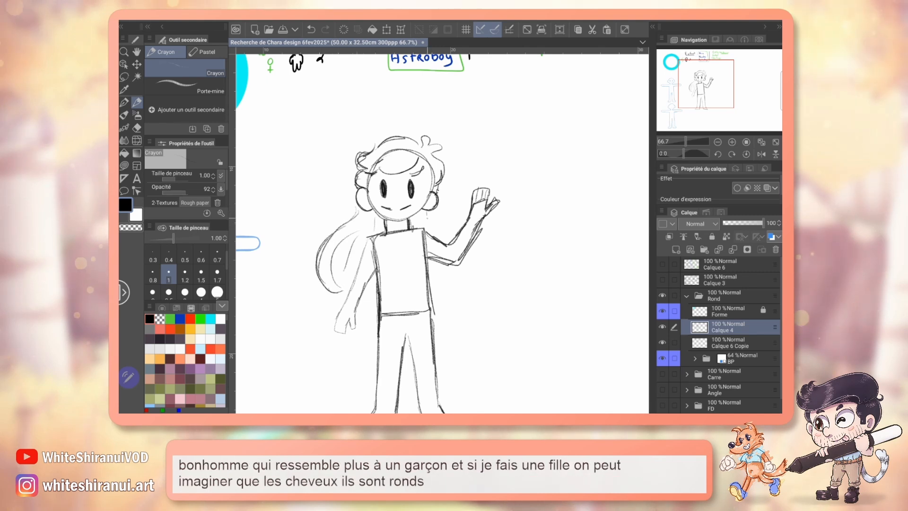
left_click_drag(427, 218, 441, 232)
mouse_move(448, 265)
left_mouse_down()
mouse_move(444, 307)
mouse_move(438, 298)
left_mouse_up()
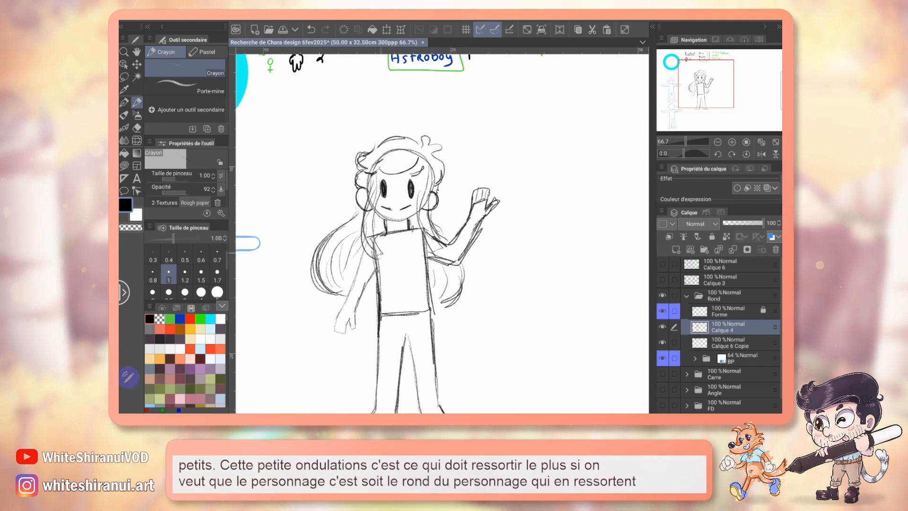
Sketch a simple double-ended wrench in the child's lowered hand and save the file.
scroll(442, 233, "down", 2)
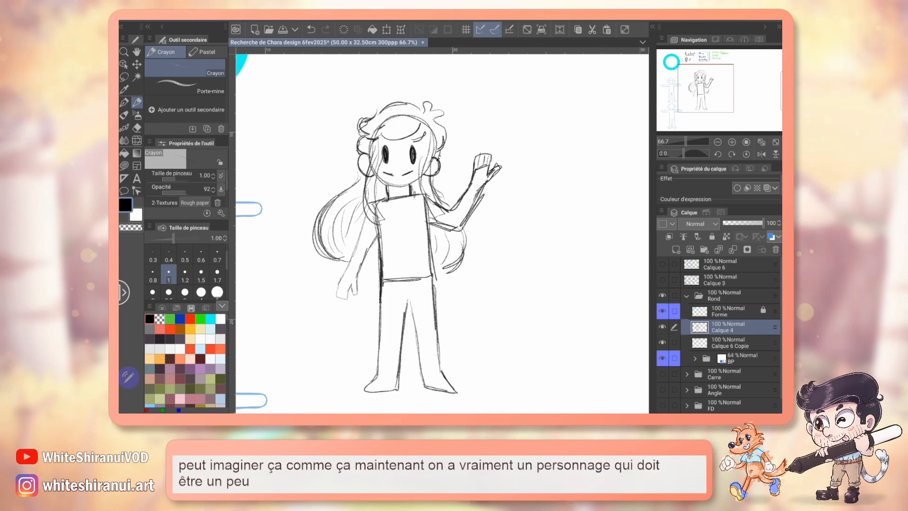
left_click_drag(348, 288, 361, 282)
mouse_move(350, 293)
left_mouse_down()
mouse_move(375, 273)
mouse_move(376, 282)
left_mouse_up()
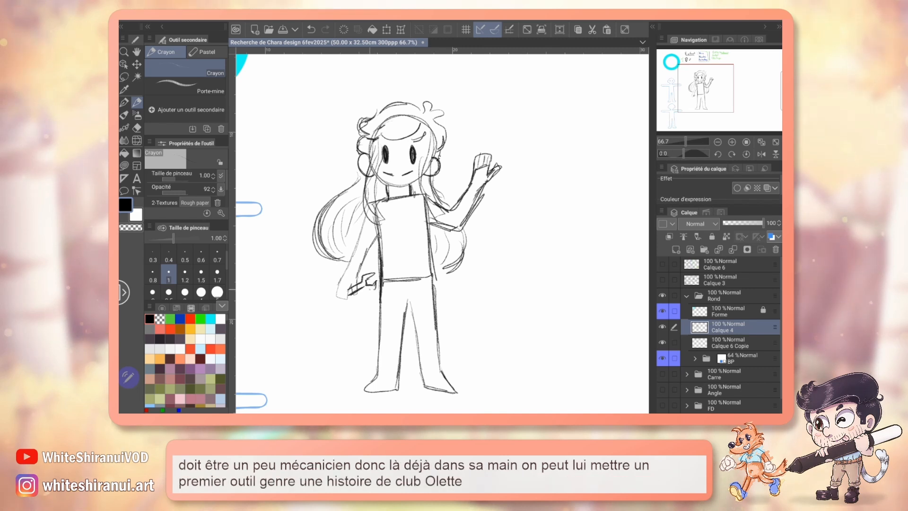
left_click_drag(331, 297, 316, 304)
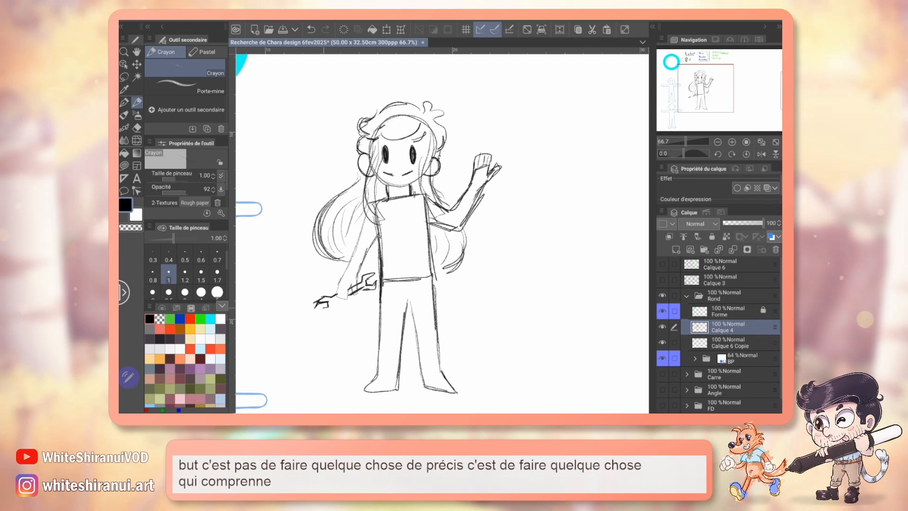
key("ctrl+s")
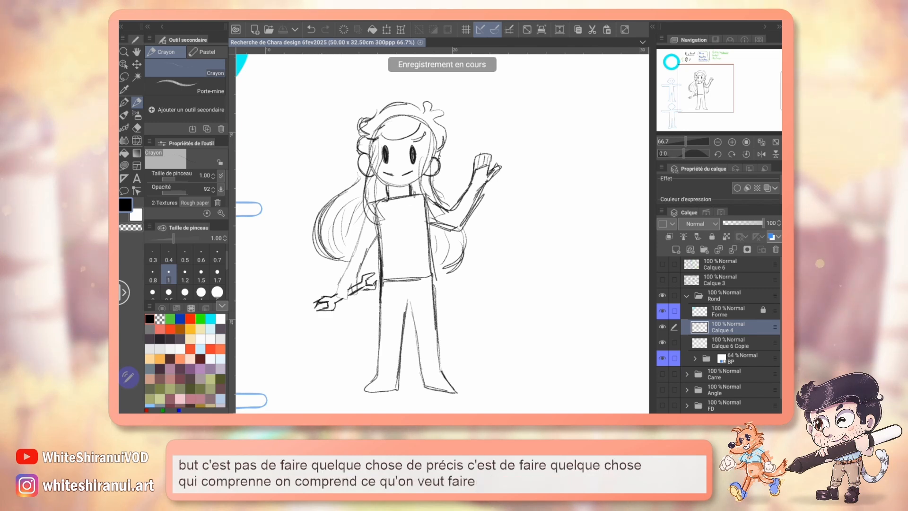
left_click_drag(318, 291, 347, 324)
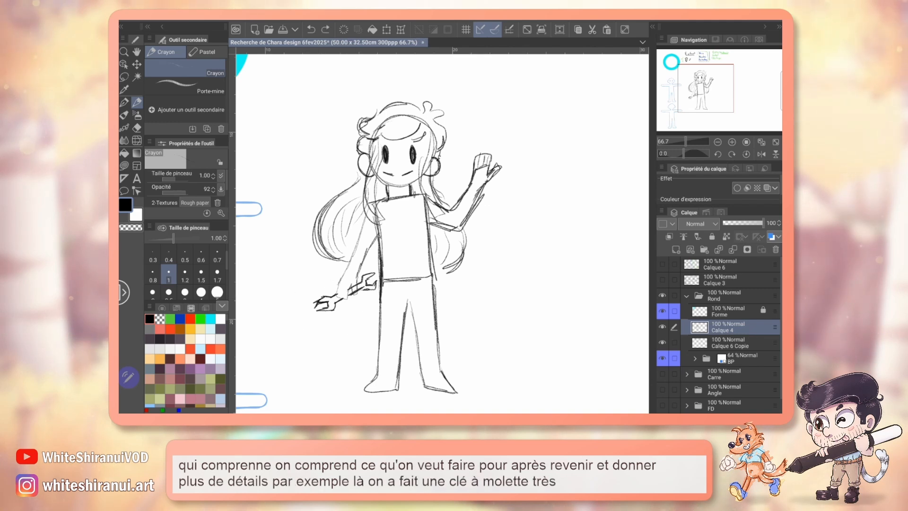
Sketch a larger makeshift wrench above the waving hand, with an angular jaw, a square bolt, a wrapped handle and a rounded end.
left_click_drag(715, 85, 715, 79)
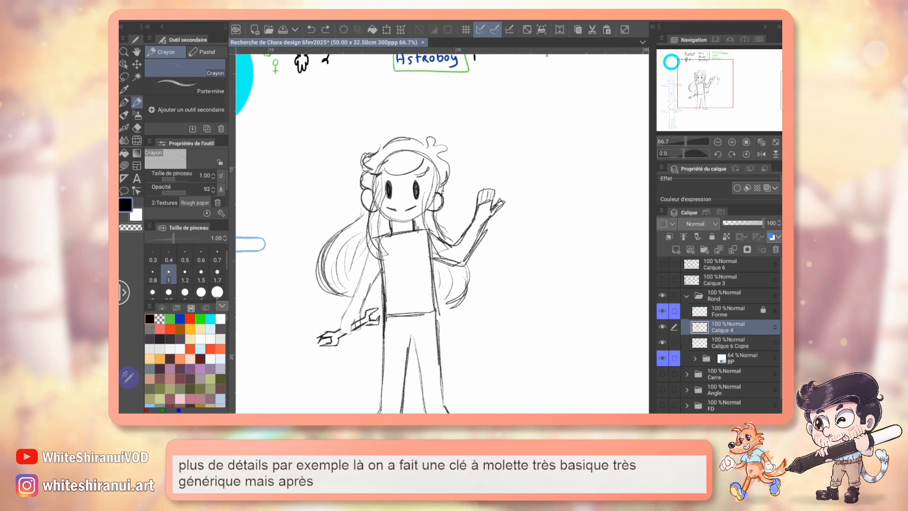
mouse_move(501, 142)
left_mouse_down()
mouse_move(520, 106)
mouse_move(501, 91)
mouse_move(526, 103)
left_mouse_up()
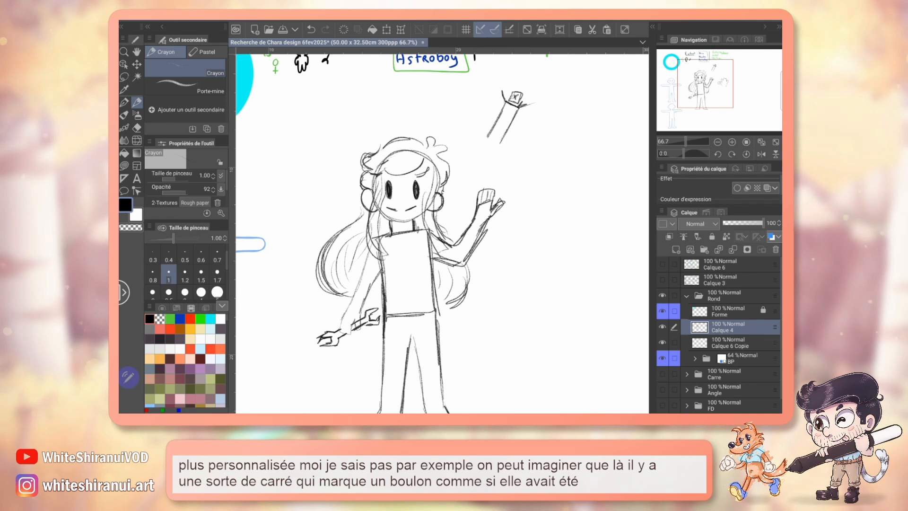
left_click_drag(442, 233, 409, 282)
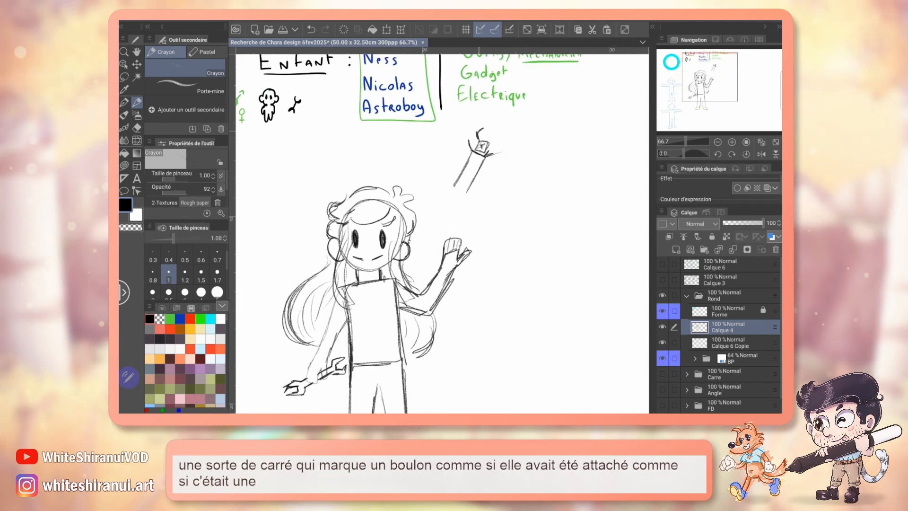
left_click_drag(487, 124, 489, 116)
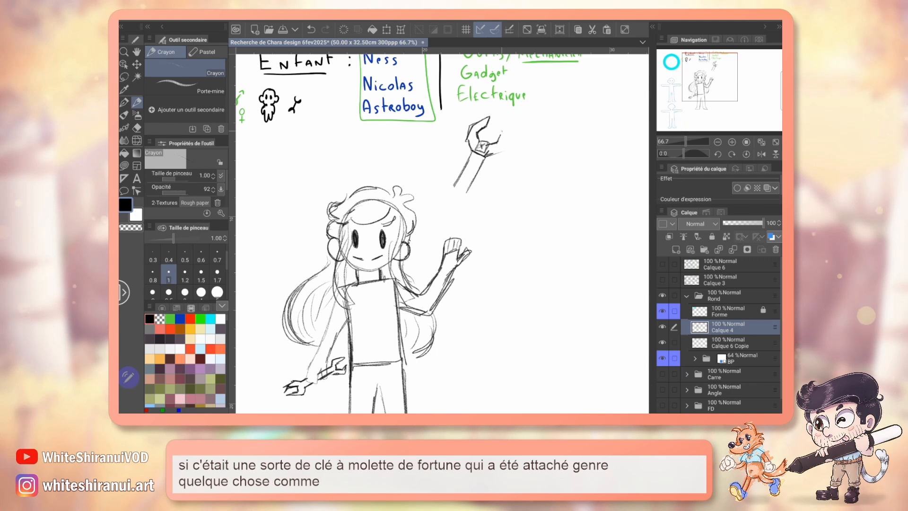
mouse_move(502, 131)
left_mouse_down()
mouse_move(504, 121)
mouse_move(502, 149)
mouse_move(477, 180)
left_mouse_up()
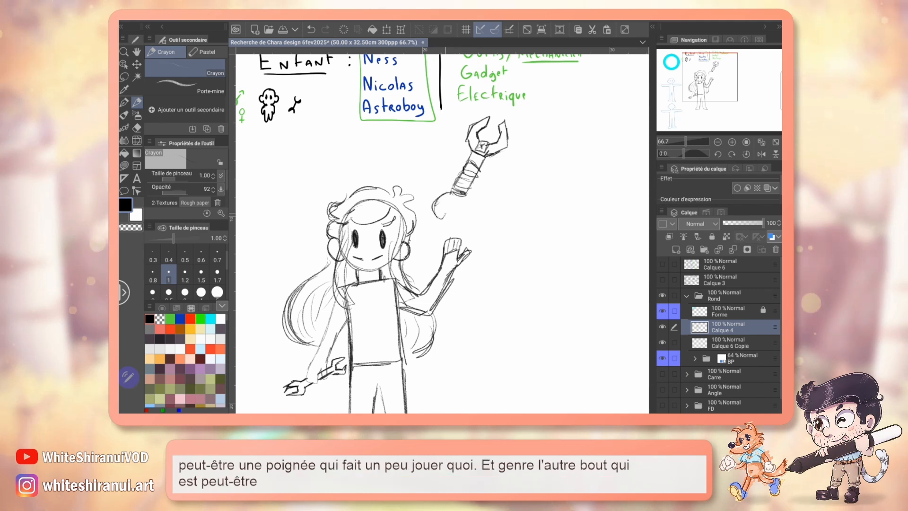
left_click_drag(442, 204, 469, 215)
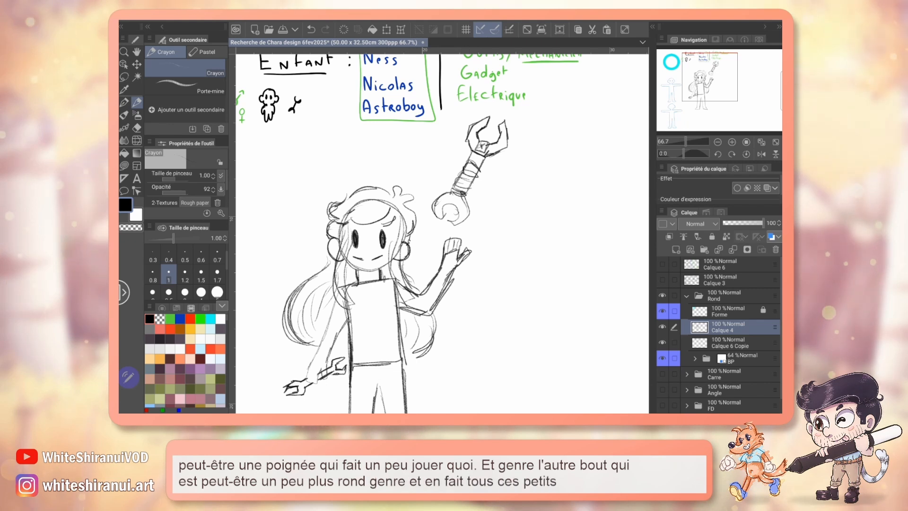
Lasso the separate wrench, shrink it slightly and rotate it clockwise, clear the selection and return to the Crayon pencil.
key("m")
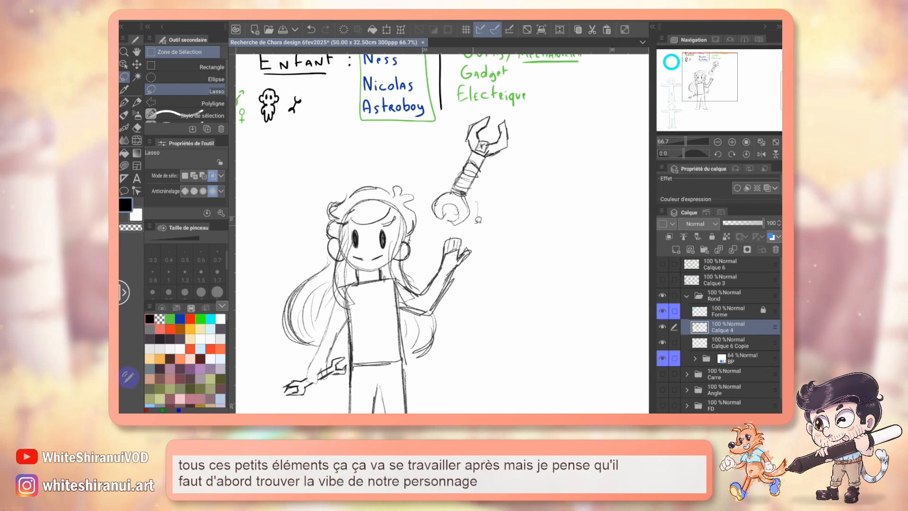
mouse_move(430, 219)
left_mouse_down()
mouse_move(524, 133)
mouse_move(437, 222)
left_mouse_up()
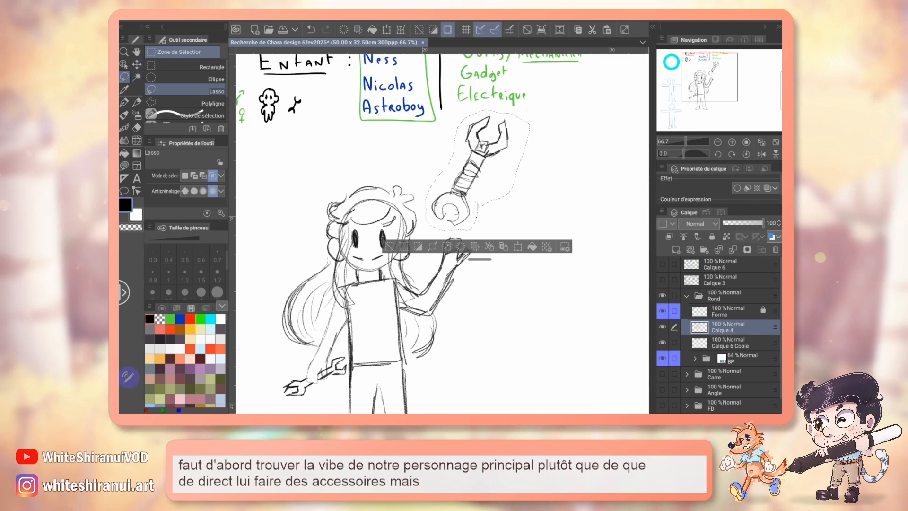
left_click(517, 246)
mouse_move(530, 225)
left_mouse_down()
mouse_move(488, 191)
mouse_move(496, 201)
left_mouse_up()
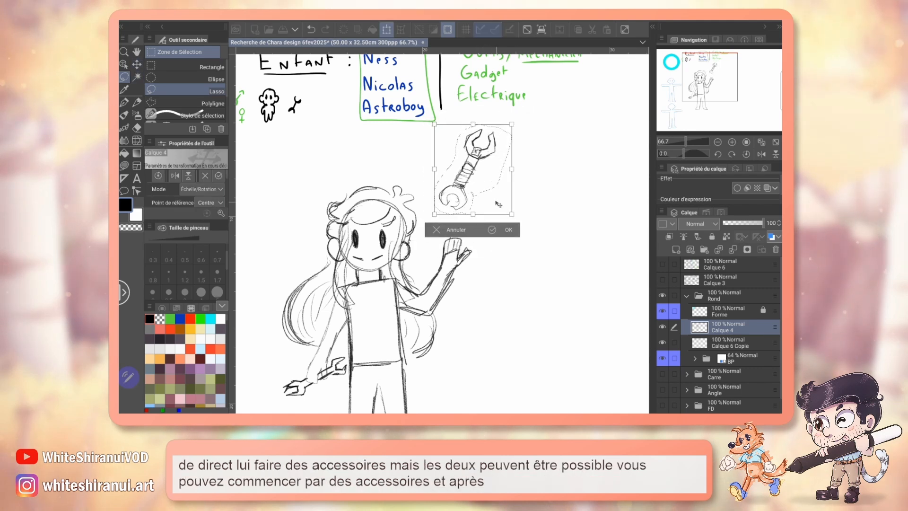
mouse_move(529, 168)
left_mouse_down()
mouse_move(525, 189)
mouse_move(500, 202)
left_mouse_up()
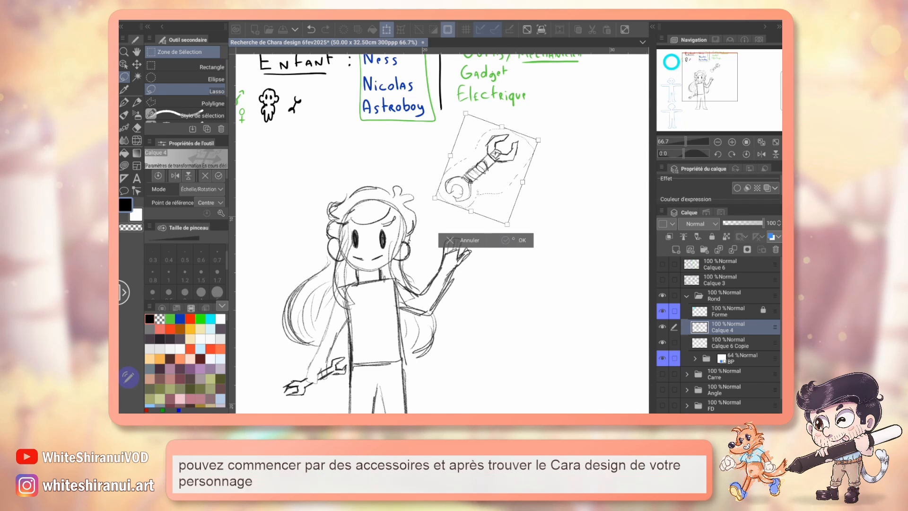
left_click(522, 241)
key("ctrl+d")
scroll(442, 233, "down", 3)
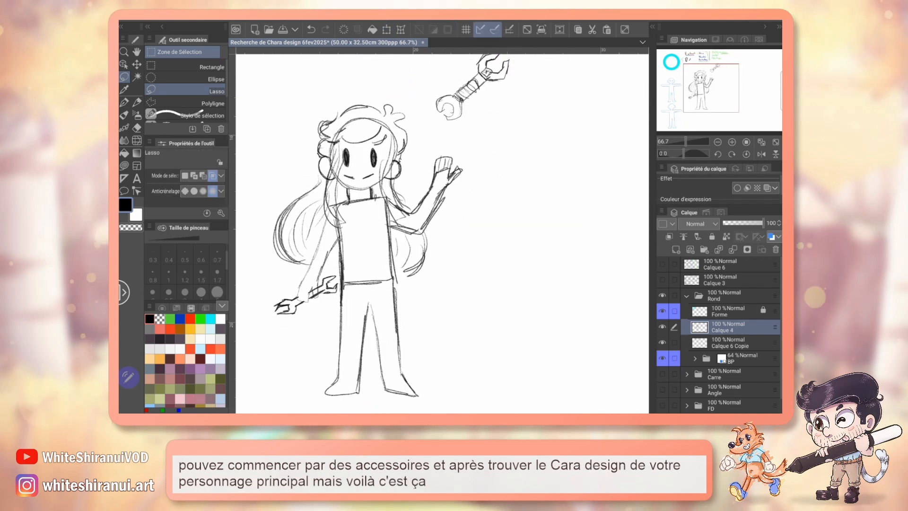
key("p")
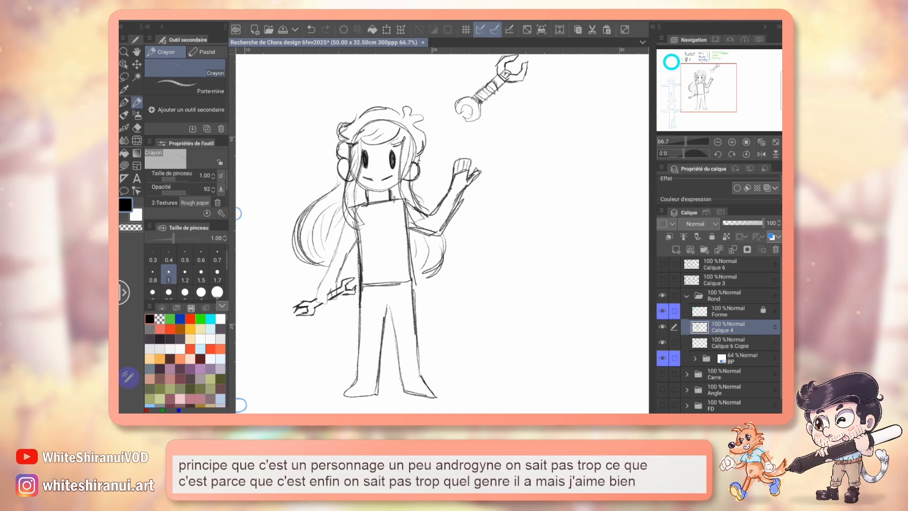
Sketch a small back-view child beside the waving figure, with a round head, short neck and boxy backpack over the torso.
left_click_drag(442, 213, 452, 326)
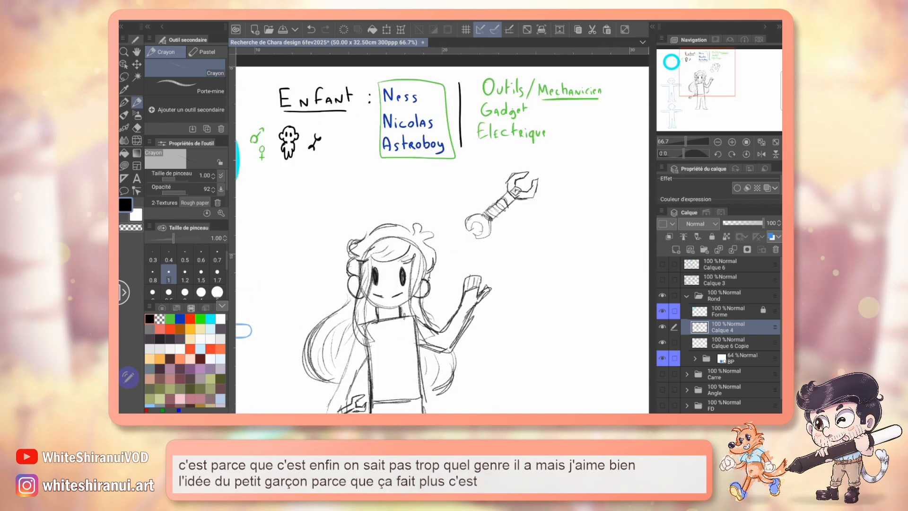
left_click_drag(443, 284, 463, 186)
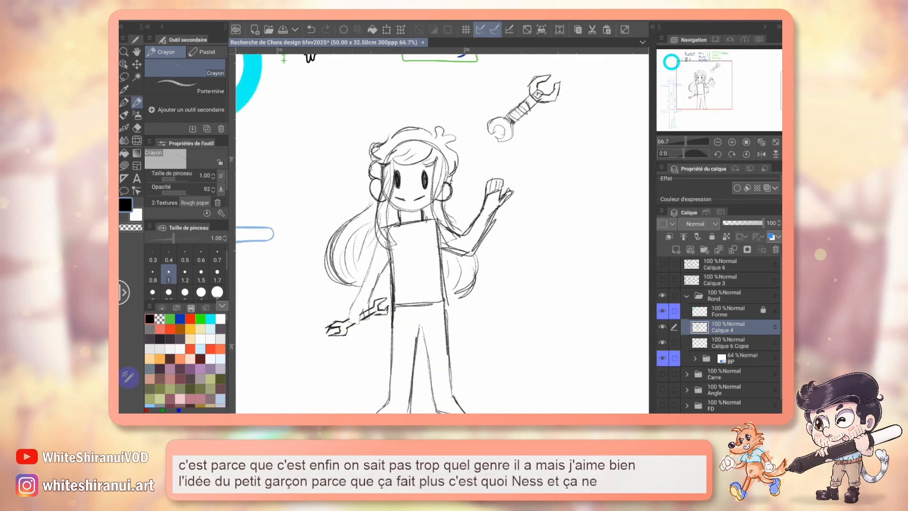
left_click_drag(442, 237, 444, 219)
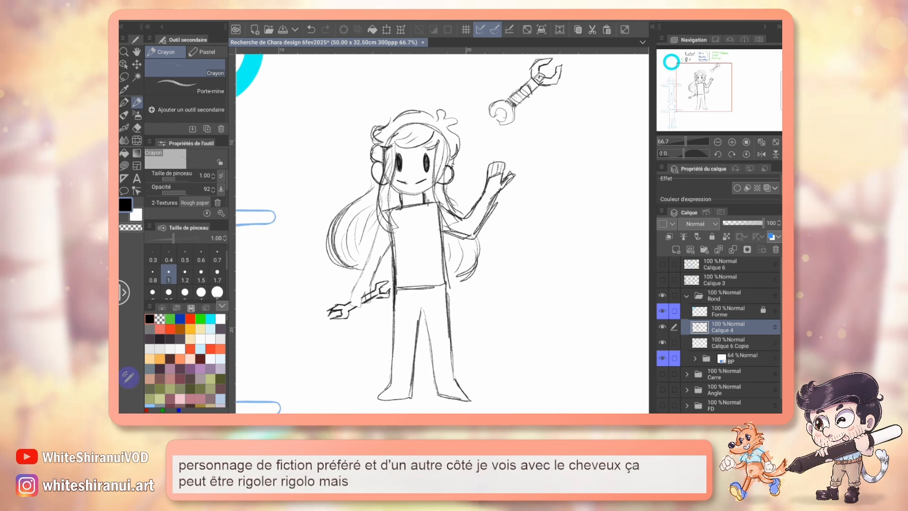
left_click_drag(442, 236, 340, 236)
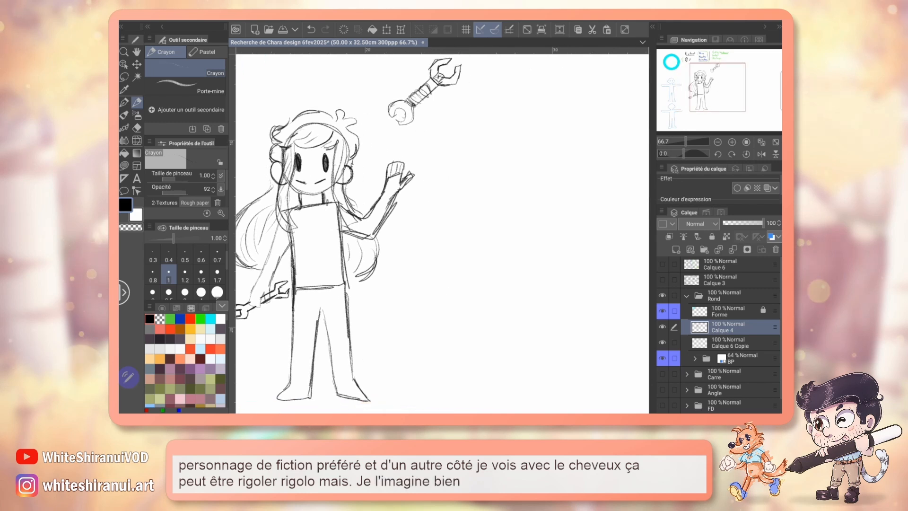
mouse_move(482, 191)
left_mouse_down()
mouse_move(477, 176)
mouse_move(481, 204)
mouse_move(513, 205)
mouse_move(466, 235)
left_mouse_up()
left_click_drag(505, 210, 492, 257)
left_click_drag(461, 212, 448, 244)
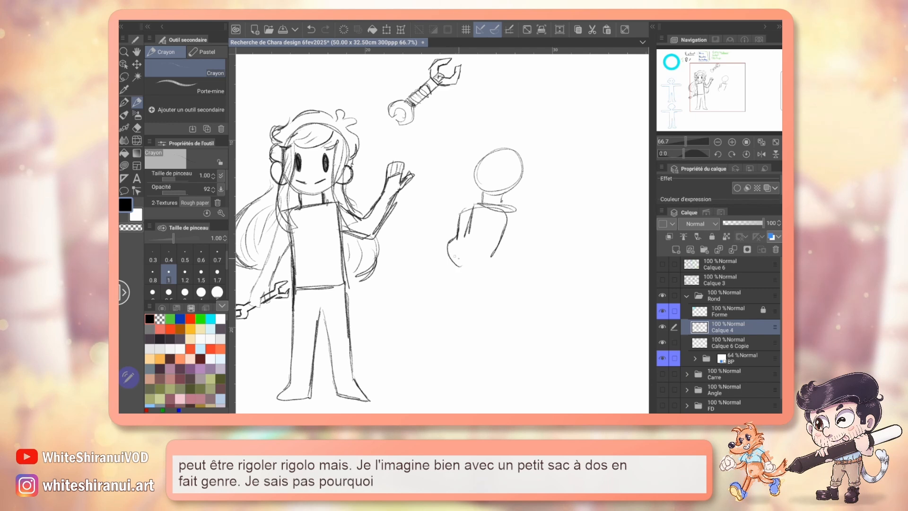
left_click_drag(504, 216, 485, 264)
left_click_drag(515, 209, 511, 262)
left_click_drag(487, 263, 513, 263)
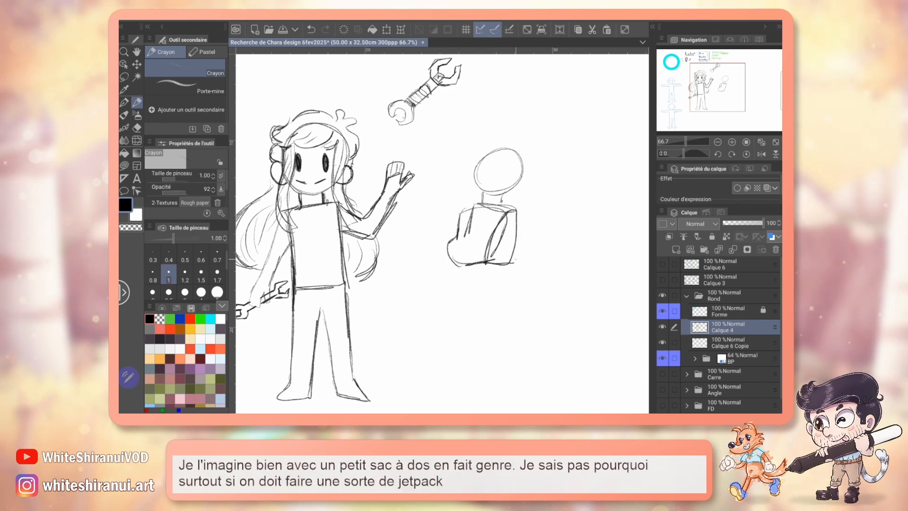
Add a rounded pocket to the backpack, an arm beside it and two tapered legs on the back-view child.
mouse_move(462, 197)
left_mouse_down()
mouse_move(447, 237)
mouse_move(469, 244)
left_mouse_up()
mouse_move(463, 212)
left_mouse_down()
mouse_move(487, 260)
mouse_move(483, 320)
left_mouse_up()
left_click_drag(509, 275, 487, 320)
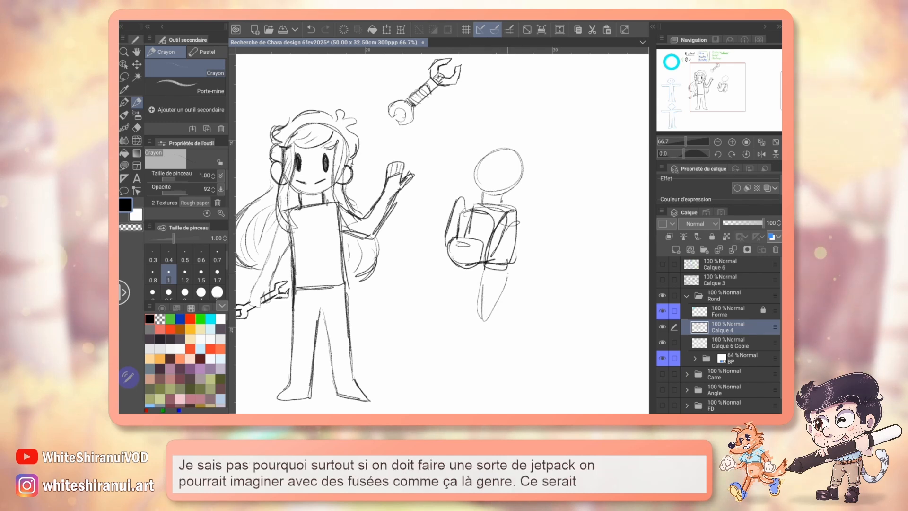
mouse_move(445, 257)
left_mouse_down()
mouse_move(440, 287)
mouse_move(451, 311)
mouse_move(465, 270)
left_mouse_up()
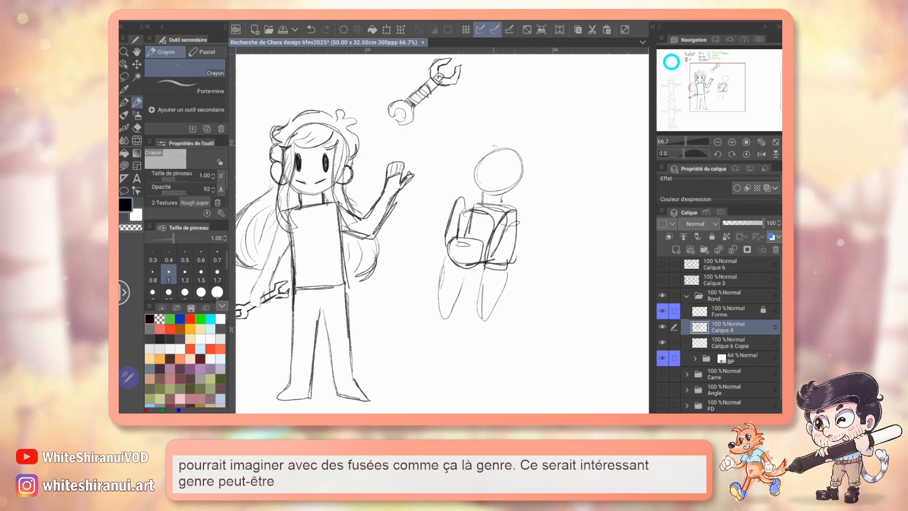
Sketch short flicked hair and an ear on the back-view child, plus a bent arm beside the backpack.
left_click_drag(475, 147, 469, 168)
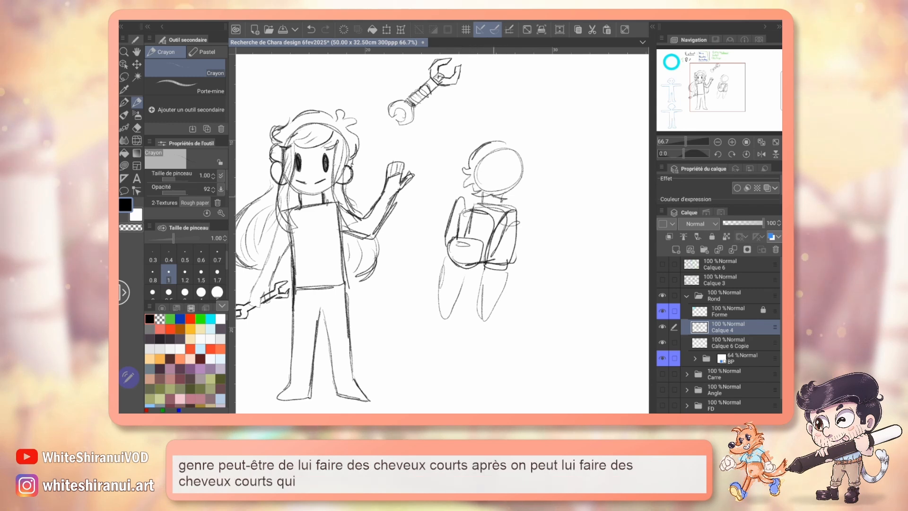
mouse_move(496, 139)
left_mouse_down()
mouse_move(528, 147)
mouse_move(523, 162)
left_mouse_up()
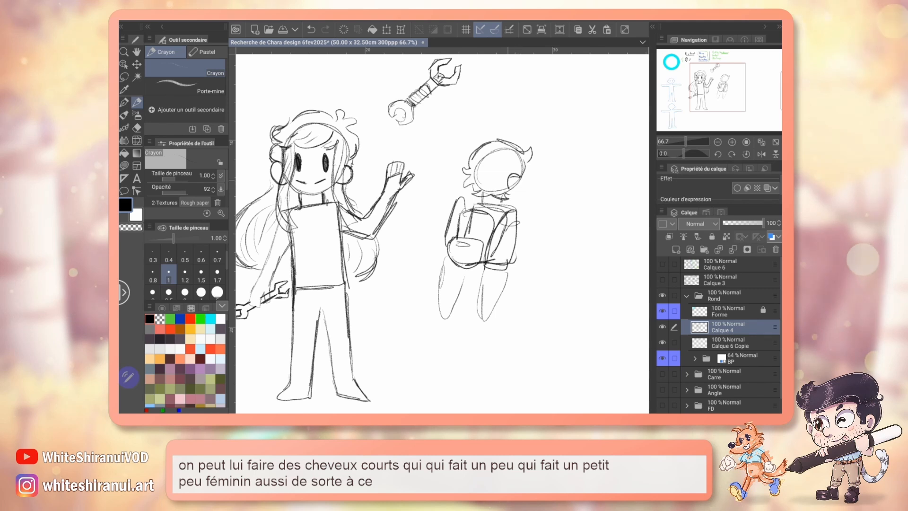
left_click_drag(518, 176, 514, 188)
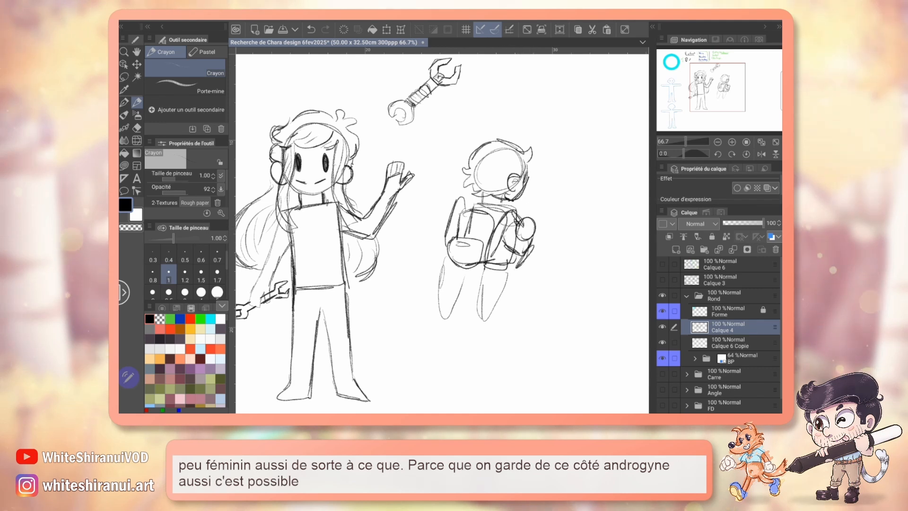
Retrace and darken the back-view child's tapered legs and add a curved detail to the backpack.
left_click_drag(444, 265, 445, 319)
left_click_drag(454, 280, 447, 314)
mouse_move(464, 278)
left_mouse_down()
mouse_move(451, 311)
mouse_move(479, 323)
left_mouse_up()
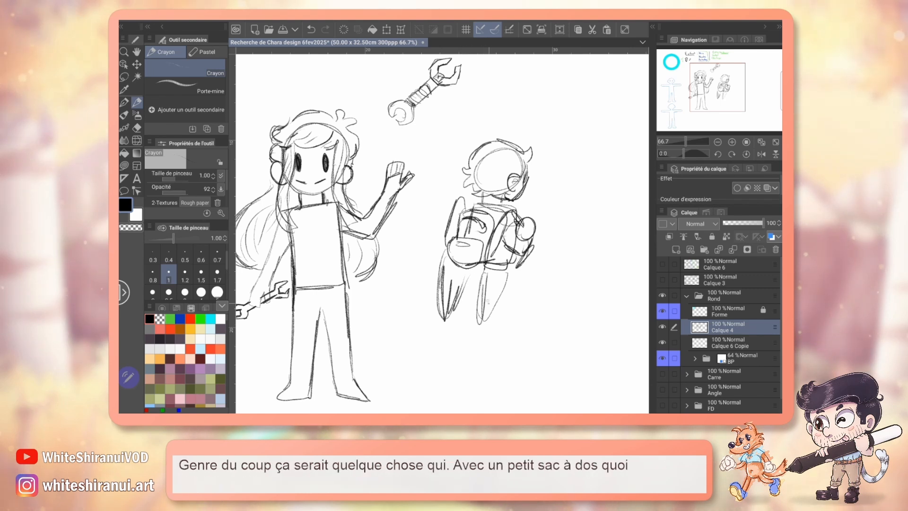
Try a large oval outline around the separate wrench.
left_click_drag(402, 213, 482, 267)
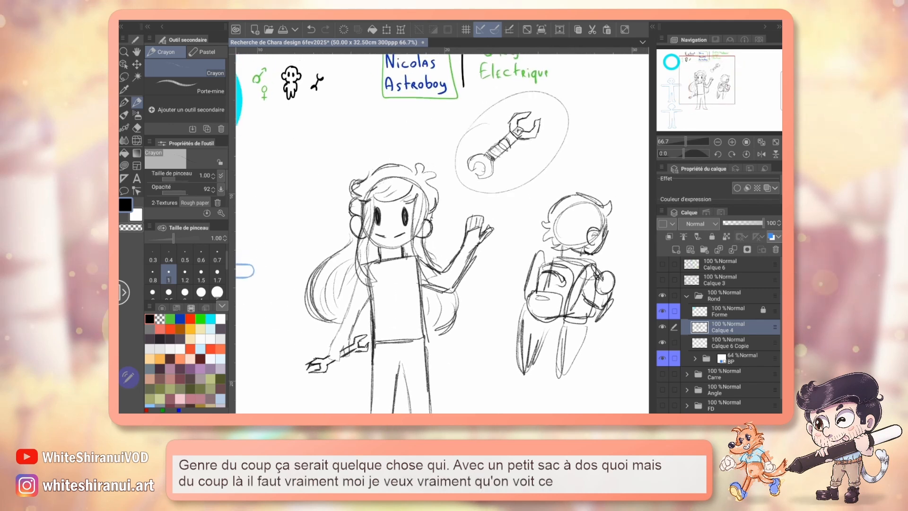
key("ctrl+z")
Sketch a hard hat with a brim and strap on the back-view child's head, erasing the overlapping construction lines.
left_click_drag(425, 236, 422, 175)
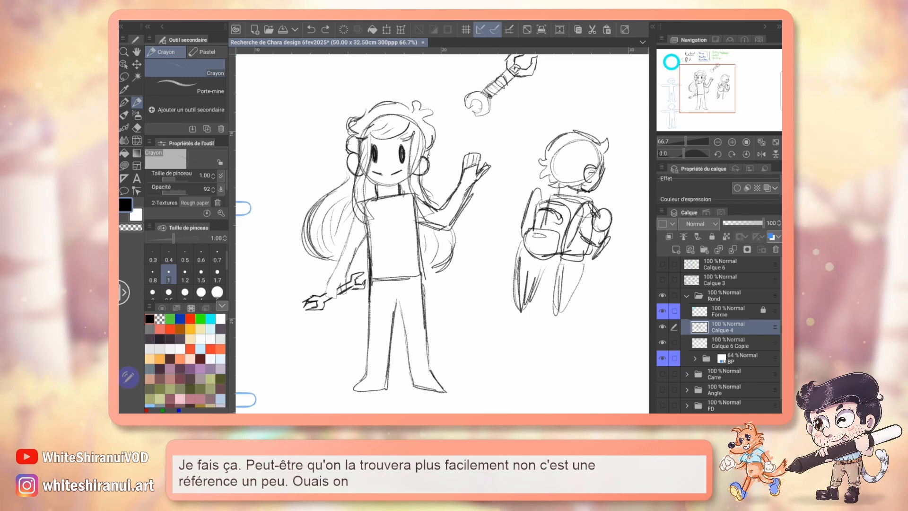
left_click_drag(442, 234, 362, 247)
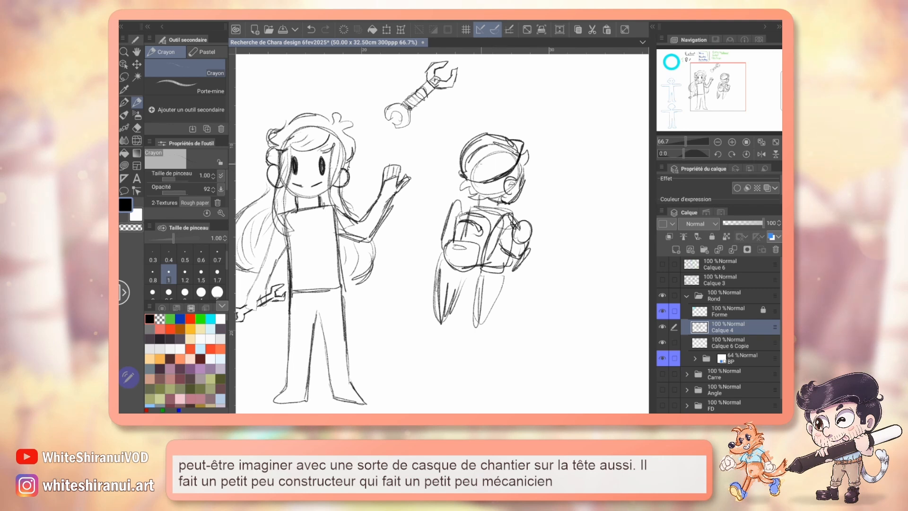
key("e")
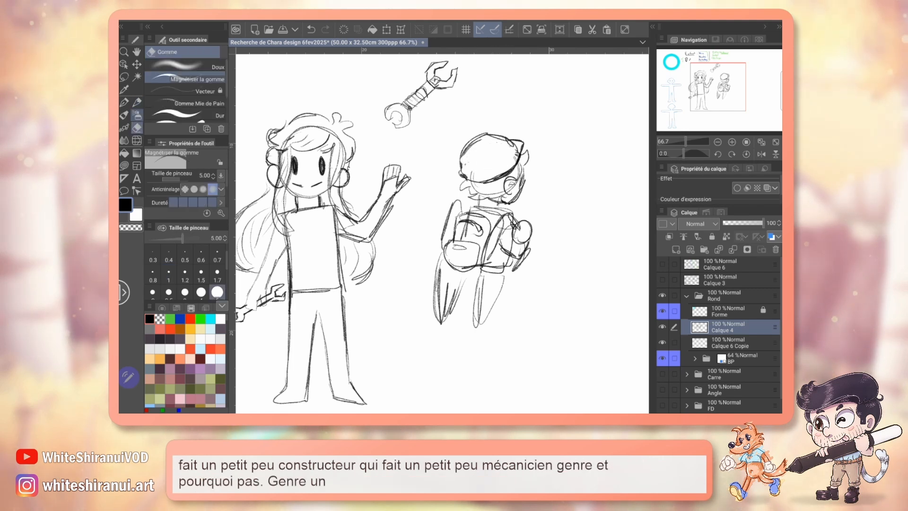
key("p")
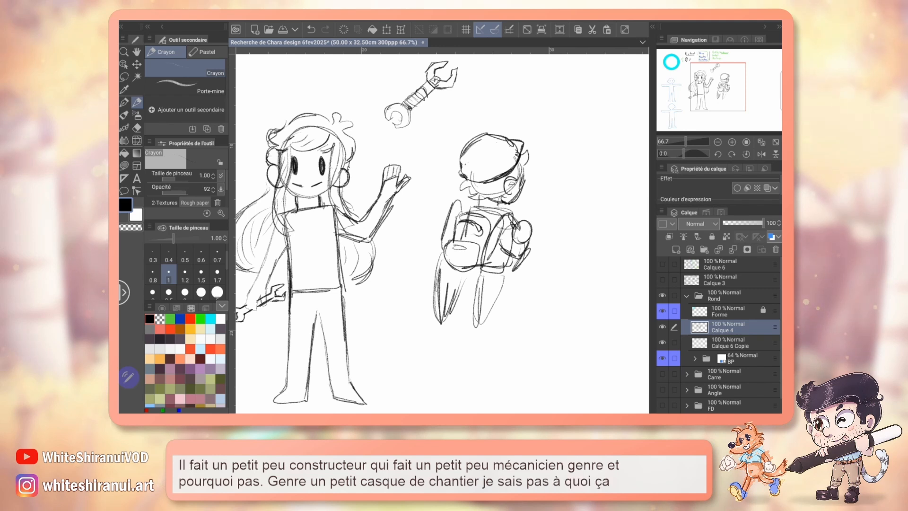
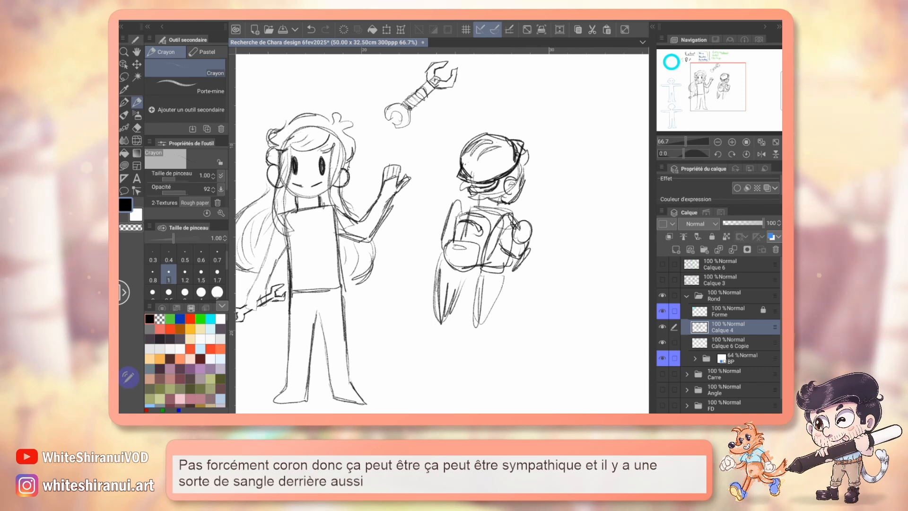
Sketch a ribbed hard hat, fringe and side hair over the head of the upper blue template figure.
left_click_drag(405, 240, 629, 234)
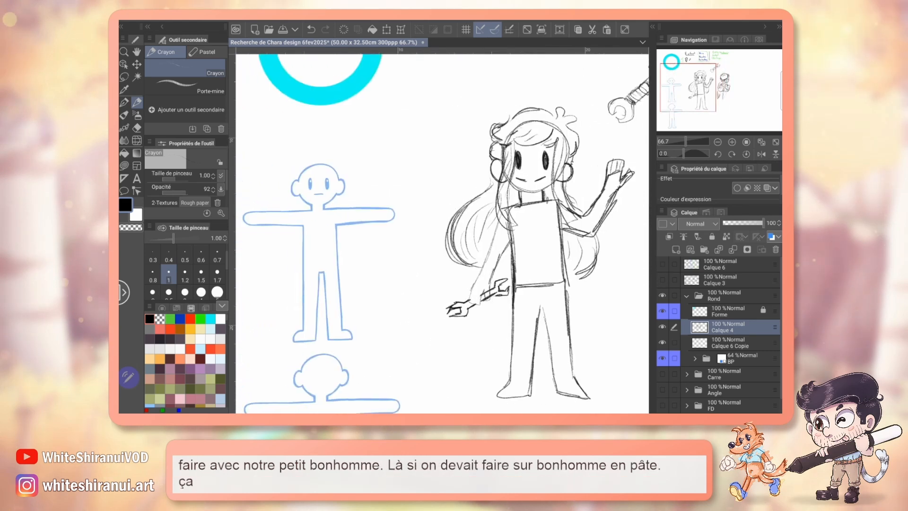
left_click_drag(298, 174, 339, 171)
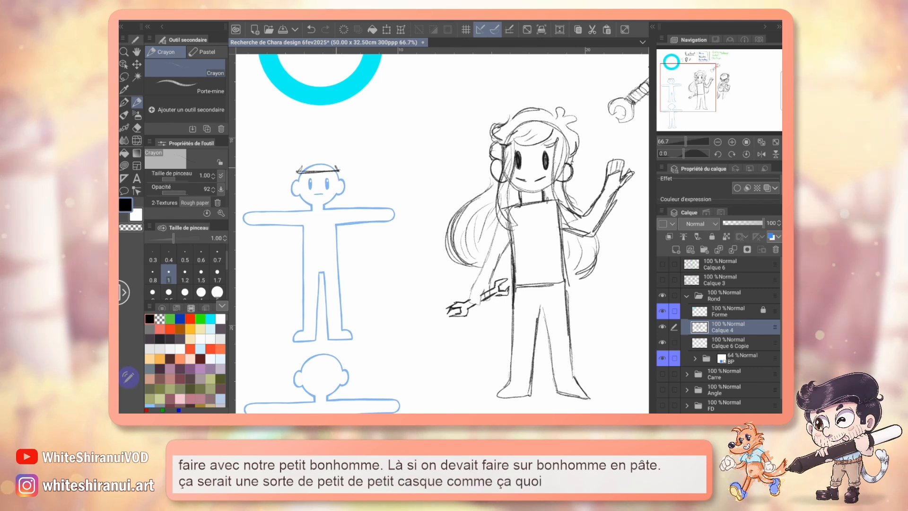
left_click_drag(299, 171, 338, 169)
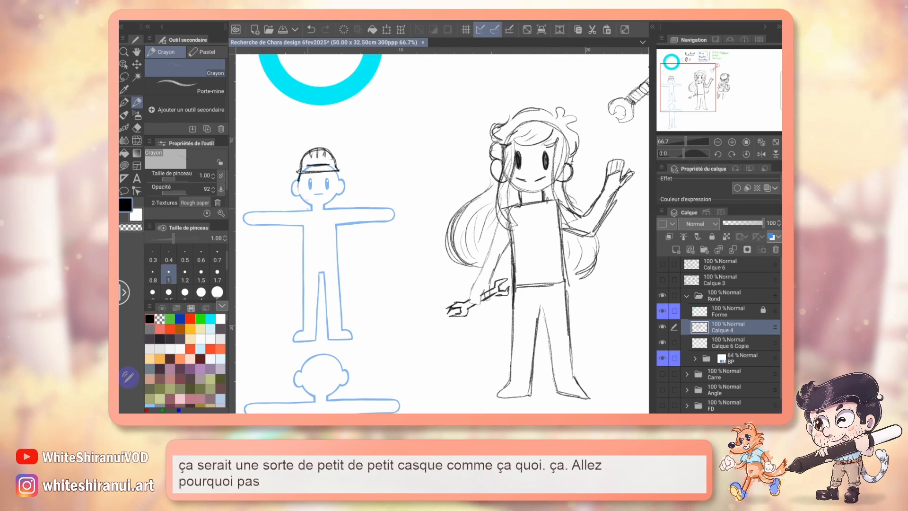
left_click_drag(309, 206, 323, 205)
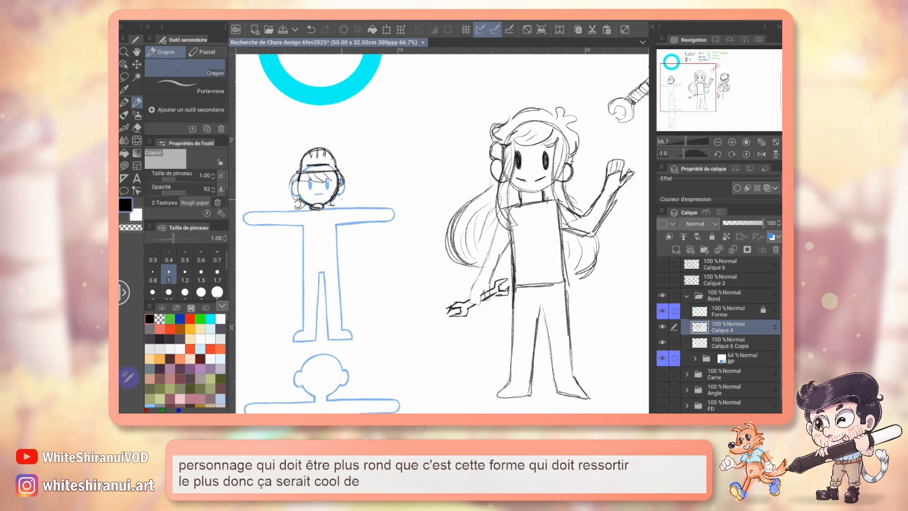
Sketch an open vest on the waving child and fingerless gloves with cuffs on both hands.
left_click_drag(442, 234, 434, 211)
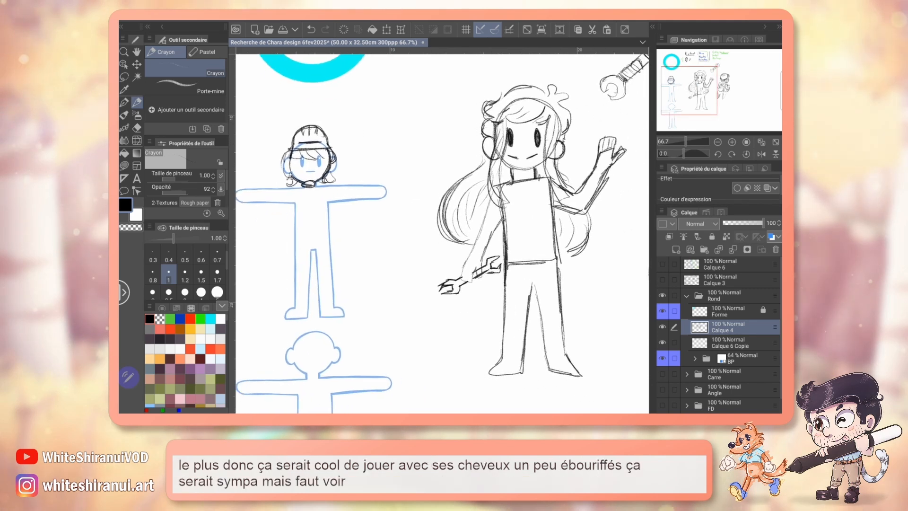
mouse_move(433, 211)
left_mouse_down()
mouse_move(297, 246)
mouse_move(307, 256)
mouse_move(294, 246)
mouse_move(298, 210)
left_mouse_up()
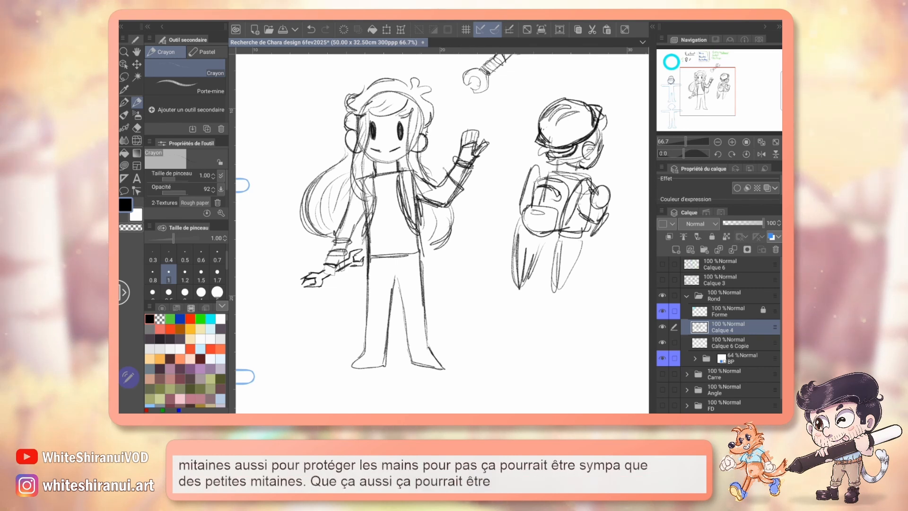
Sketch a slanted tool belt with chunky pouches around the waving child's waist and erase the lines overlapping the pouches.
left_click_drag(367, 271, 422, 244)
left_click_drag(364, 252, 366, 272)
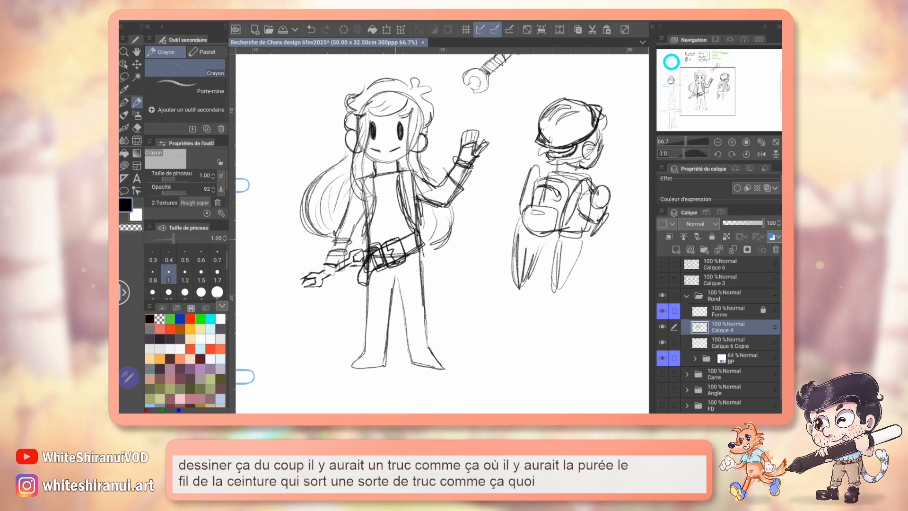
key("e")
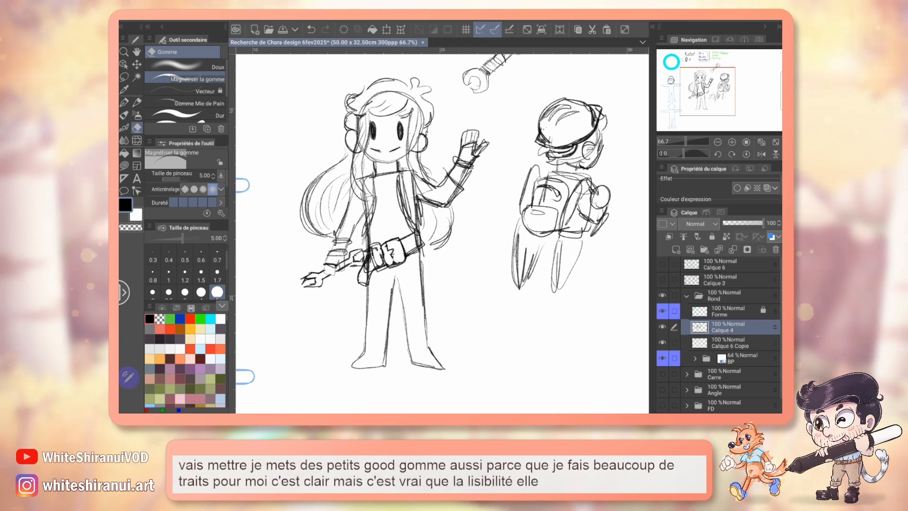
Develop the waving child's open jacket with a collar and loose rolled sleeves on both arms.
scroll(442, 232, "left", 3)
scroll(442, 232, "up", 4)
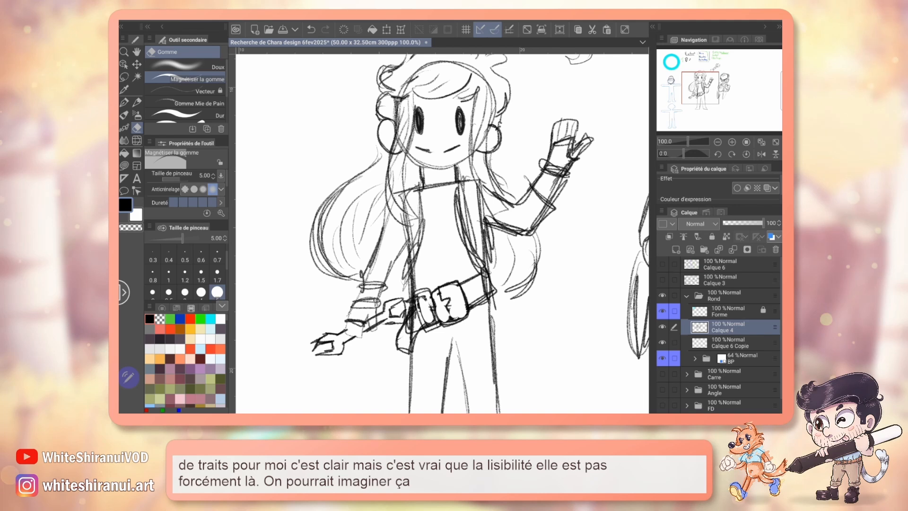
key("p")
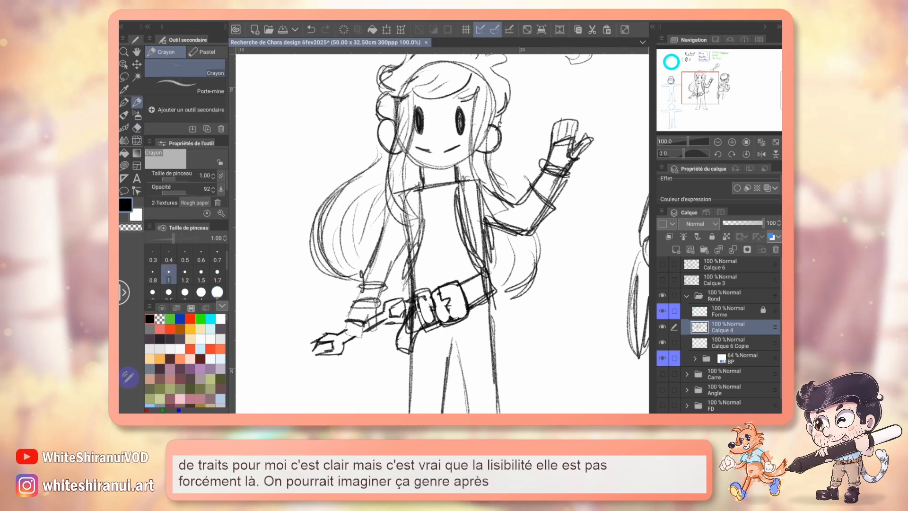
left_click(717, 142)
left_click_drag(442, 231, 436, 221)
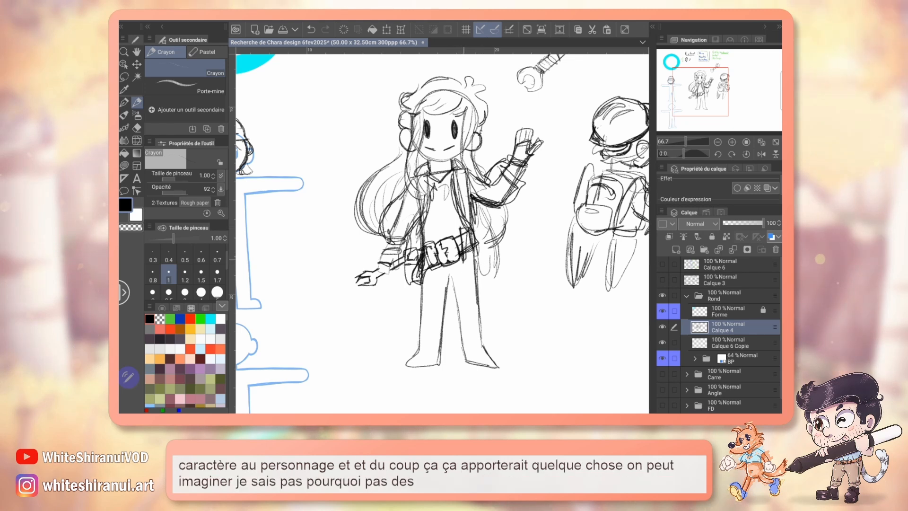
Add small screwdrivers hanging from the side of the waving child's belt, erasing overlapping lines around them.
left_click_drag(464, 259, 463, 274)
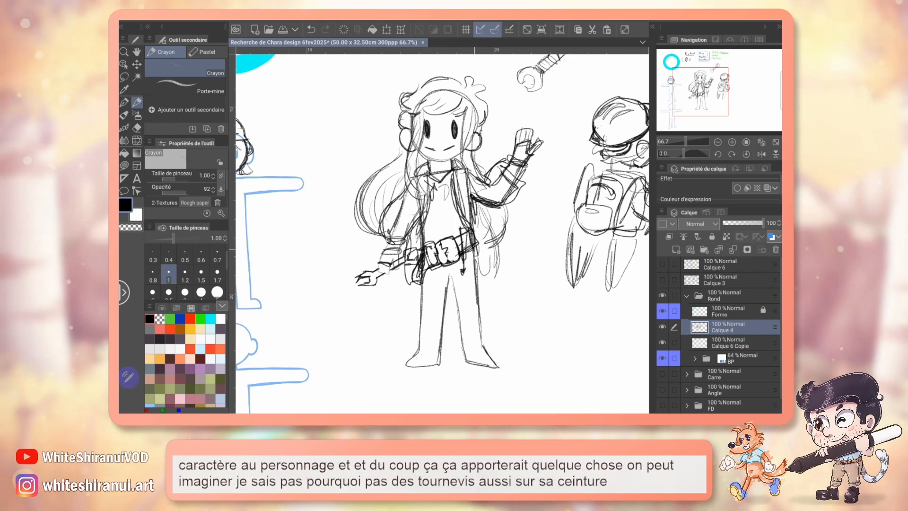
key("e")
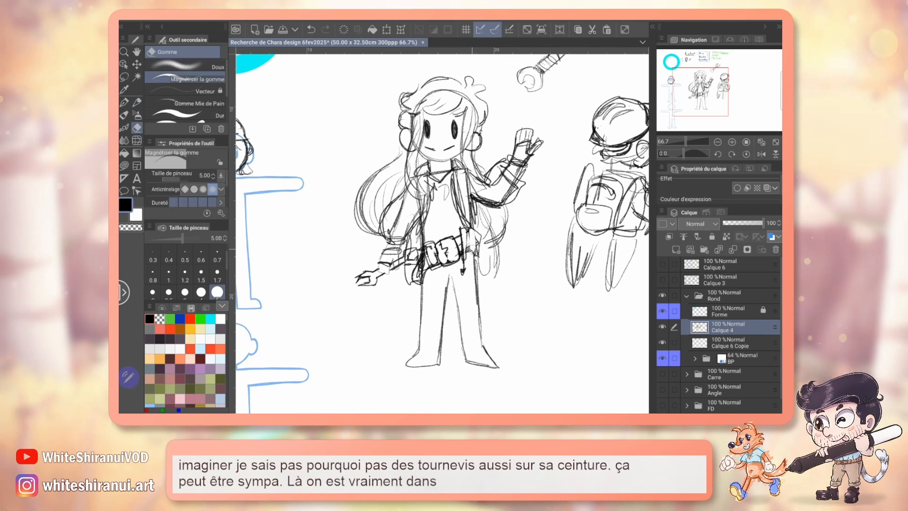
key("p")
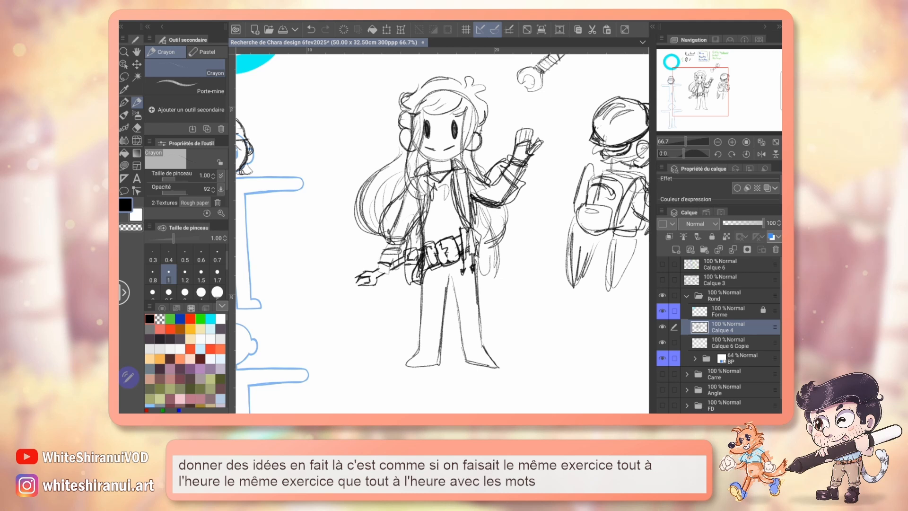
scroll(442, 231, "right", 2)
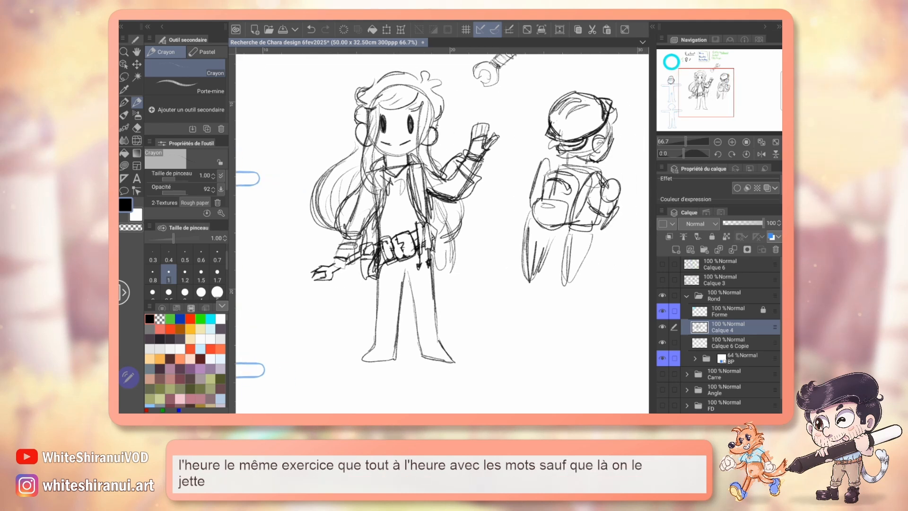
scroll(442, 232, "up", 2)
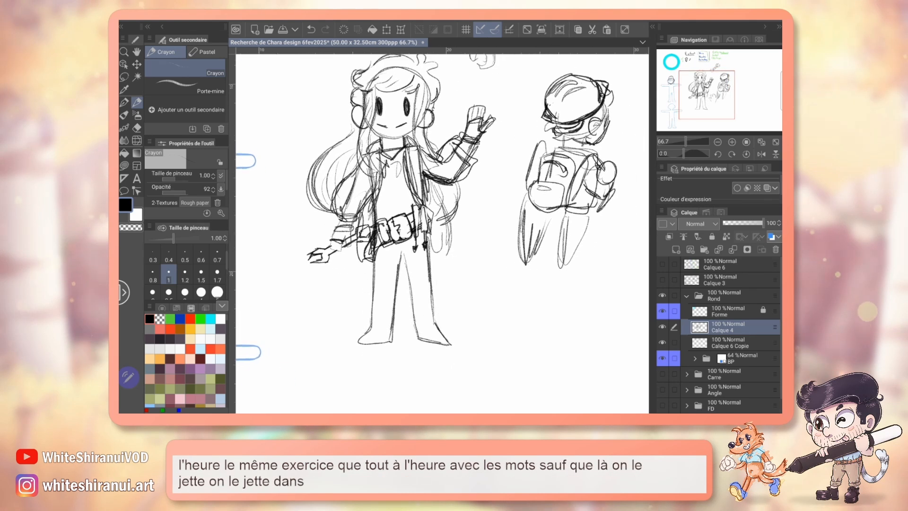
scroll(442, 232, "left", 4)
scroll(442, 232, "down", 3)
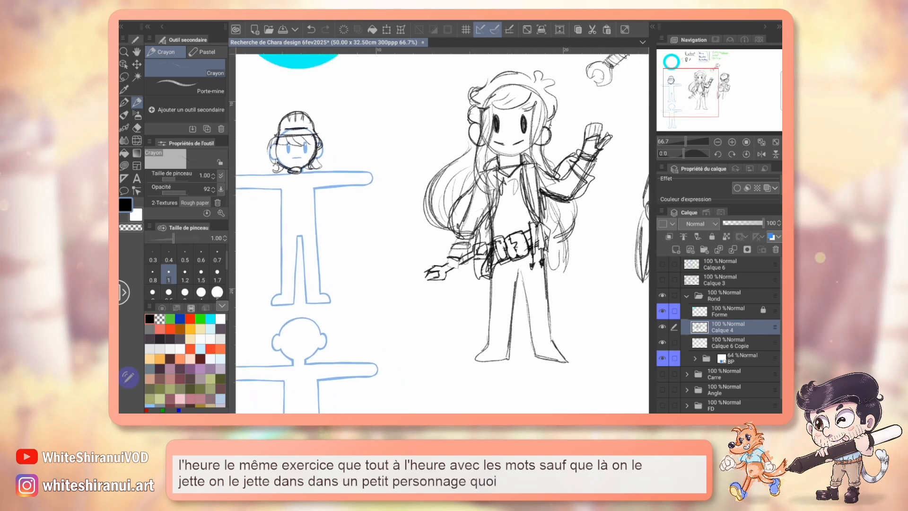
Sketch a ribbed hard hat perched high on the waving child's head, with the hair sticking out beneath it.
scroll(442, 232, "right", 1)
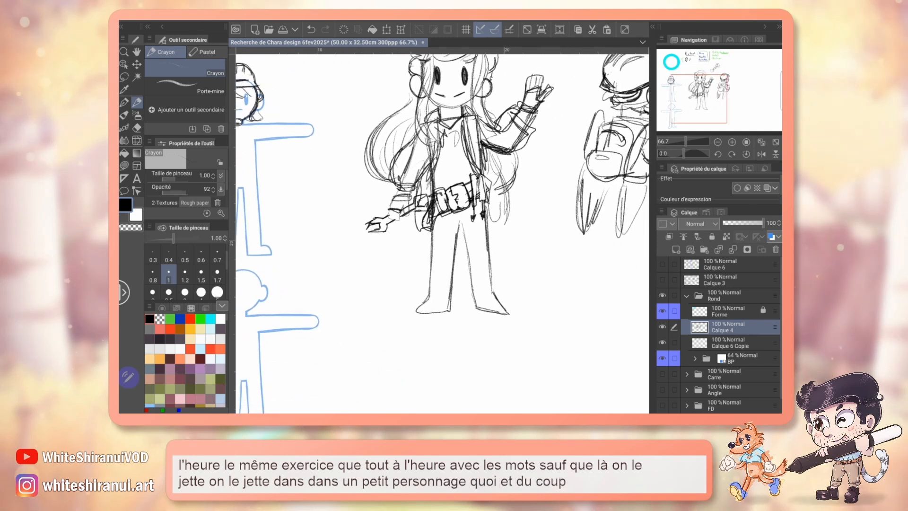
scroll(442, 231, "up", 6)
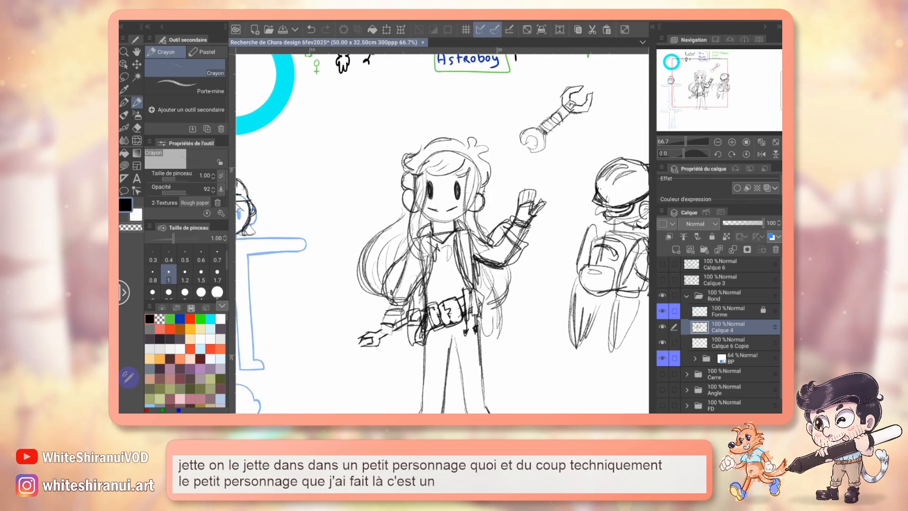
scroll(442, 232, "left", 8)
scroll(442, 232, "down", 3)
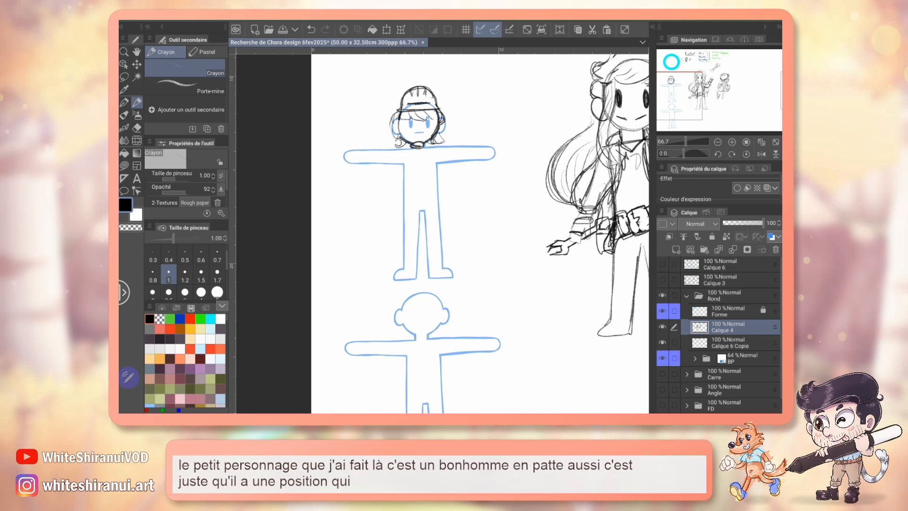
scroll(442, 232, "right", 15)
scroll(442, 232, "up", 5)
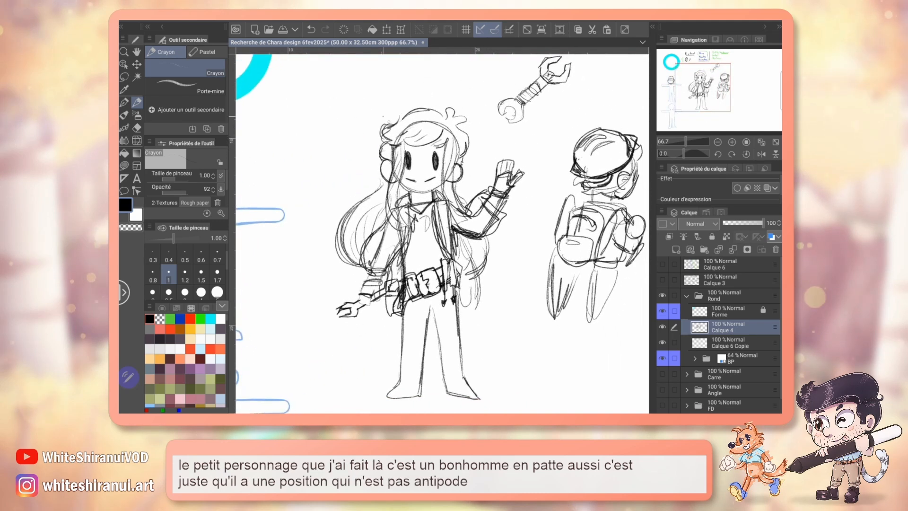
mouse_move(399, 109)
left_mouse_down()
mouse_move(465, 97)
mouse_move(468, 121)
left_mouse_up()
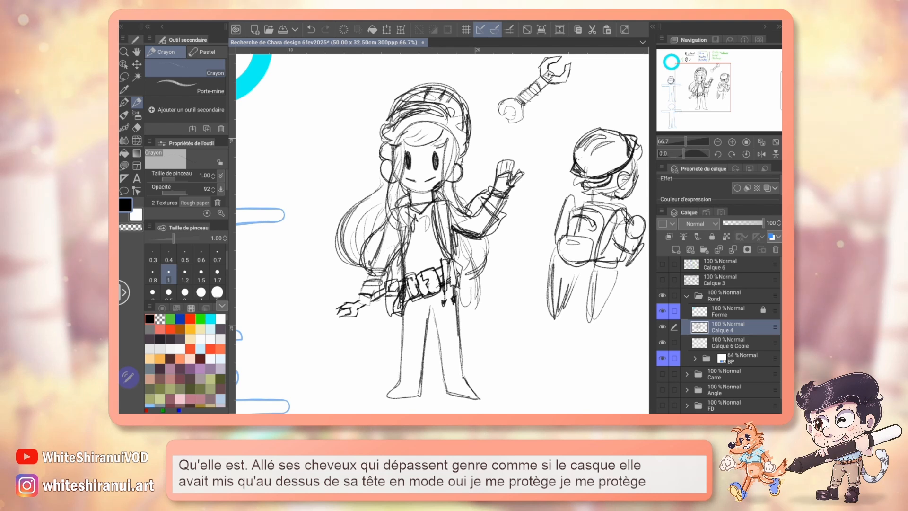
Sketch chunky protective boots with toothed soles and wide straps on the waving child, with loose trousers bunching above them.
mouse_move(443, 234)
left_mouse_down()
mouse_move(415, 231)
mouse_move(395, 200)
mouse_move(429, 158)
mouse_move(433, 135)
left_mouse_up()
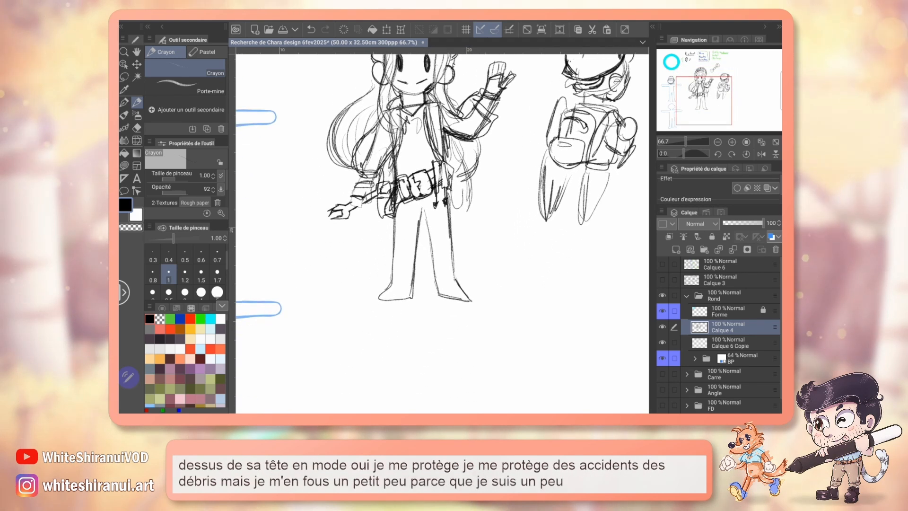
mouse_move(386, 255)
left_mouse_down()
mouse_move(388, 280)
mouse_move(373, 304)
mouse_move(414, 299)
left_mouse_up()
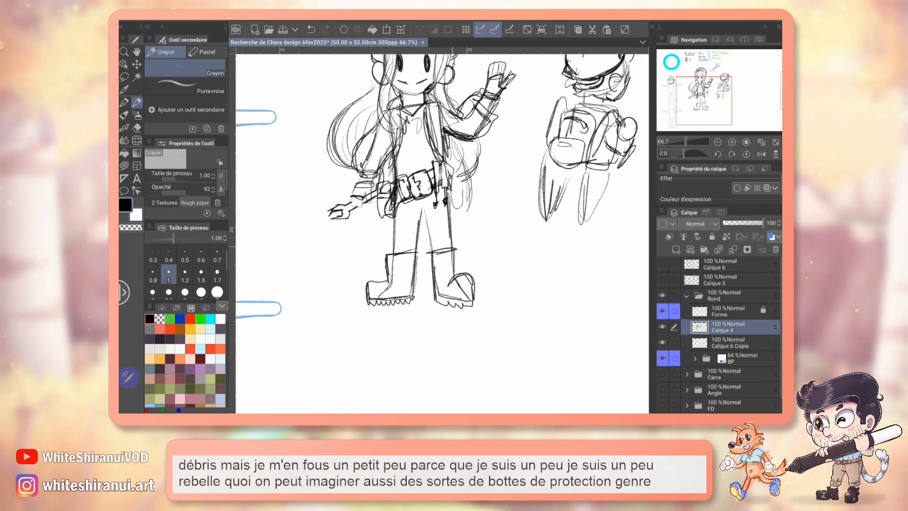
mouse_move(386, 260)
left_mouse_down()
mouse_move(404, 265)
mouse_move(384, 276)
mouse_move(398, 263)
left_mouse_up()
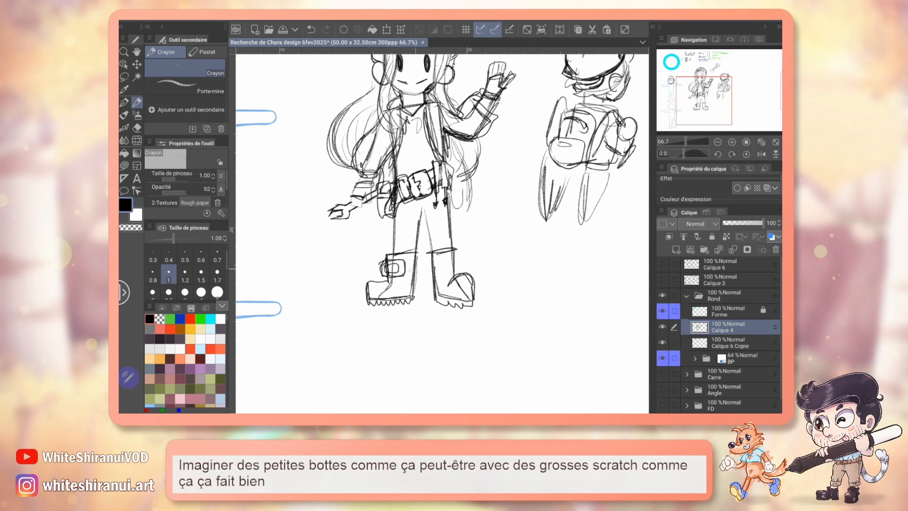
key("ctrl+z")
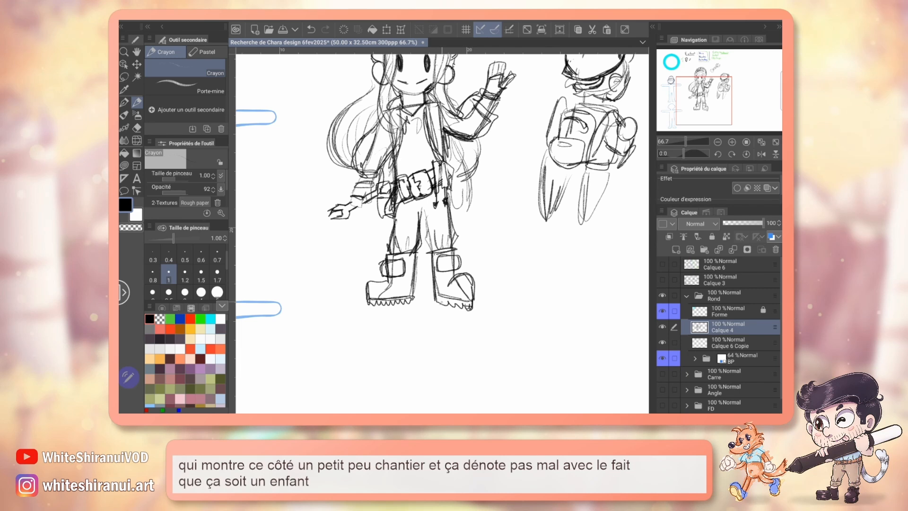
left_click_drag(442, 212, 435, 279)
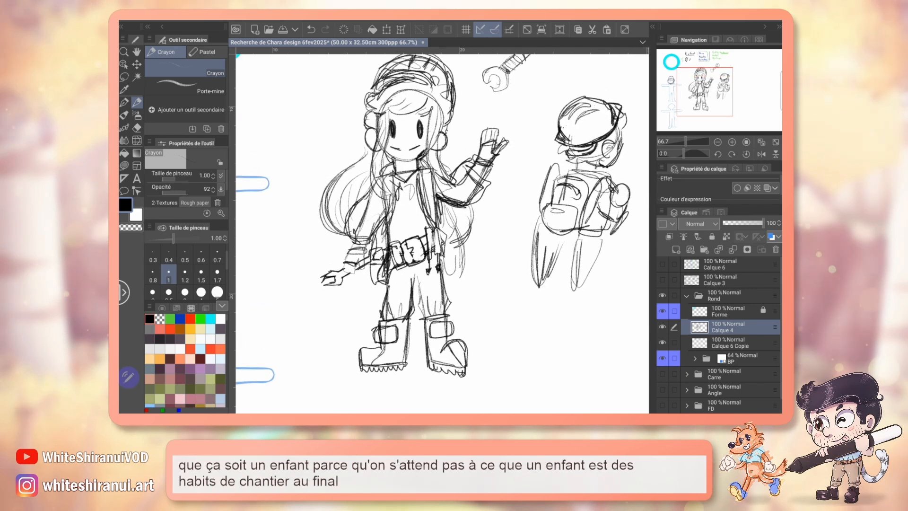
left_click_drag(442, 231, 453, 259)
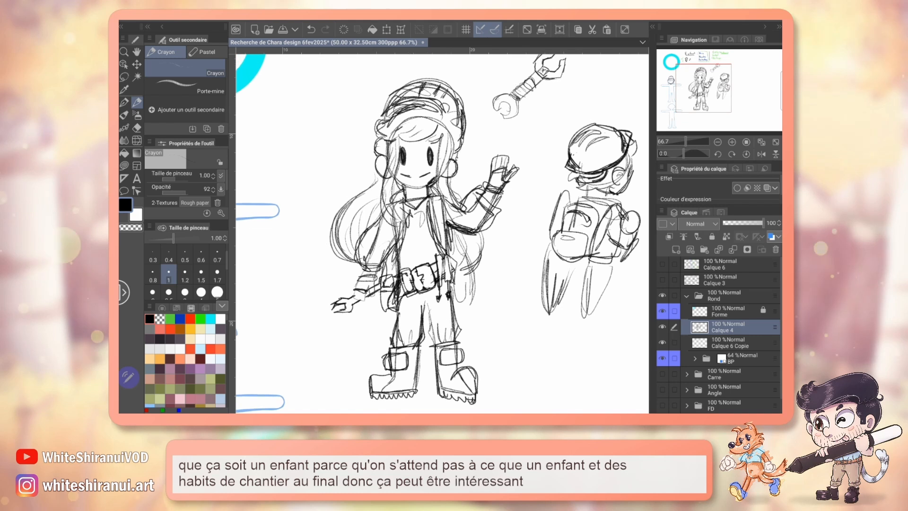
Try a small teddy-bear head logo on the waving child's T-shirt.
key("e")
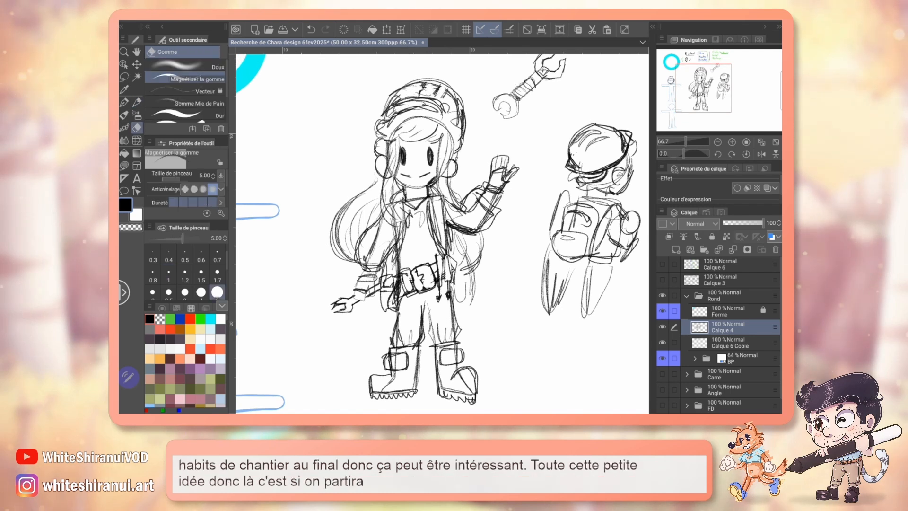
left_click_drag(443, 233, 428, 260)
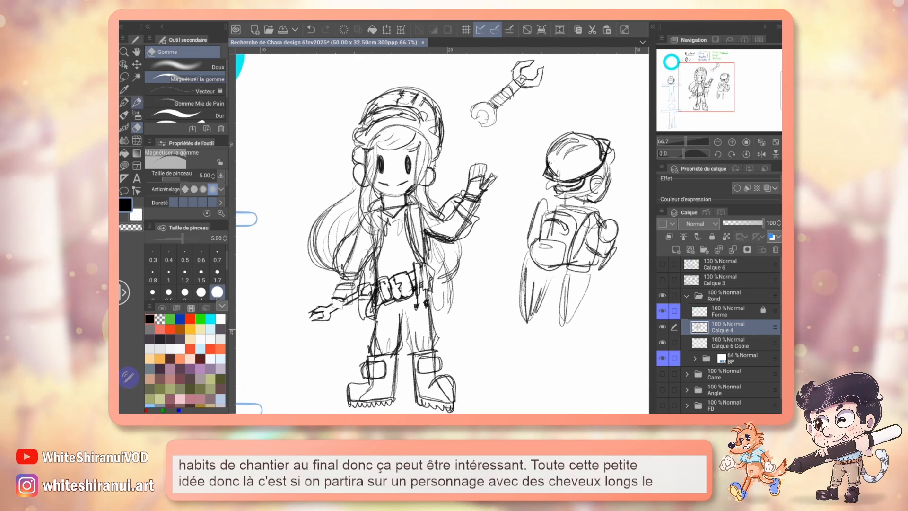
key("p")
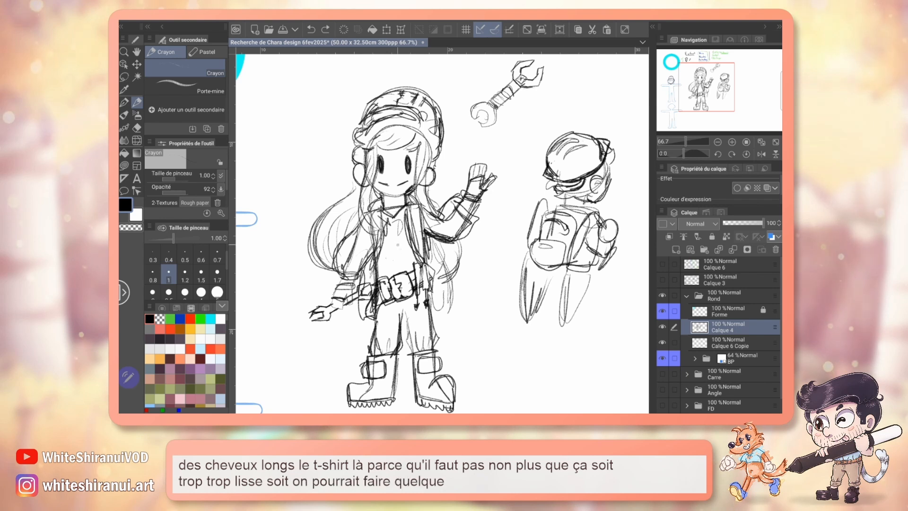
left_click_drag(396, 234, 395, 235)
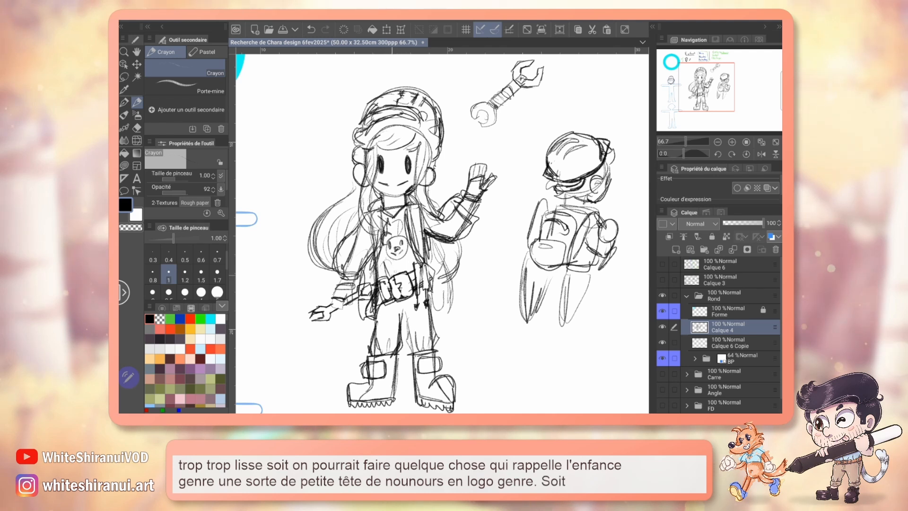
Sketch a diagonal strap across the waving child's chest and add thick, scruffy eyebrows.
left_click_drag(411, 238, 378, 266)
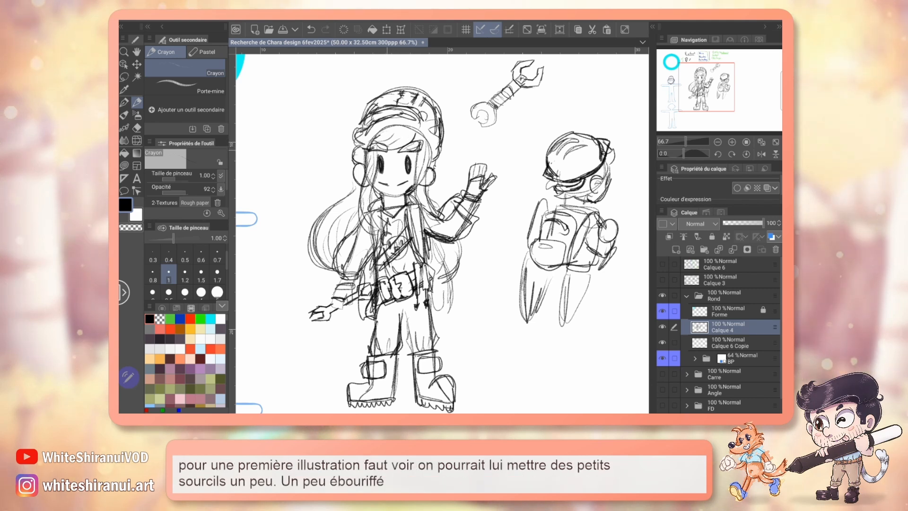
left_click_drag(442, 233, 425, 161)
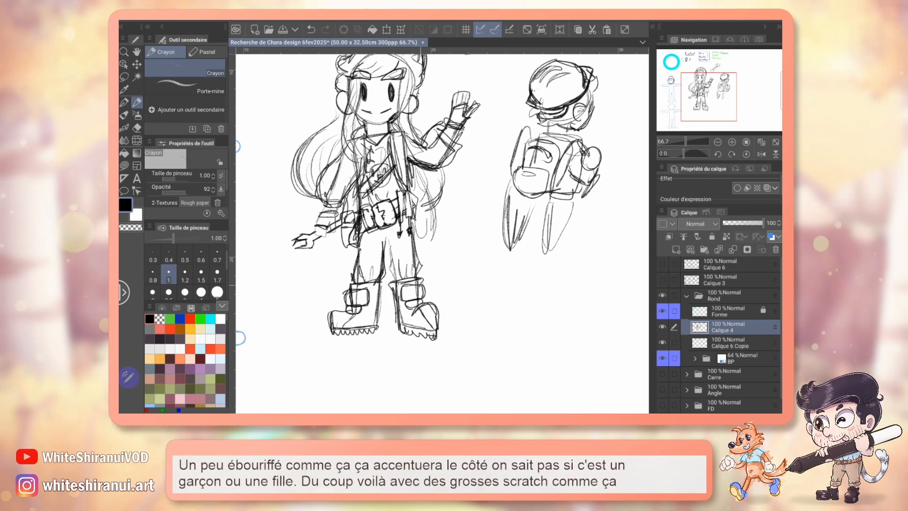
Lasso the waving child, scale the figure down and move it up beside the cyan ring.
left_click_drag(425, 189, 424, 232)
left_click(717, 142)
key("m")
mouse_move(354, 325)
left_mouse_down()
mouse_move(347, 227)
mouse_move(402, 93)
left_mouse_up()
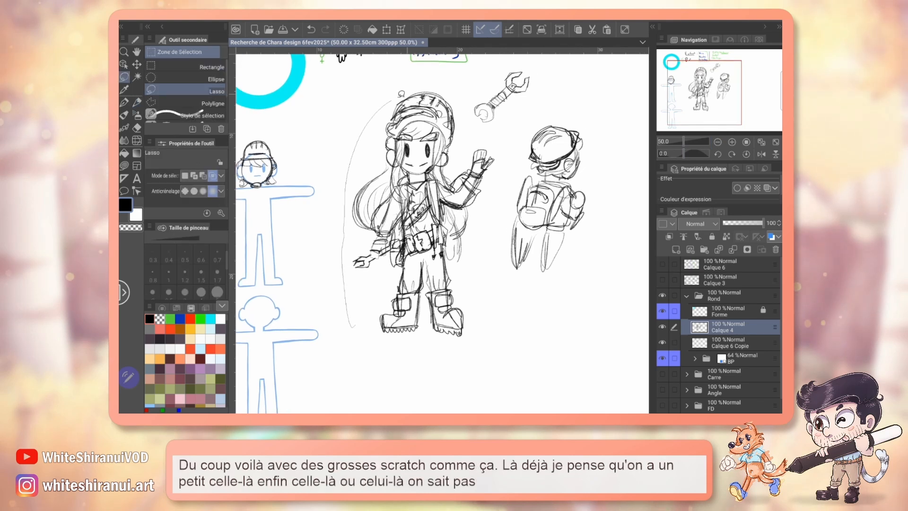
mouse_move(479, 230)
left_mouse_down()
mouse_move(490, 326)
mouse_move(395, 348)
mouse_move(500, 345)
mouse_move(463, 281)
left_mouse_up()
key("ctrl+t")
left_click_drag(430, 234, 409, 178)
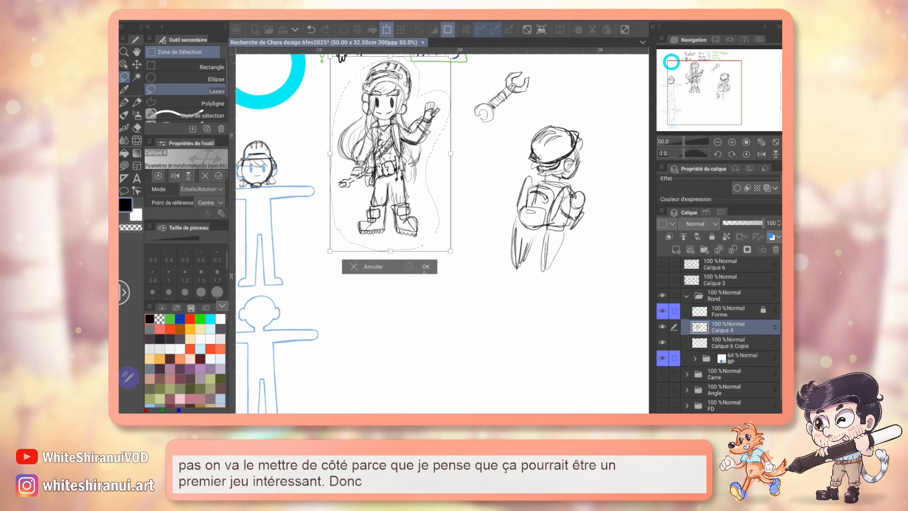
key("Return")
left_click(305, 267)
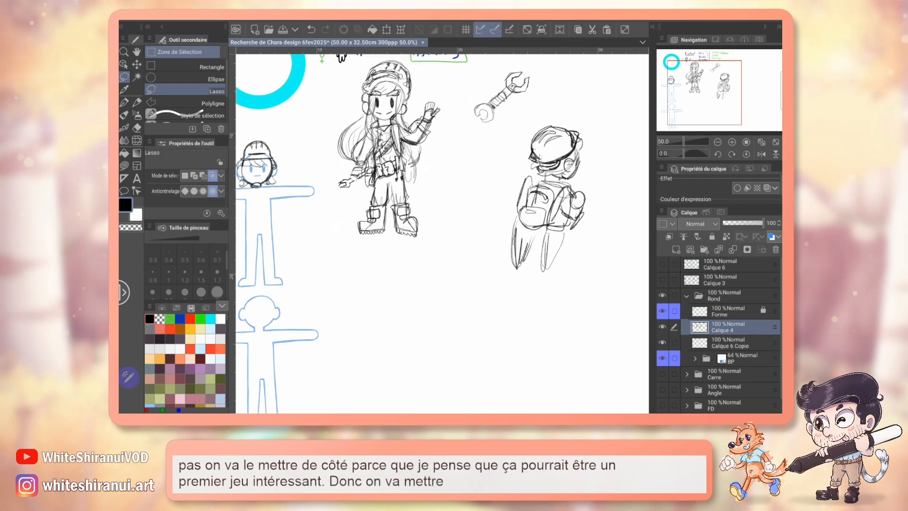
Lasso the back-view child with the backpack, scale it down and move it just under the wrench sketch.
mouse_move(499, 274)
left_mouse_down()
mouse_move(574, 103)
mouse_move(501, 273)
left_mouse_up()
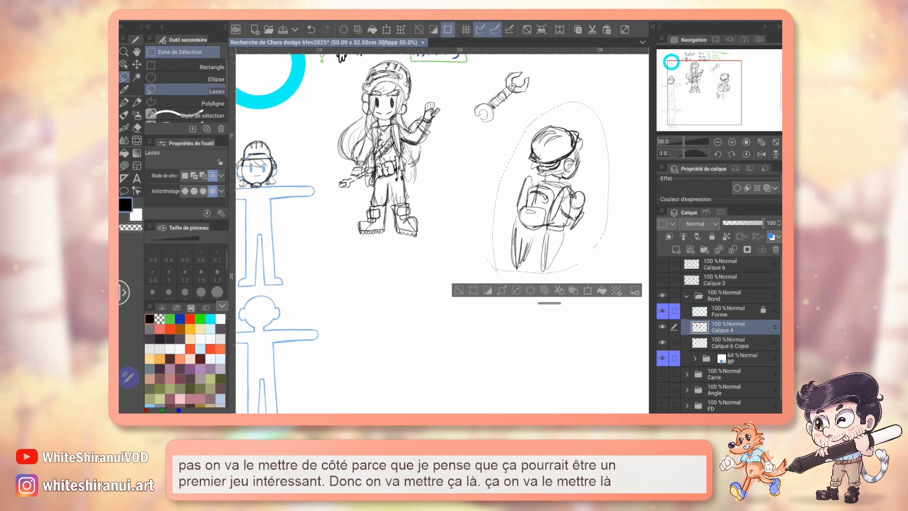
key("ctrl+t")
mouse_move(610, 275)
left_mouse_down()
mouse_move(584, 240)
mouse_move(511, 214)
mouse_move(494, 218)
mouse_move(528, 199)
left_mouse_up()
key("Return")
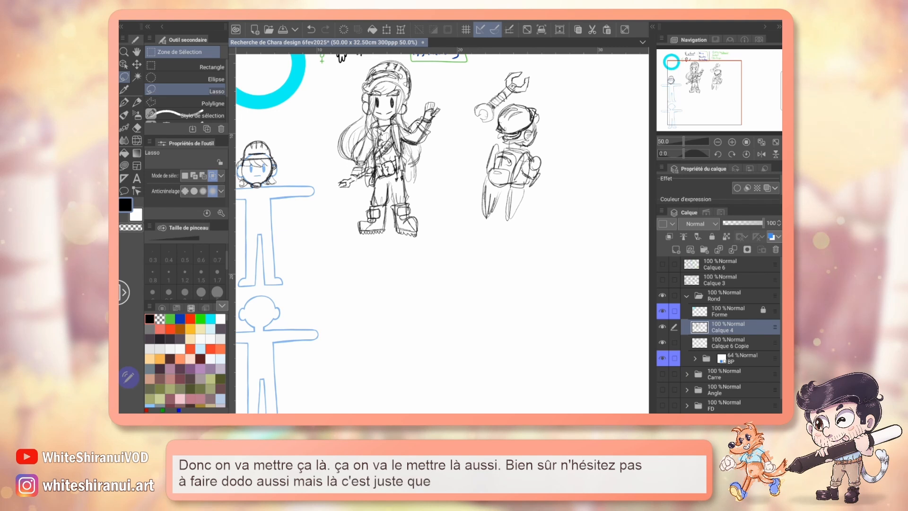
Draw a light construction circle for a new head in the empty space below the waving child.
key("p")
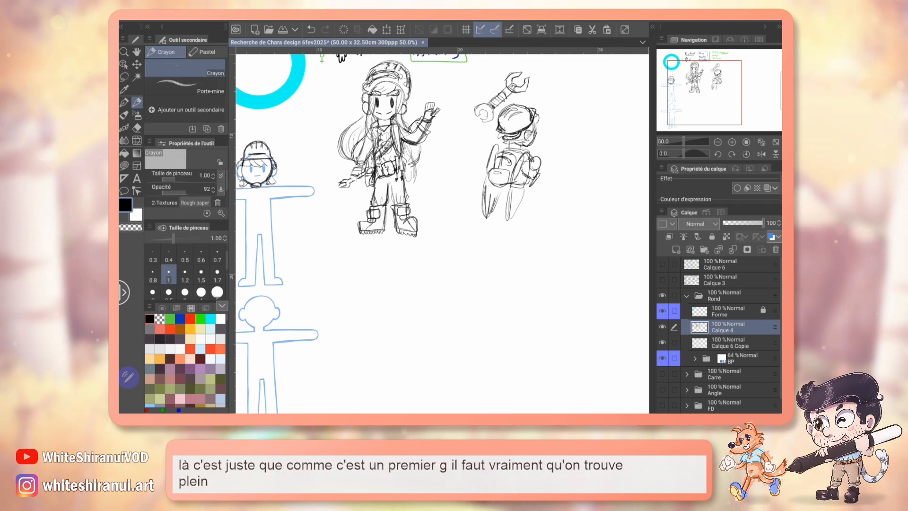
mouse_move(724, 88)
left_mouse_down()
mouse_move(726, 98)
mouse_move(715, 67)
mouse_move(724, 91)
left_mouse_up()
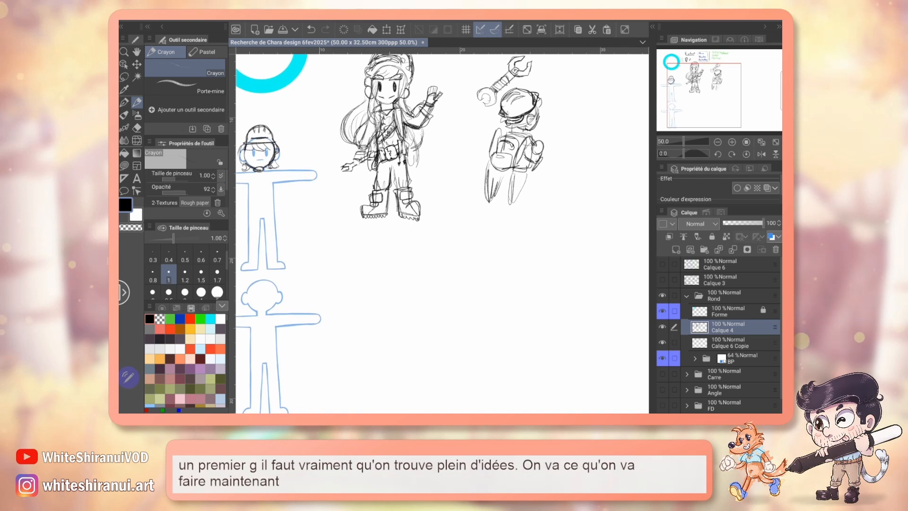
left_click_drag(717, 90, 703, 110)
left_click(732, 142)
mouse_move(399, 178)
left_mouse_down()
mouse_move(408, 241)
mouse_move(381, 184)
left_mouse_up()
Rework the waving child's jacket sleeves into puffier shapes and erase the overlapping lines.
mouse_move(702, 110)
left_mouse_down()
mouse_move(700, 82)
mouse_move(695, 88)
left_mouse_up()
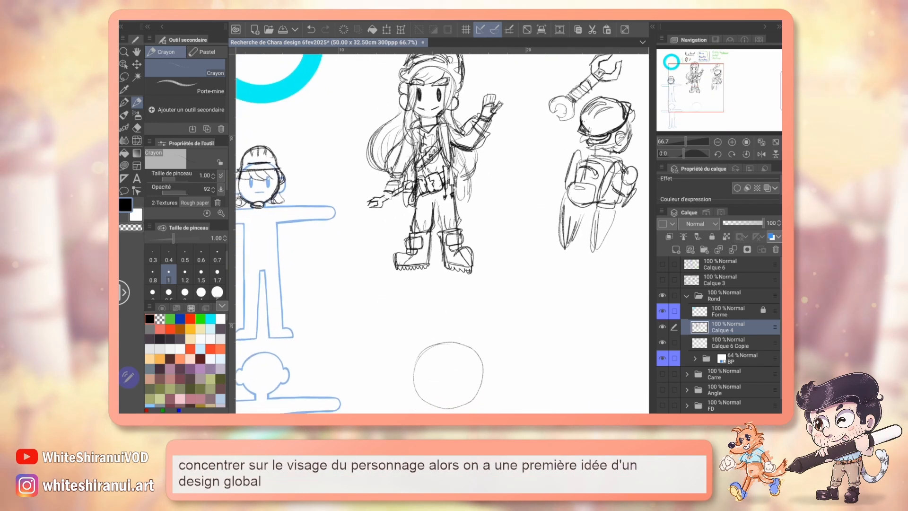
key("e")
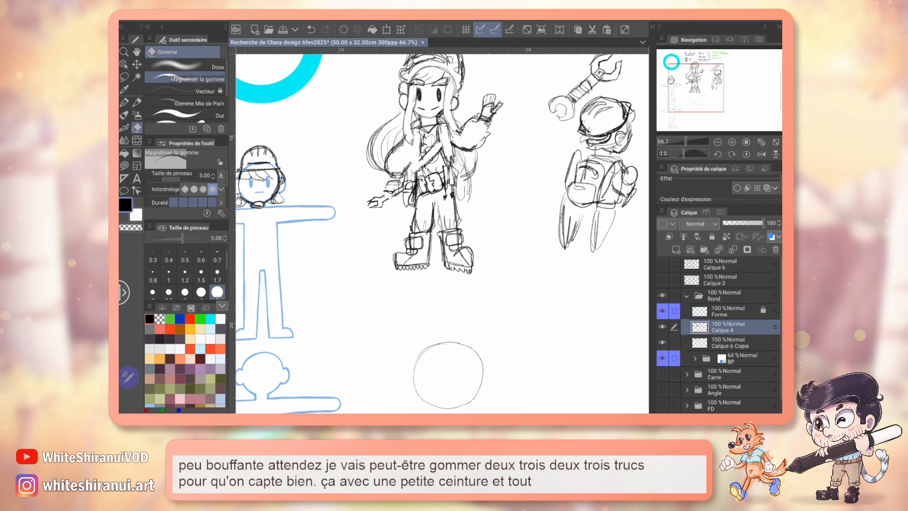
Outline a three-quarter face around the construction circle with a rounded cheek, small pointed chin and a round ear.
scroll(442, 232, "down", 3)
key("p")
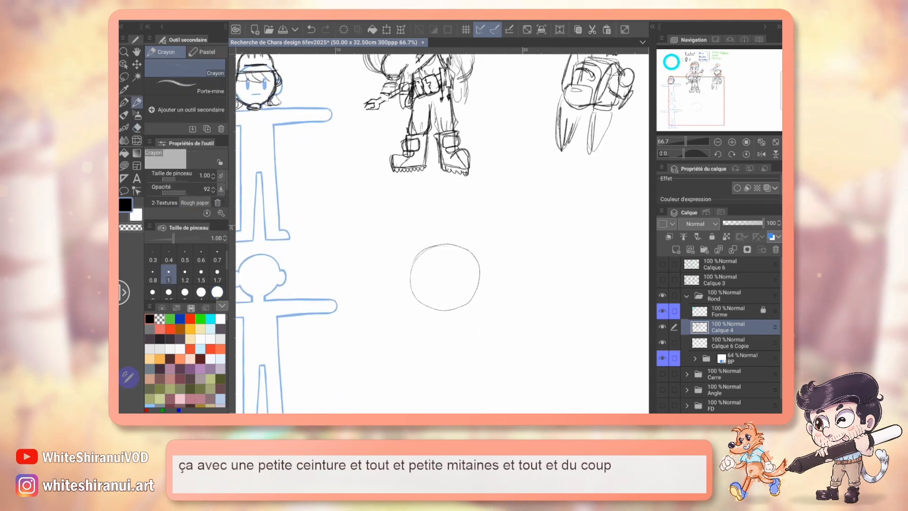
scroll(490, 347, "up", 1)
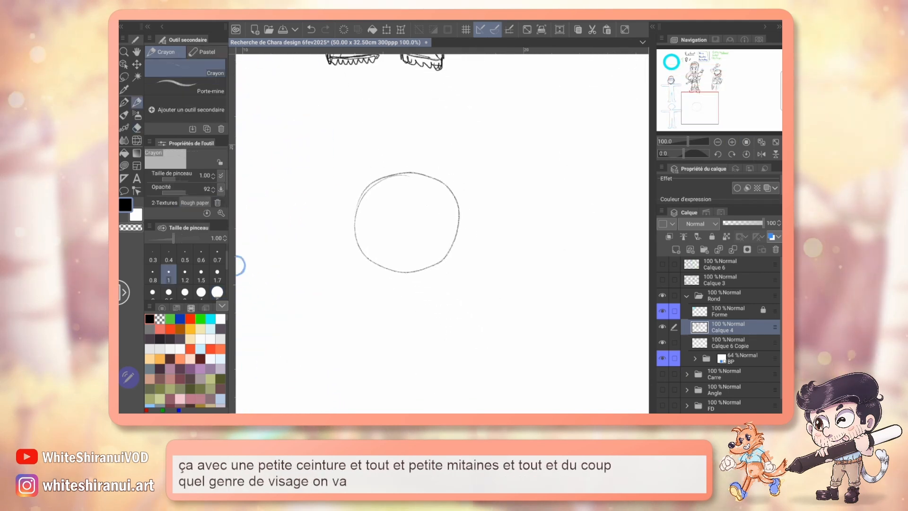
mouse_move(707, 97)
left_mouse_down()
mouse_move(709, 58)
mouse_move(705, 100)
left_mouse_up()
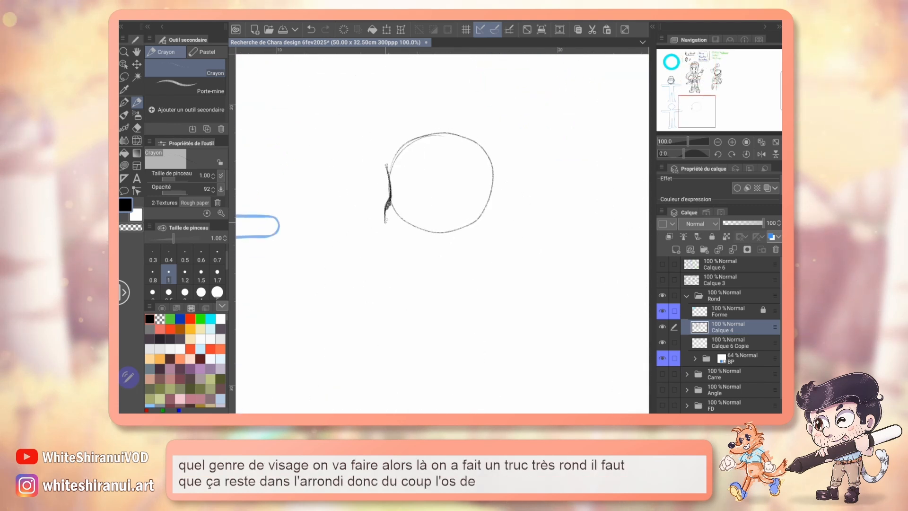
mouse_move(387, 189)
left_mouse_down()
mouse_move(425, 256)
mouse_move(476, 235)
left_mouse_up()
left_click_drag(494, 191, 511, 219)
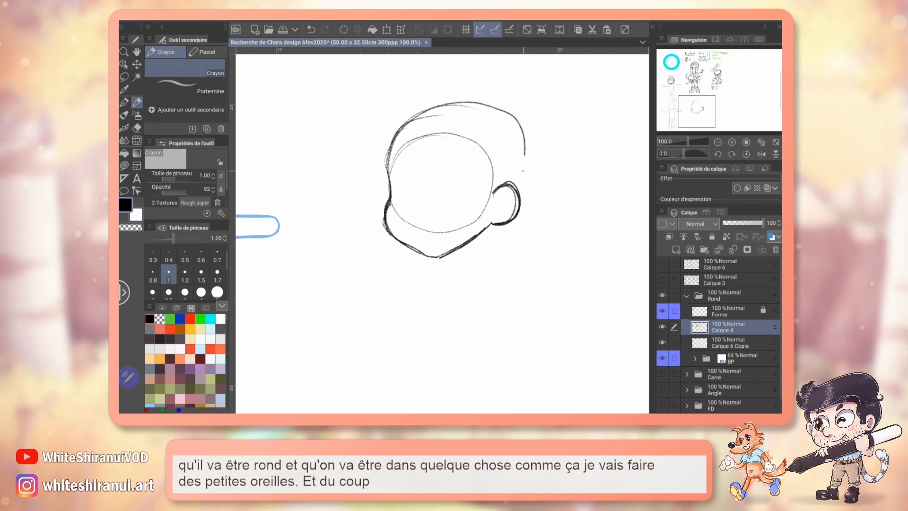
Draw the large rounded skull down to the ear and add a curved centre guideline down the face.
left_click_drag(416, 113, 385, 165)
left_click_drag(520, 123, 529, 156)
left_click_drag(516, 187, 506, 196)
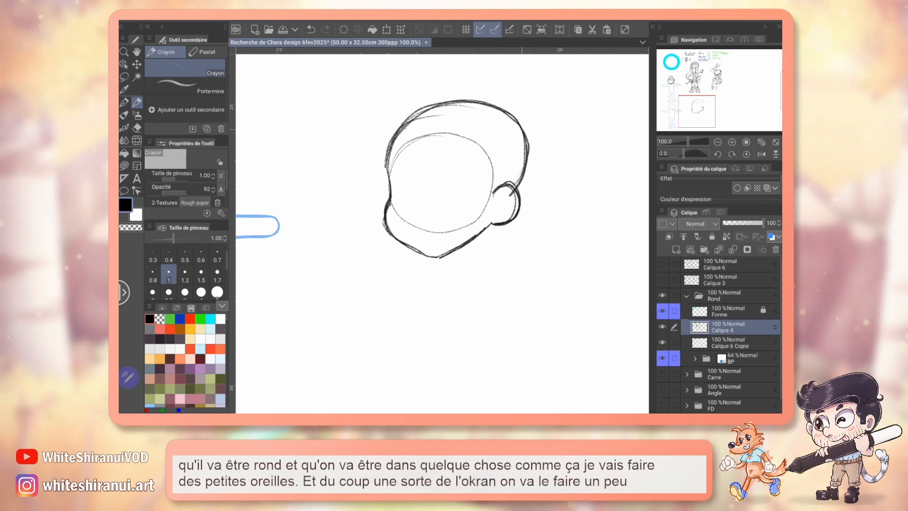
left_click_drag(449, 189, 416, 268)
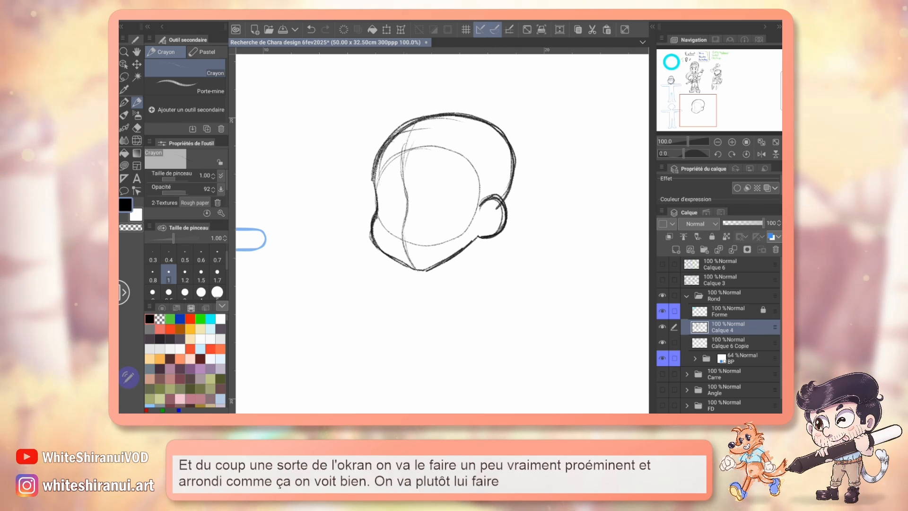
Draw two tall, filled black oval eyes on either side of the face's centre guideline.
left_click_drag(433, 186, 435, 214)
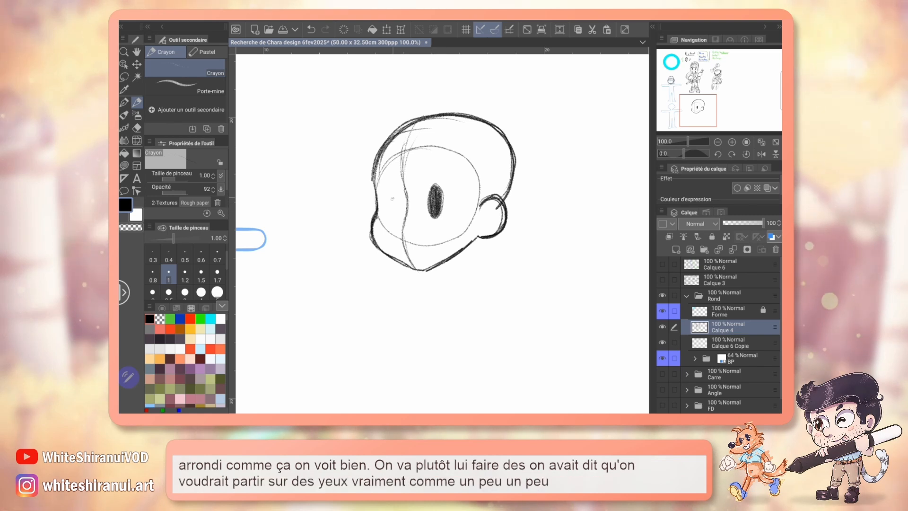
left_click_drag(387, 188, 387, 208)
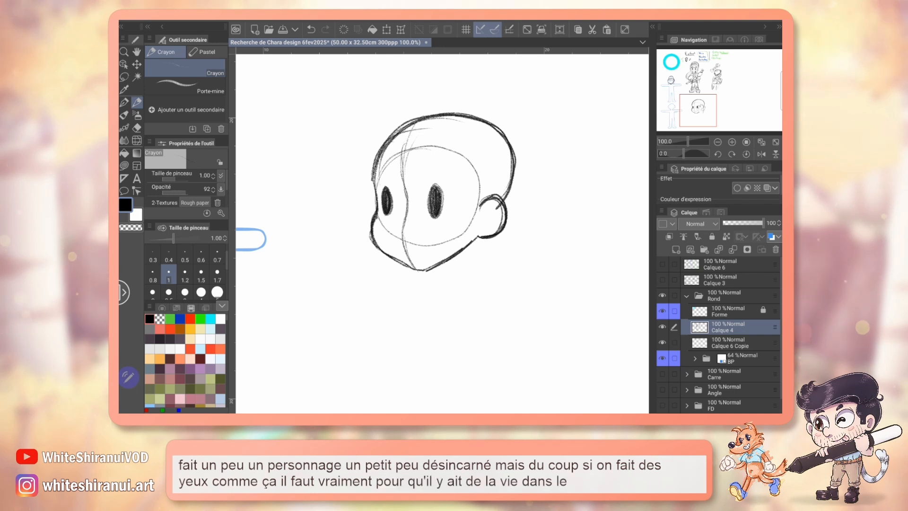
mouse_move(704, 108)
left_mouse_down()
mouse_move(702, 94)
mouse_move(707, 104)
left_mouse_up()
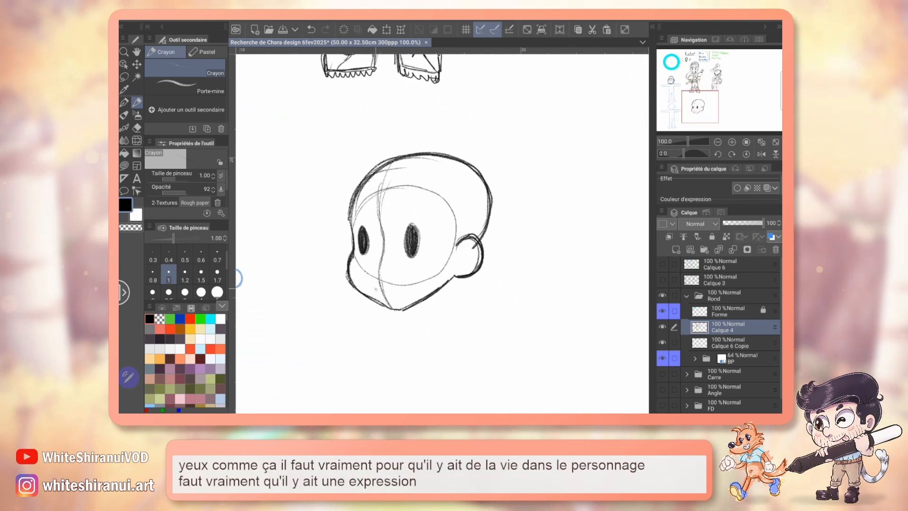
Draw a wide open grin below the eyes with small rounded upper teeth, a dark filled interior and a tongue.
mouse_move(362, 278)
left_mouse_down()
mouse_move(376, 295)
mouse_move(378, 275)
mouse_move(421, 270)
left_mouse_up()
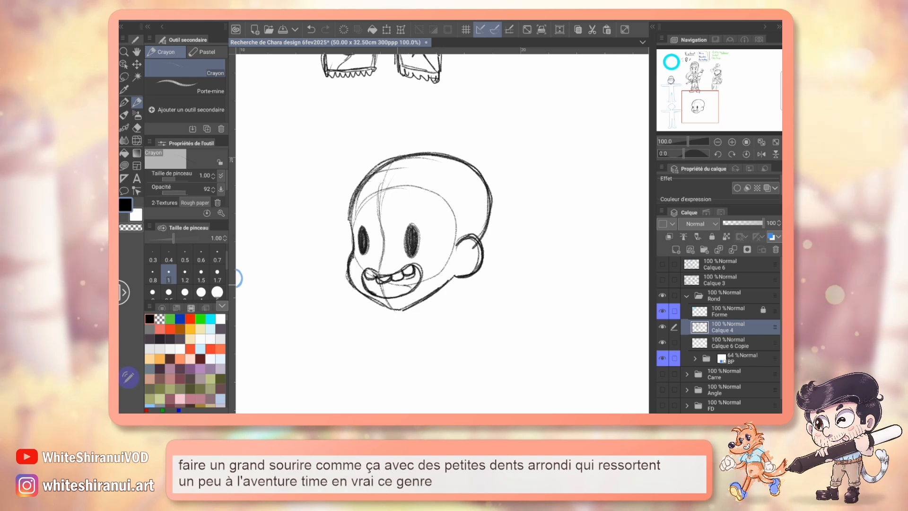
mouse_move(382, 294)
left_mouse_down()
mouse_move(414, 292)
mouse_move(373, 293)
mouse_move(395, 283)
left_mouse_up()
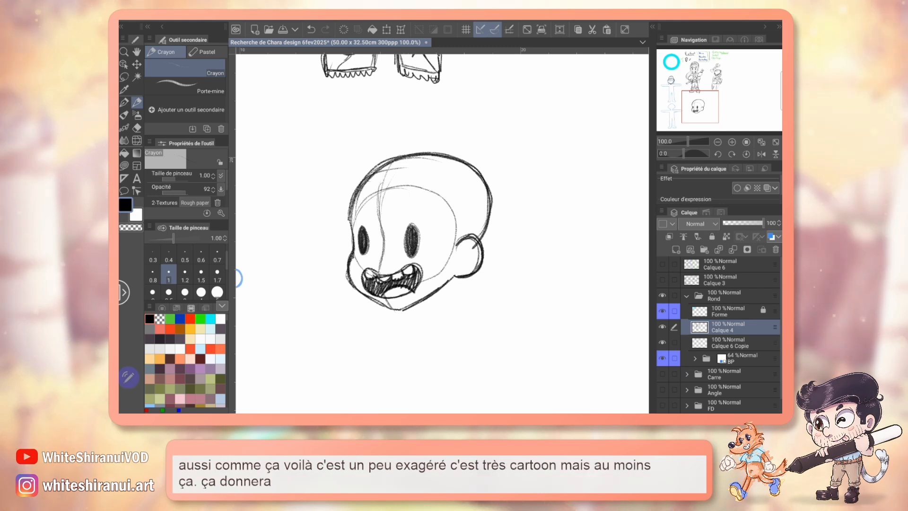
Lasso the eye nearer the ear, move it slightly higher on the face and clear the selection.
key("m")
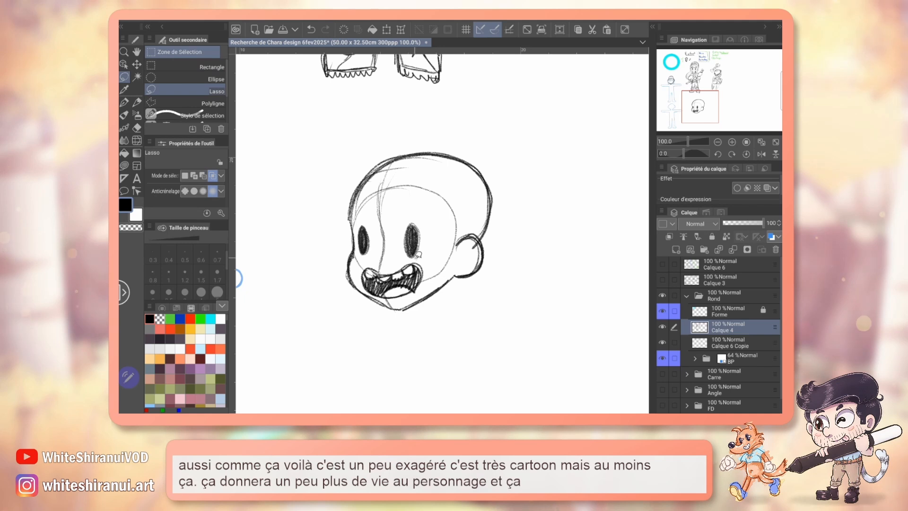
left_click_drag(419, 207, 418, 210)
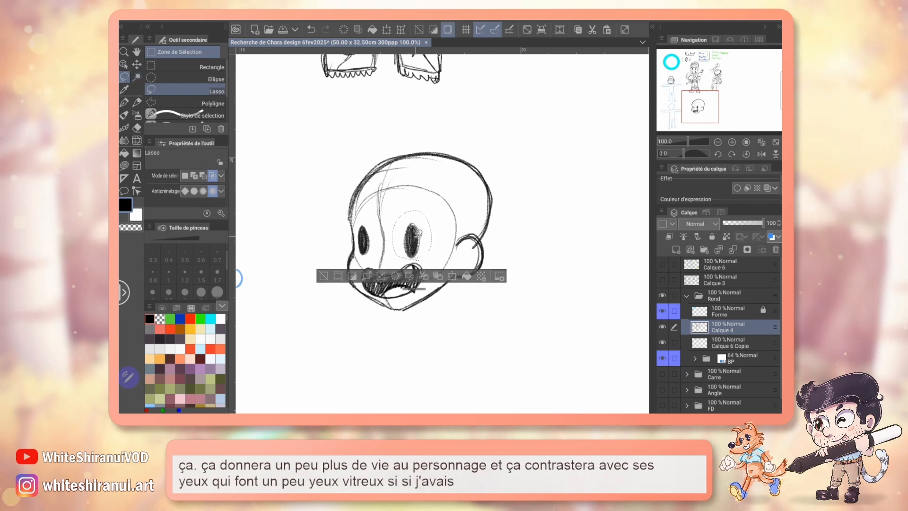
left_click(137, 65)
left_click_drag(419, 244, 418, 237)
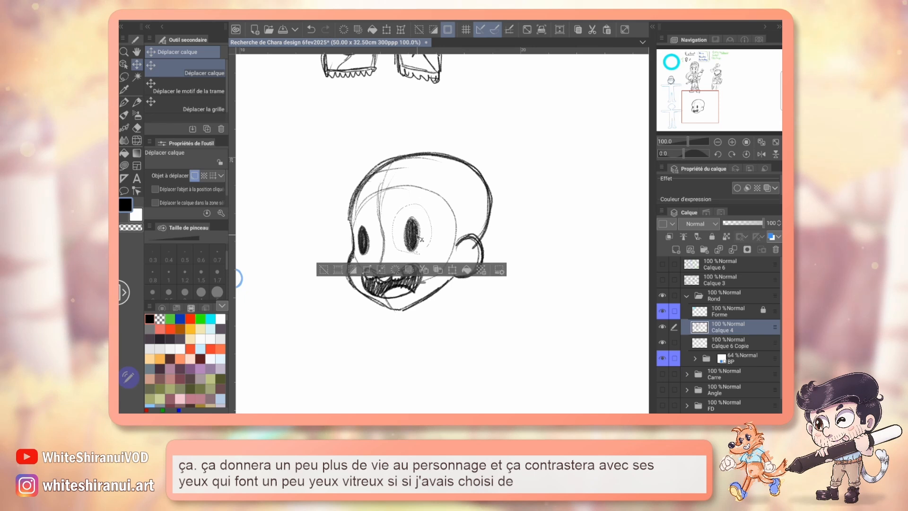
left_click(324, 269)
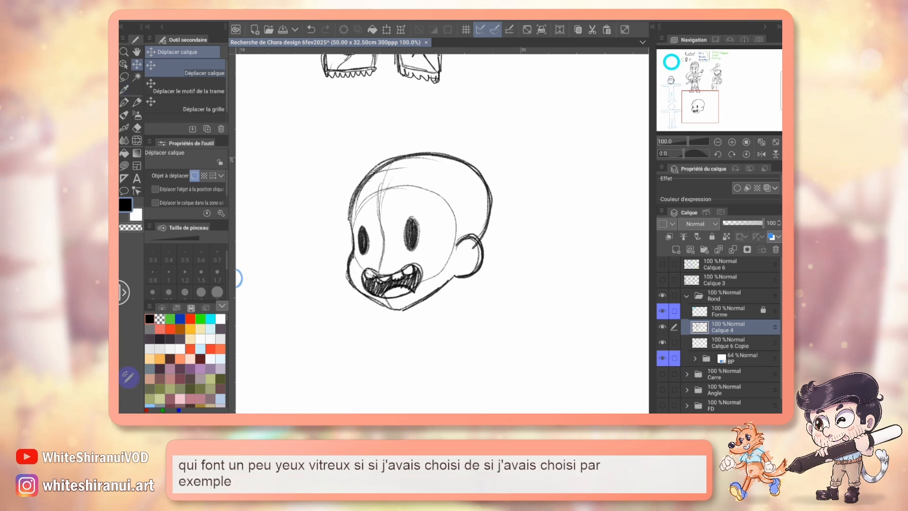
Try replacing the open grin with a short flat line for a mouth, and undo the replacement.
key("m")
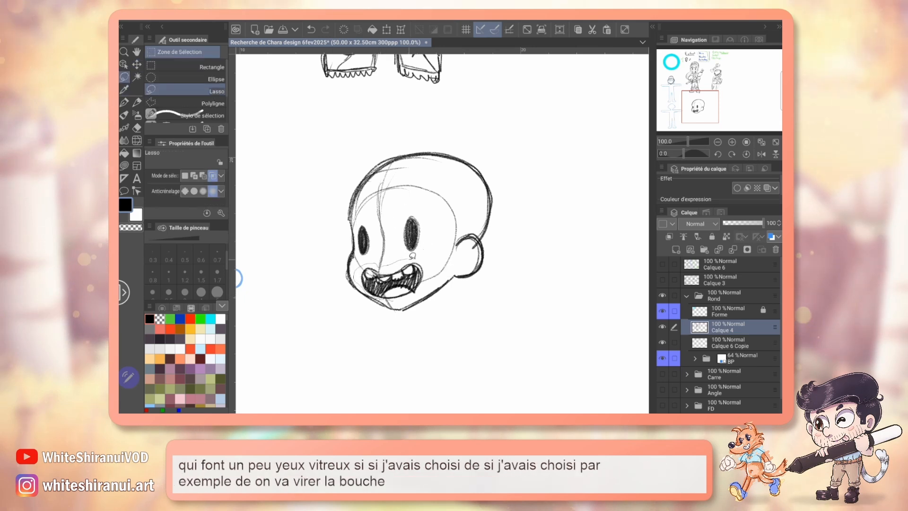
left_click_drag(396, 299, 397, 297)
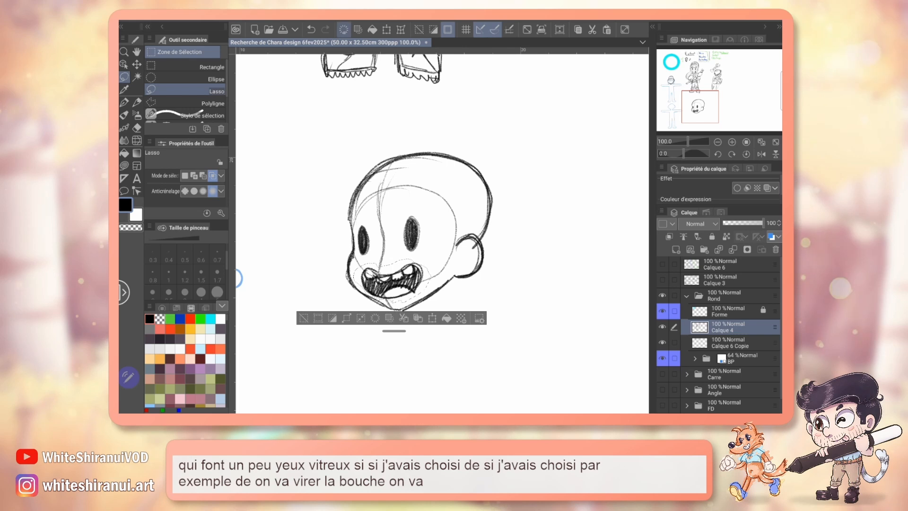
key("Delete")
left_click(304, 317)
key("ctrl+s")
key("p")
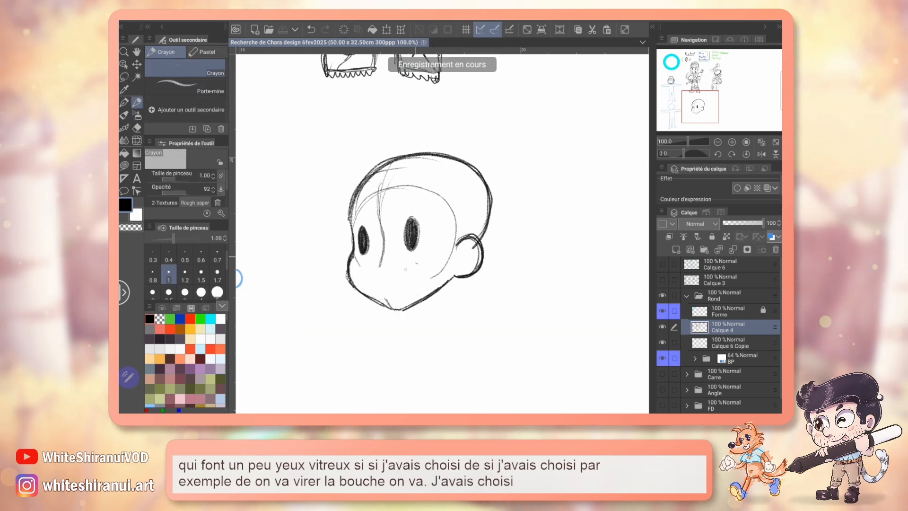
left_click_drag(374, 283, 395, 282)
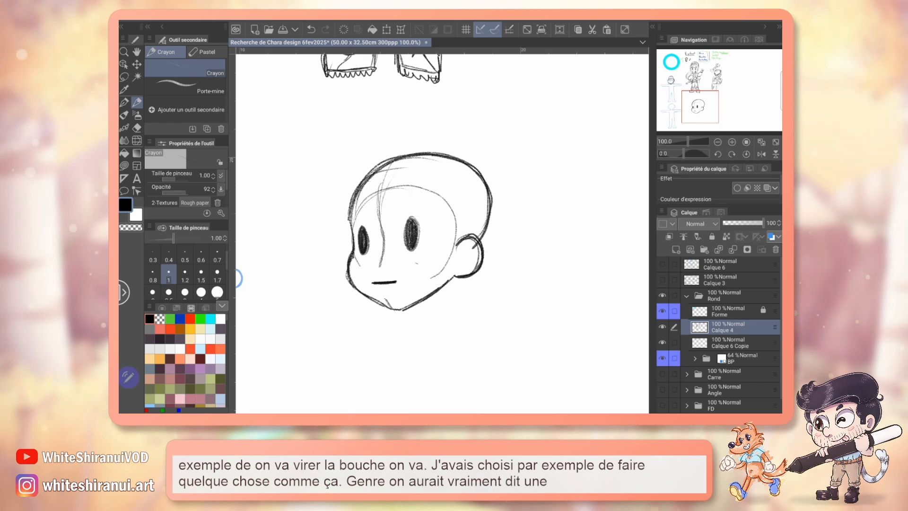
key("ctrl+z")
key("ctrl+z")
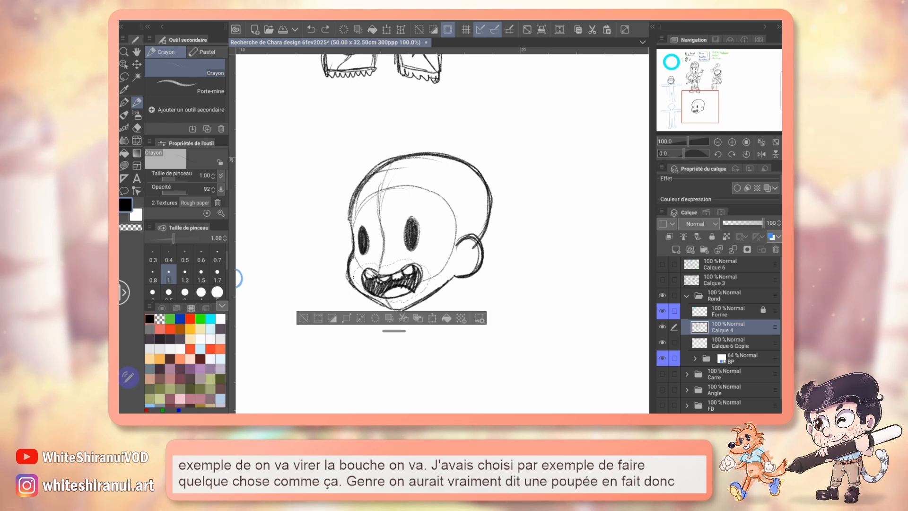
left_click(303, 318)
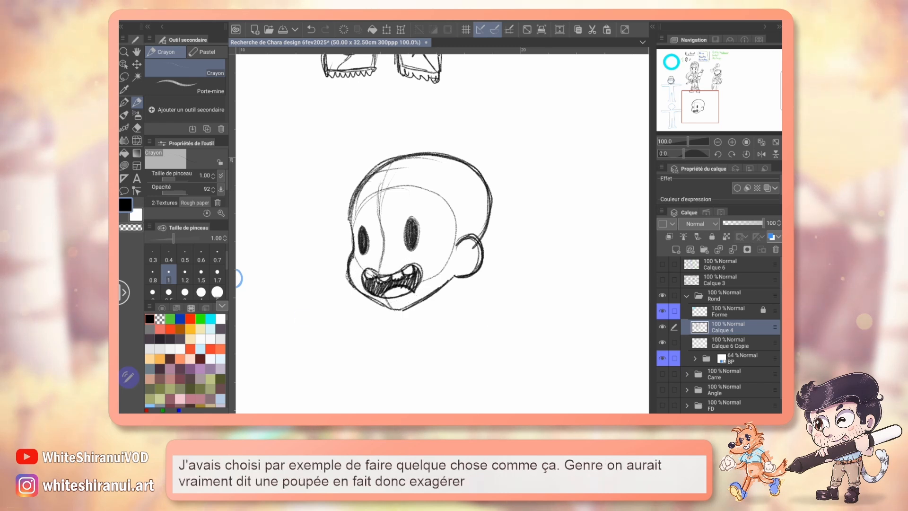
Try a blocky, rectangular eyebrow above the eye nearer the ear, and undo it.
scroll(442, 233, "up", 7)
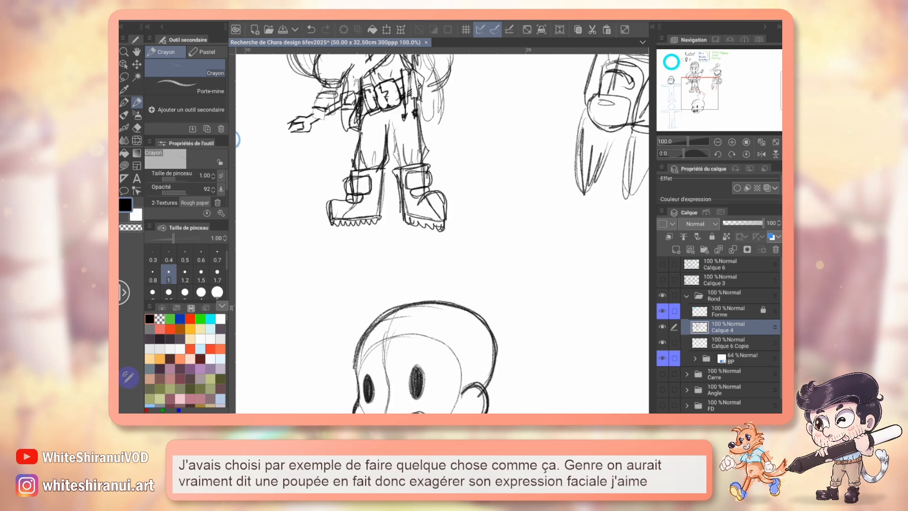
scroll(242, 287, "down", 7)
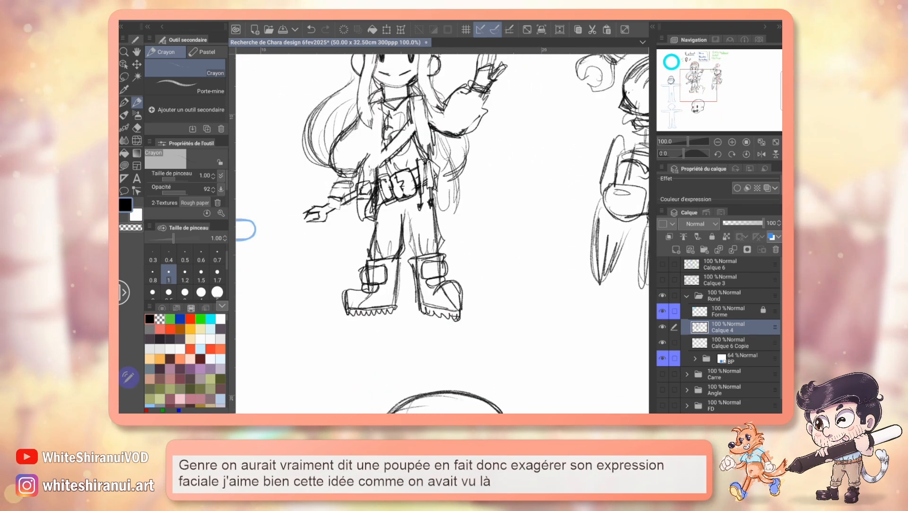
left_click_drag(407, 212, 422, 205)
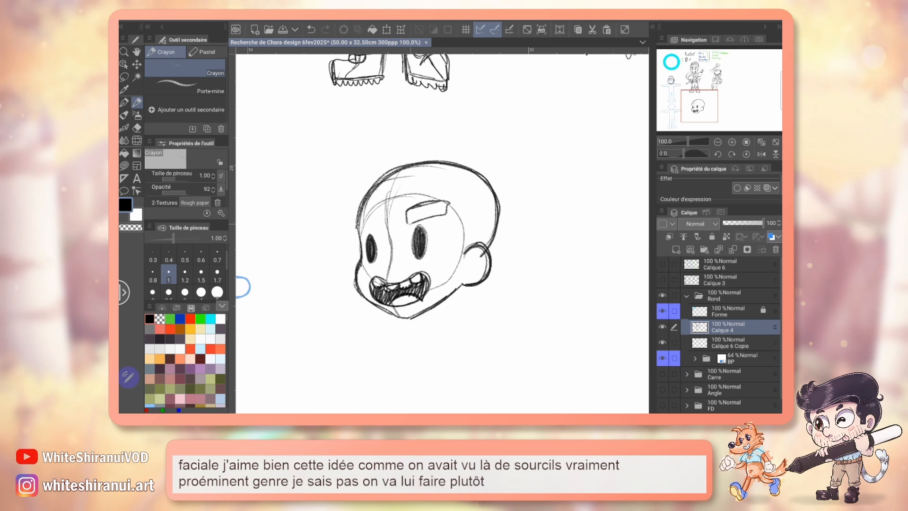
left_click_drag(436, 204, 442, 213)
key("ctrl+z")
key("ctrl+z")
key("ctrl+z")
key("ctrl+z")
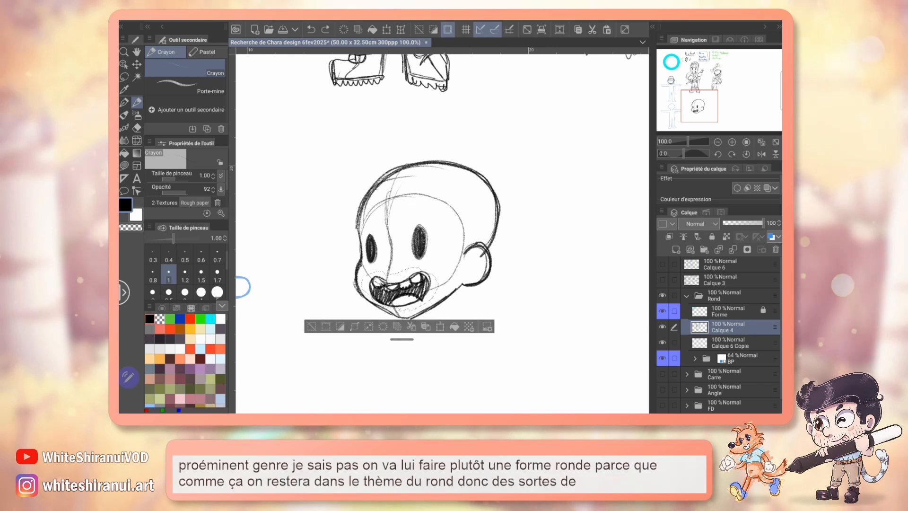
key("ctrl+d")
Draw a small rounded oval eyebrow above each eye and undo the trial nose.
mouse_move(416, 202)
left_mouse_down()
mouse_move(408, 213)
mouse_move(428, 211)
left_mouse_up()
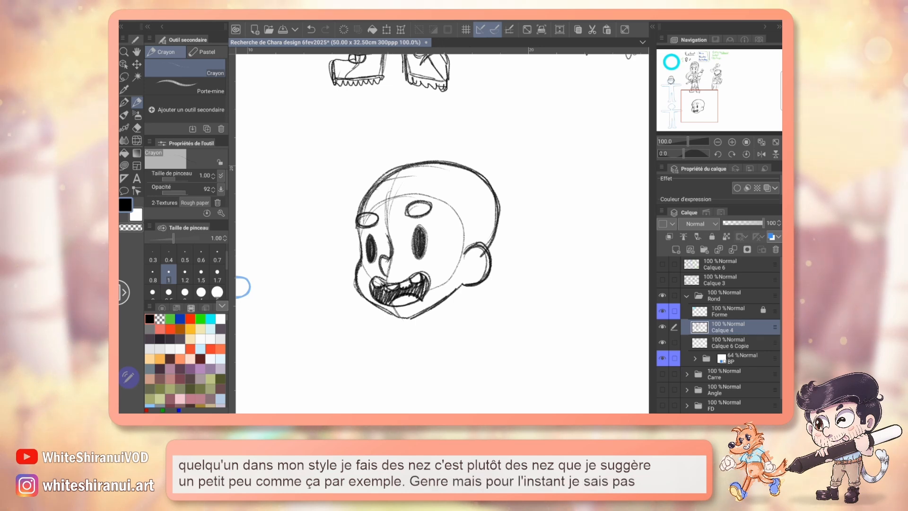
key("ctrl+z")
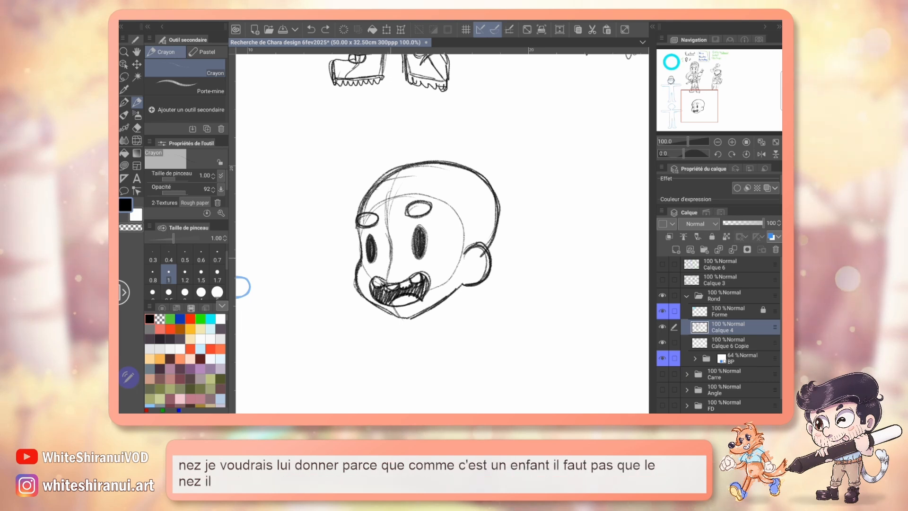
Draw a small rounded nose between the eyes, open its inner side and erase the centre guideline across the face.
left_click_drag(374, 241, 359, 273)
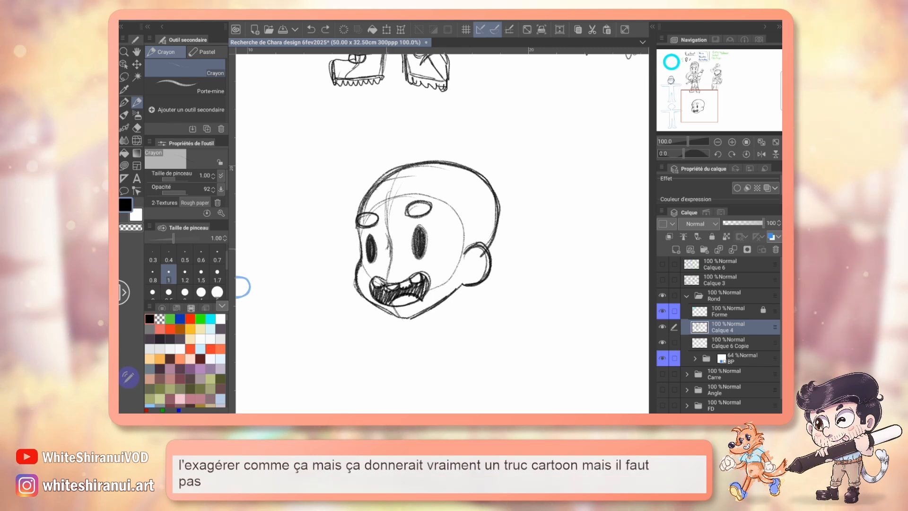
key("ctrl+z")
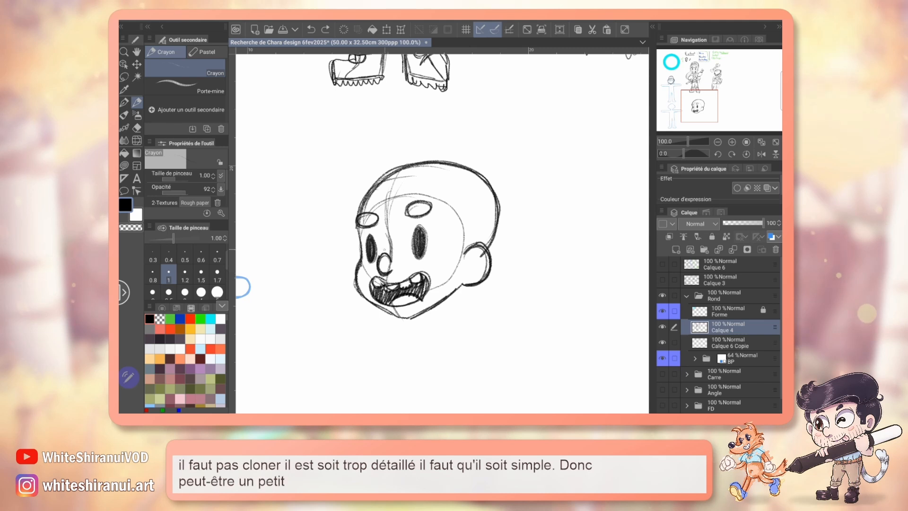
key("e")
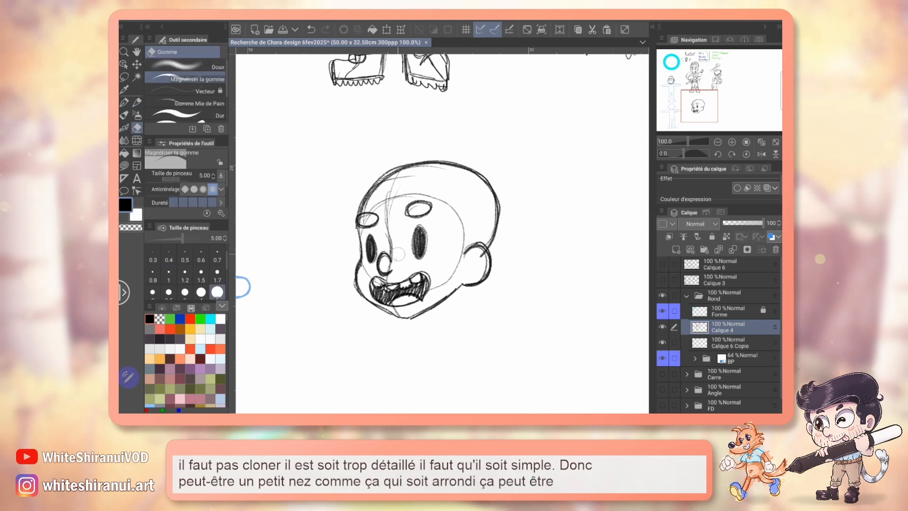
mouse_move(396, 255)
left_mouse_down()
mouse_move(392, 267)
mouse_move(388, 213)
left_mouse_up()
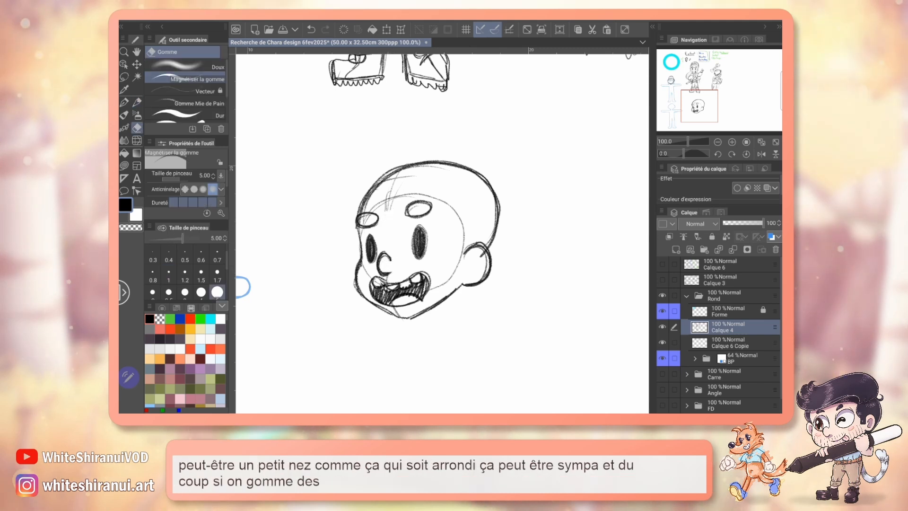
key("p")
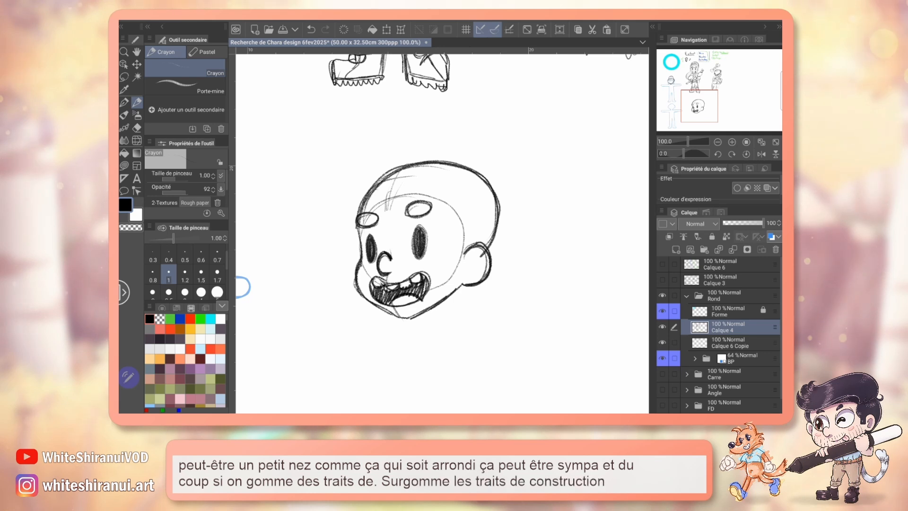
Sketch loose round volumes for the fringe and hair over the skull, plus a long curved lock beside the cheek.
scroll(241, 298, "up", 5)
scroll(244, 302, "down", 3)
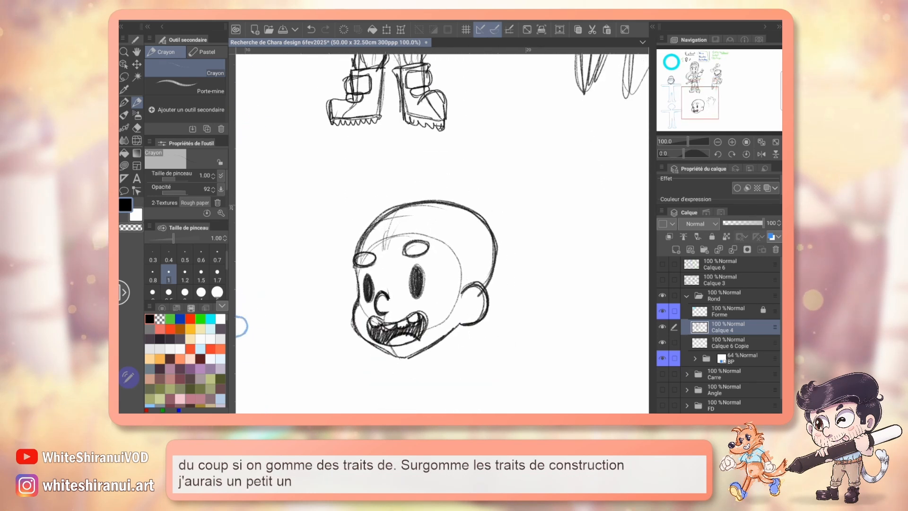
scroll(241, 327, "up", 8)
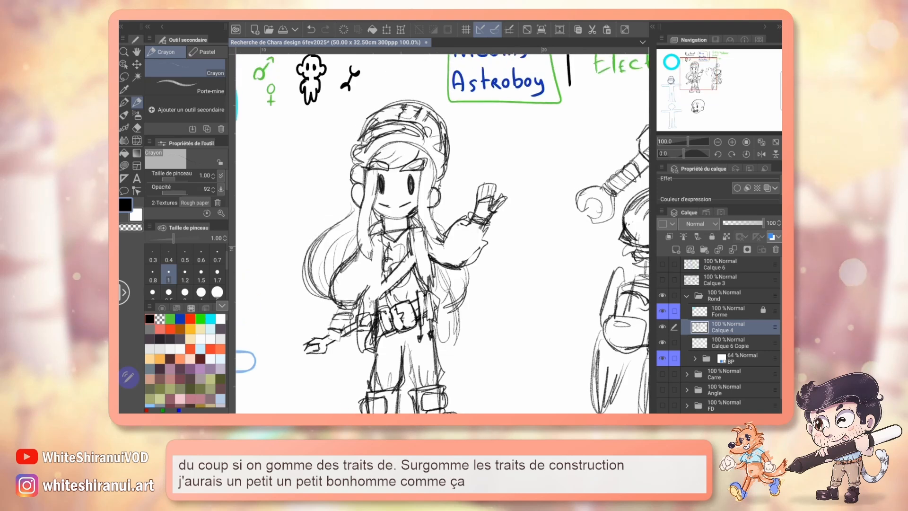
scroll(236, 330, "down", 8)
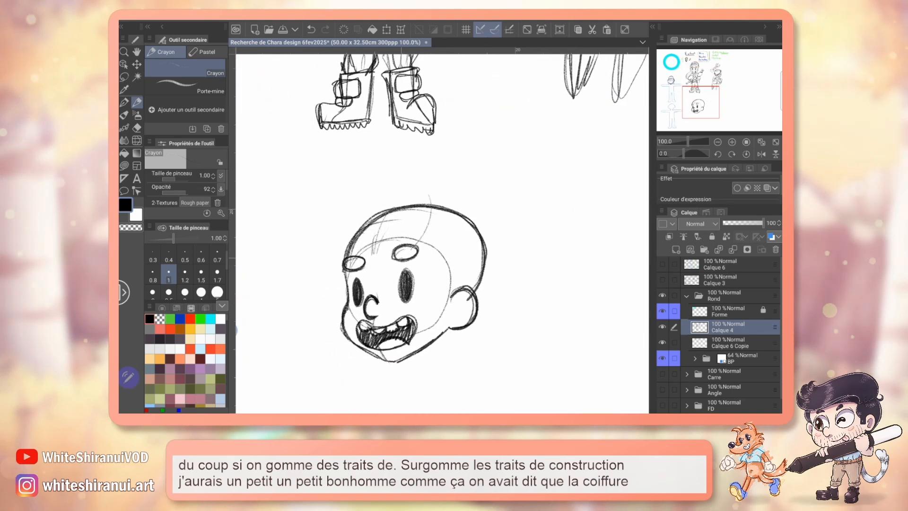
mouse_move(362, 195)
left_mouse_down()
mouse_move(330, 274)
mouse_move(435, 204)
left_mouse_up()
left_click_drag(364, 186, 313, 271)
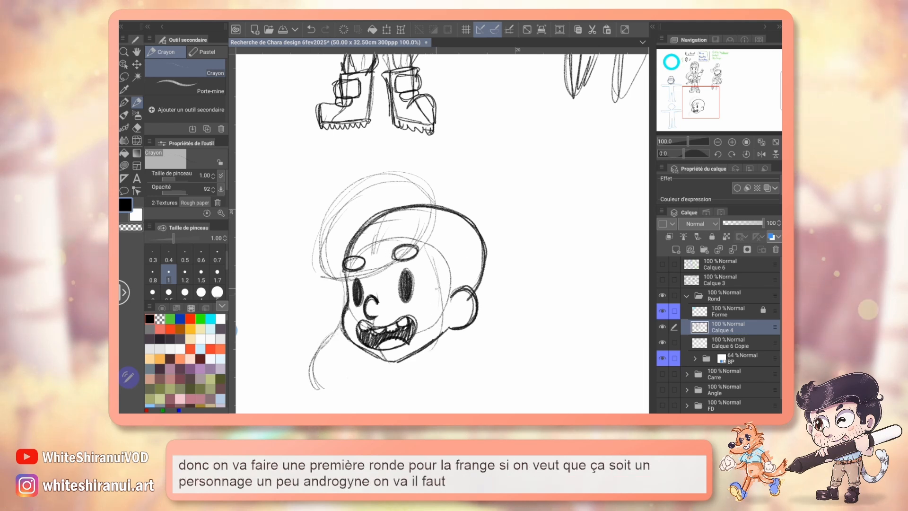
left_click_drag(441, 238, 471, 271)
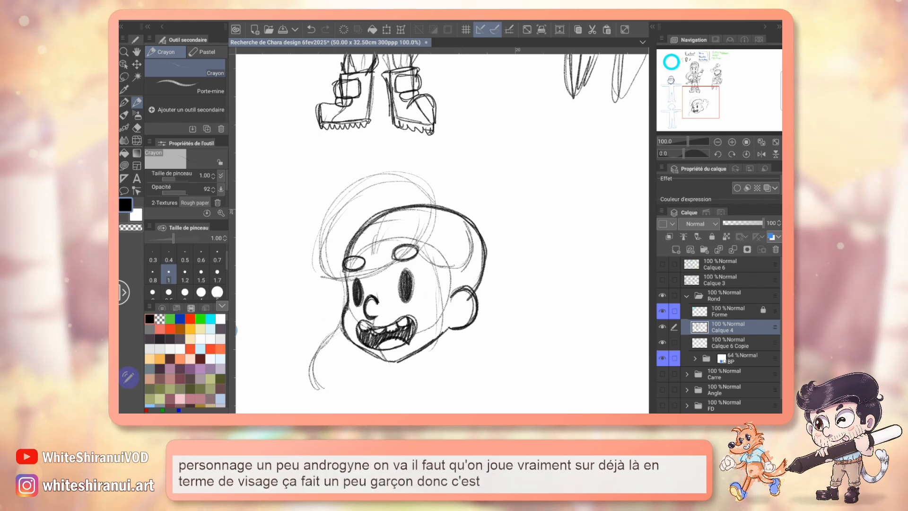
left_click_drag(425, 294, 388, 243)
left_click_drag(416, 147, 437, 186)
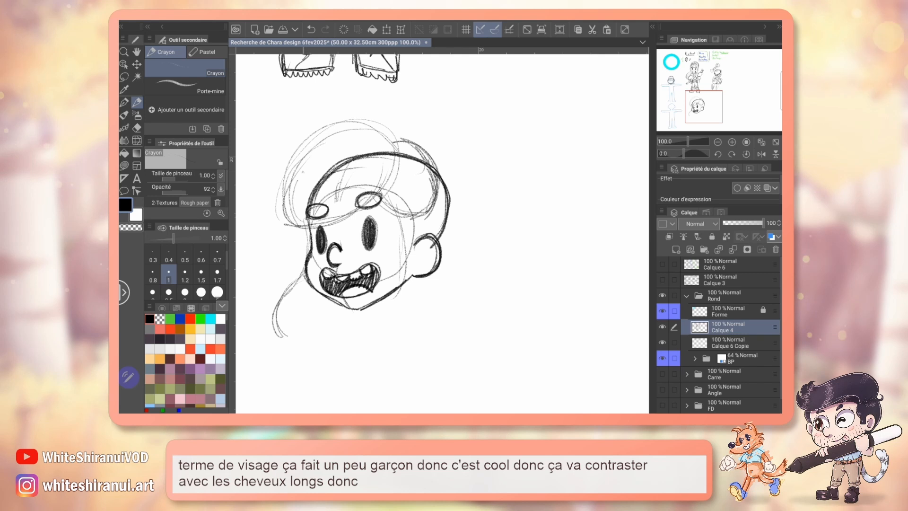
Sketch light strokes for the swept hair volume above the head and a lock hanging below the jaw near the ear.
left_click_drag(342, 136, 383, 140)
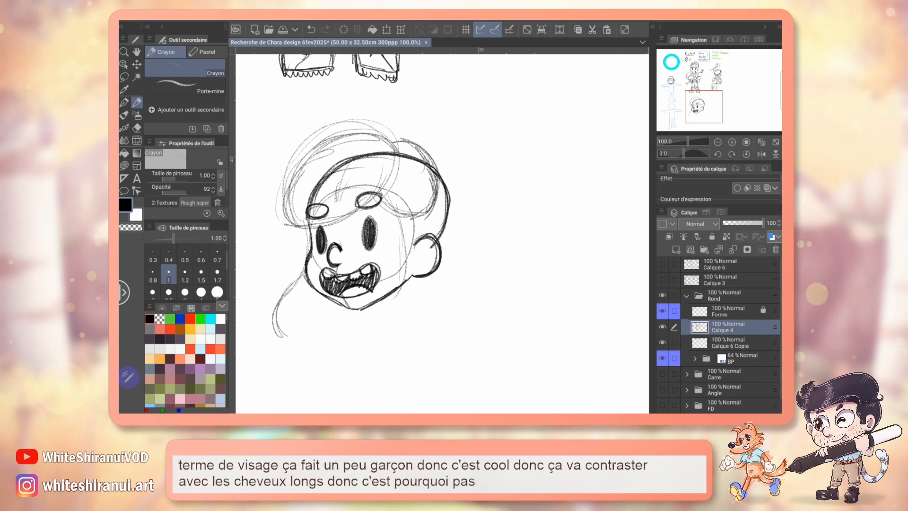
left_click_drag(401, 281, 391, 338)
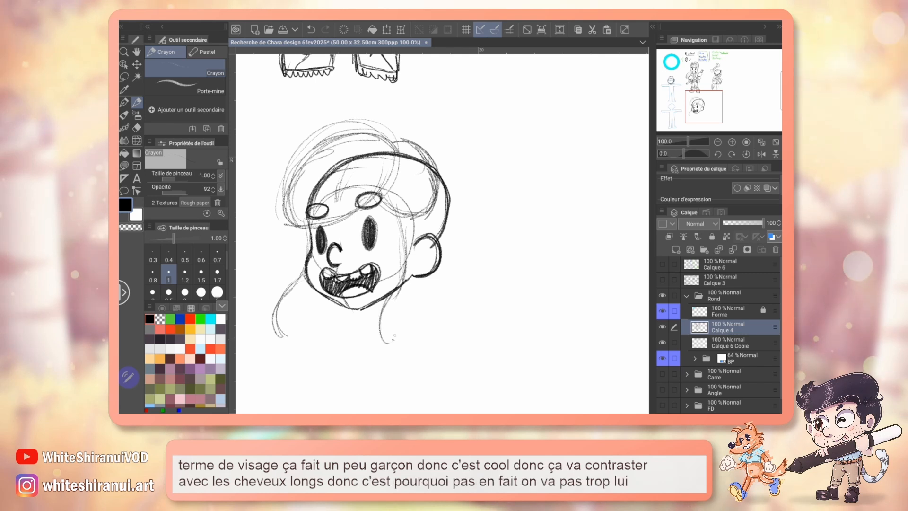
scroll(442, 233, "up", 1)
scroll(442, 233, "up", 7)
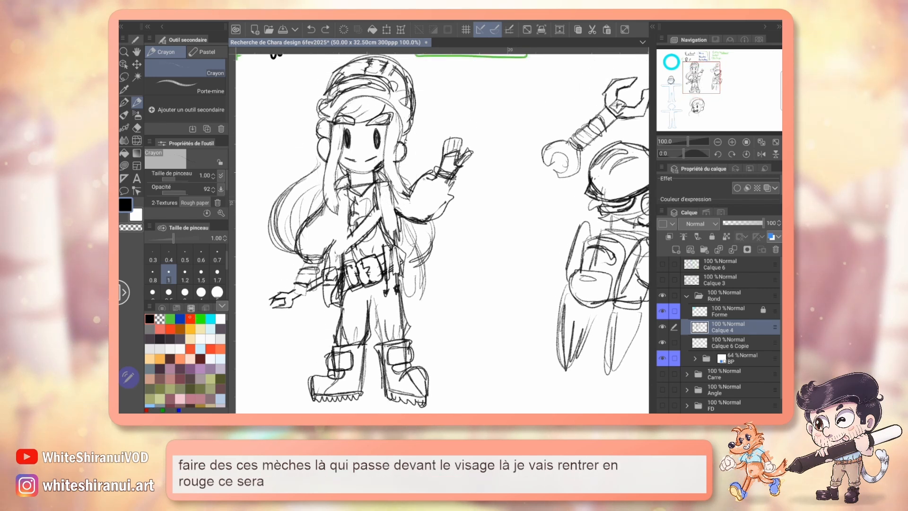
left_click(190, 318)
mouse_move(334, 118)
left_mouse_down()
mouse_move(328, 213)
mouse_move(335, 208)
left_mouse_up()
left_click_drag(381, 133, 397, 204)
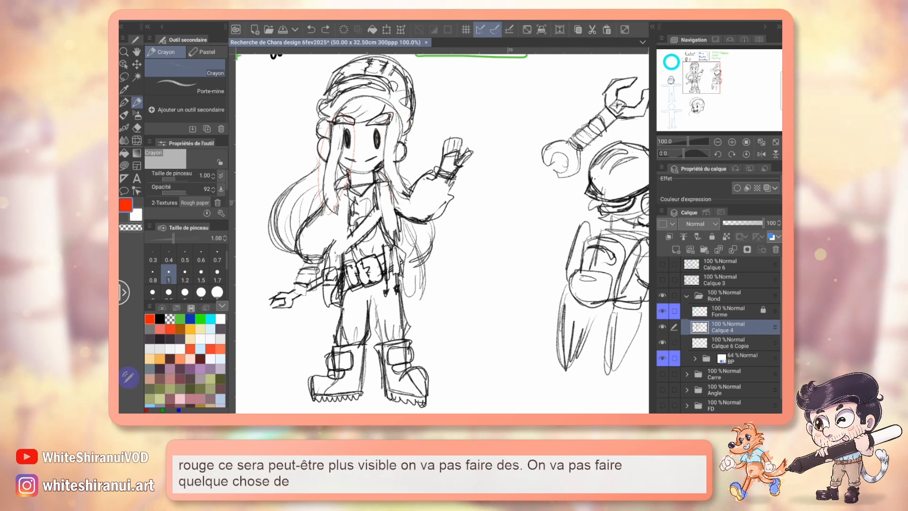
key("ctrl+z")
key("ctrl+z")
key("ctrl+z")
left_click(160, 318)
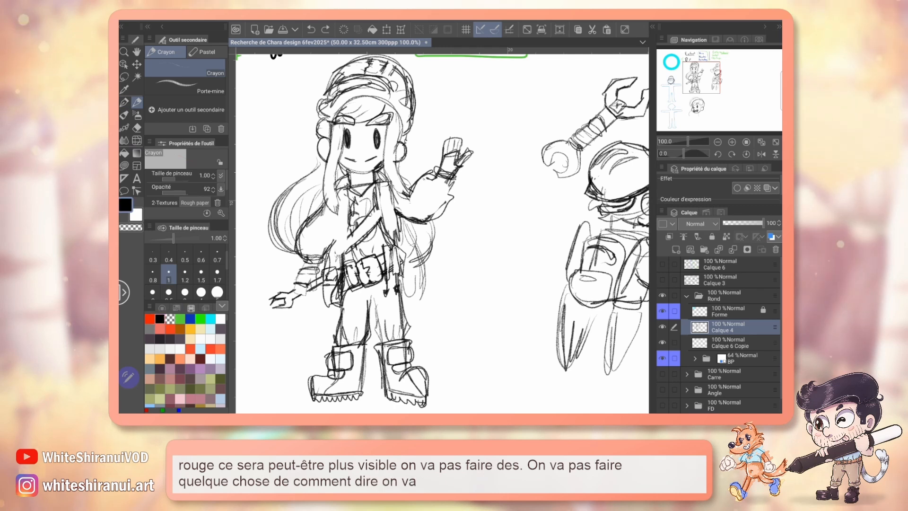
Undo the squared-off lock below the ear and sketch wavy locks with curled ends on both sides of the face.
scroll(442, 233, "down", 7)
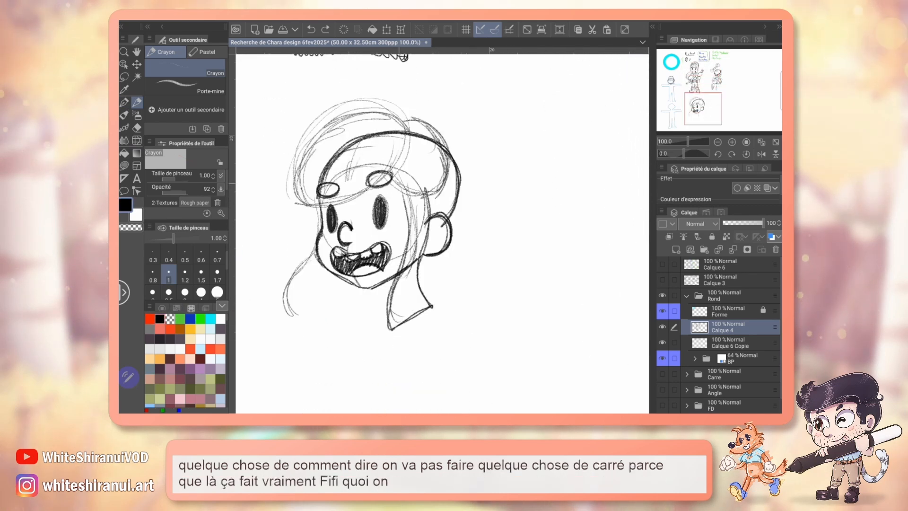
key("ctrl+z")
left_click_drag(404, 186, 403, 259)
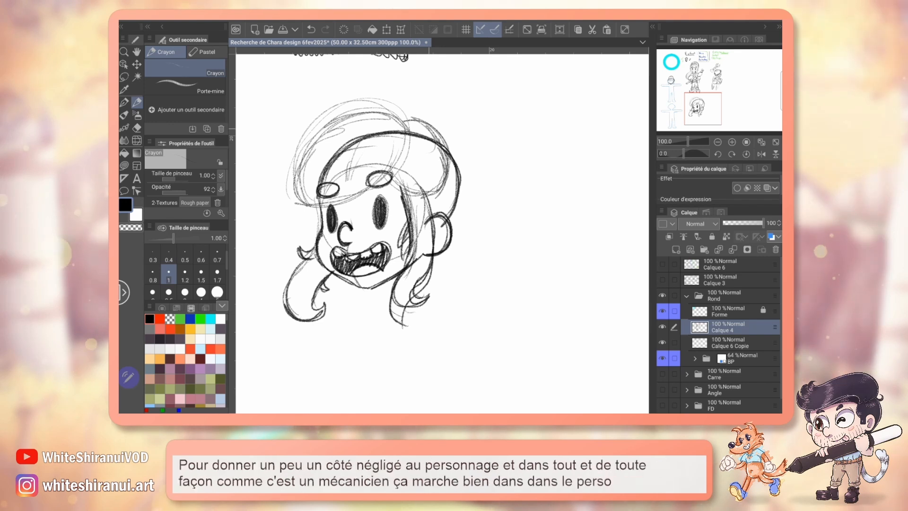
Add small rounded tufts sticking out of the hair at the crown, back of the head and side lock, softening the pointed tip.
mouse_move(317, 135)
left_mouse_down()
mouse_move(312, 103)
mouse_move(303, 110)
left_mouse_up()
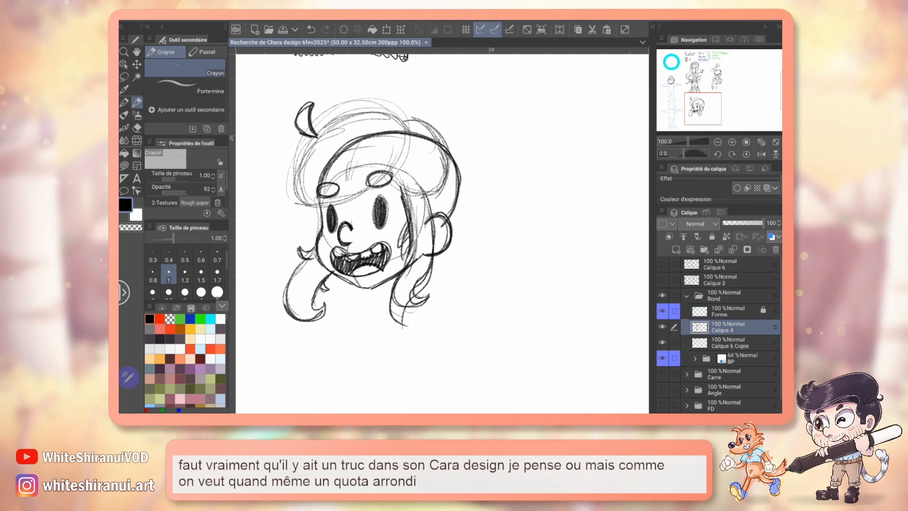
key("e")
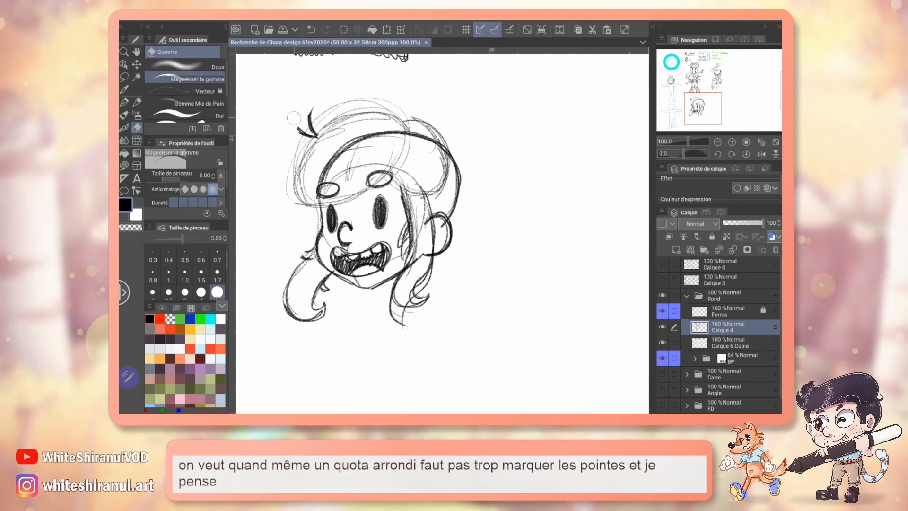
key("p")
mouse_move(311, 111)
left_mouse_down()
mouse_move(297, 118)
mouse_move(313, 136)
left_mouse_up()
left_click_drag(457, 164, 460, 175)
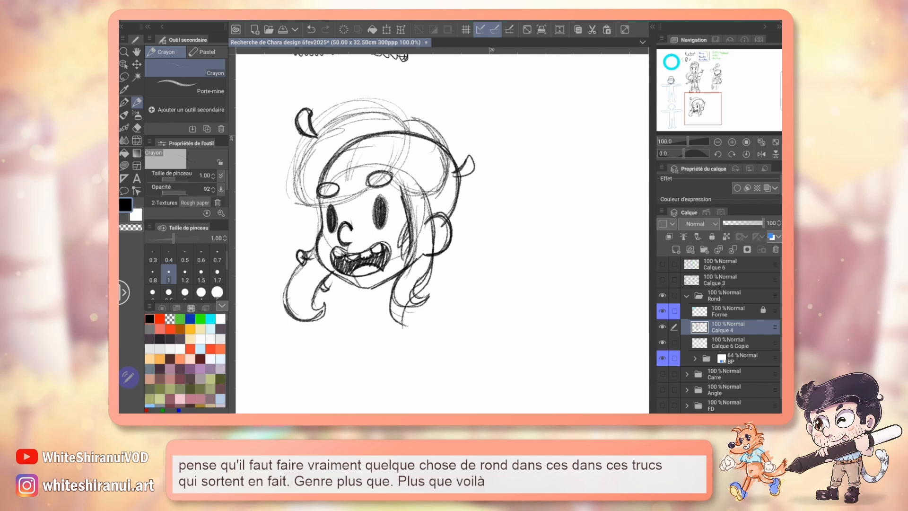
Draw a rounded fringe sweeping across the forehead, with curled tufts sticking out at the front.
mouse_move(359, 62)
left_mouse_down()
mouse_move(372, 400)
mouse_move(444, 119)
left_mouse_up()
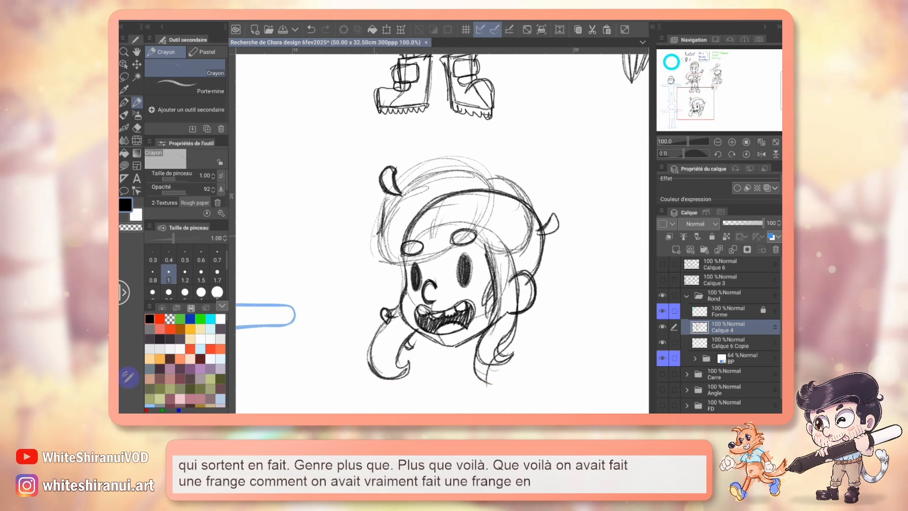
left_click_drag(384, 198, 367, 253)
left_click_drag(378, 221, 365, 246)
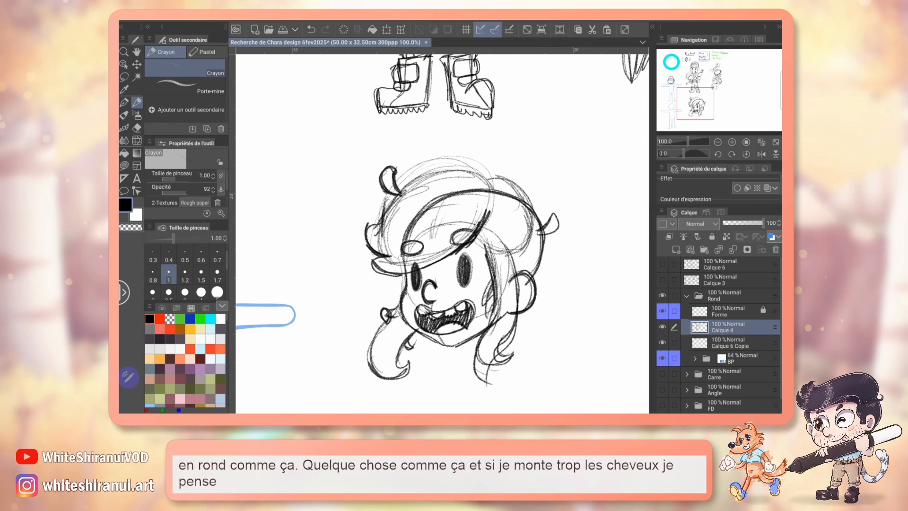
Erase the tall hair volume and crown tuft, and redraw a lower hair outline flowing into a long wave behind the head.
key("e")
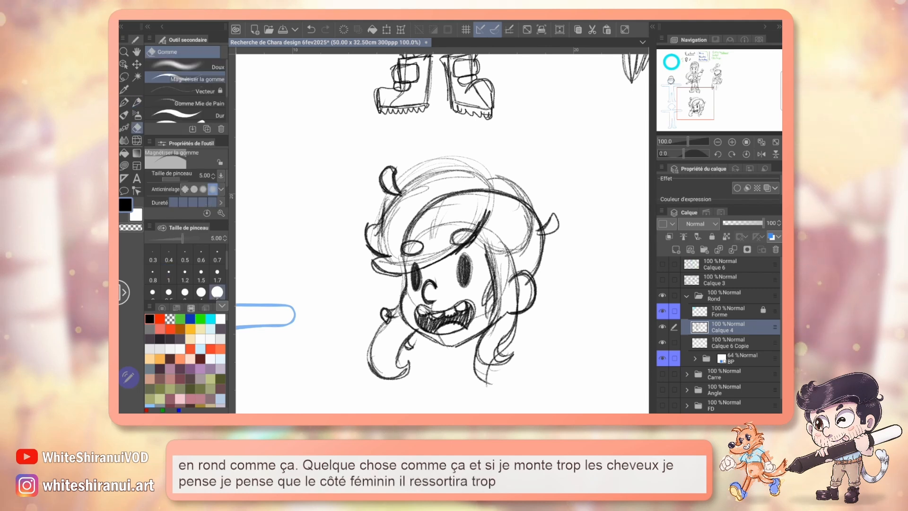
mouse_move(434, 171)
left_mouse_down()
mouse_move(416, 199)
mouse_move(387, 185)
mouse_move(449, 165)
mouse_move(473, 184)
mouse_move(380, 176)
left_mouse_up()
key("p")
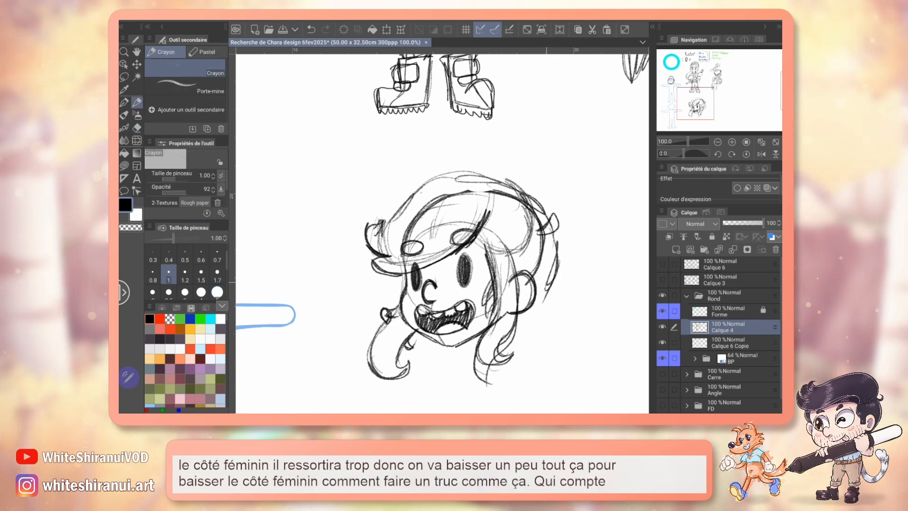
mouse_move(545, 297)
left_mouse_down()
mouse_move(578, 371)
mouse_move(552, 387)
left_mouse_up()
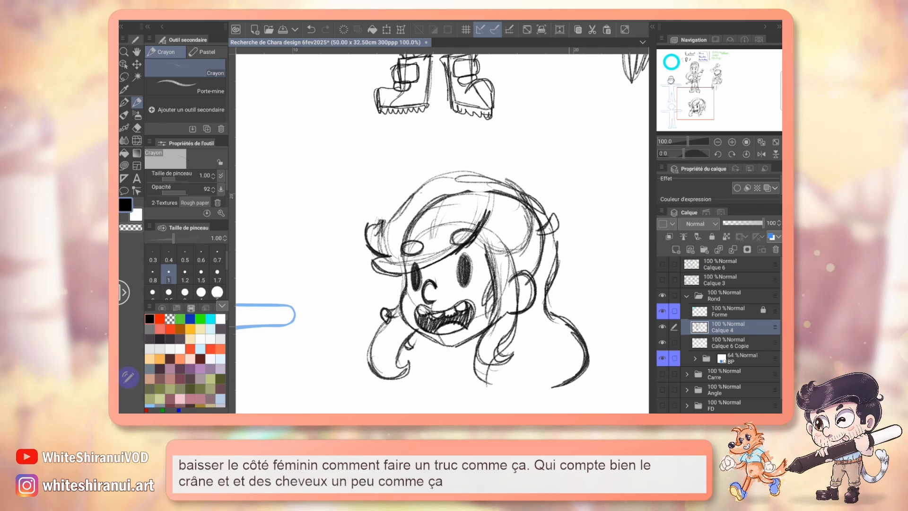
Erase the skull construction lines and rework the ends of the two front locks into rounded curls.
mouse_move(443, 233)
left_mouse_down()
mouse_move(401, 194)
mouse_move(426, 154)
mouse_move(484, 169)
mouse_move(468, 210)
left_mouse_up()
key("e")
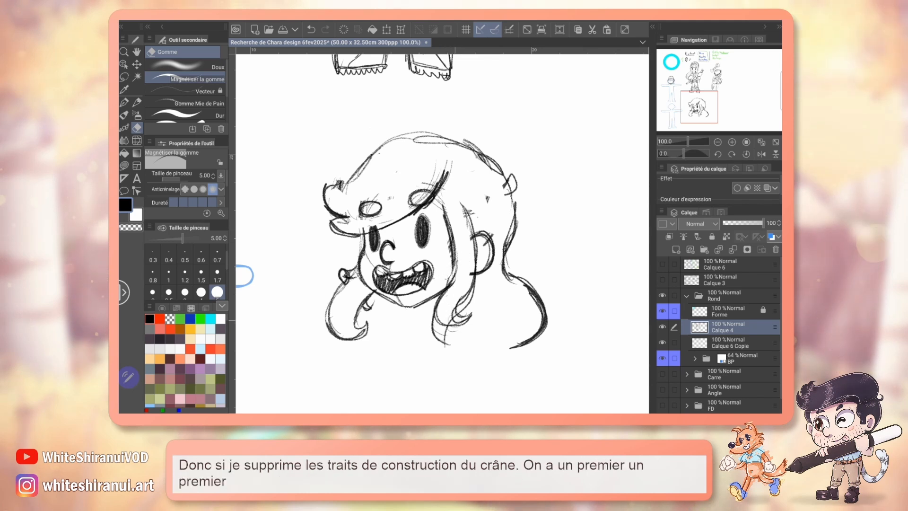
left_click_drag(447, 341, 430, 335)
left_click_drag(366, 325, 362, 339)
key("p")
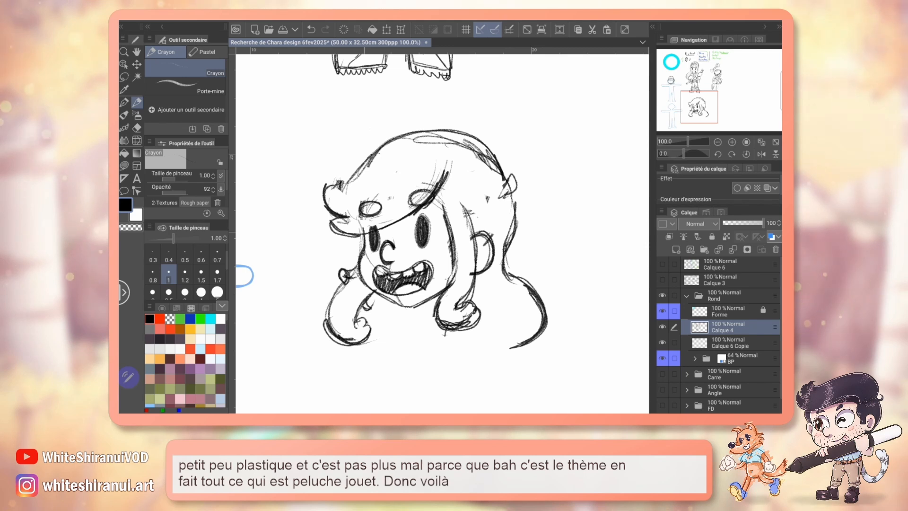
Review the full-body character sketch and the notes above it against the new head sketch.
scroll(243, 275, "up", 15)
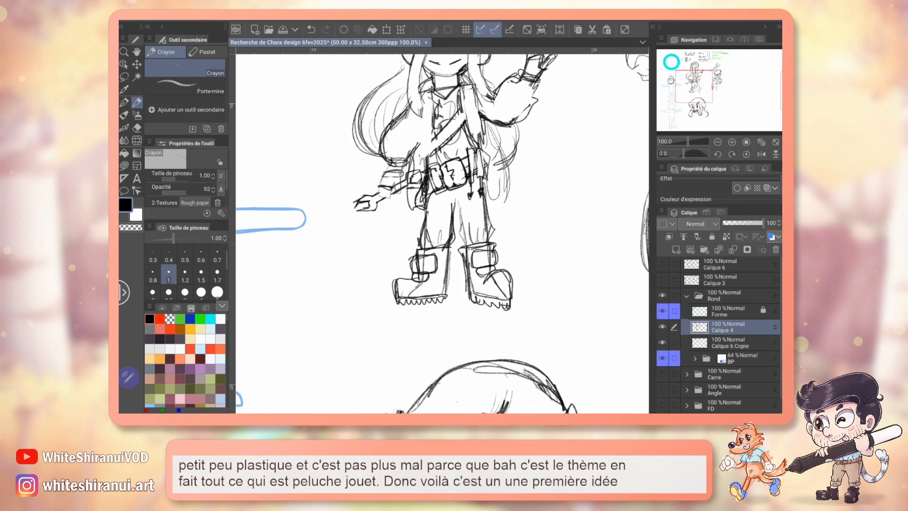
scroll(442, 234, "left", 2)
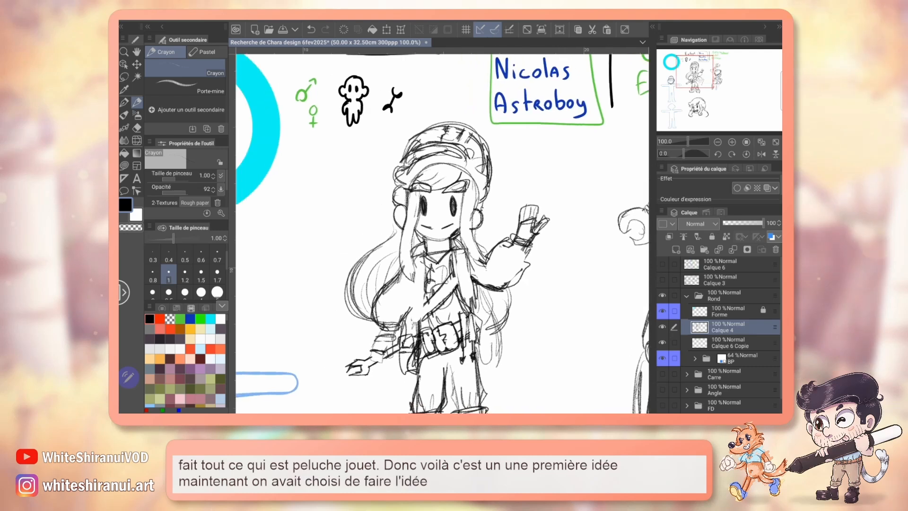
scroll(442, 233, "up", 3)
scroll(442, 234, "down", 7)
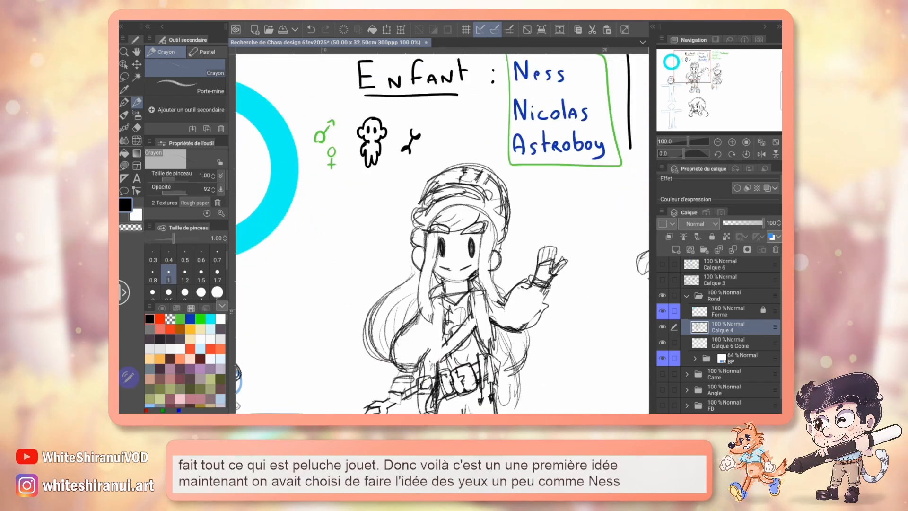
scroll(442, 233, "down", 10)
scroll(442, 234, "right", 3)
scroll(442, 234, "up", 2)
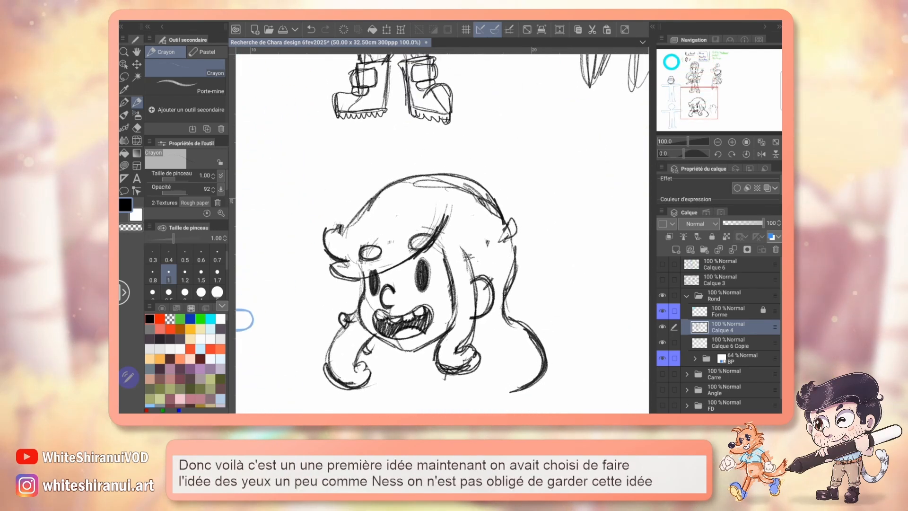
scroll(442, 233, "down", 2)
scroll(442, 234, "right", 2)
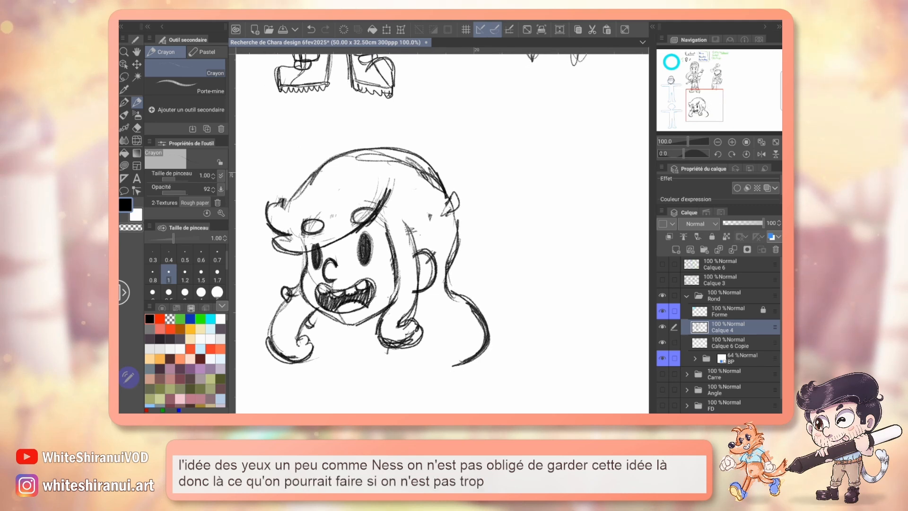
scroll(242, 280, "left", 3)
scroll(242, 280, "down", 1)
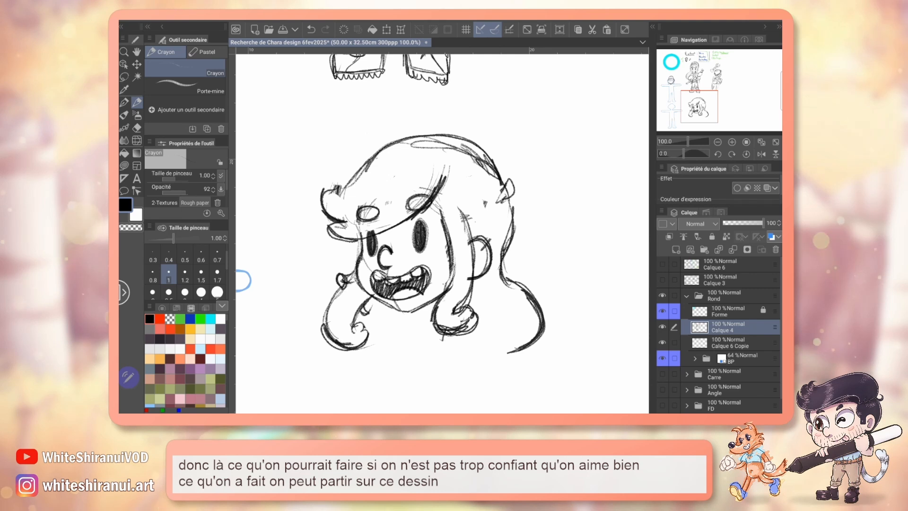
scroll(243, 281, "left", 1)
scroll(242, 281, "down", 1)
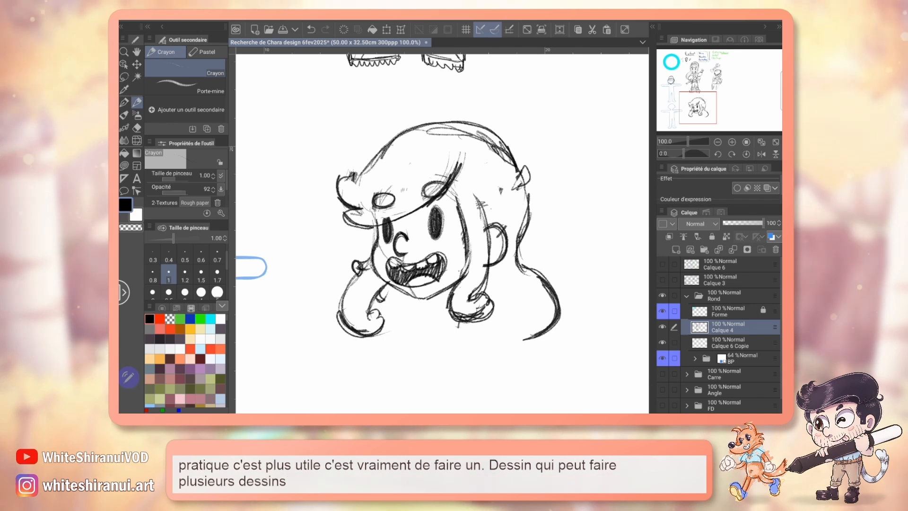
Start a second three-quarter head beside the first, sketching a construction circle, a rounded jaw and a small ear.
mouse_move(442, 232)
left_mouse_down()
mouse_move(410, 216)
mouse_move(445, 238)
mouse_move(338, 256)
left_mouse_up()
mouse_move(442, 232)
left_mouse_down()
mouse_move(514, 251)
mouse_move(423, 244)
mouse_move(366, 273)
left_mouse_up()
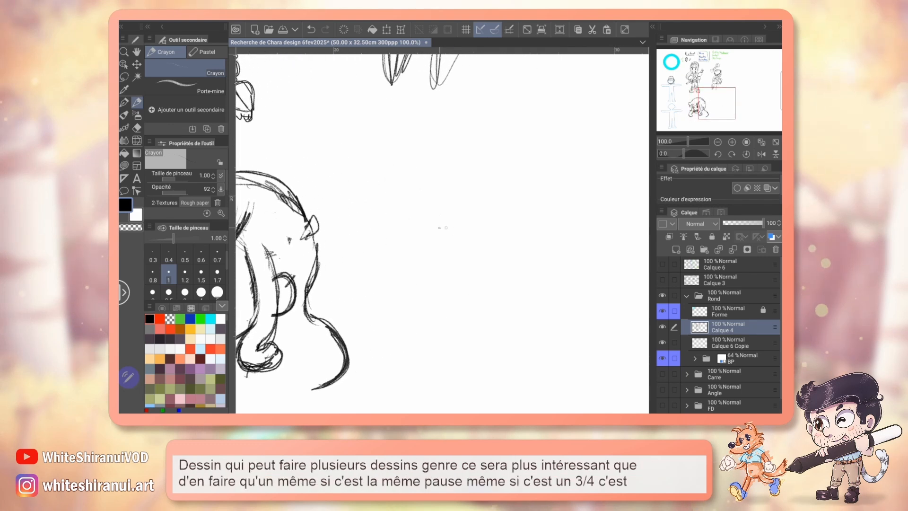
mouse_move(425, 234)
left_mouse_down()
mouse_move(416, 209)
mouse_move(427, 235)
left_mouse_up()
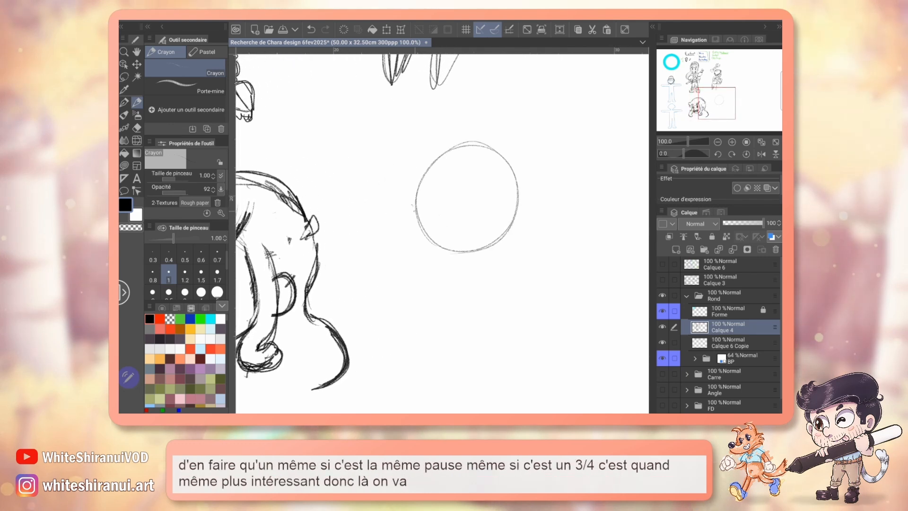
left_click_drag(415, 204, 412, 239)
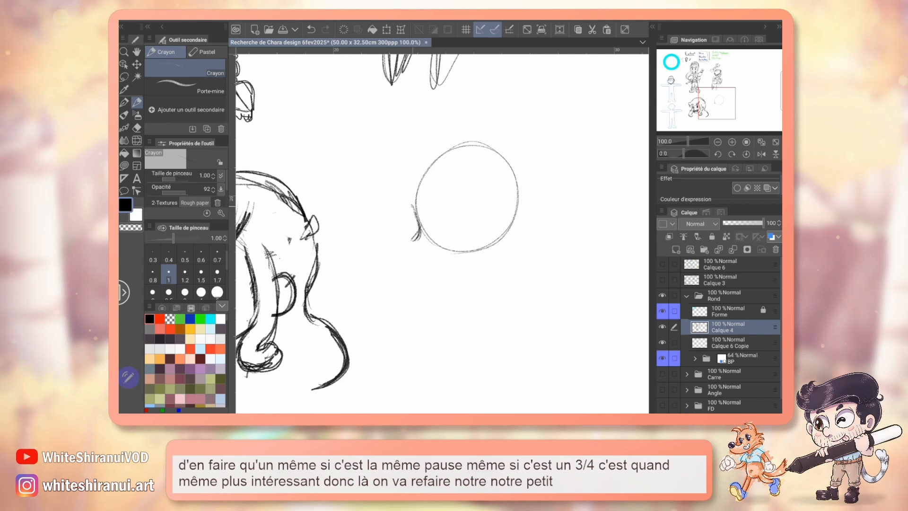
mouse_move(408, 238)
left_mouse_down()
mouse_move(439, 278)
mouse_move(488, 266)
mouse_move(520, 210)
left_mouse_up()
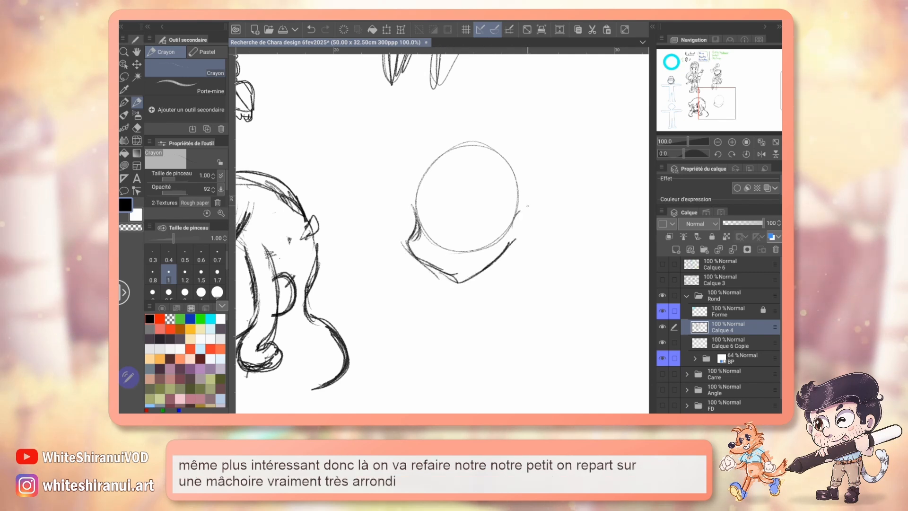
left_click_drag(438, 272, 467, 281)
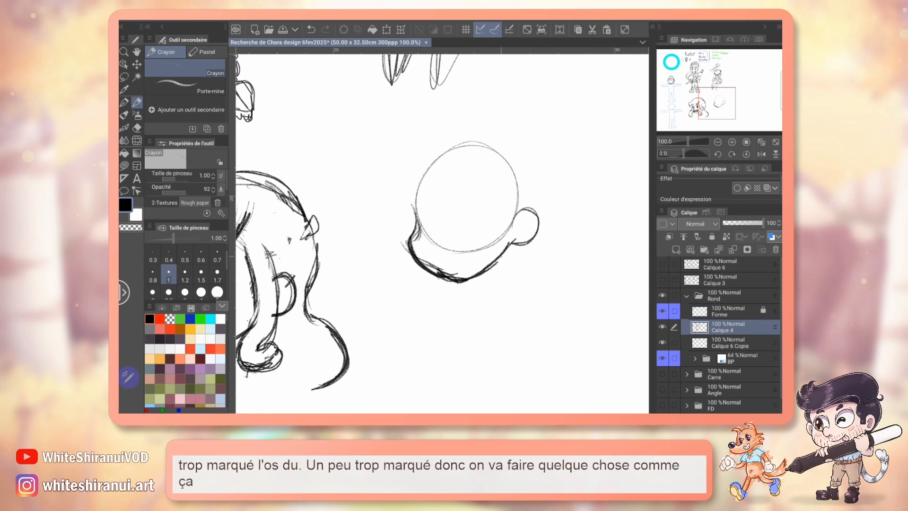
Outline the second head's skull down to the ear and add the curved face guideline and a mouth line.
mouse_move(442, 213)
left_mouse_down()
mouse_move(432, 257)
mouse_move(430, 197)
left_mouse_up()
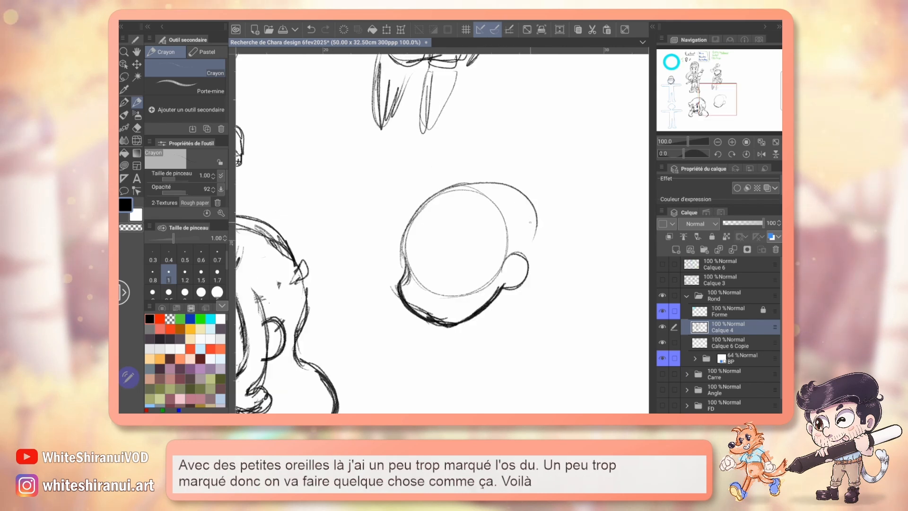
left_click_drag(534, 207, 517, 260)
mouse_move(400, 243)
left_mouse_down()
mouse_move(457, 178)
mouse_move(469, 122)
mouse_move(426, 264)
left_mouse_up()
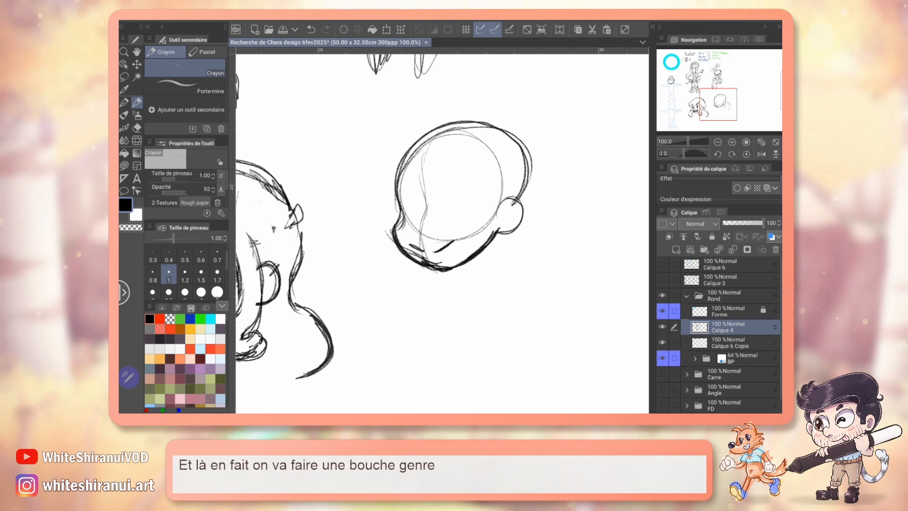
left_click_drag(425, 199, 558, 190)
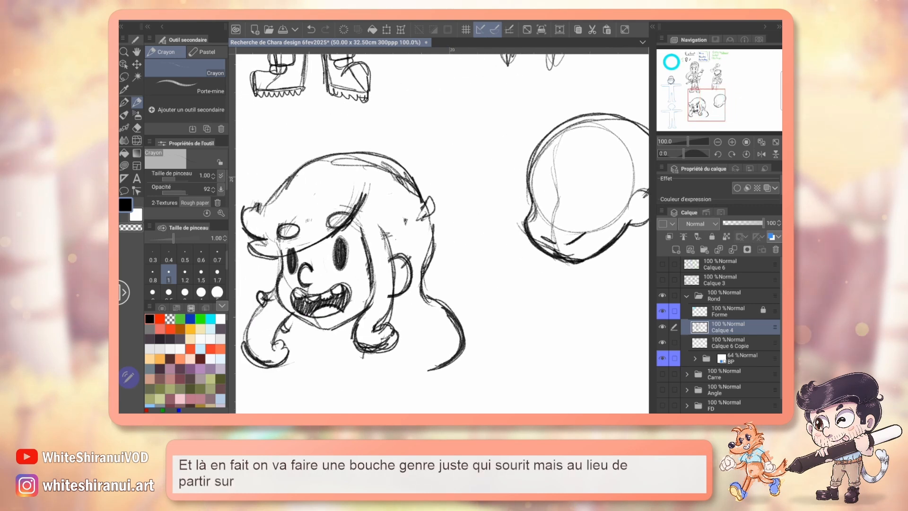
left_click(160, 319)
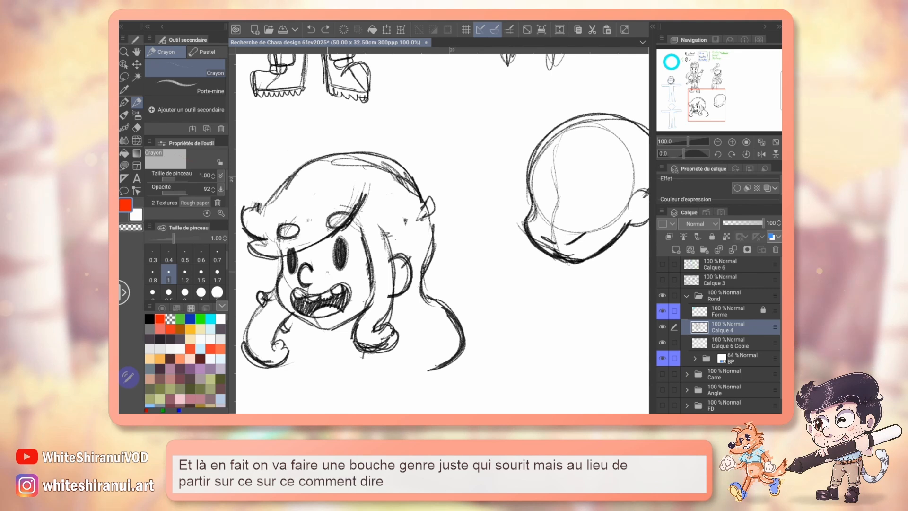
left_click_drag(352, 232, 349, 233)
left_click_drag(284, 272, 299, 280)
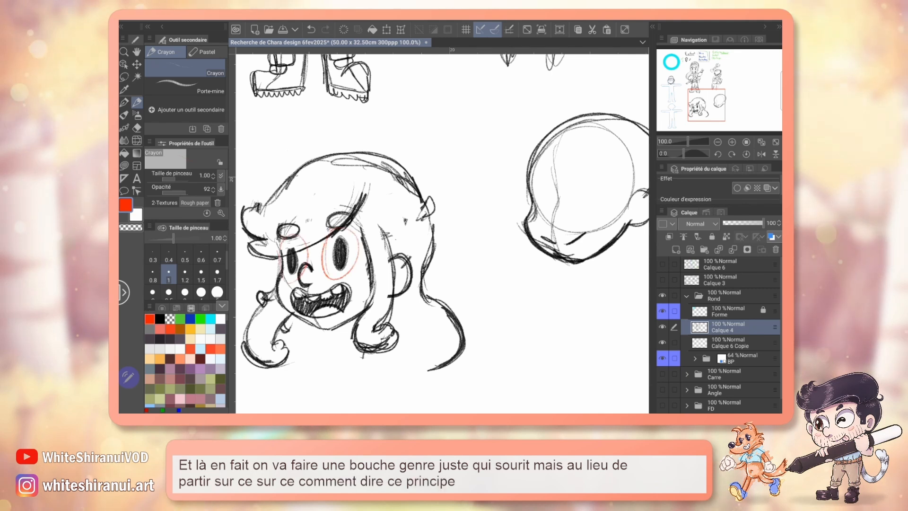
key("ctrl+z")
key("ctrl+z")
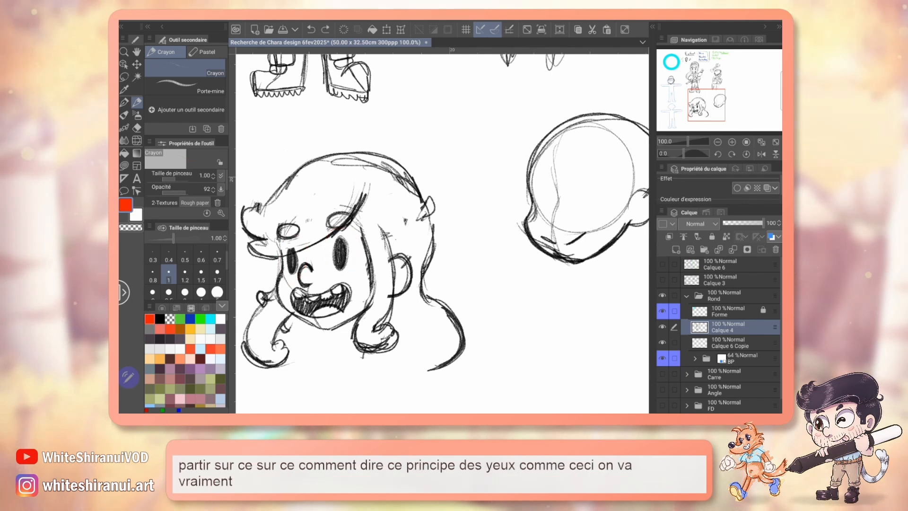
Try narrow almond-shaped eyes on the second head, and undo them.
left_click_drag(589, 190, 470, 205)
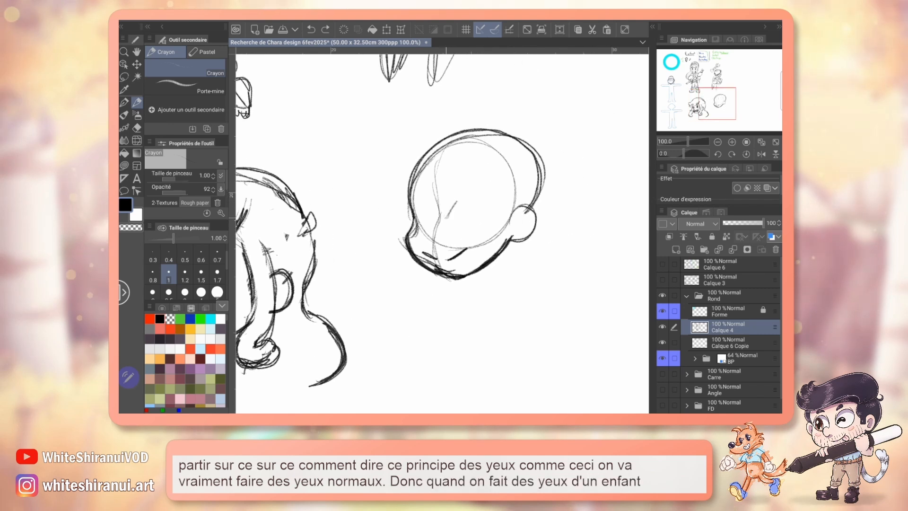
mouse_move(496, 192)
left_mouse_down()
mouse_move(448, 214)
mouse_move(496, 193)
mouse_move(476, 210)
mouse_move(470, 199)
left_mouse_up()
left_click_drag(411, 209, 432, 216)
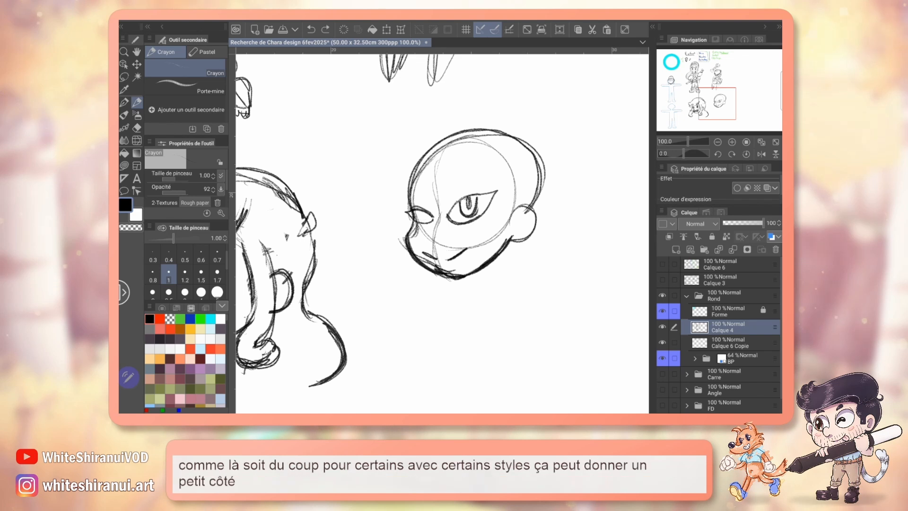
key("ctrl+z")
key("ctrl+z")
key("ctrl+z")
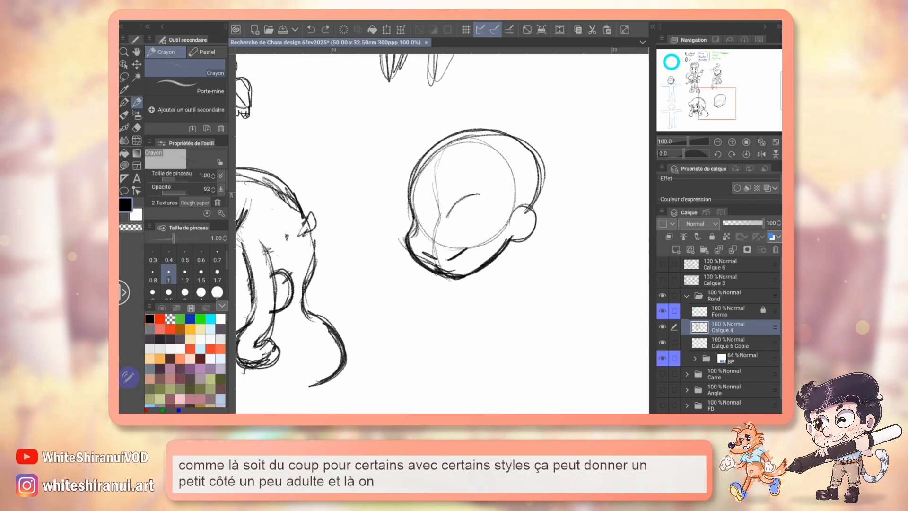
key("ctrl+z")
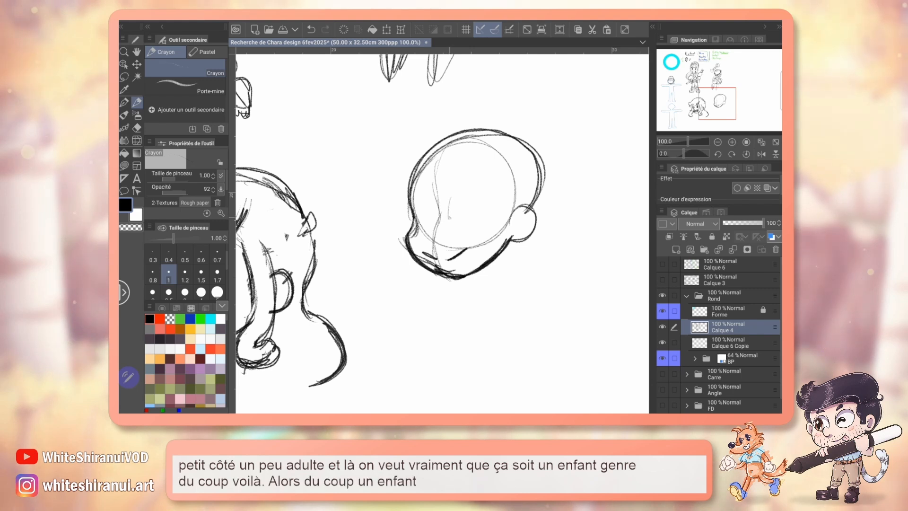
Start a rounded arched eye on the second head and sketch a tall oval sample eye and an almond sample eye beside it.
left_click_drag(451, 212, 483, 211)
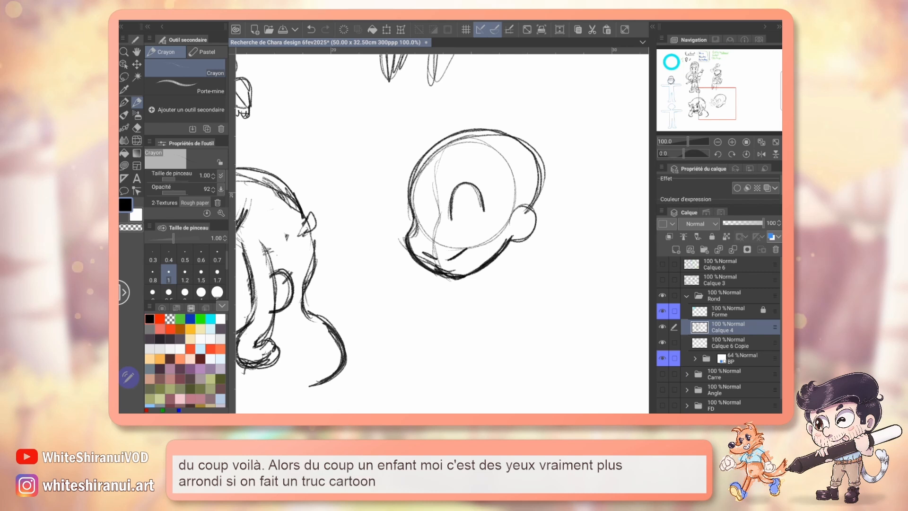
left_click_drag(442, 234, 492, 291)
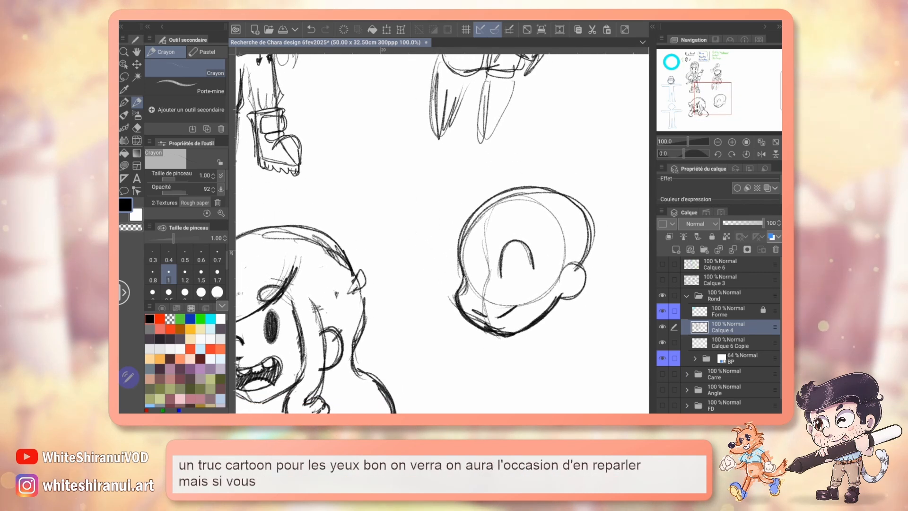
mouse_move(383, 218)
left_mouse_down()
mouse_move(393, 182)
mouse_move(383, 223)
mouse_move(410, 199)
mouse_move(384, 222)
left_mouse_up()
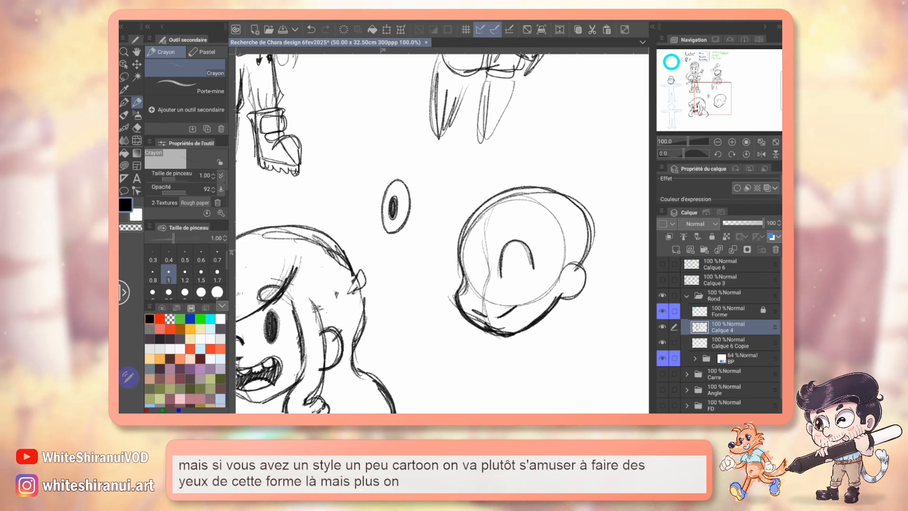
left_click_drag(353, 187, 354, 191)
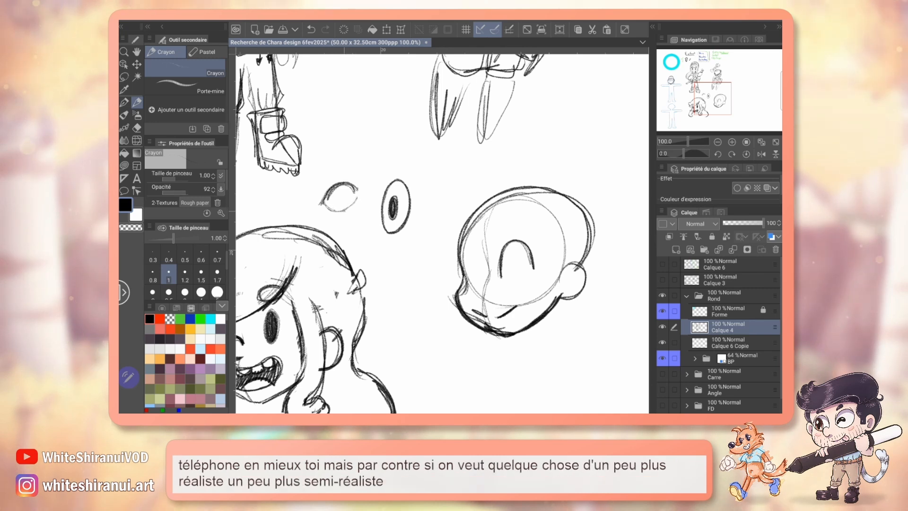
left_click_drag(336, 189, 341, 203)
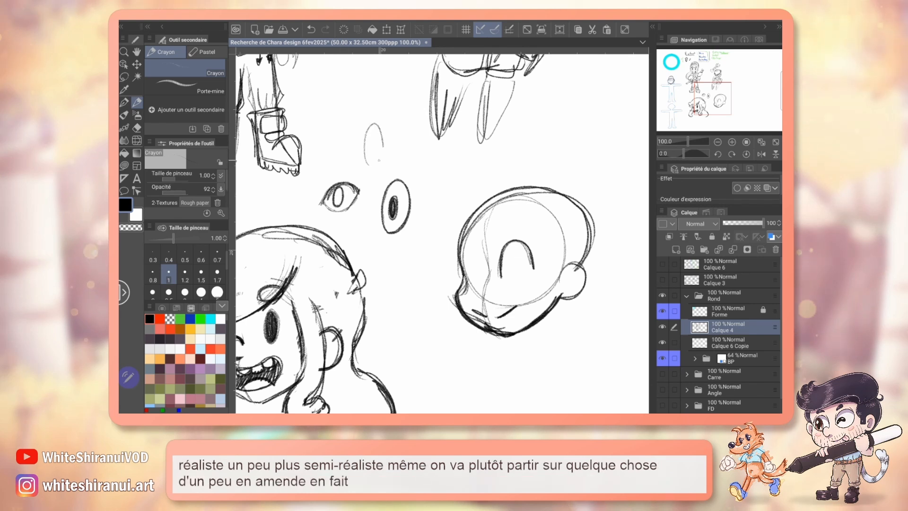
left_click_drag(378, 160, 370, 169)
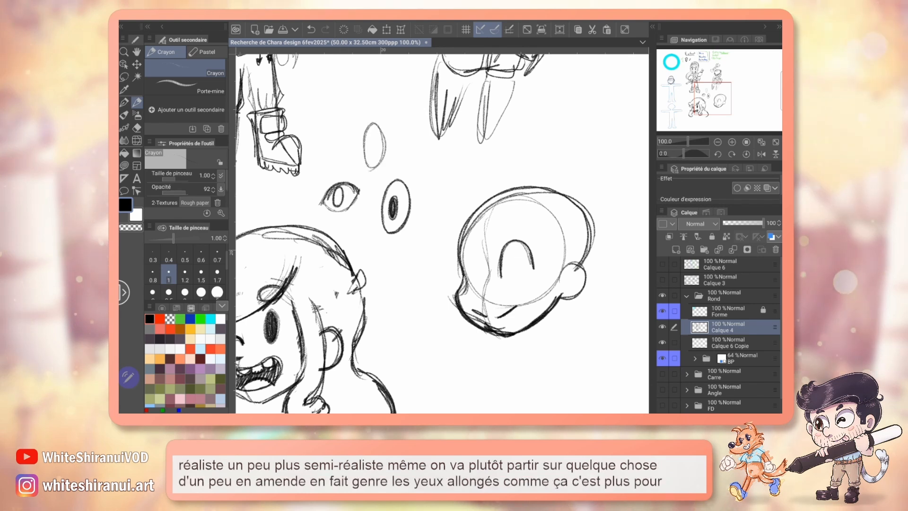
key("ctrl+z")
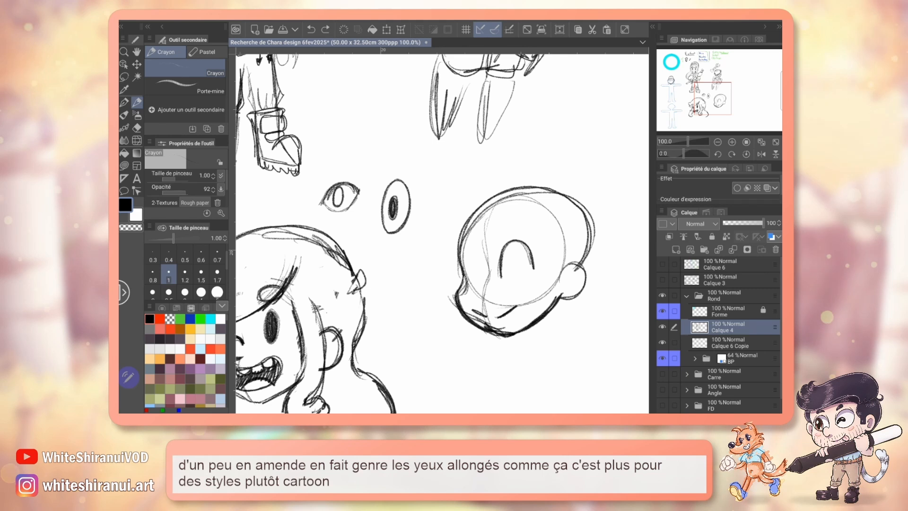
Select the two sample eyes with the lasso and move them up, closer to the full-body sketches.
key("m")
mouse_move(331, 220)
left_mouse_down()
mouse_move(431, 222)
mouse_move(332, 222)
left_mouse_up()
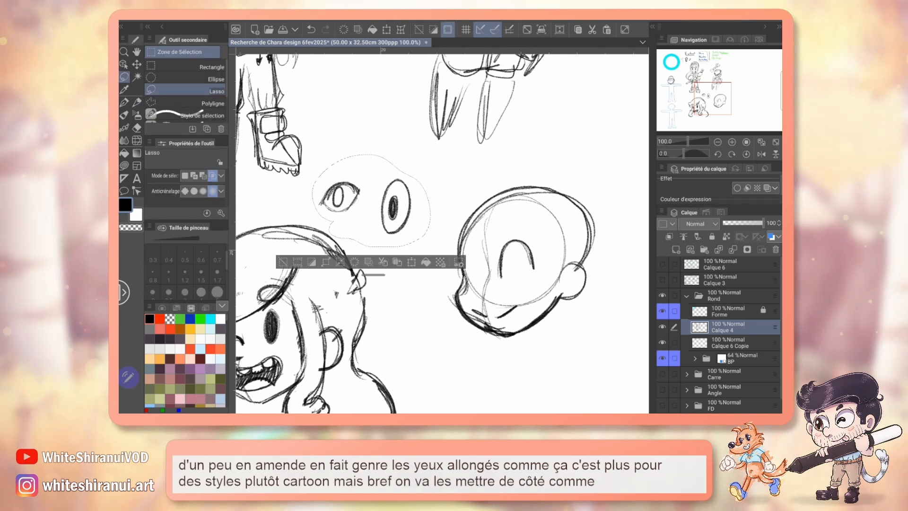
key("k")
left_click_drag(392, 221, 392, 188)
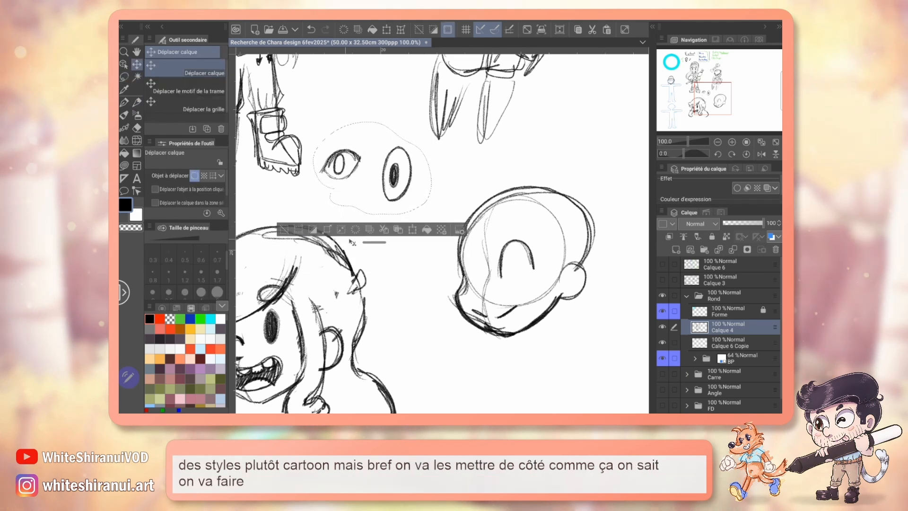
key("ctrl+d")
Close the second head's near eye into a large rounded shape with an iris and add a smaller matching far eye.
mouse_move(442, 233)
left_mouse_down()
mouse_move(371, 203)
mouse_move(326, 197)
left_mouse_up()
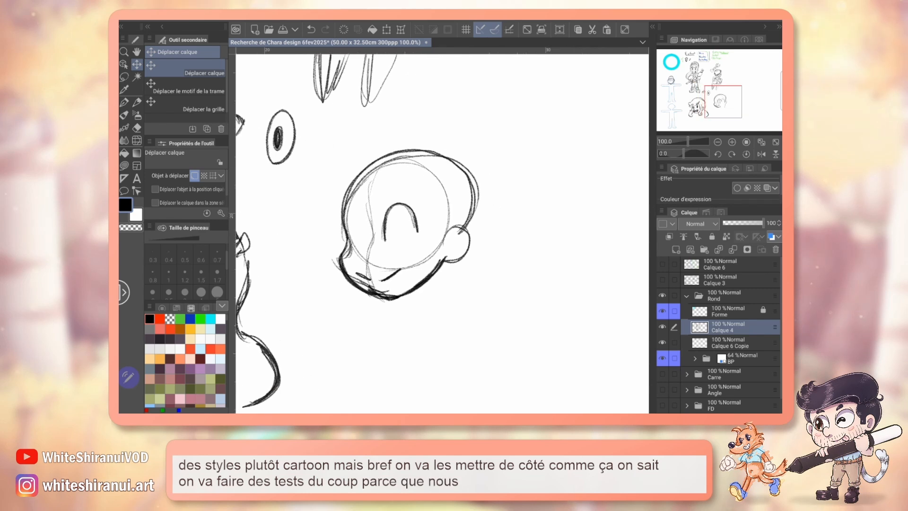
key("p")
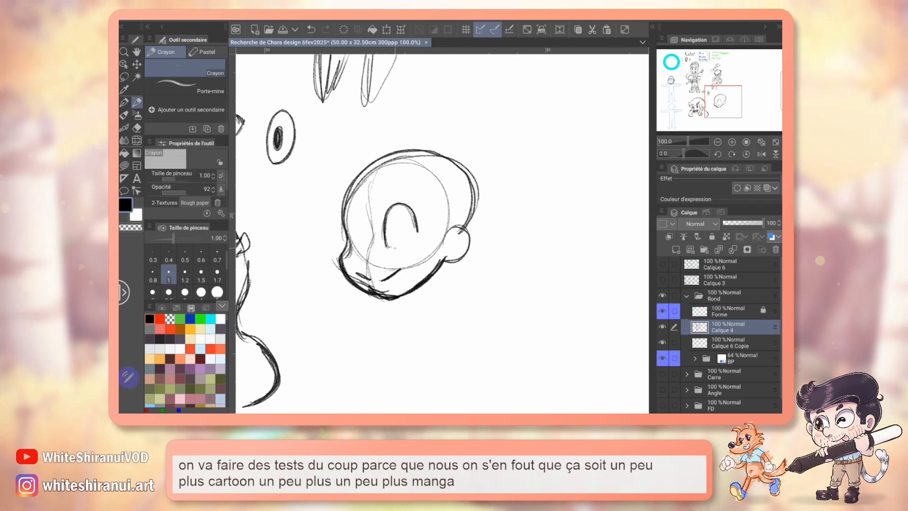
left_click_drag(416, 226, 386, 246)
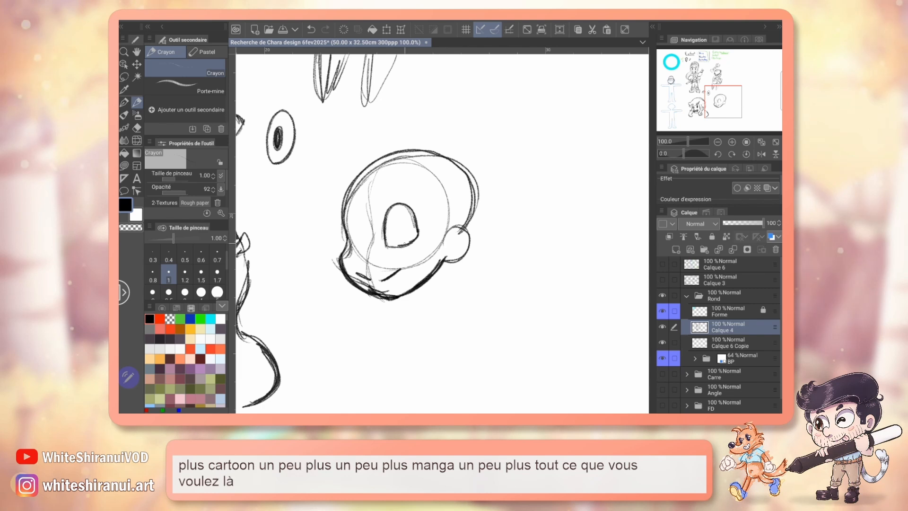
left_click_drag(403, 234, 406, 212)
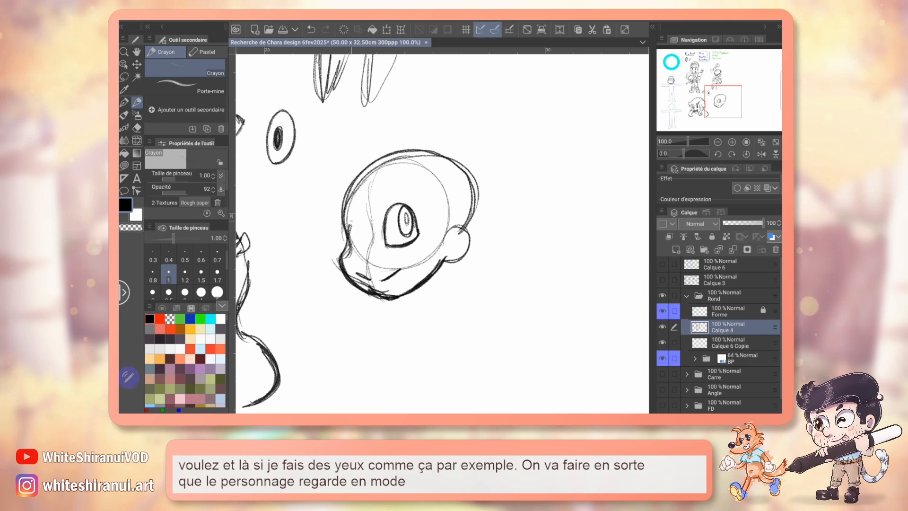
mouse_move(349, 233)
left_mouse_down()
mouse_move(364, 244)
mouse_move(360, 237)
left_mouse_up()
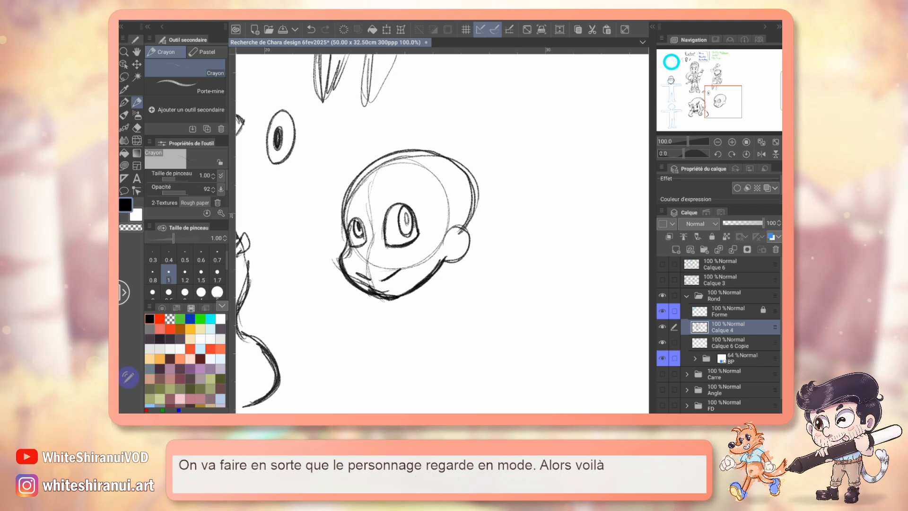
Try shifting the near eye's iris out of line with the far eye, and put it back.
mouse_move(406, 227)
left_mouse_down()
mouse_move(516, 255)
mouse_move(461, 228)
left_mouse_up()
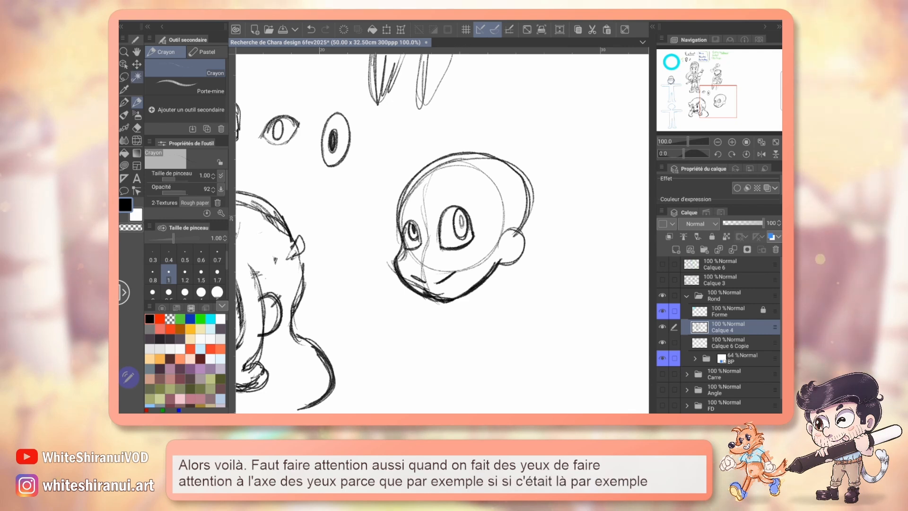
key("m")
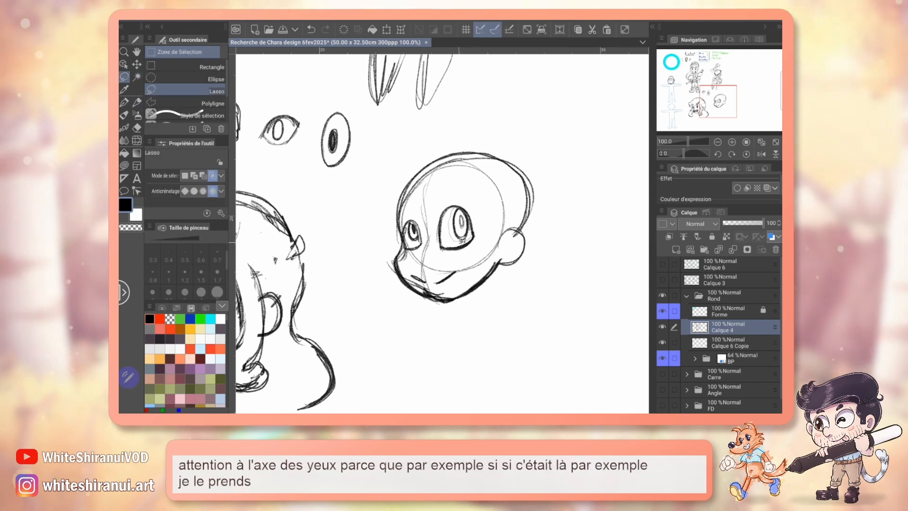
mouse_move(461, 240)
left_mouse_down()
mouse_move(451, 216)
mouse_move(461, 230)
left_mouse_up()
key("k")
key("ctrl+d")
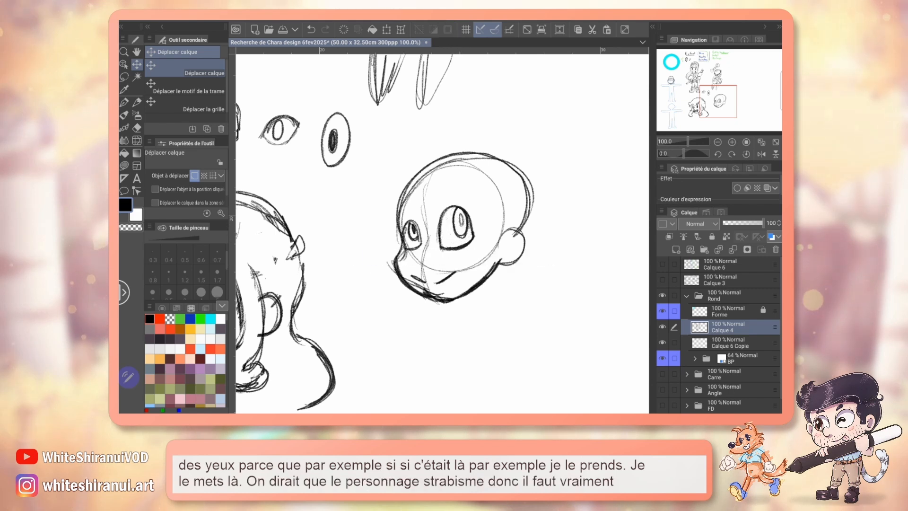
key("p")
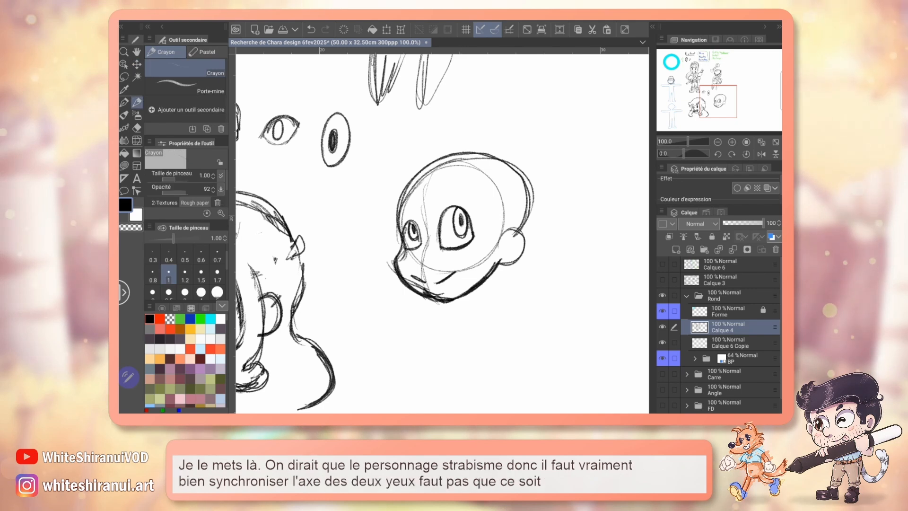
Draw rounded highlight shapes on the first head's hair, across the crown and on the long back lock.
mouse_move(442, 233)
left_mouse_down()
mouse_move(455, 244)
mouse_move(442, 220)
left_mouse_up()
left_click_drag(322, 264, 497, 220)
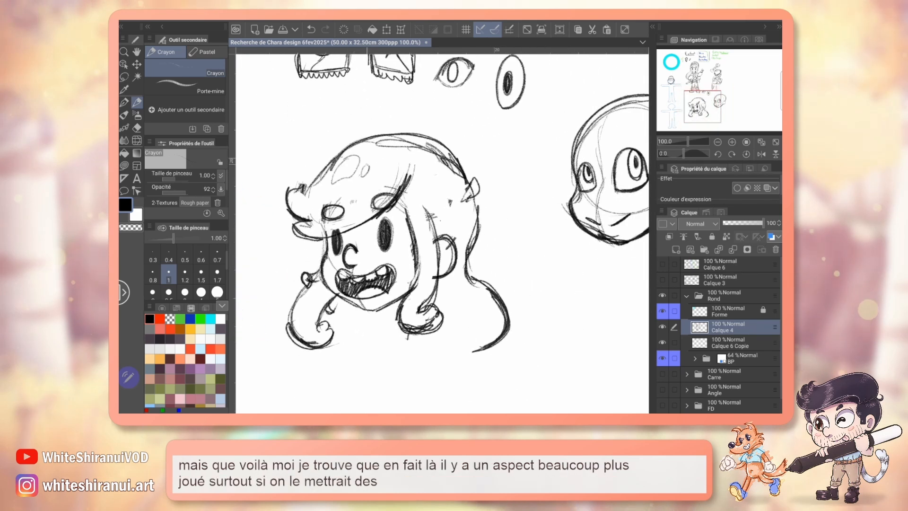
mouse_move(378, 168)
left_mouse_down()
mouse_move(411, 150)
mouse_move(444, 198)
left_mouse_up()
left_click(456, 187)
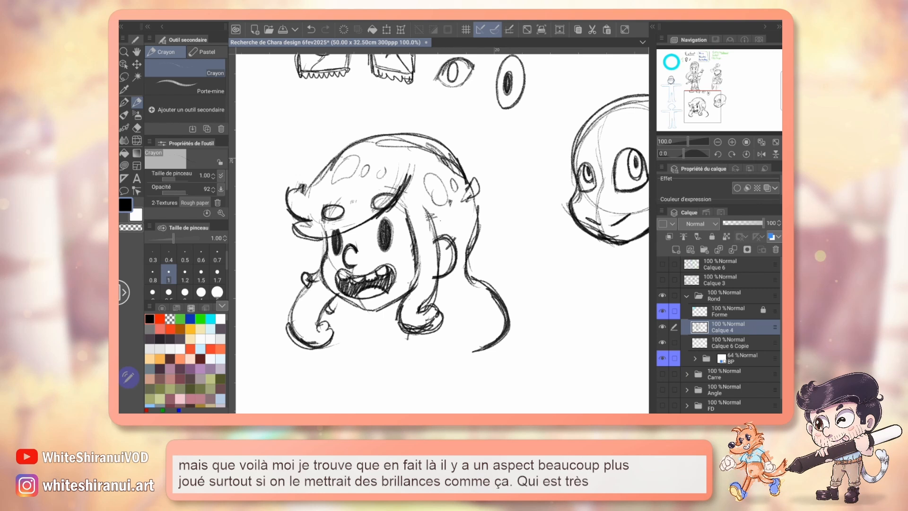
left_click_drag(478, 300, 488, 328)
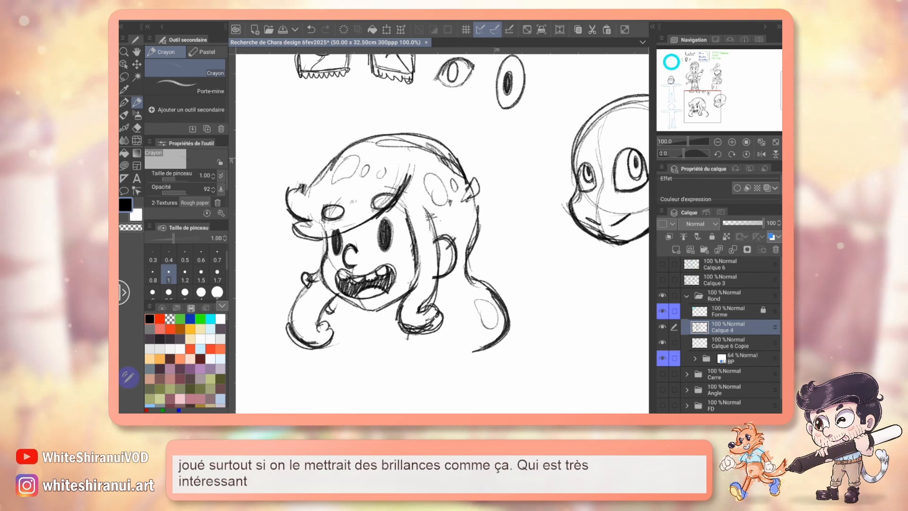
Add a ball-shaped nose, inner ear lines and short eyelashes to the second head.
mouse_move(501, 222)
left_mouse_down()
mouse_move(447, 254)
mouse_move(380, 269)
left_mouse_up()
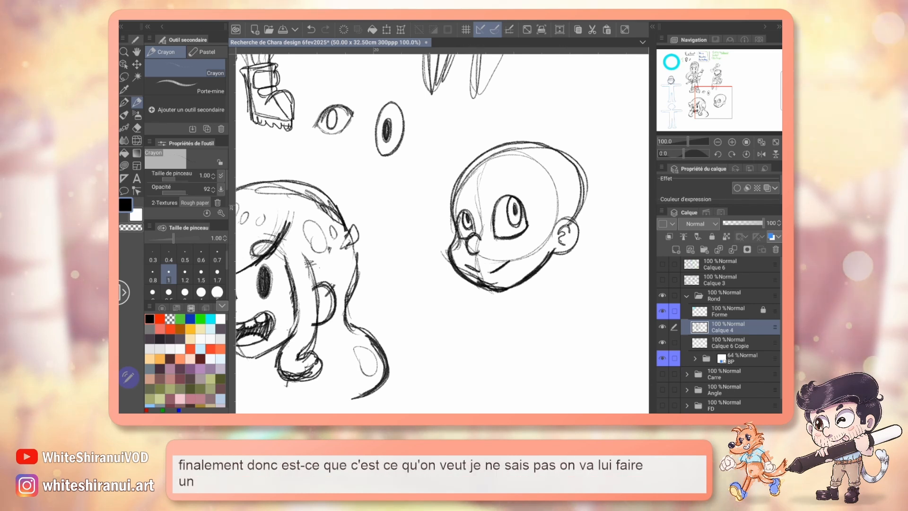
scroll(442, 233, "down", 1)
scroll(442, 233, "left", 1)
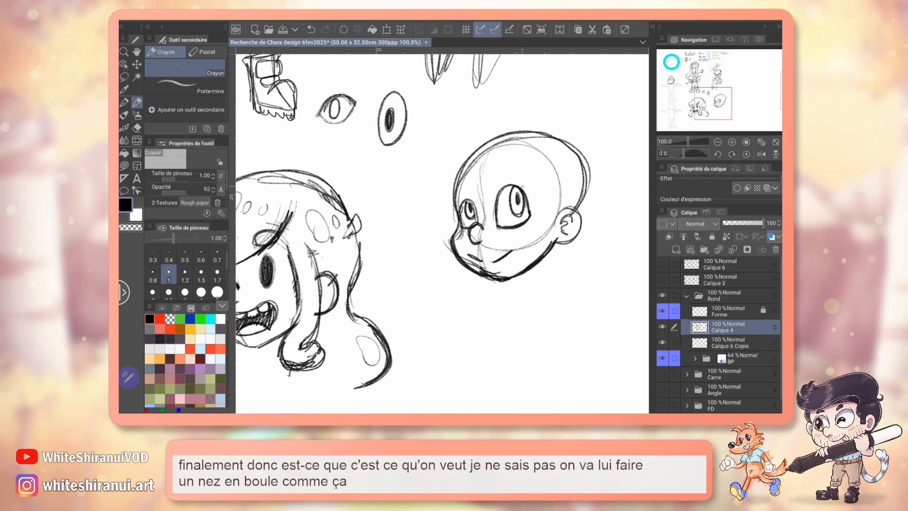
left_click_drag(518, 189, 524, 183)
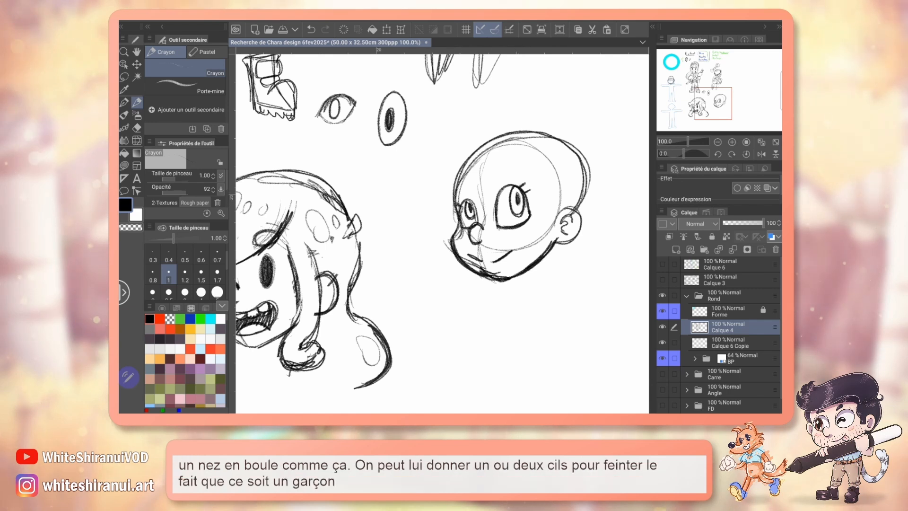
Sketch rounded hair on the second head with a swept fringe, curled front locks, a raised crown and a long back contour.
scroll(442, 233, "left", 3)
scroll(442, 233, "right", 2)
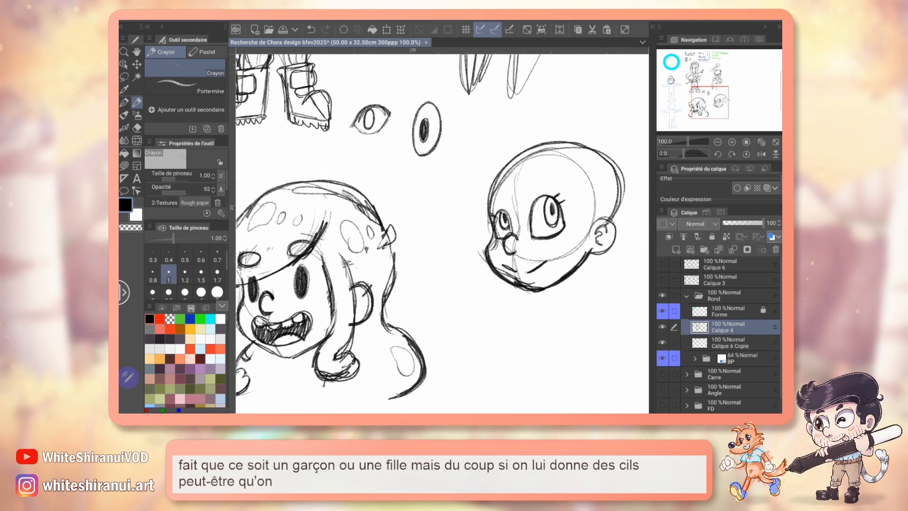
scroll(442, 233, "down", 3)
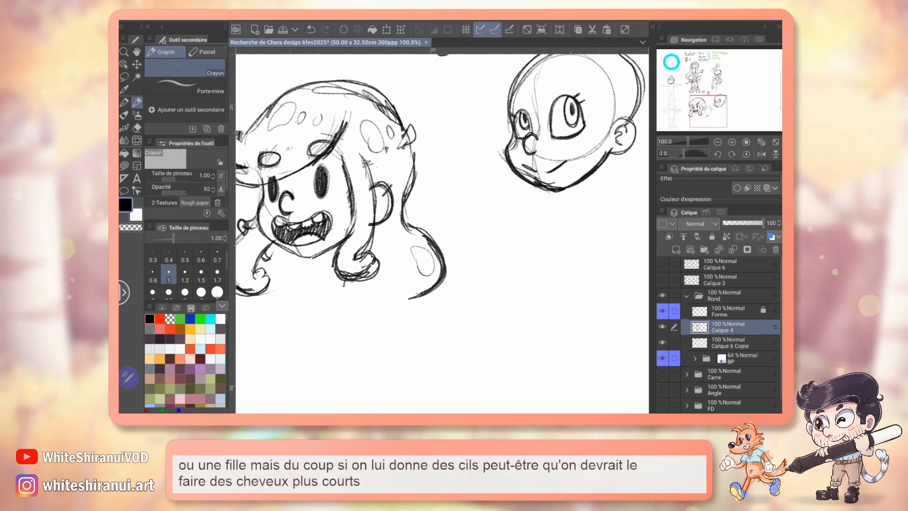
scroll(442, 233, "up", 3)
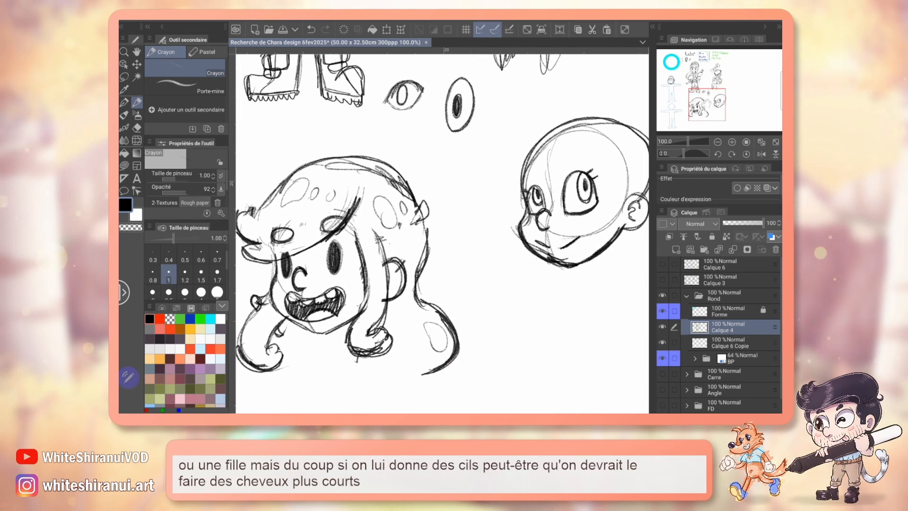
scroll(442, 233, "right", 4)
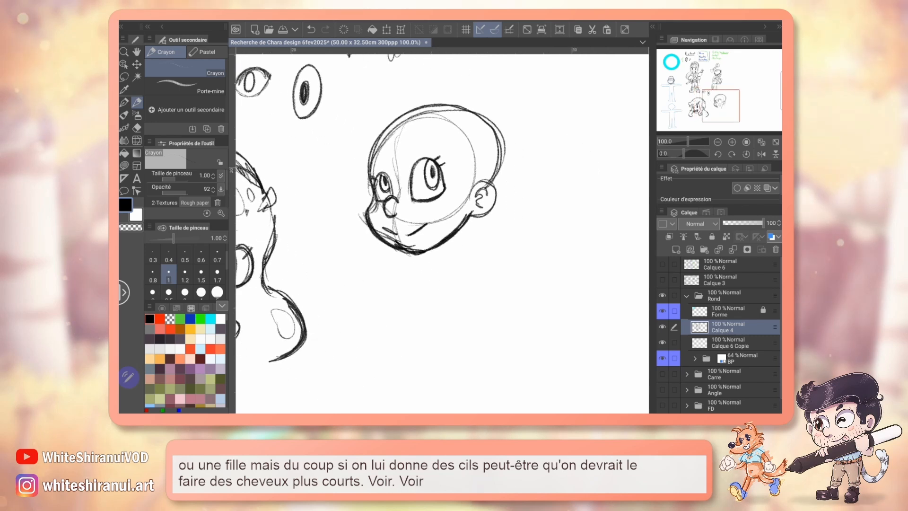
scroll(442, 233, "up", 3)
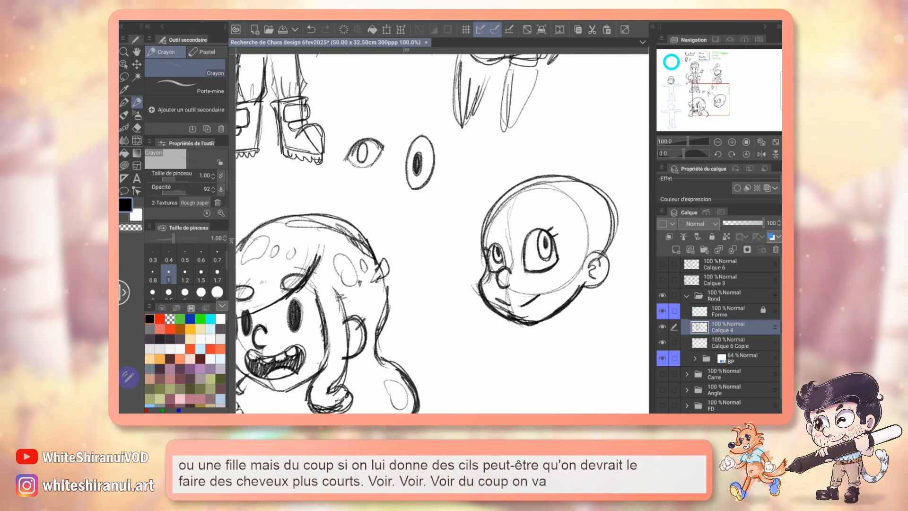
scroll(443, 233, "right", 1)
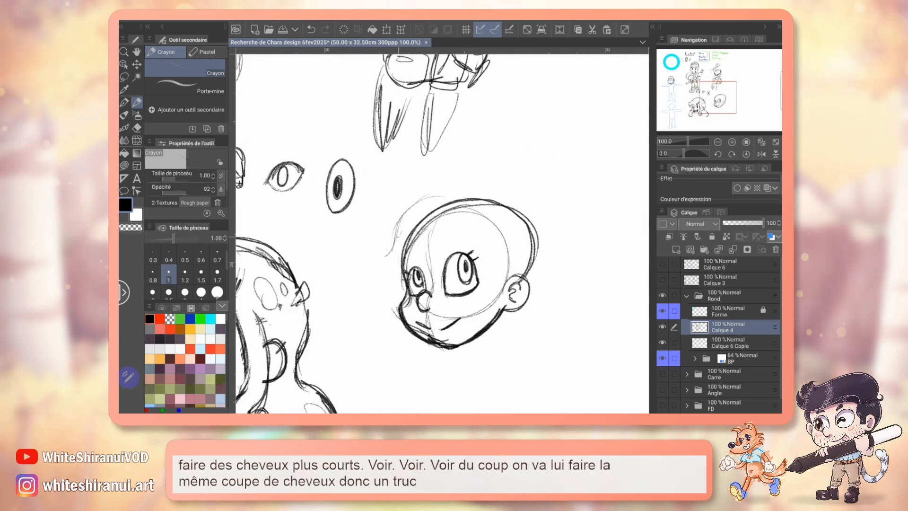
left_click_drag(461, 249, 412, 273)
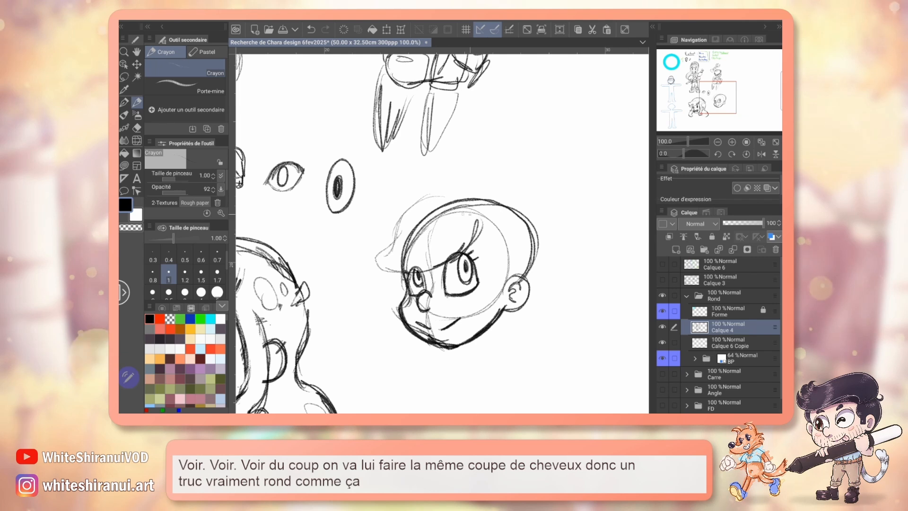
left_click_drag(477, 220, 467, 241)
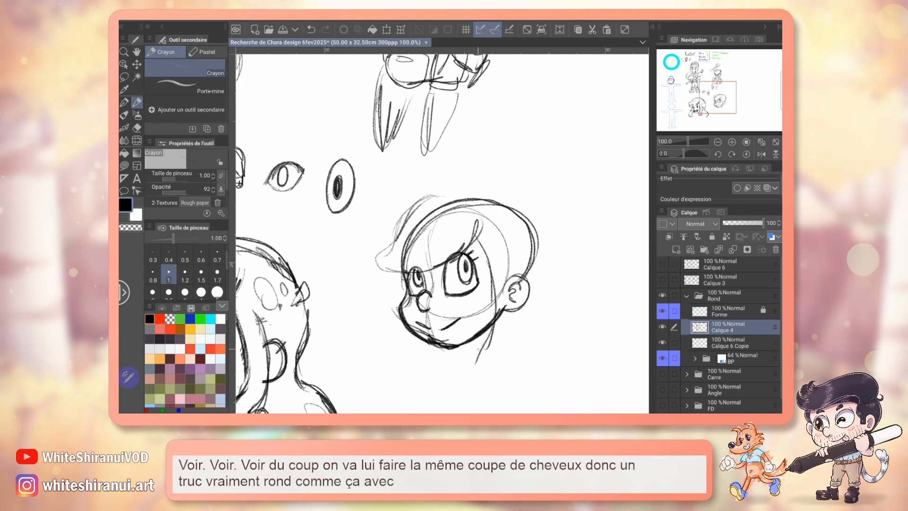
mouse_move(487, 334)
left_mouse_down()
mouse_move(476, 391)
mouse_move(505, 388)
mouse_move(513, 374)
mouse_move(497, 367)
left_mouse_up()
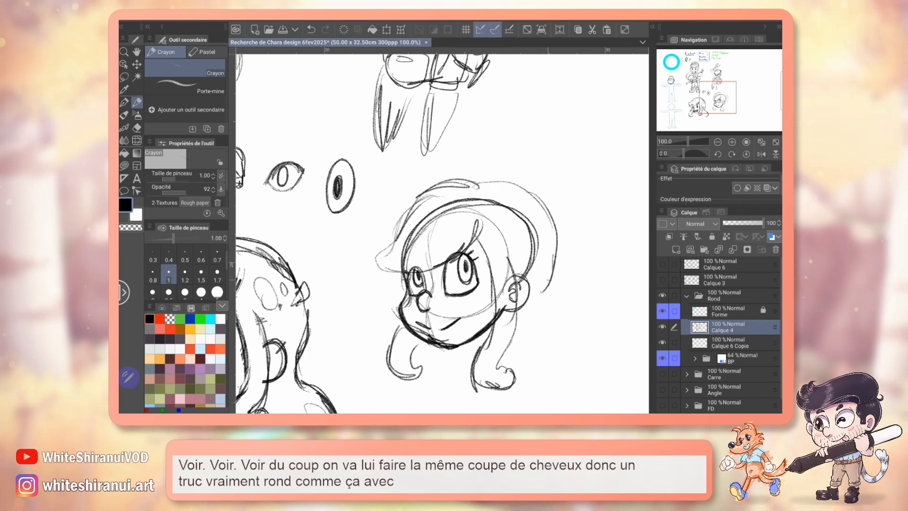
left_click_drag(539, 313, 558, 356)
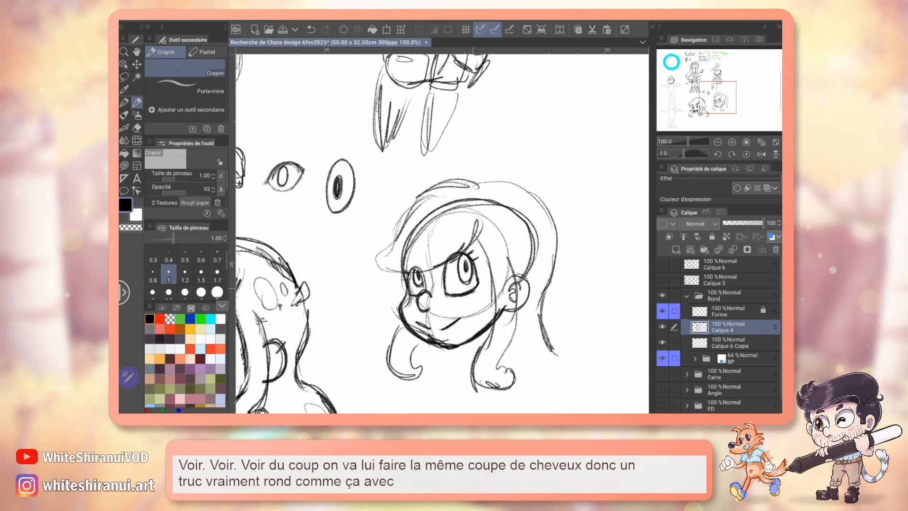
left_click_drag(391, 269, 433, 269)
Erase both of the second head's eyes and draw a less cartoonish, almond-shaped near eye with an oval iris under the fringe.
left_click_drag(331, 237, 539, 152)
mouse_move(245, 298)
left_mouse_down()
mouse_move(243, 246)
mouse_move(247, 325)
mouse_move(243, 247)
mouse_move(251, 296)
mouse_move(261, 253)
mouse_move(280, 343)
left_mouse_up()
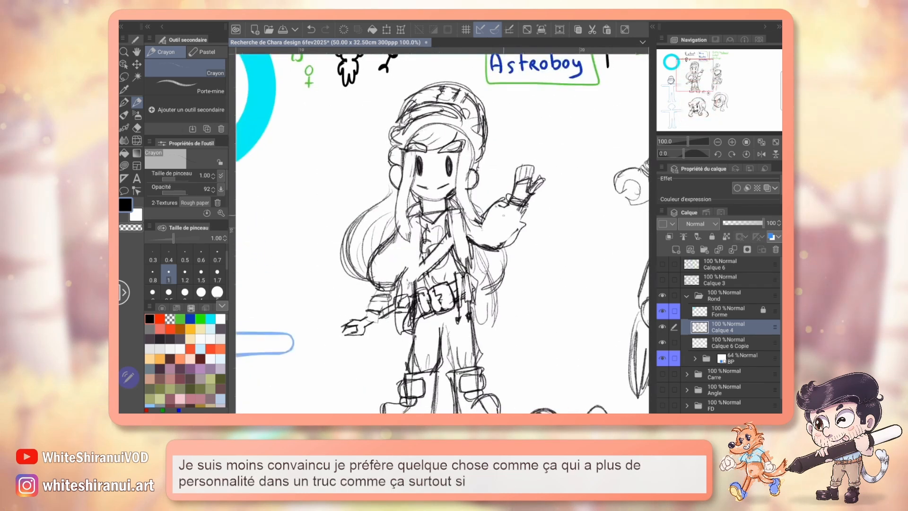
mouse_move(520, 407)
left_mouse_down()
mouse_move(500, 150)
mouse_move(480, 40)
mouse_move(332, 104)
mouse_move(276, 94)
left_mouse_up()
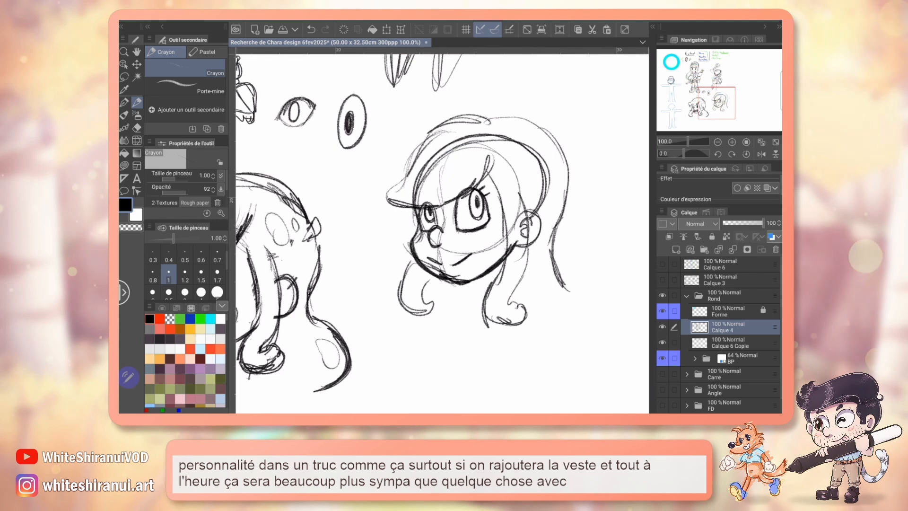
key("e")
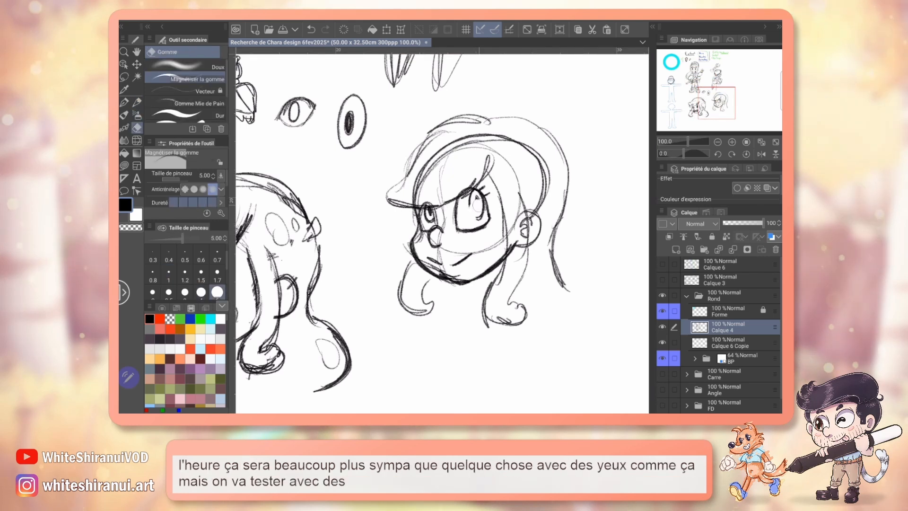
left_click_drag(479, 199, 466, 221)
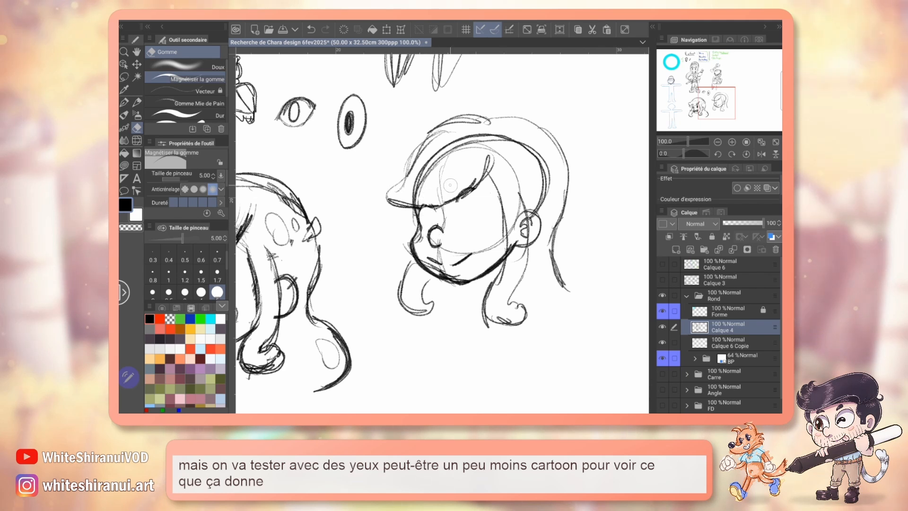
key("p")
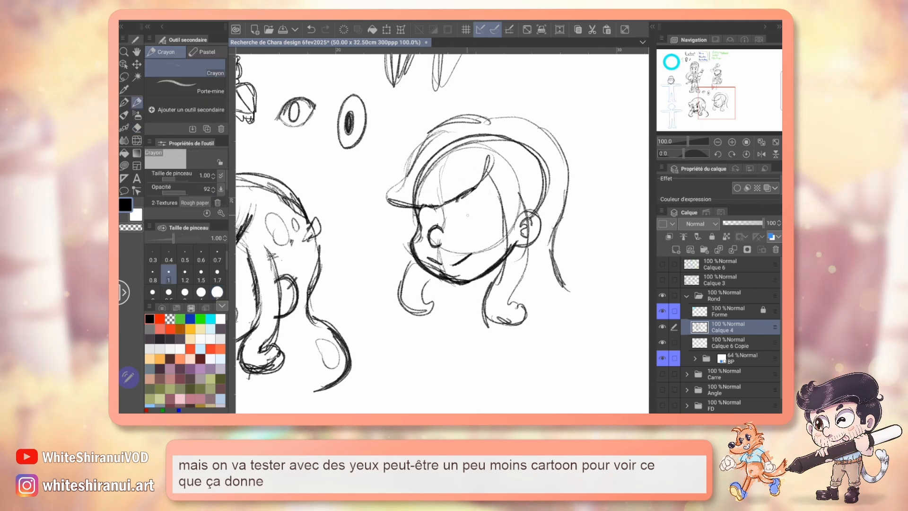
mouse_move(468, 197)
left_mouse_down()
mouse_move(490, 215)
mouse_move(459, 219)
mouse_move(477, 211)
left_mouse_up()
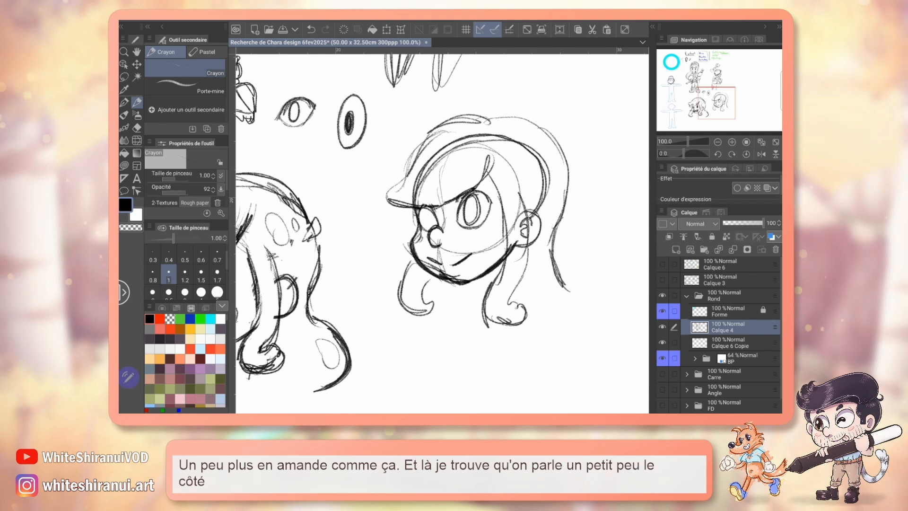
Select the second head's near eye with a lasso, enlarge it slightly, and clear the selection.
key("m")
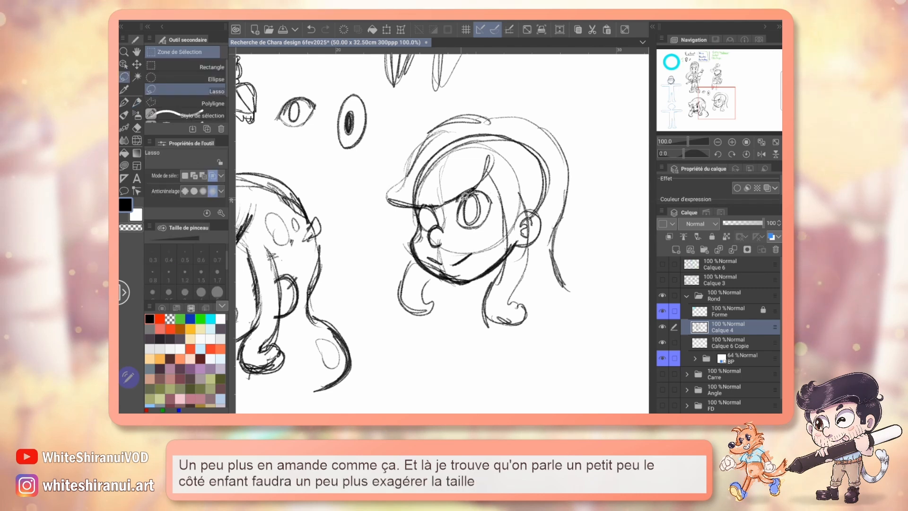
left_click_drag(492, 190, 487, 188)
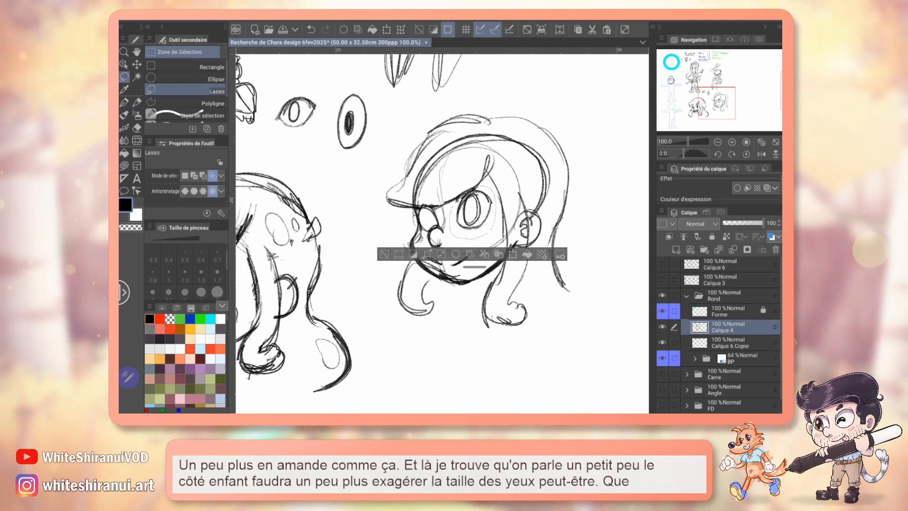
key("ctrl+t")
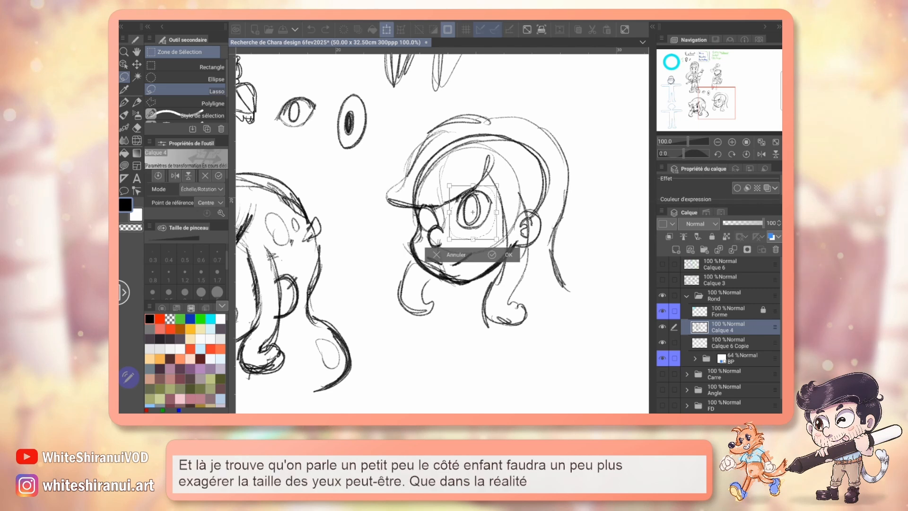
left_click_drag(506, 249, 511, 255)
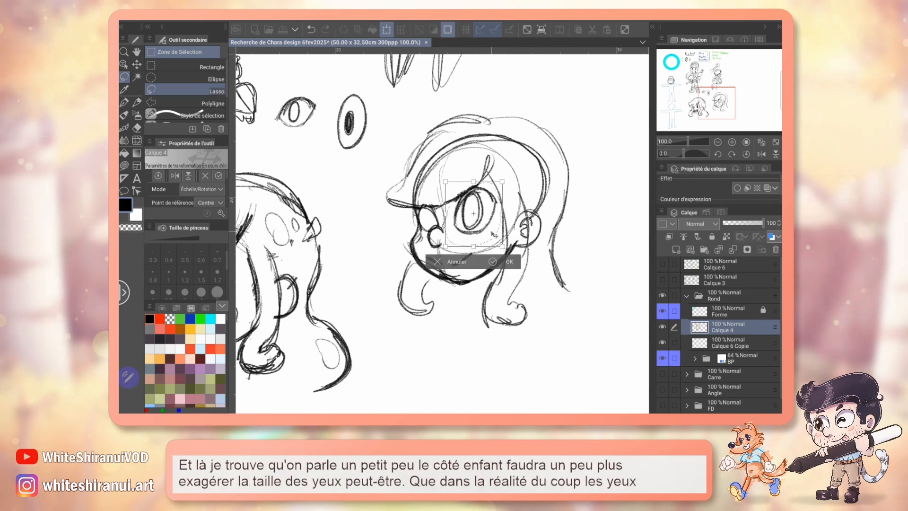
key("Return")
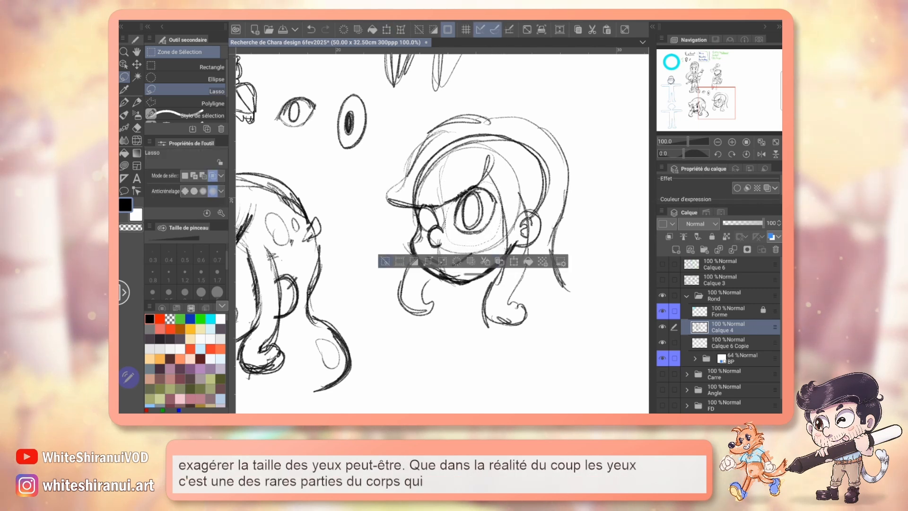
left_click(385, 261)
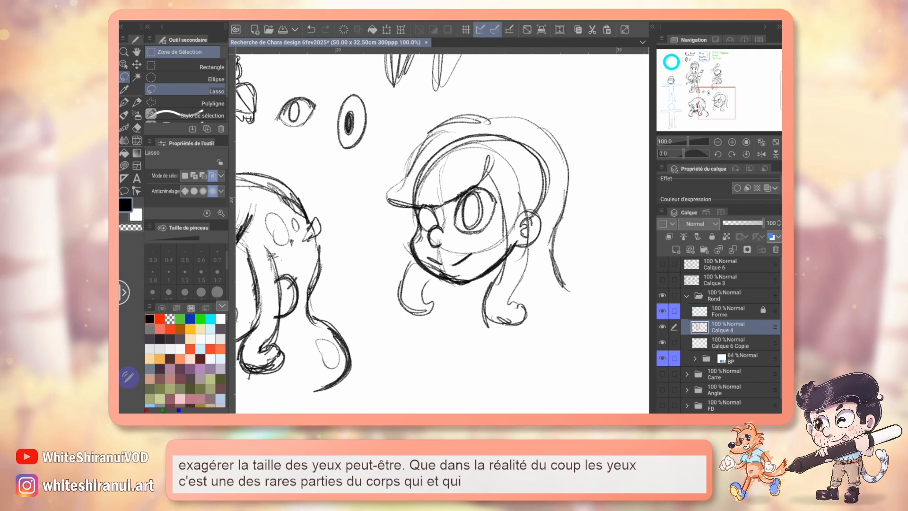
Add a pupil to the second head's near eye and draw a smaller matching iris in the far eye.
scroll(442, 232, "up", 2)
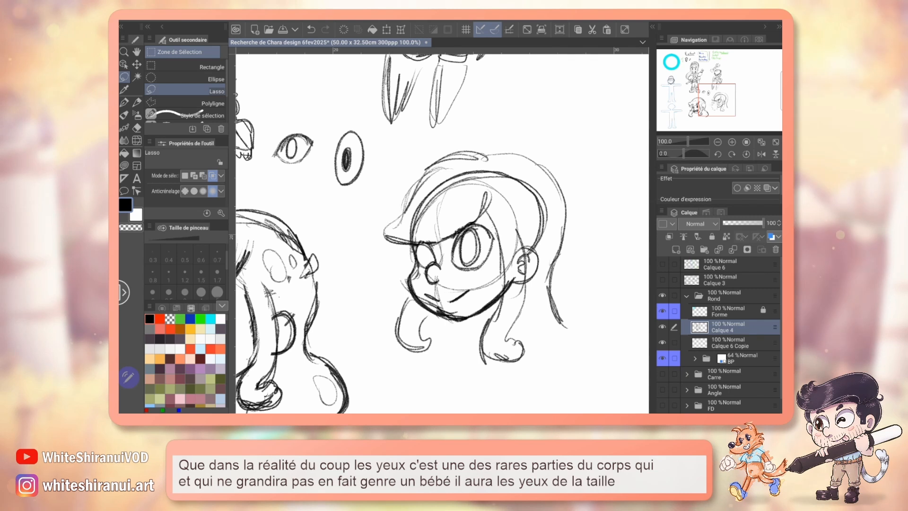
scroll(443, 231, "up", 1)
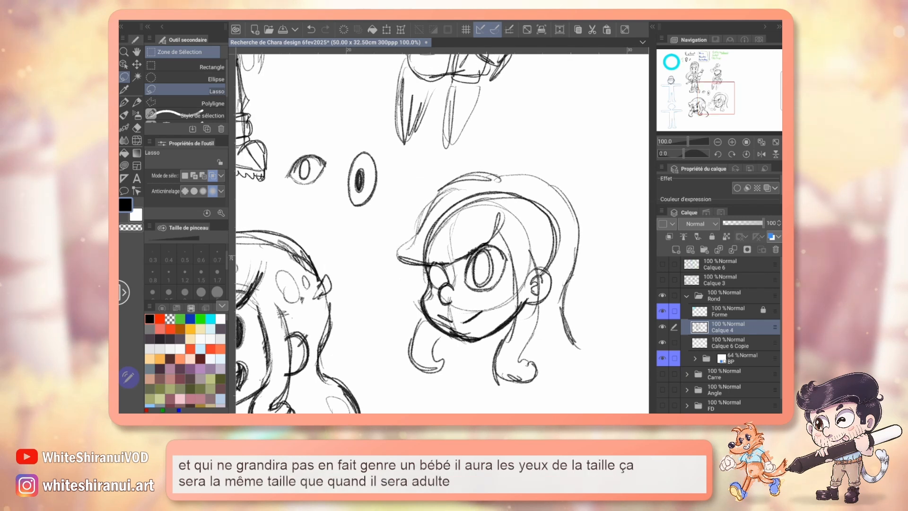
scroll(442, 232, "down", 2)
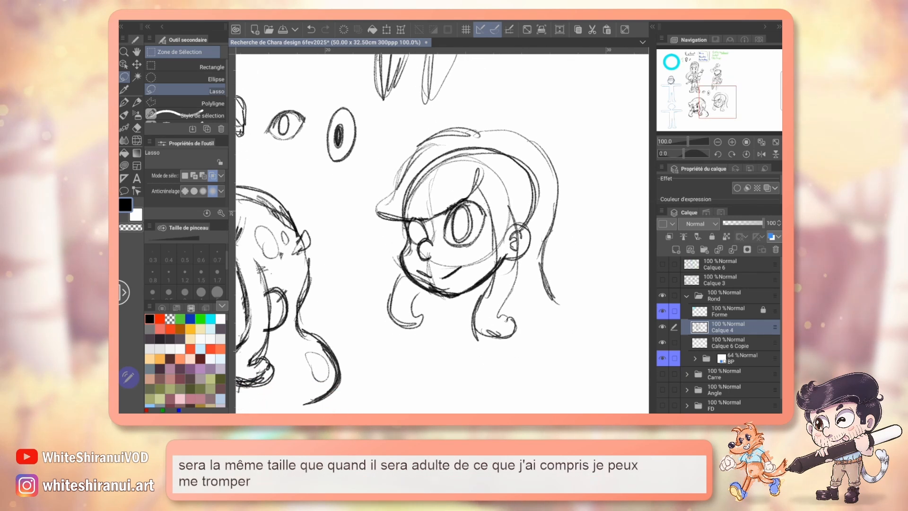
key("p")
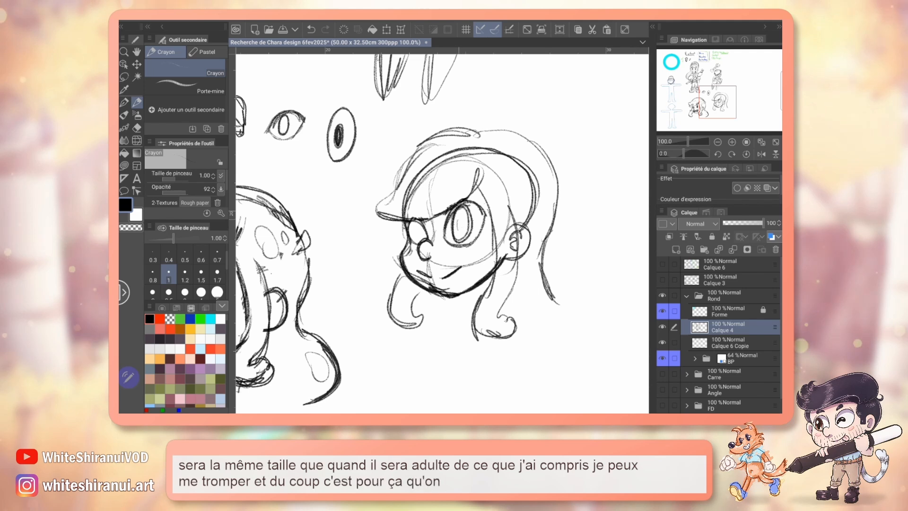
left_click_drag(459, 232, 458, 220)
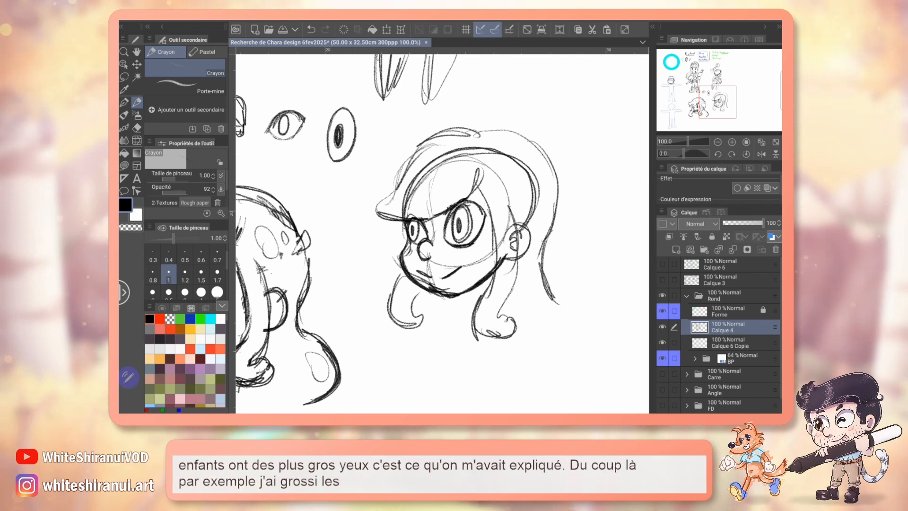
Circle the eye areas on the first and second heads in red for comparison, and undo the marks.
mouse_move(442, 231)
left_mouse_down()
mouse_move(452, 199)
mouse_move(473, 227)
mouse_move(544, 229)
mouse_move(598, 174)
left_mouse_up()
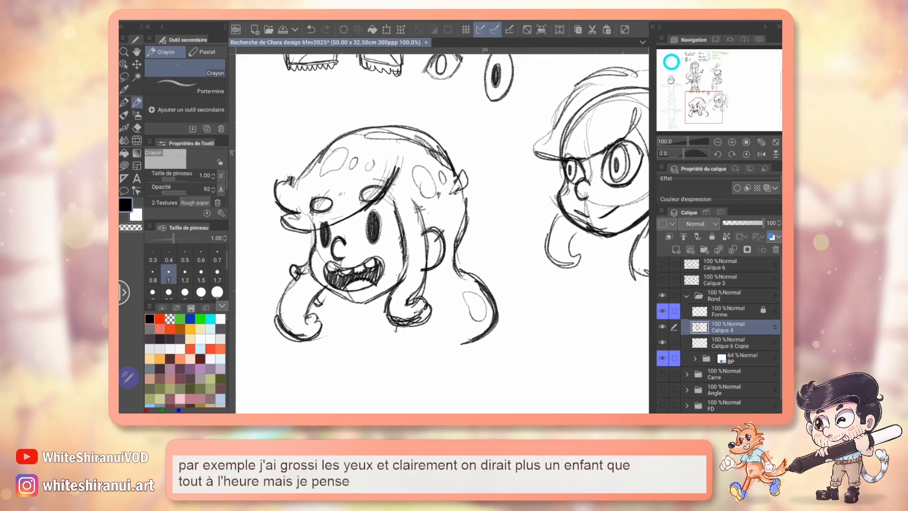
left_click(161, 318)
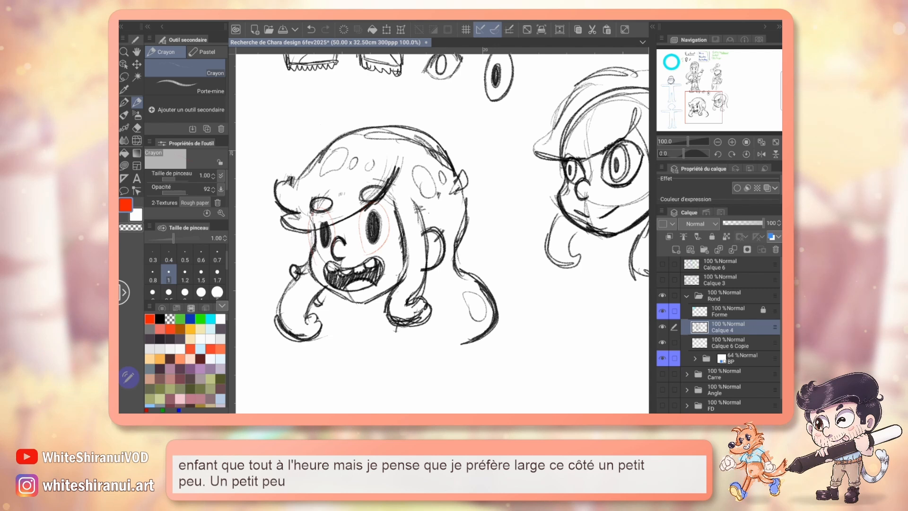
key("ctrl+z")
left_click_drag(489, 222, 397, 243)
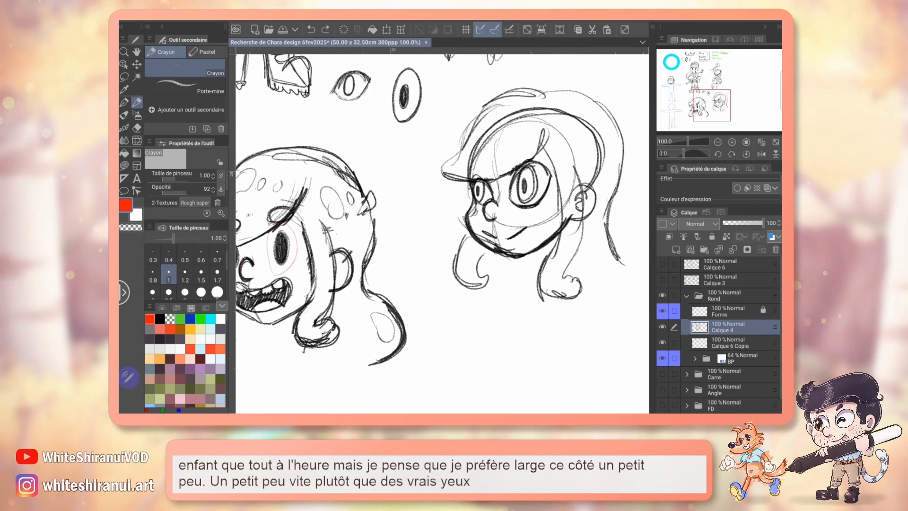
left_click_drag(502, 196, 554, 203)
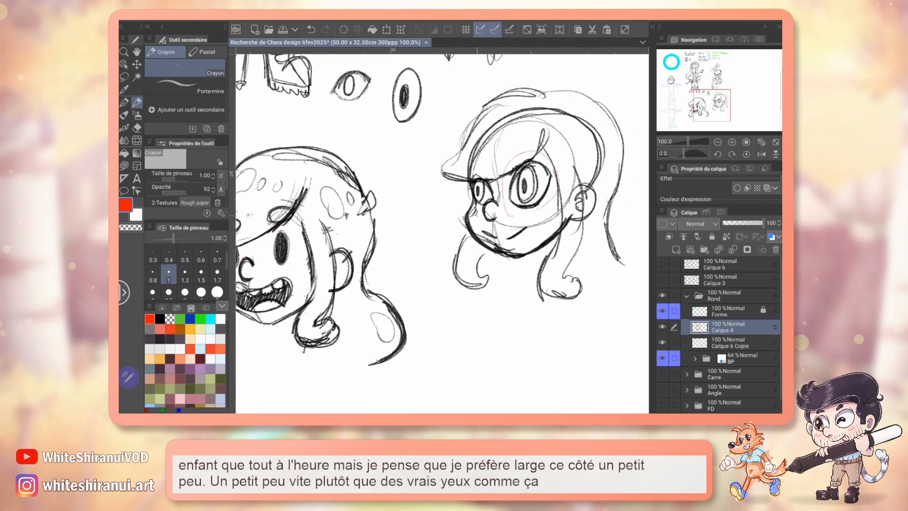
key("ctrl+z")
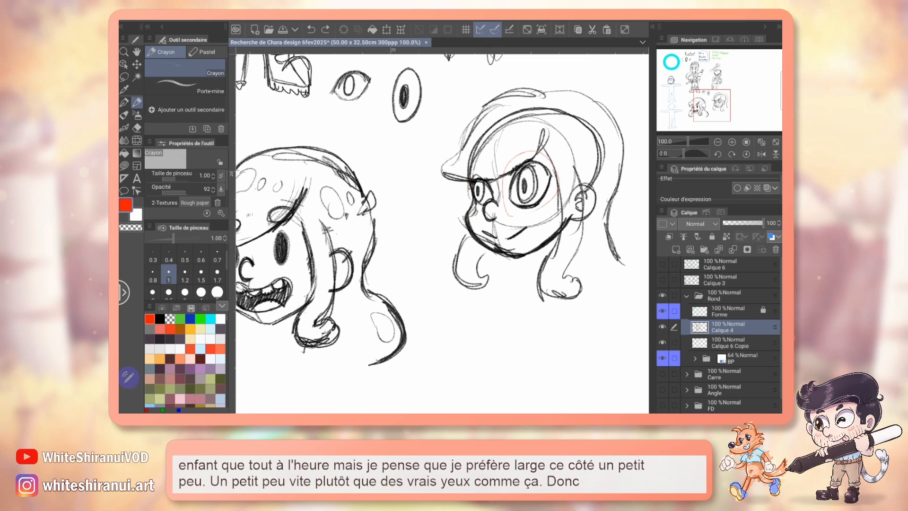
Draw the inner edge of the first head's long back lock in black, closing it into a short rounded end.
mouse_move(365, 94)
left_mouse_down()
mouse_move(459, 72)
mouse_move(435, 109)
mouse_move(579, 399)
left_mouse_up()
left_click_drag(497, 408, 439, 21)
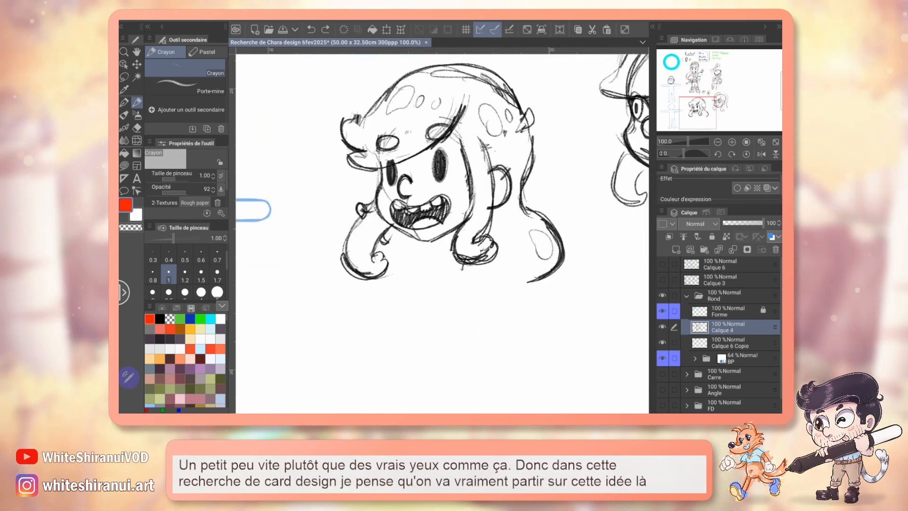
mouse_move(442, 233)
left_mouse_down()
mouse_move(414, 296)
mouse_move(312, 287)
mouse_move(378, 258)
left_mouse_up()
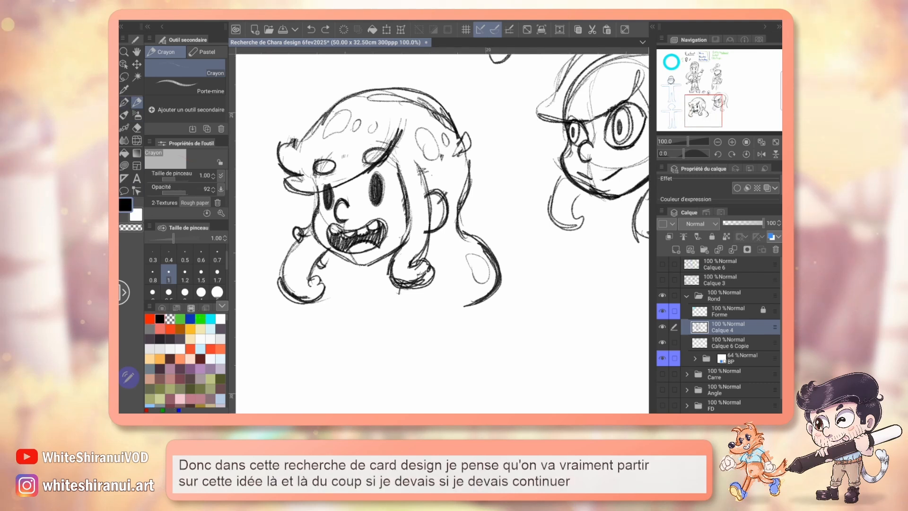
left_click_drag(452, 256, 461, 304)
left_click_drag(472, 273, 470, 301)
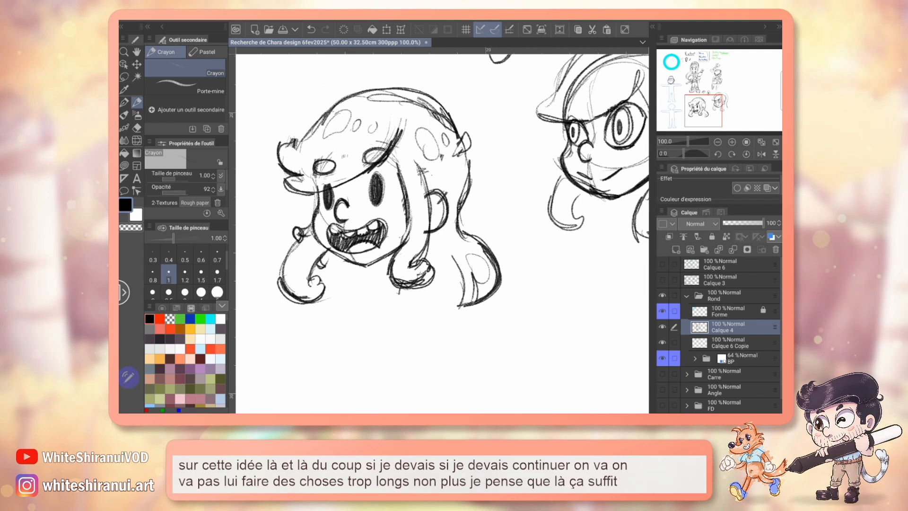
Sketch a tapered box-shaped torso below the first head in black, with a round near shoulder.
left_click_drag(432, 175, 496, 146)
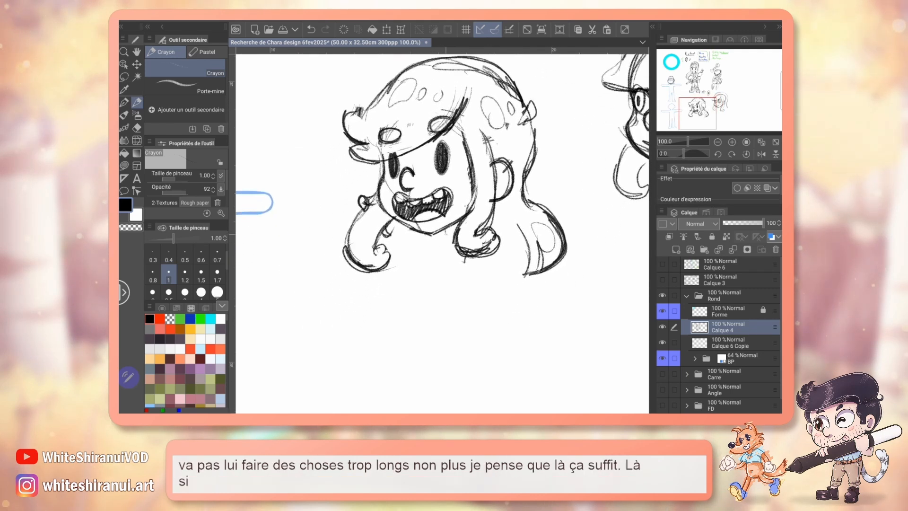
left_click_drag(415, 258, 422, 335)
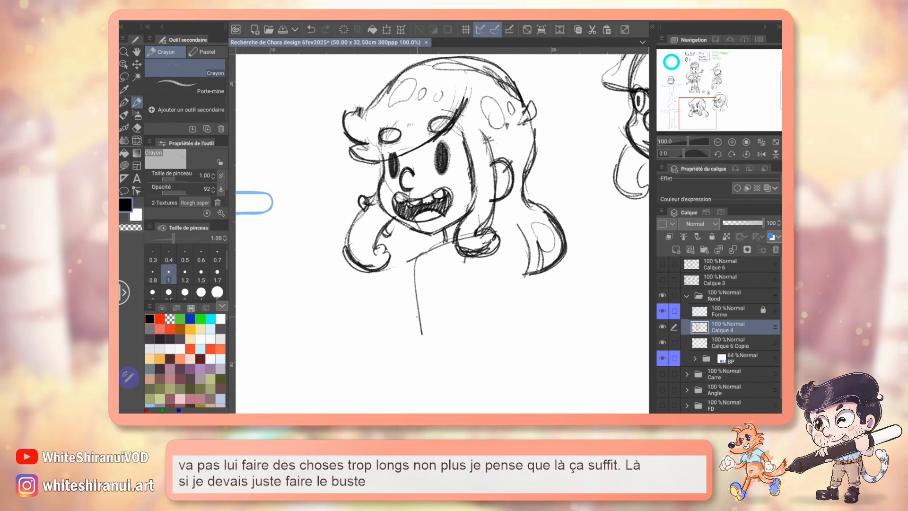
left_click_drag(515, 260, 532, 357)
left_click_drag(532, 356, 434, 369)
left_click_drag(487, 364, 431, 378)
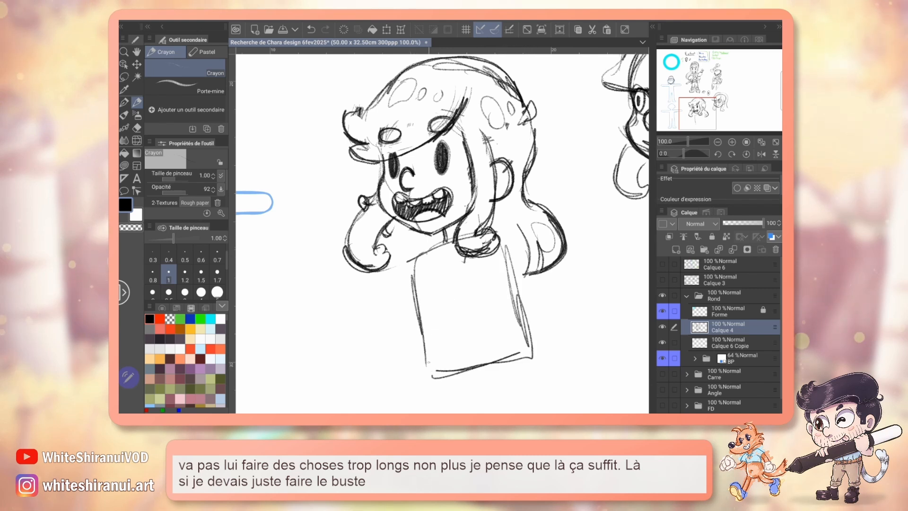
left_click_drag(416, 266, 431, 376)
left_click_drag(416, 301, 440, 381)
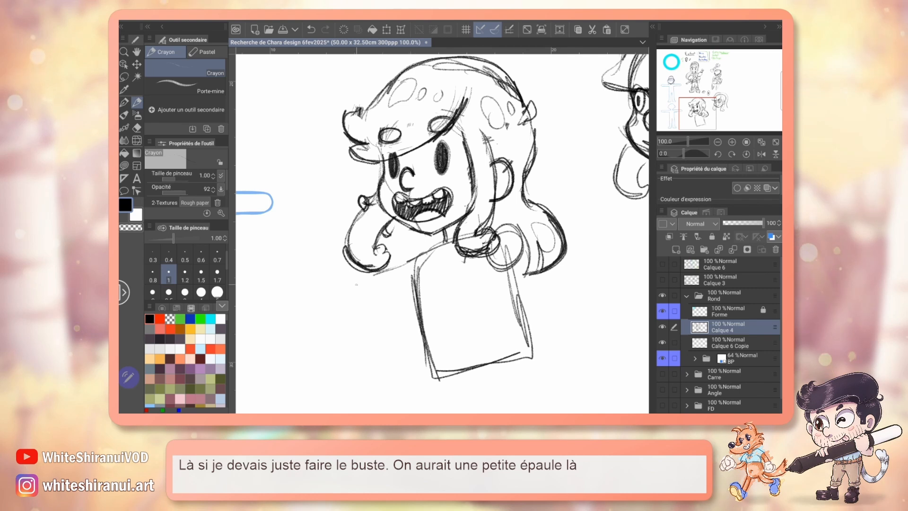
left_click_drag(404, 261, 293, 289)
key("ctrl+z")
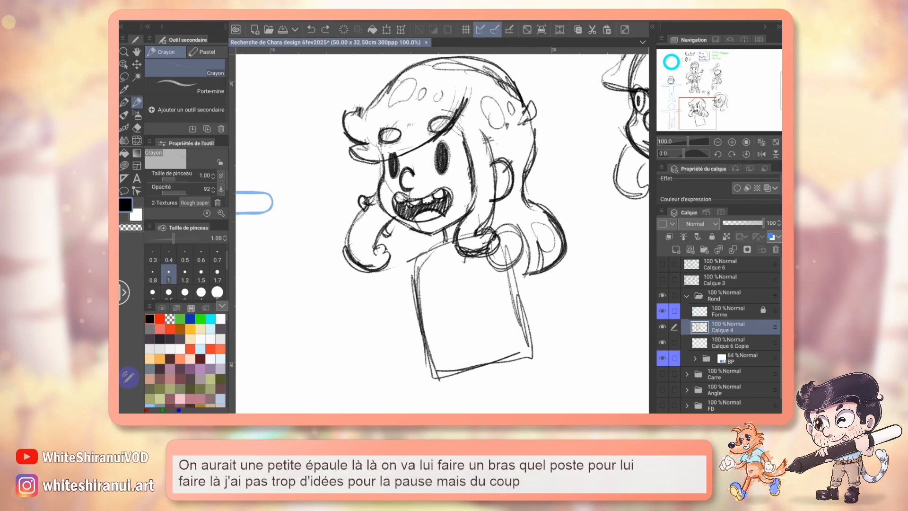
Following the full-body sketch, add a hoodie collar with two hanging laces and the open jacket's edges to the torso.
mouse_move(421, 56)
left_mouse_down()
mouse_move(490, 344)
mouse_move(461, 412)
left_mouse_up()
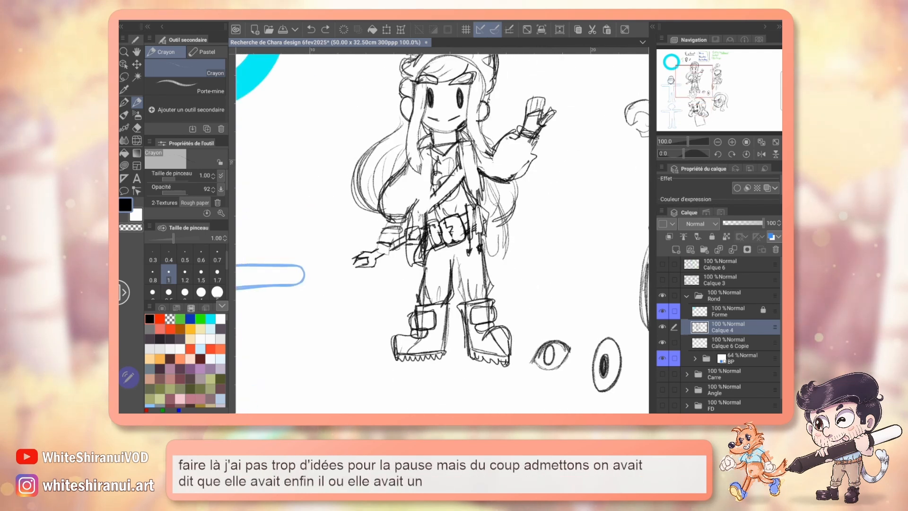
mouse_move(483, 407)
left_mouse_down()
mouse_move(412, 161)
mouse_move(400, 57)
left_mouse_up()
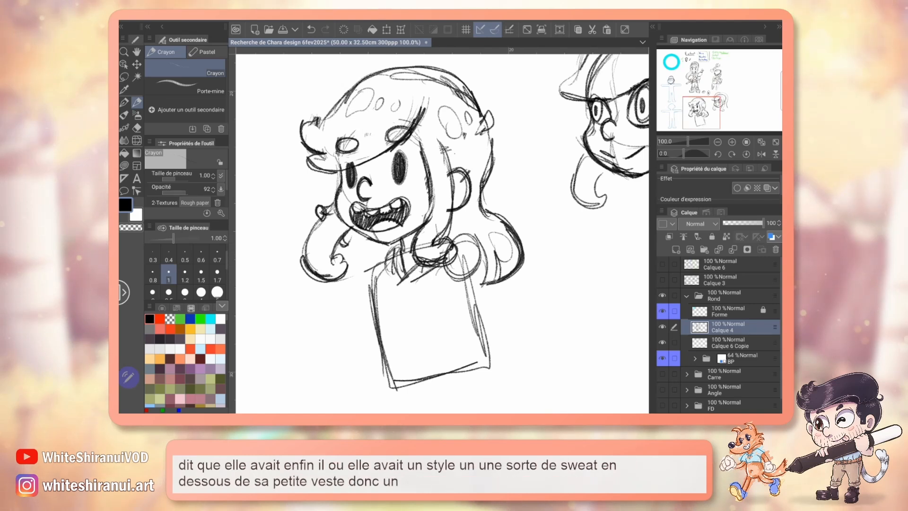
mouse_move(405, 285)
left_mouse_down()
mouse_move(404, 313)
mouse_move(389, 312)
left_mouse_up()
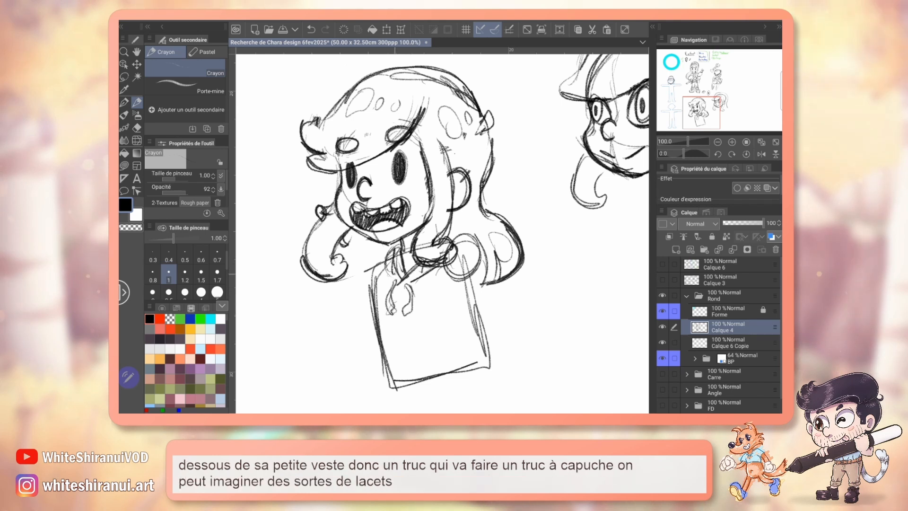
left_click_drag(463, 278, 486, 363)
left_click_drag(378, 303, 405, 393)
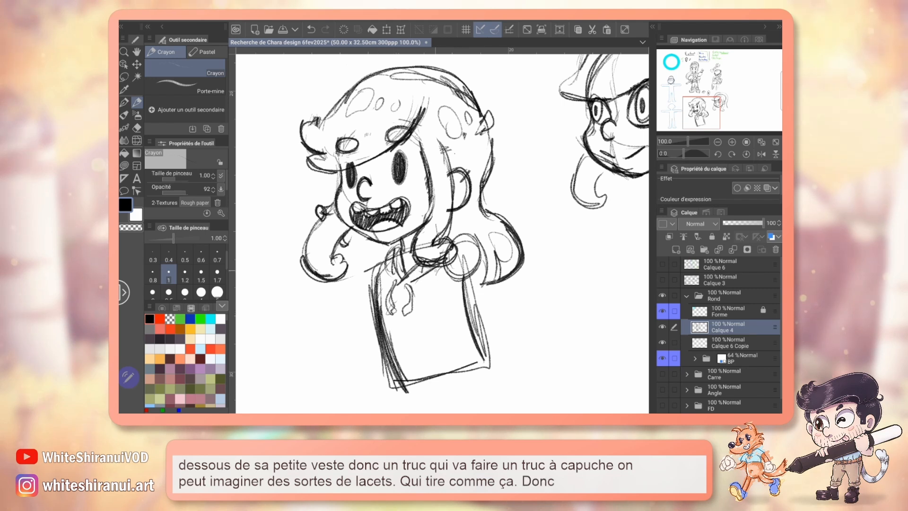
mouse_move(435, 277)
left_mouse_down()
mouse_move(454, 366)
mouse_move(471, 391)
left_mouse_up()
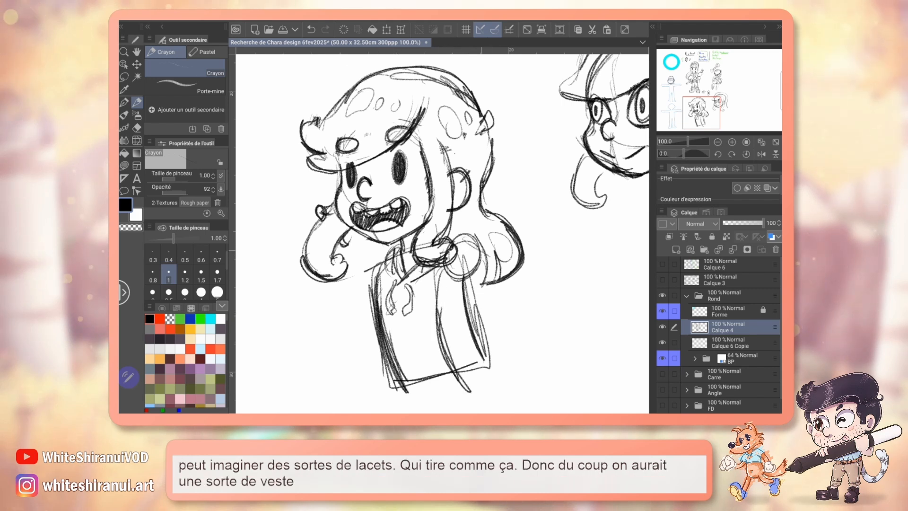
mouse_move(489, 277)
left_mouse_down()
mouse_move(524, 290)
mouse_move(546, 350)
left_mouse_up()
key("ctrl+z")
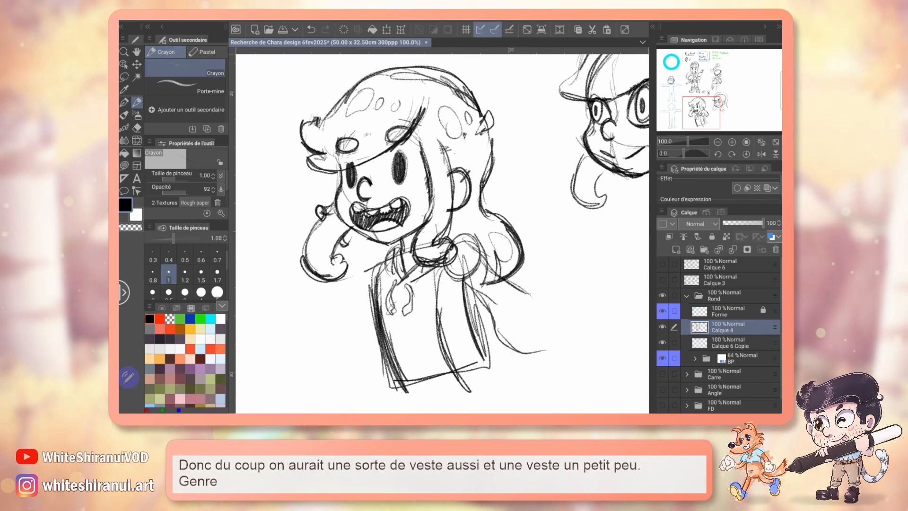
key("ctrl+z")
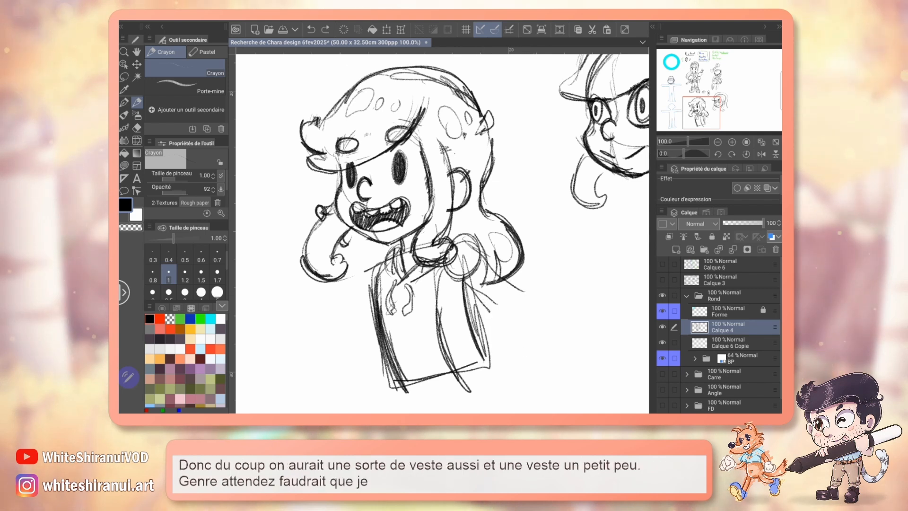
Draw the near arm stretched outward, ending in a mitten-gloved hand with rounded fingers and a thumb, and save the file.
left_click_drag(477, 289, 520, 314)
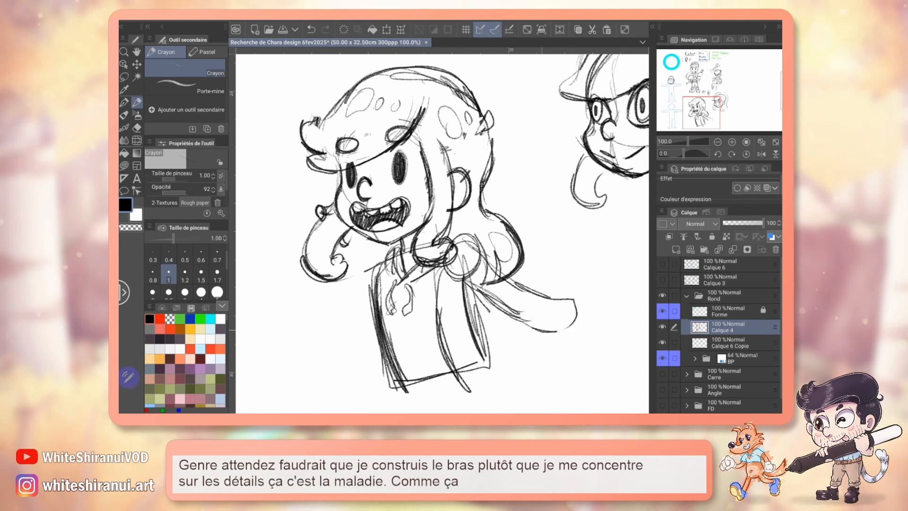
left_click_drag(442, 234, 359, 196)
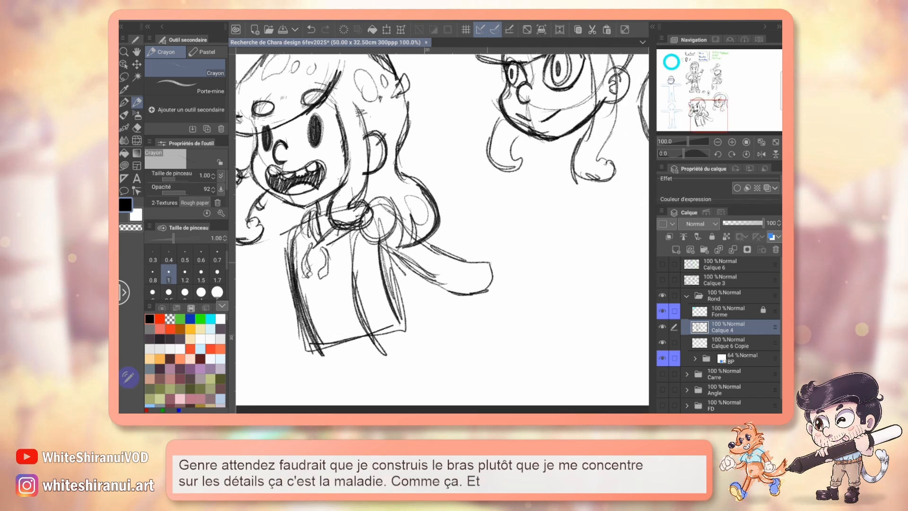
left_click_drag(512, 275, 486, 291)
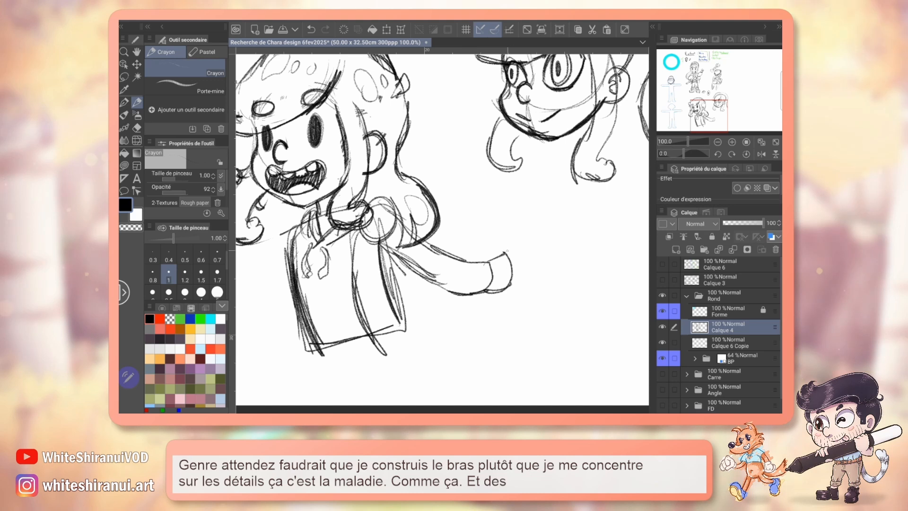
left_click_drag(531, 250, 531, 277)
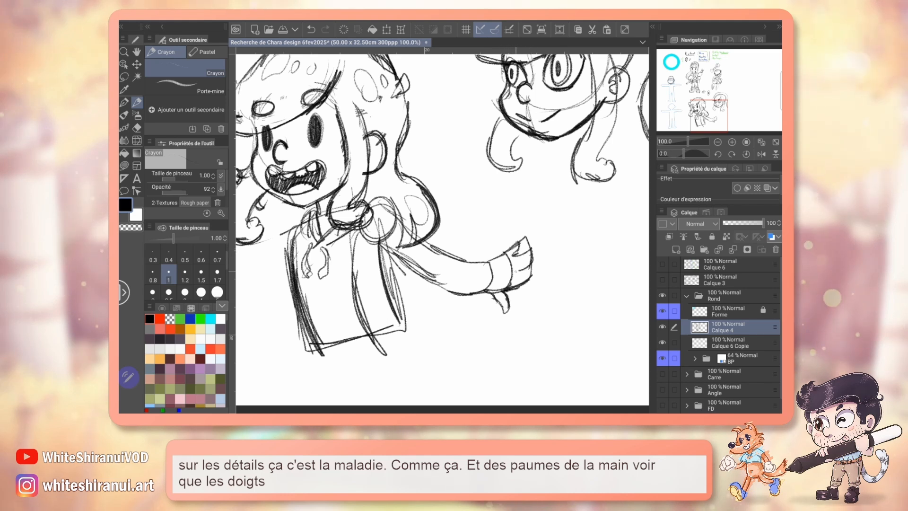
left_click_drag(531, 268, 509, 286)
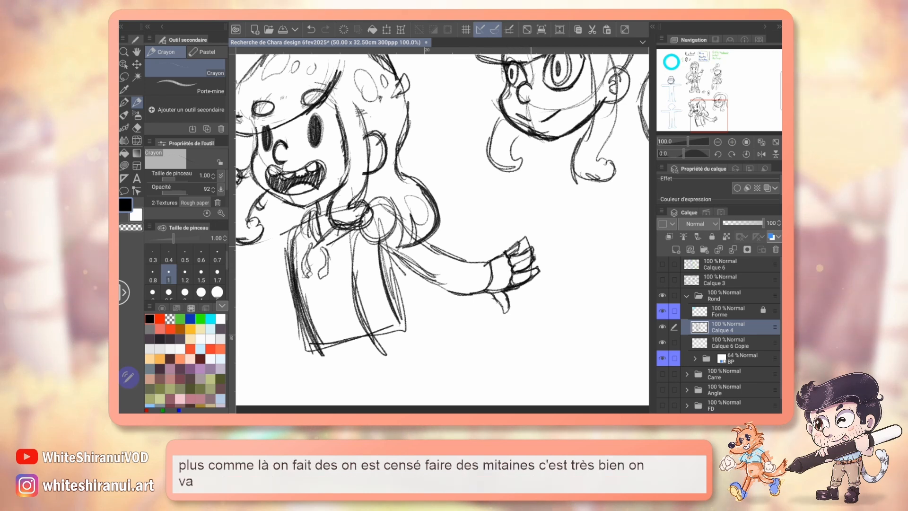
key("ctrl+s")
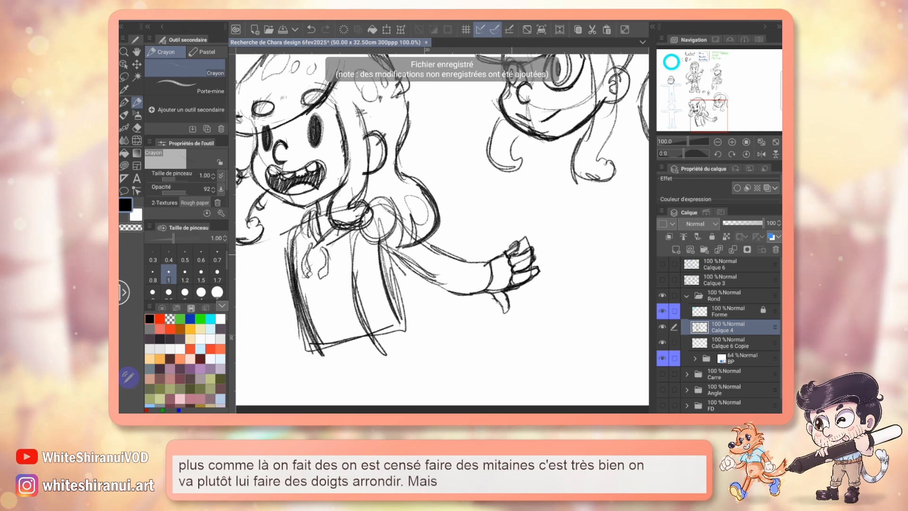
Draw a jacket sleeve that widens toward a gathered cuff around the arm, and erase the construction lines inside it.
left_click_drag(479, 292, 485, 262)
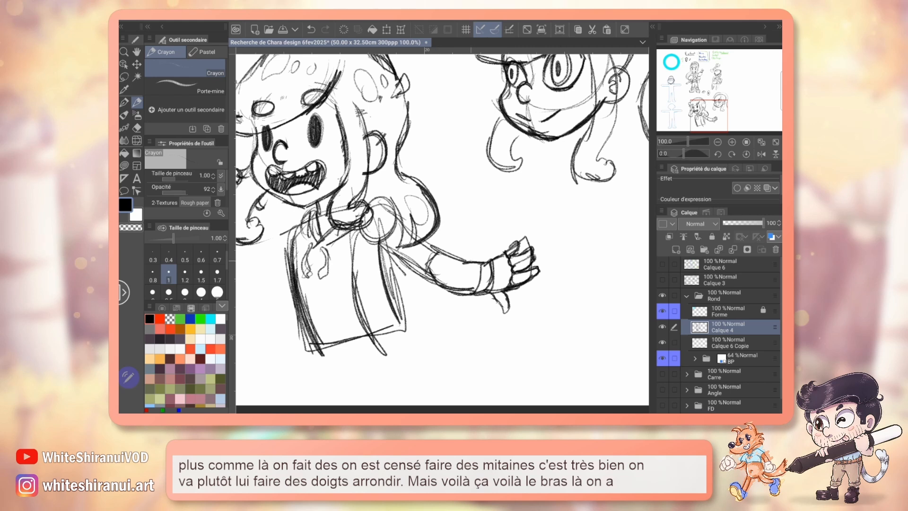
key("ctrl+z")
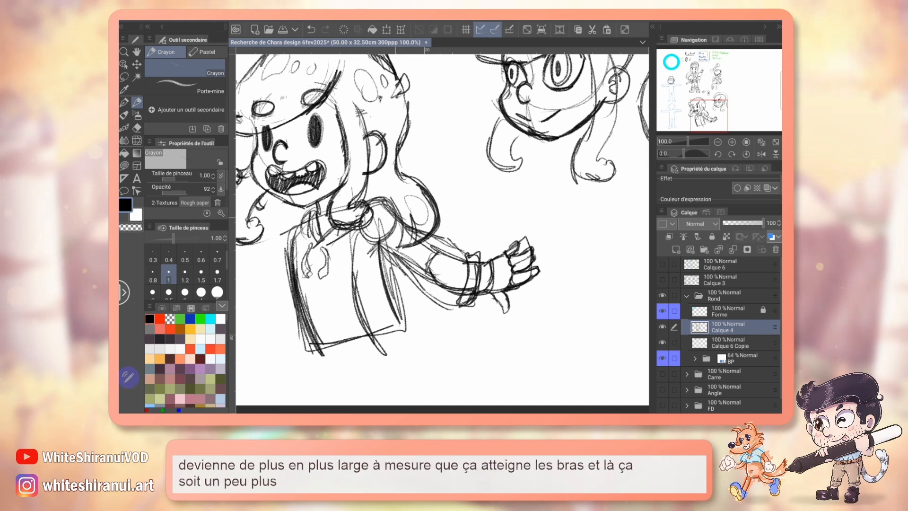
key("e")
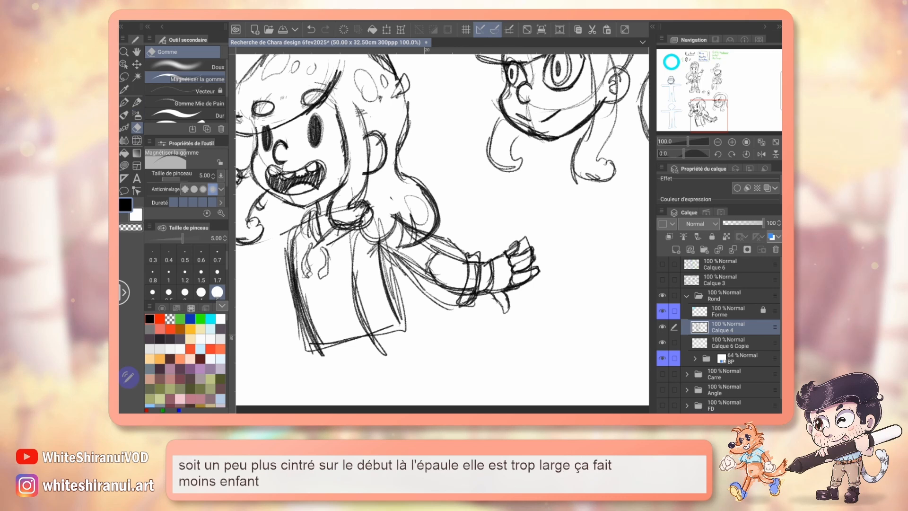
key("p")
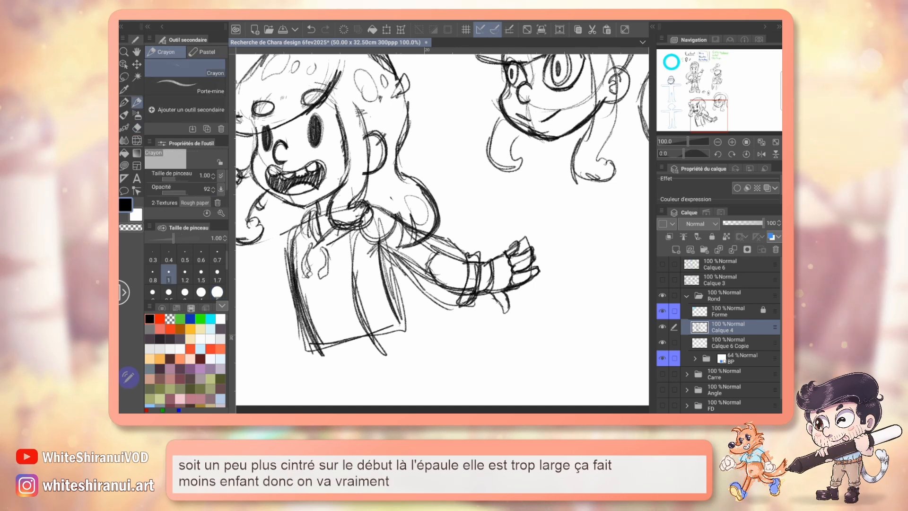
key("e")
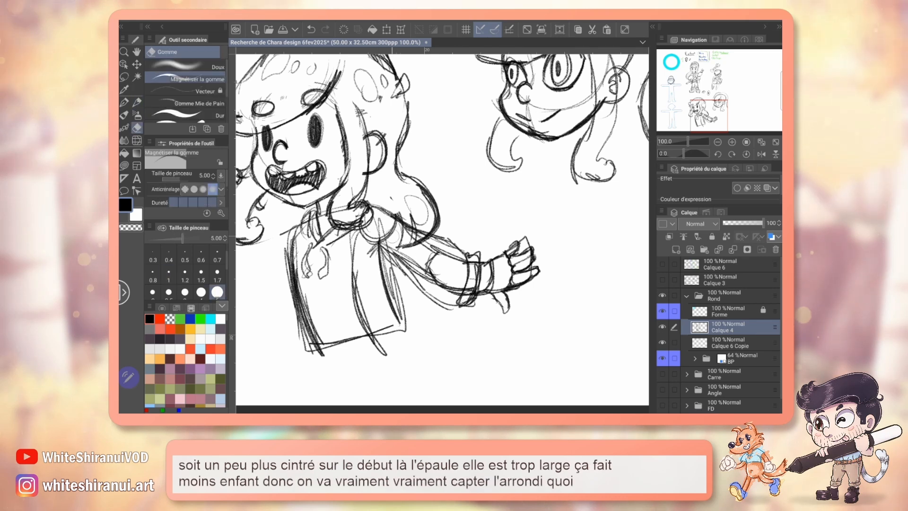
mouse_move(392, 236)
left_mouse_down()
mouse_move(421, 242)
mouse_move(451, 285)
left_mouse_up()
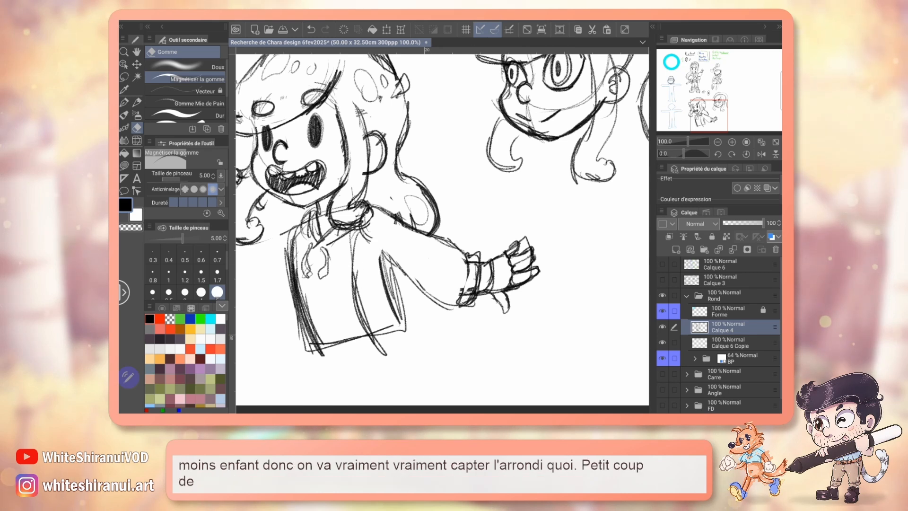
Redraw the sleeve's underside in black as one heavier curve from the jacket front down toward the cuff.
mouse_move(442, 229)
left_mouse_down()
mouse_move(449, 254)
mouse_move(467, 235)
left_mouse_up()
key("p")
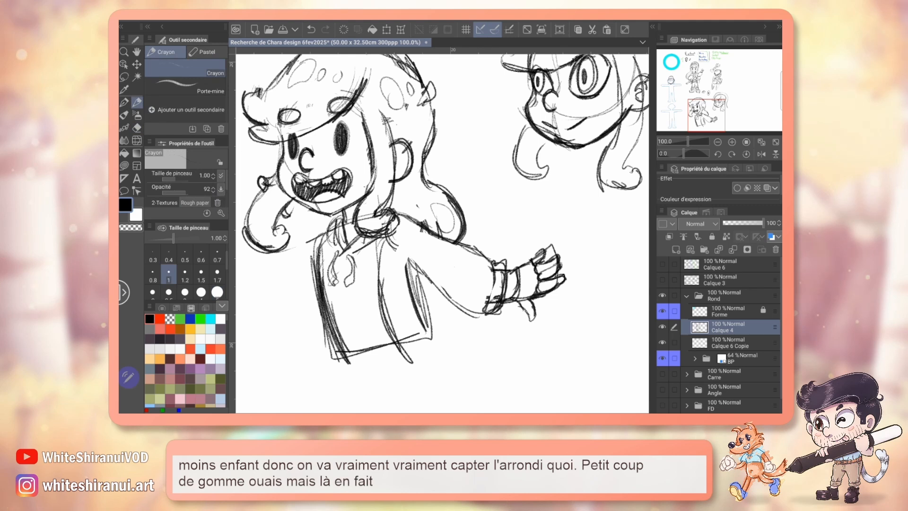
left_click_drag(421, 243, 475, 287)
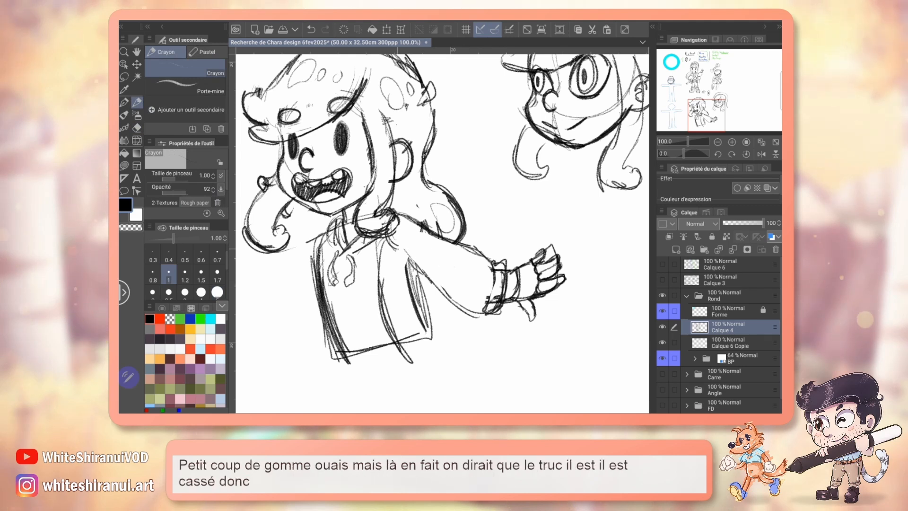
left_click_drag(390, 261, 460, 299)
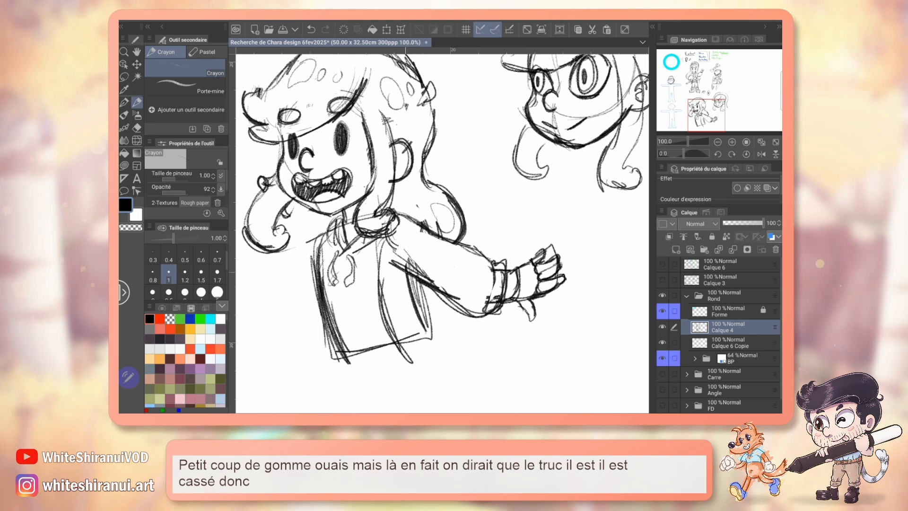
left_click_drag(390, 259, 425, 281)
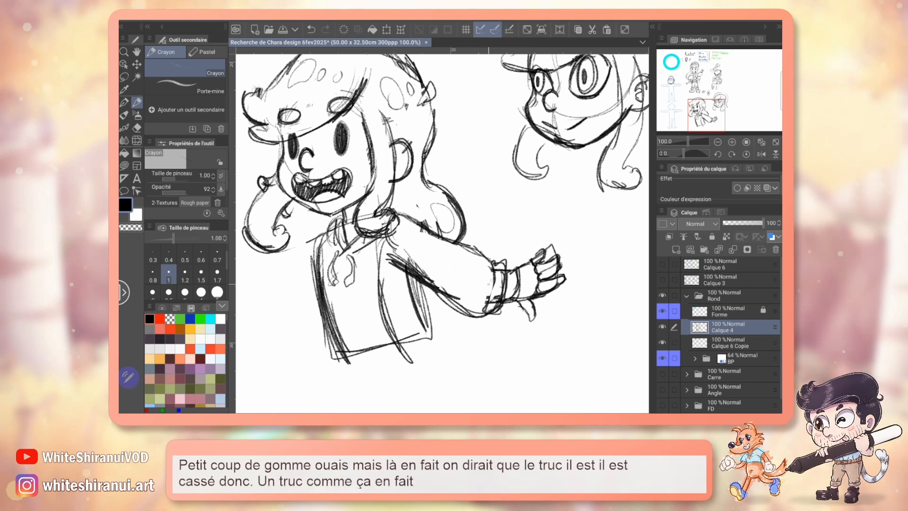
Select the gloved hand with a lasso, rotate it slightly clockwise into line with the forearm, and clear the selection.
scroll(441, 234, "right", 1)
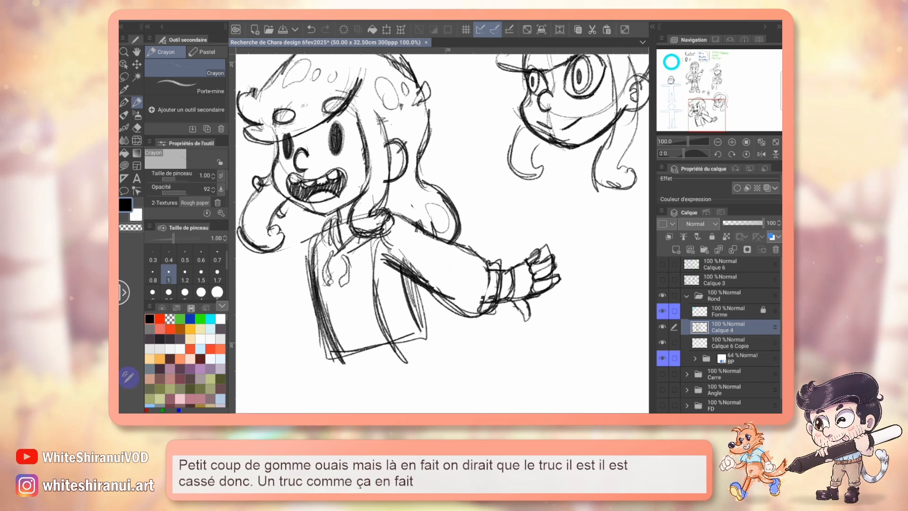
key("m")
left_click_drag(563, 221, 502, 259)
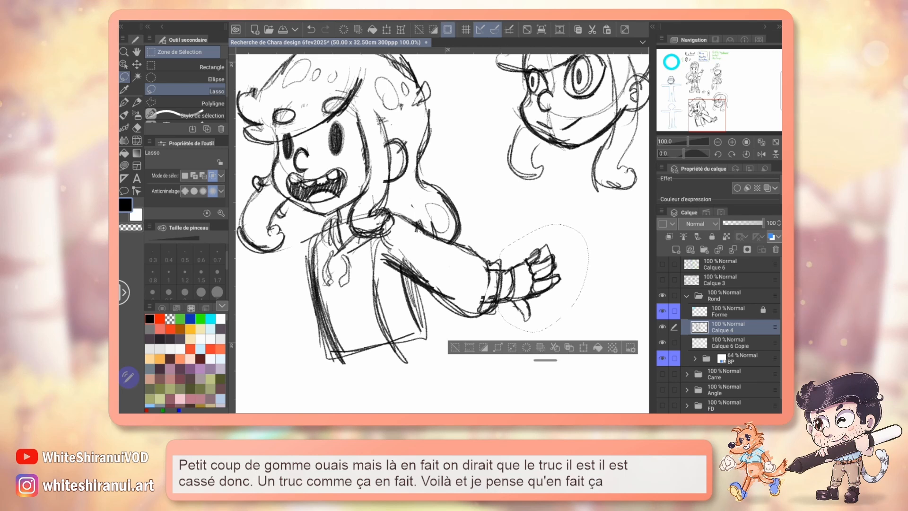
key("ctrl+t")
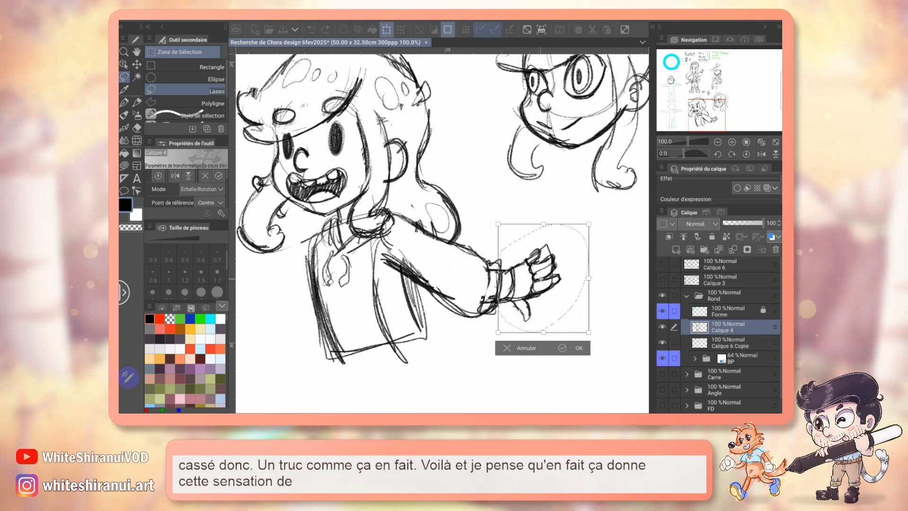
left_click_drag(602, 265, 604, 282)
left_click_drag(549, 286, 545, 301)
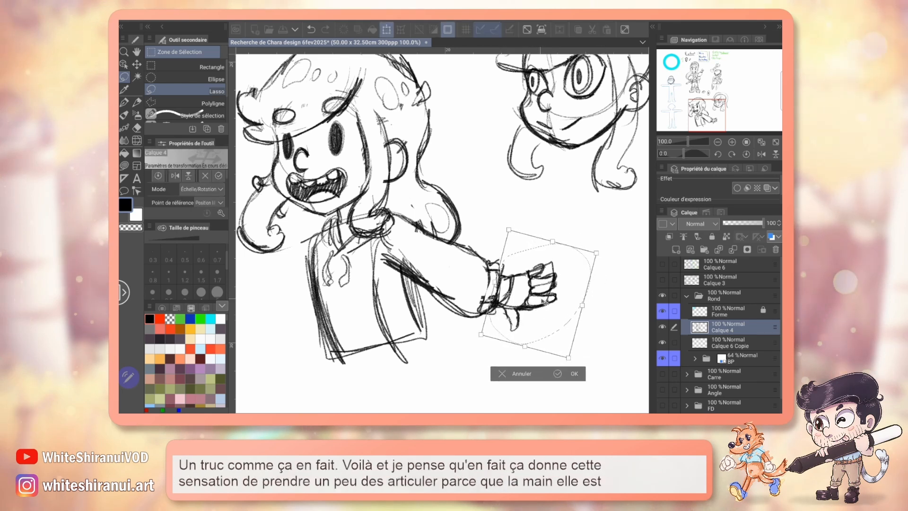
key("Return")
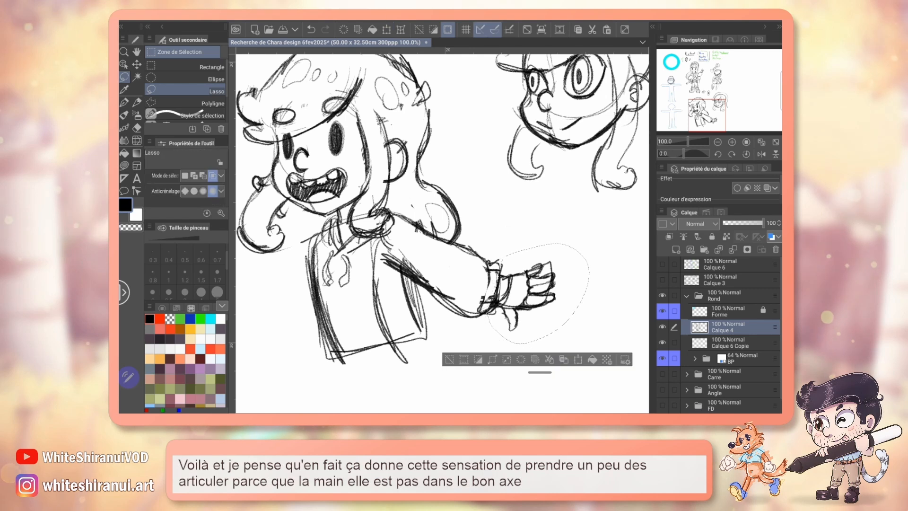
key("ctrl+d")
Mark a shorter hem at the jacket's back corner and hatch the shaded side beneath the outstretched arm.
mouse_move(425, 227)
left_mouse_down()
mouse_move(450, 255)
mouse_move(446, 184)
left_mouse_up()
key("p")
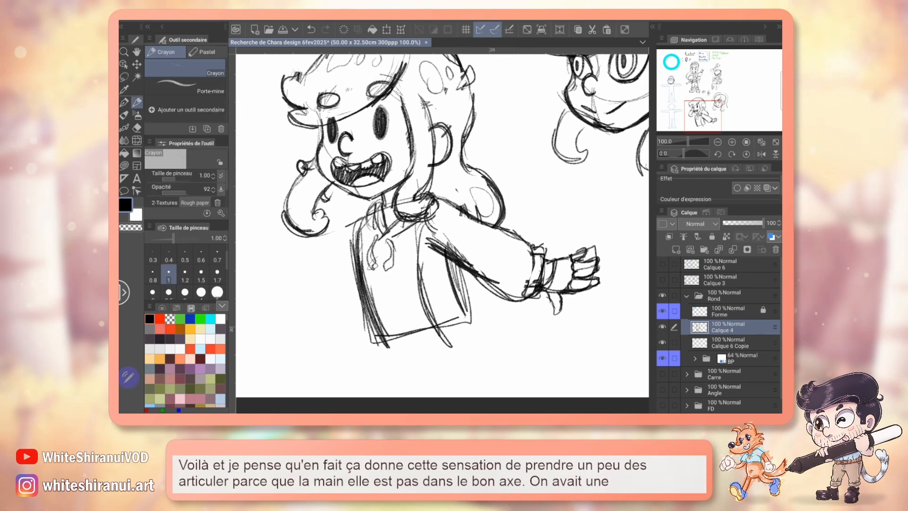
mouse_move(426, 142)
left_mouse_down()
mouse_move(496, 360)
mouse_move(501, 444)
left_mouse_up()
left_click_drag(450, 331, 364, 80)
left_click_drag(425, 331, 435, 192)
mouse_move(436, 226)
left_mouse_down()
mouse_move(441, 301)
mouse_move(481, 292)
left_mouse_up()
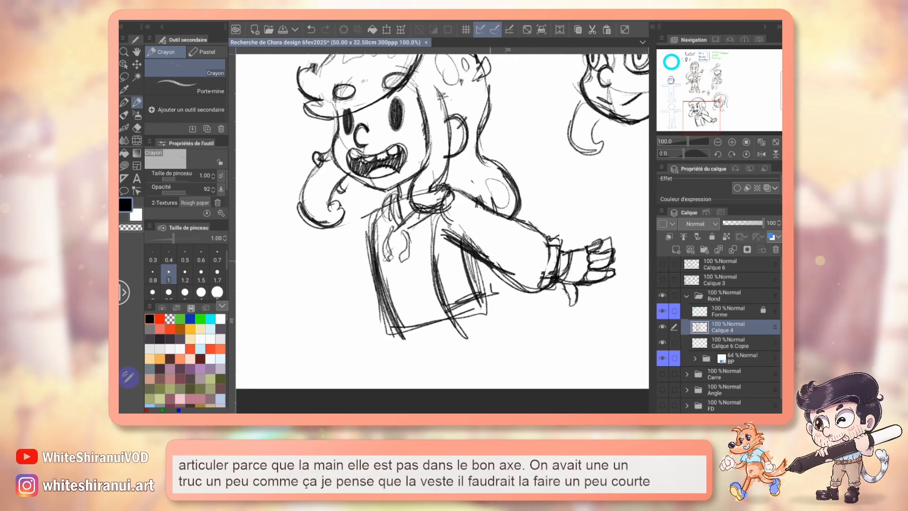
left_click_drag(489, 257, 482, 291)
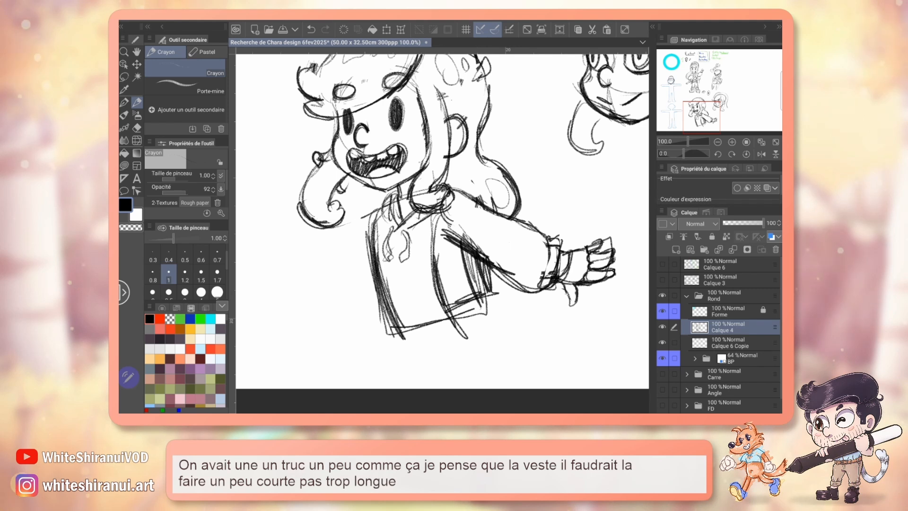
Sketch a wide belt curving around the waist below the jacket, with a large rectangular buckle and small marks beside it.
left_click_drag(424, 341, 461, 310)
left_click_drag(403, 342, 451, 317)
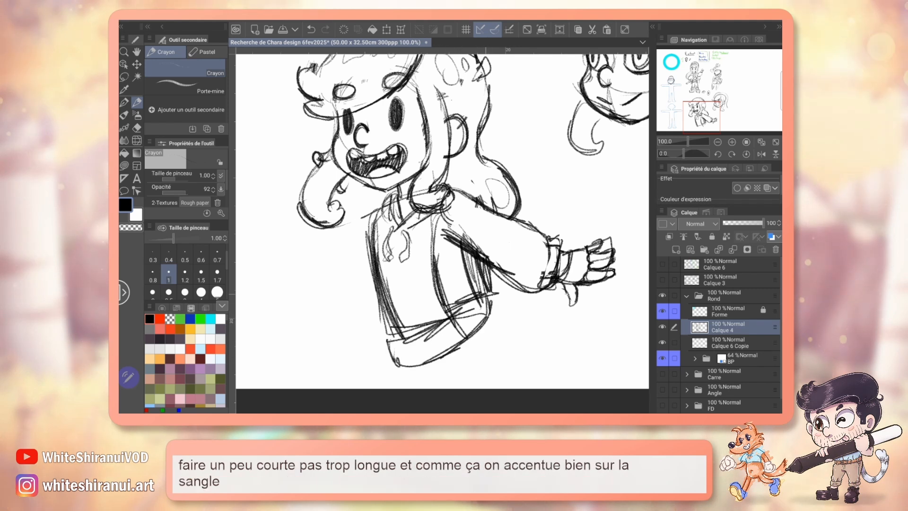
left_click_drag(408, 324, 424, 366)
left_click_drag(424, 366, 456, 350)
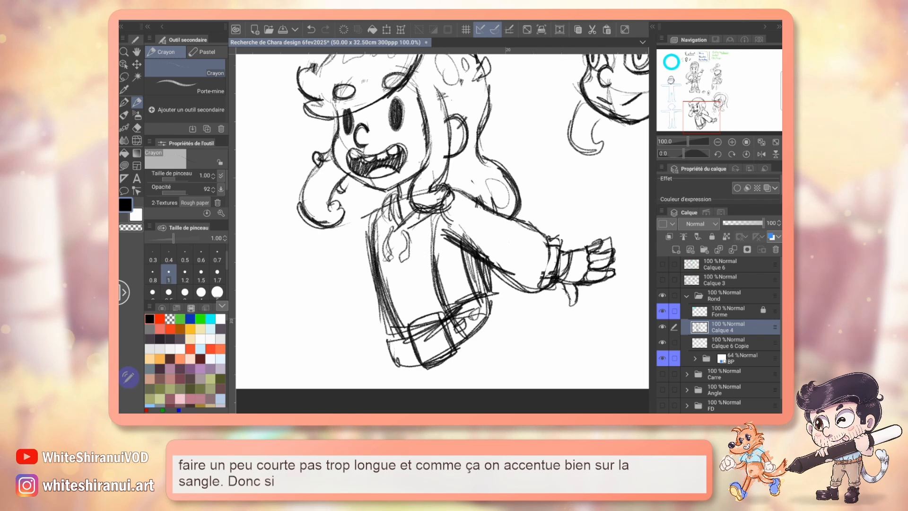
scroll(442, 232, "up", 10)
scroll(442, 232, "down", 15)
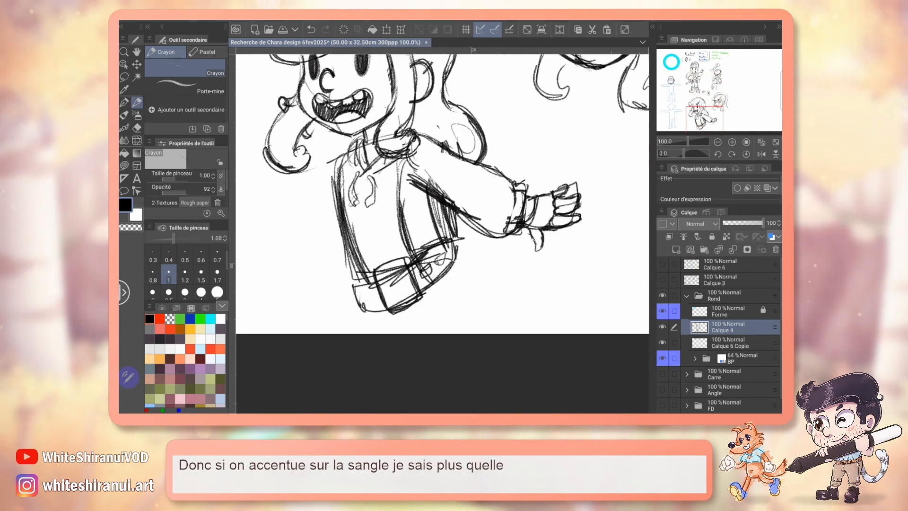
Erase the lines crossing the buckle, detail its inside, and draw a loose, pointed belt end sticking out at the front.
key("e")
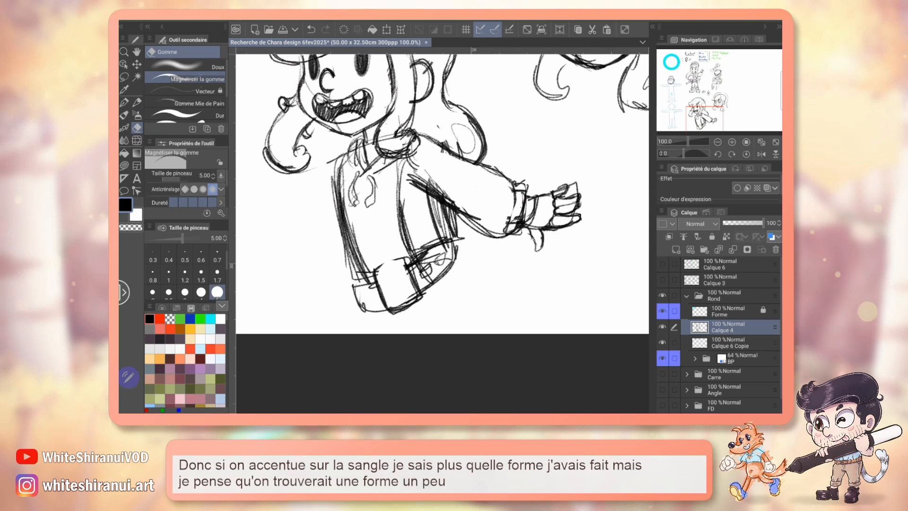
key("p")
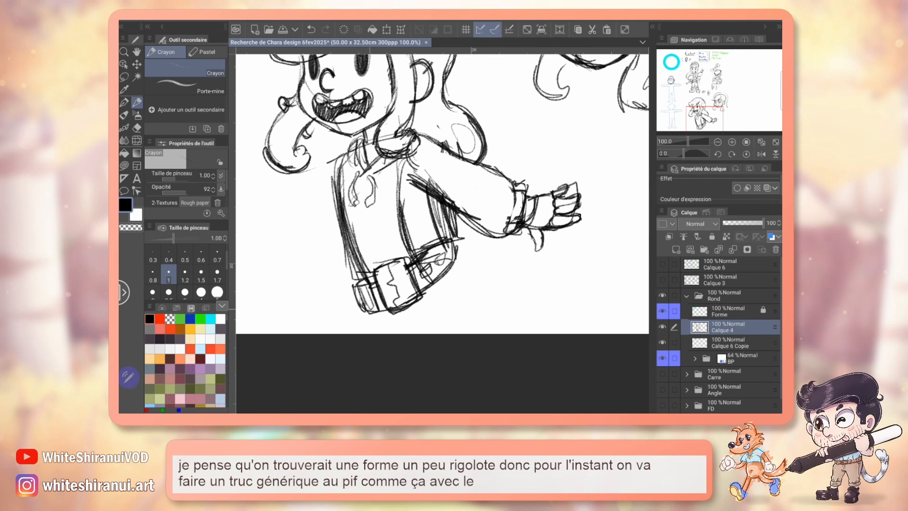
mouse_move(355, 295)
left_mouse_down()
mouse_move(340, 306)
mouse_move(330, 298)
left_mouse_up()
left_click_drag(330, 298, 333, 318)
mouse_move(334, 318)
left_mouse_down()
mouse_move(363, 312)
mouse_move(349, 321)
left_mouse_up()
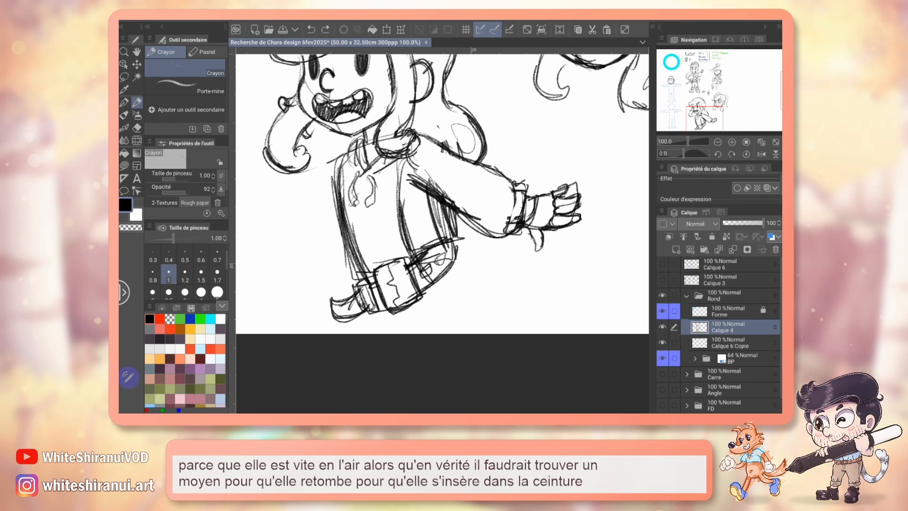
Draw the jacket's short hem just above the belt and erase the surplus line along its front panel.
left_click_drag(442, 194, 423, 238)
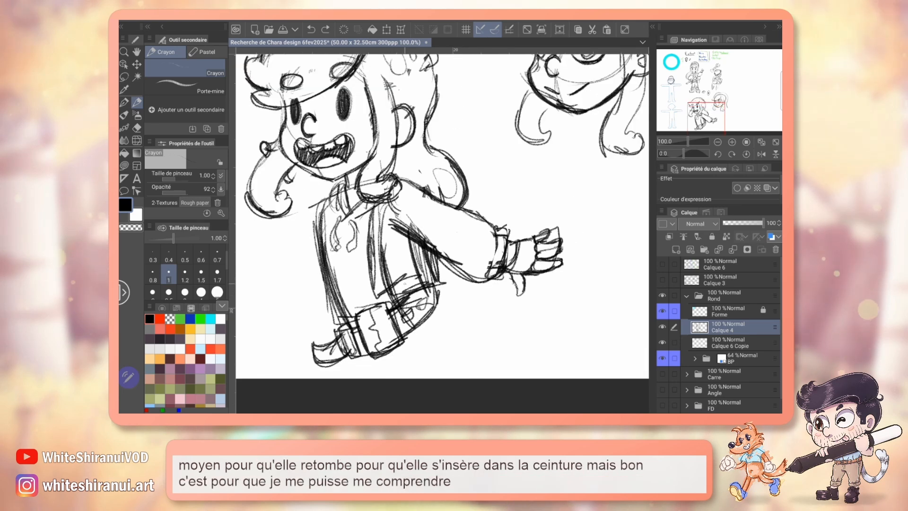
left_click_drag(393, 287, 428, 276)
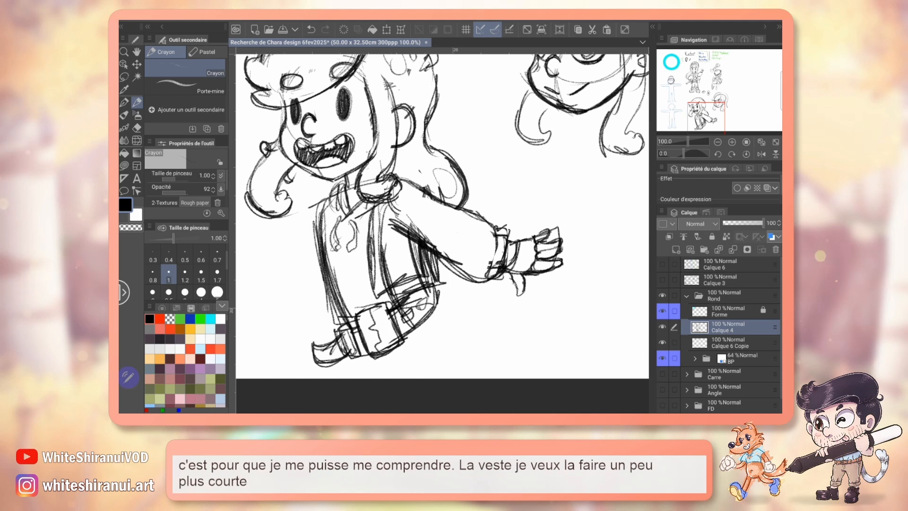
key("e")
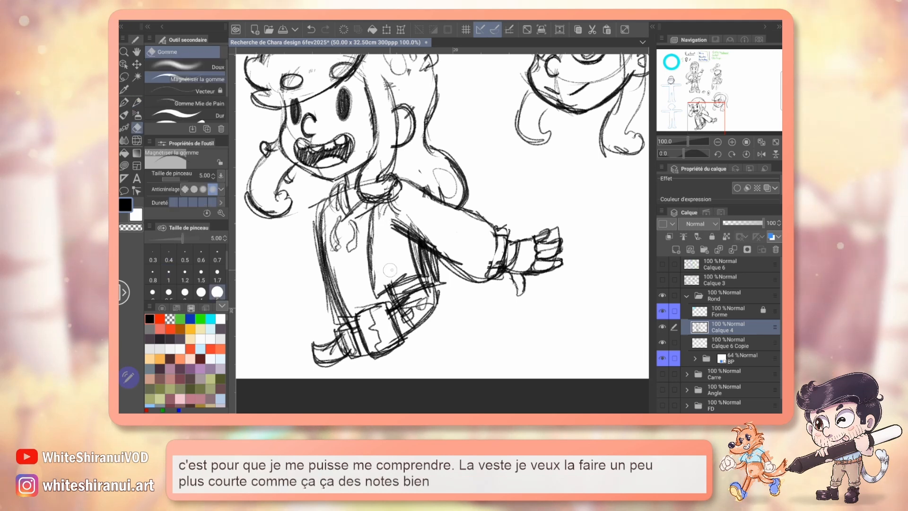
Draw a round teddy bear face with ears on the hoodie, and add small jacket-front buttons and sleeve stripes.
key("p")
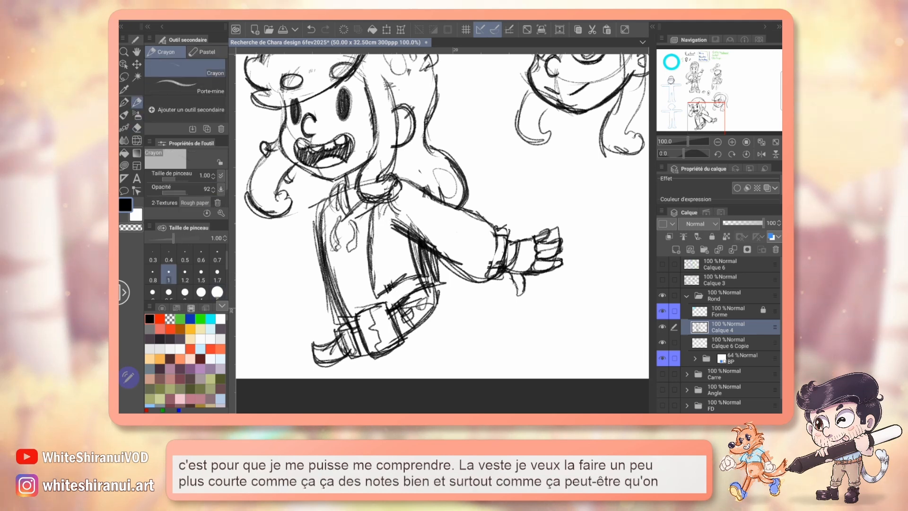
left_click_drag(350, 261, 361, 289)
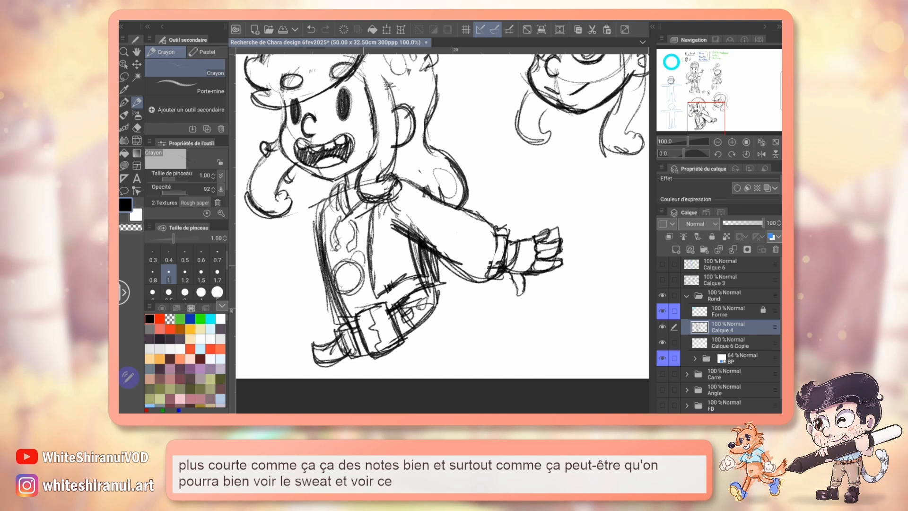
left_click_drag(365, 251, 350, 267)
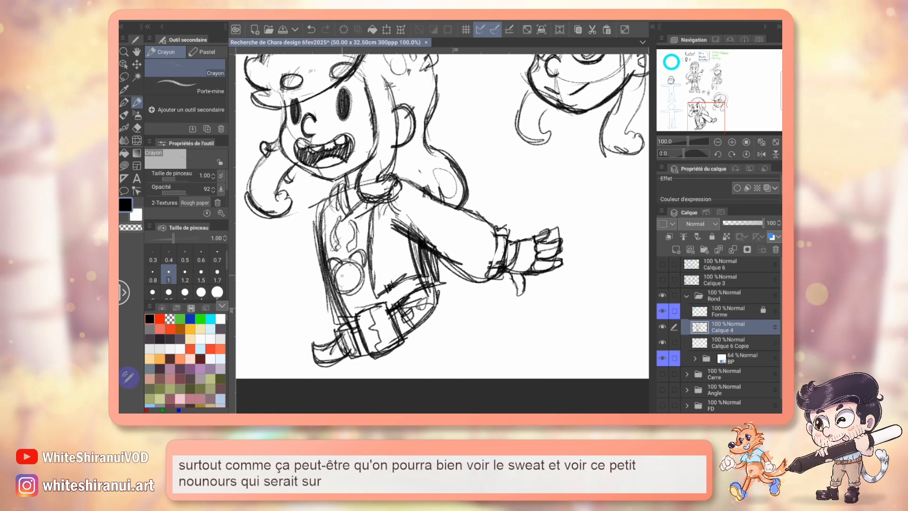
left_click_drag(339, 265, 360, 262)
left_click_drag(345, 276, 348, 285)
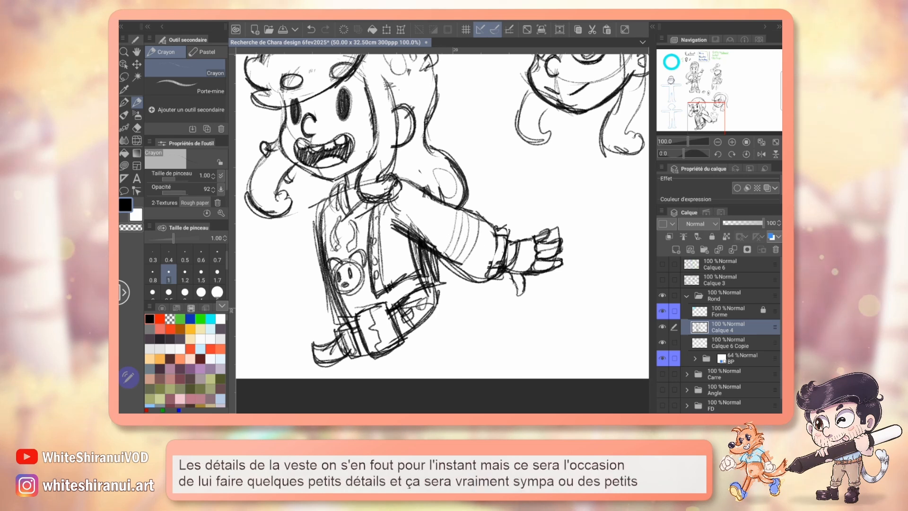
Draw the far side of the jacket as a loose shape flaring out from the shoulder to above the belt.
scroll(442, 215, "up", 2)
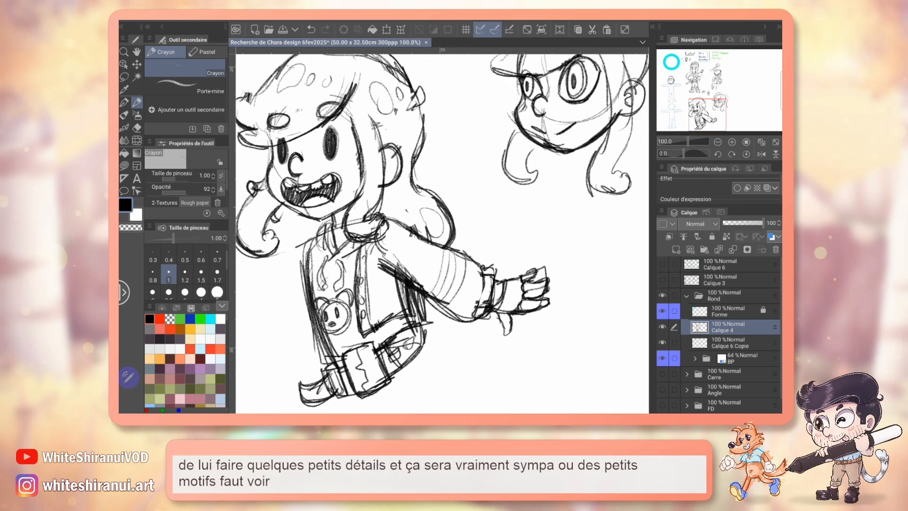
left_click_drag(442, 234, 513, 220)
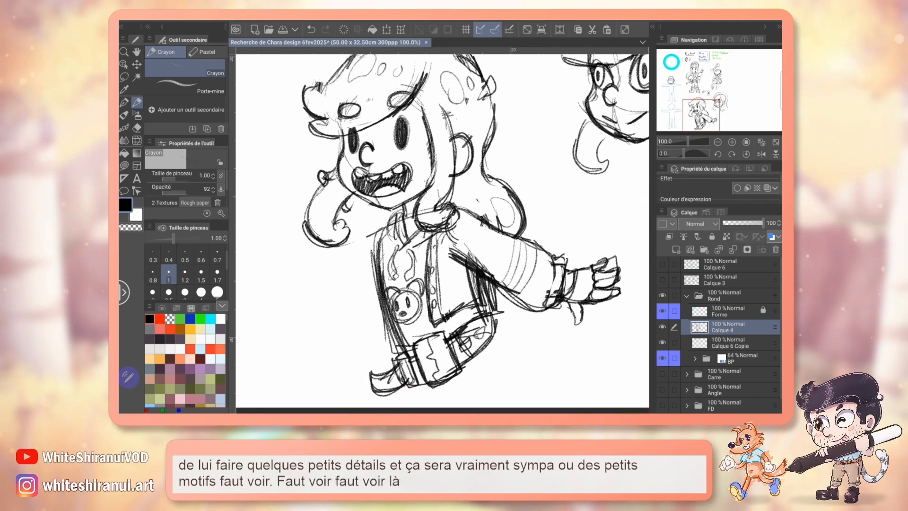
left_click_drag(388, 222, 359, 304)
left_click_drag(366, 246, 344, 328)
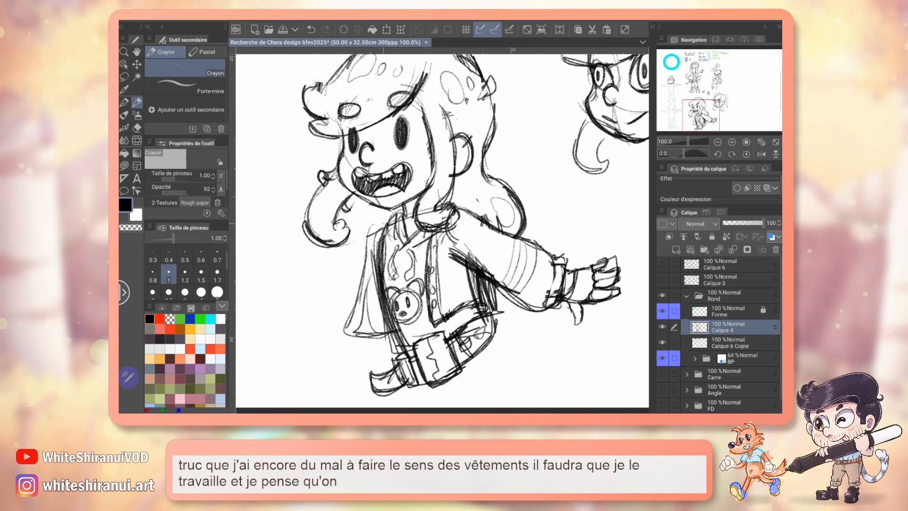
Erase the heavy lines between the far jacket side and the hoodie, and redraw the jacket's edges and outer contour more cleanly.
key("e")
left_click_drag(378, 239, 379, 331)
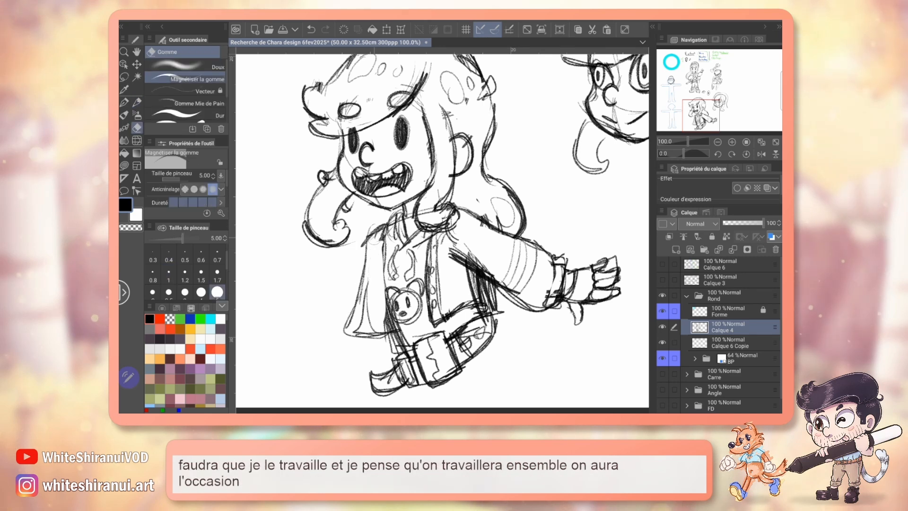
key("p")
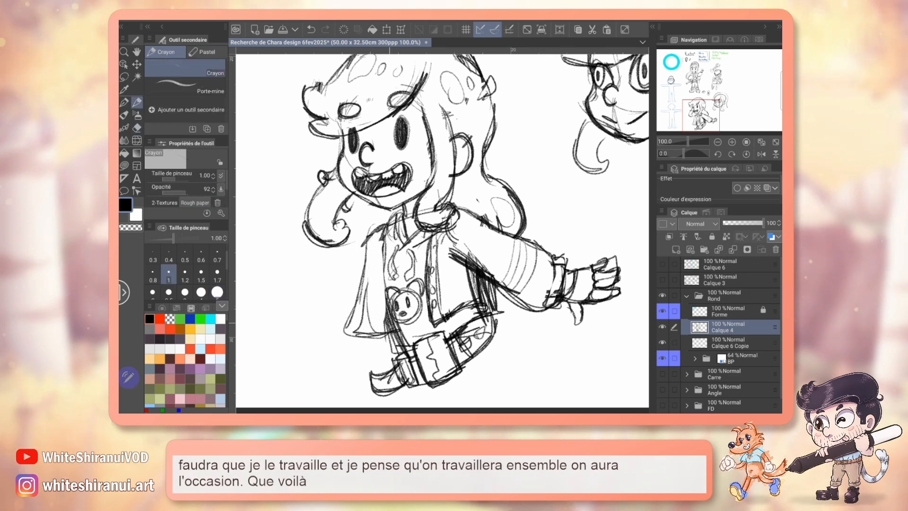
left_click_drag(384, 245, 380, 322)
mouse_move(382, 222)
left_mouse_down()
mouse_move(381, 322)
mouse_move(361, 311)
left_mouse_up()
left_click_drag(365, 263, 354, 334)
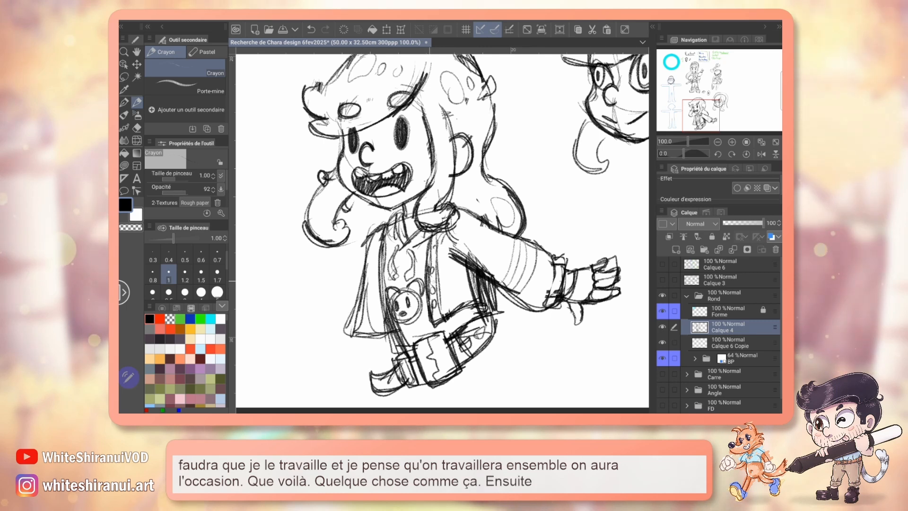
Erase the buttons on the jacket front and replace them with a zipper made of short crosswise strokes.
key("e")
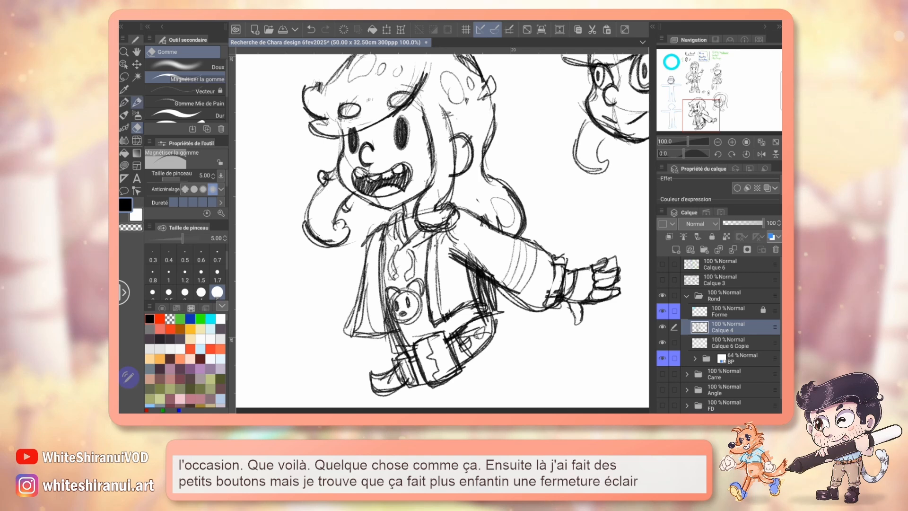
key("p")
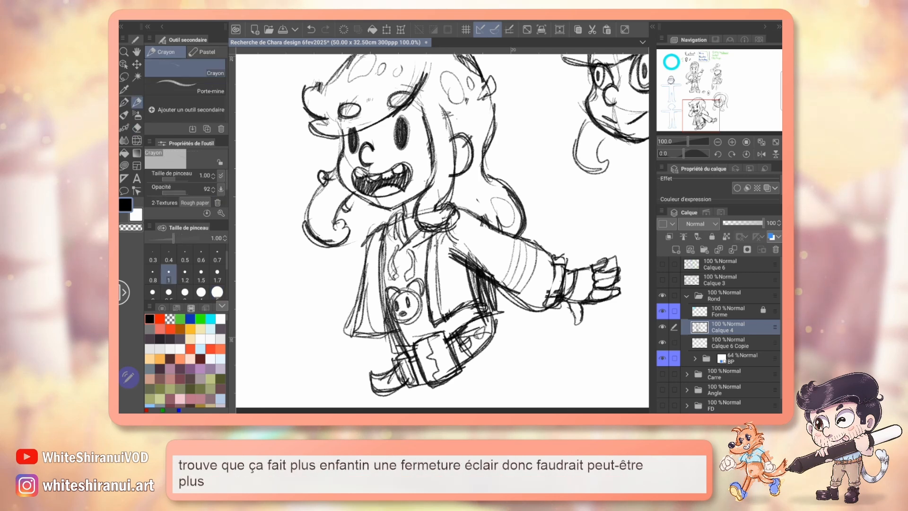
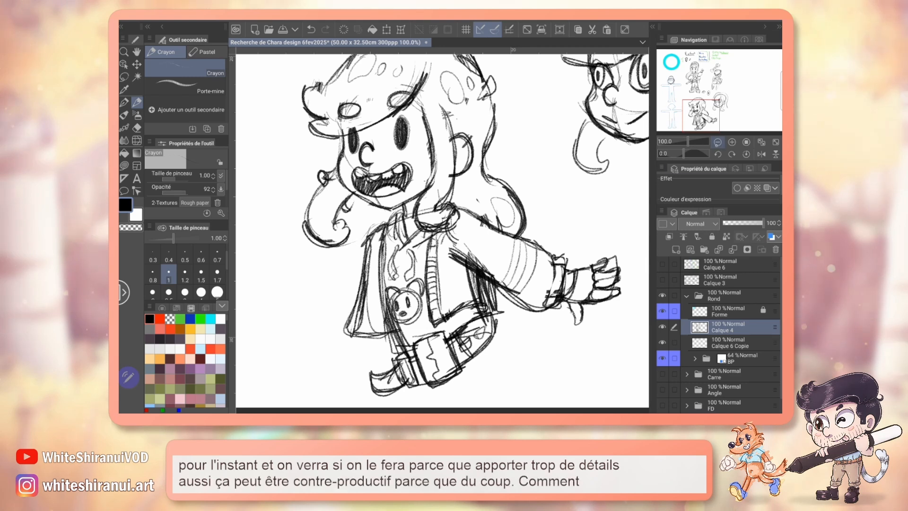
Select the whole character bust with a lasso and scale it down proportionally.
left_click(718, 142)
left_click(123, 77)
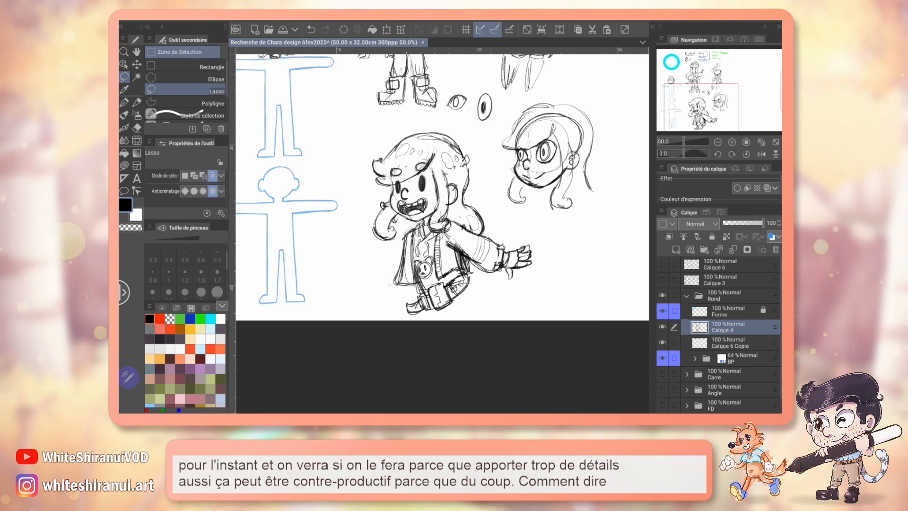
mouse_move(383, 307)
left_mouse_down()
mouse_move(357, 162)
mouse_move(426, 123)
mouse_move(546, 275)
mouse_move(492, 317)
left_mouse_up()
key("ctrl+t")
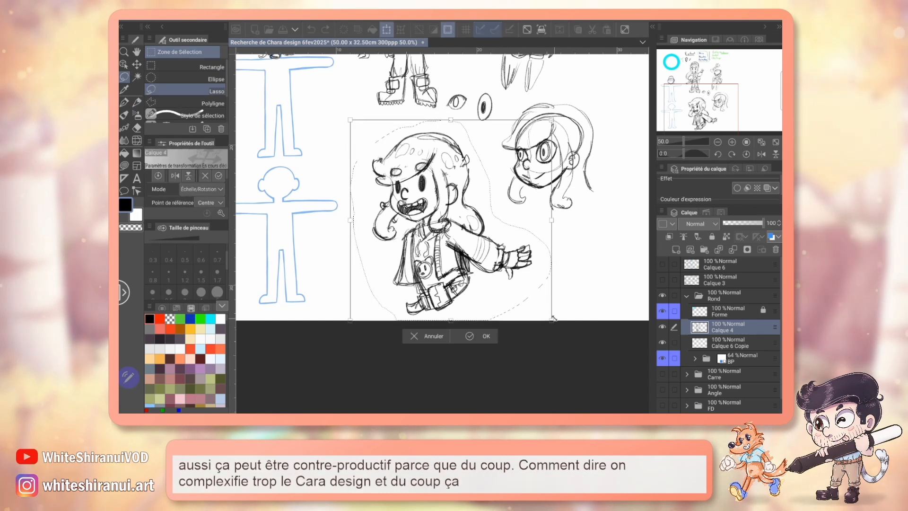
mouse_move(553, 319)
left_mouse_down()
mouse_move(520, 302)
mouse_move(485, 250)
mouse_move(412, 243)
mouse_move(442, 244)
left_mouse_up()
left_click(449, 277)
Move the reduced bust slightly toward the neighbouring head sketch and clear the selection.
left_click(731, 141)
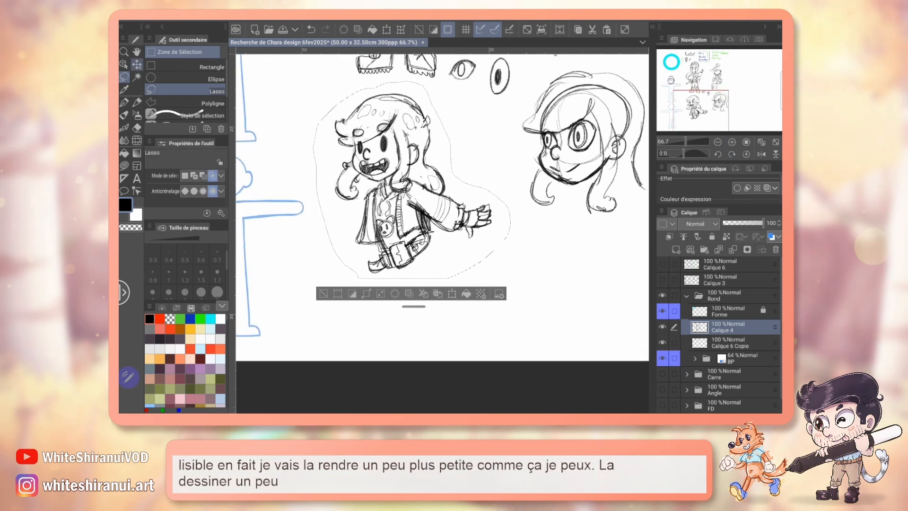
left_click(137, 64)
left_click_drag(407, 199, 446, 203)
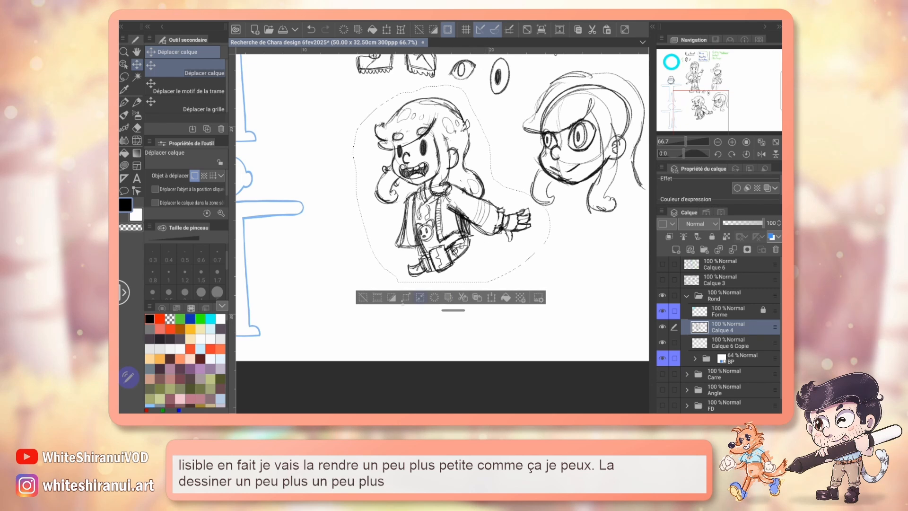
key("ctrl+d")
left_click(732, 142)
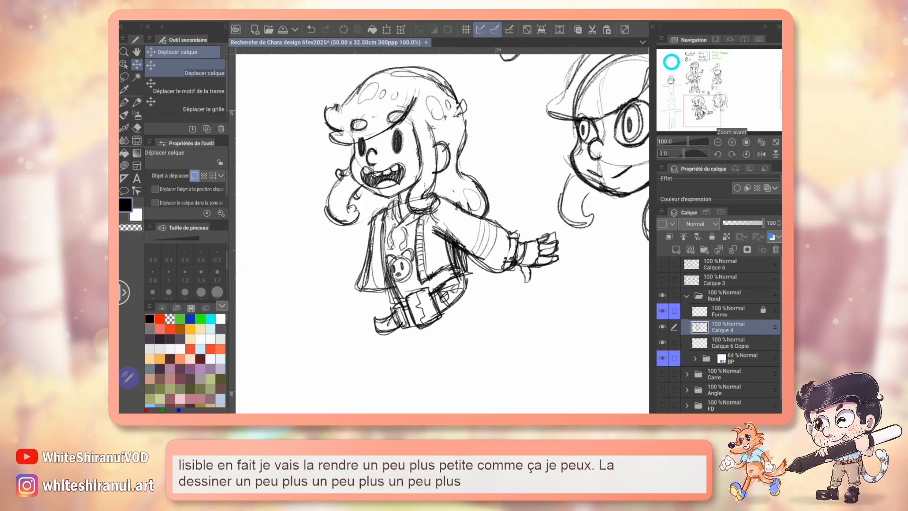
left_click_drag(442, 233, 481, 257)
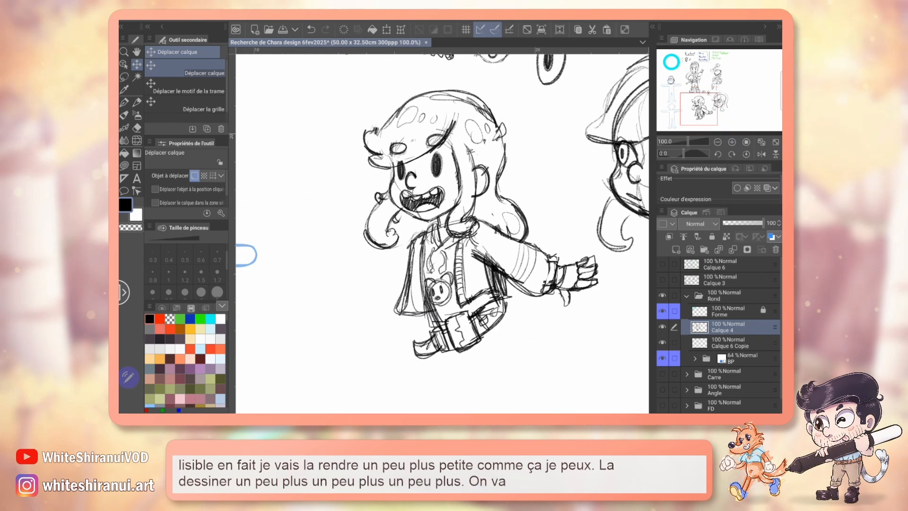
Try a short hairstyle by erasing the long back hair and drawing curled tips at neck height.
key("e")
left_click_drag(515, 208, 522, 227)
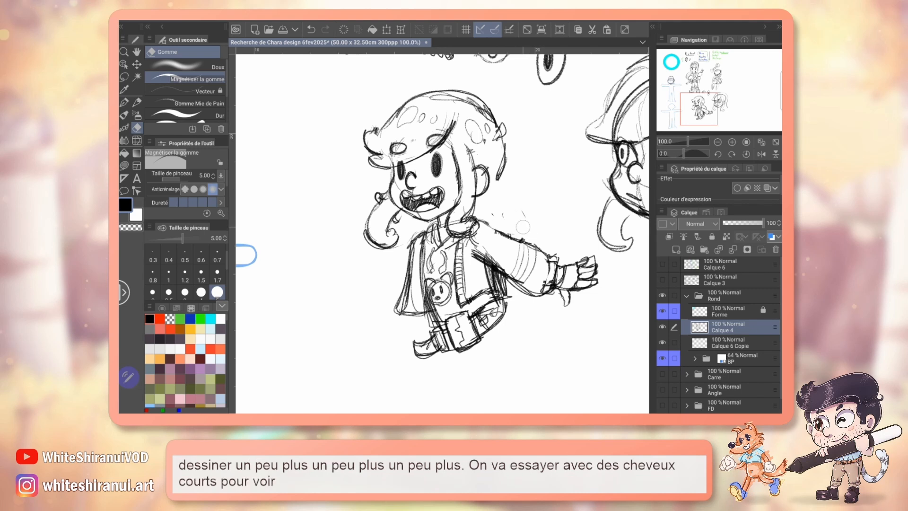
key("p")
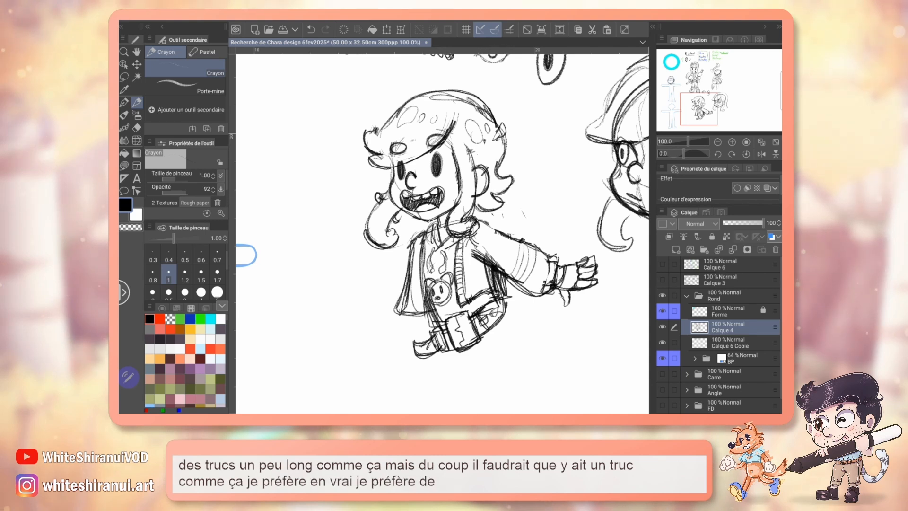
key("ctrl+z")
key("ctrl+z")
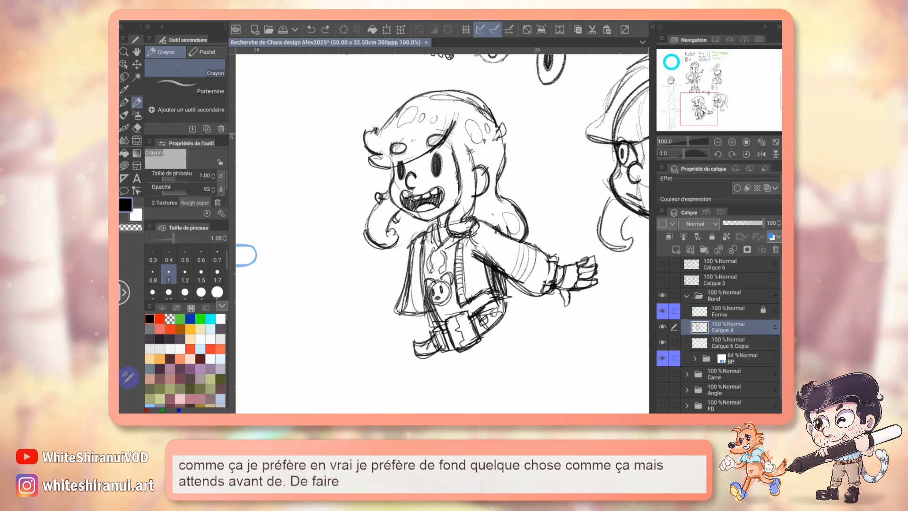
Lasso the bust's head with its long hair, then copy and paste it onto its own layer.
key("m")
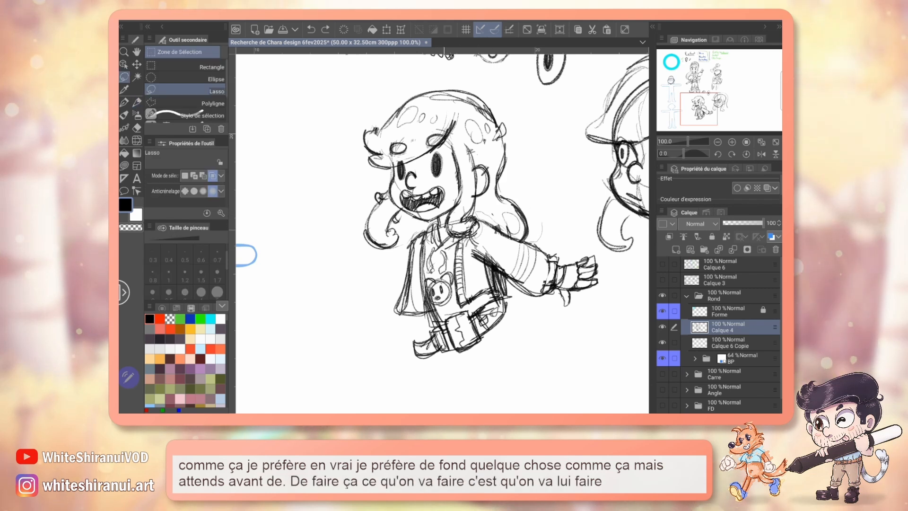
left_click_drag(408, 242, 323, 189)
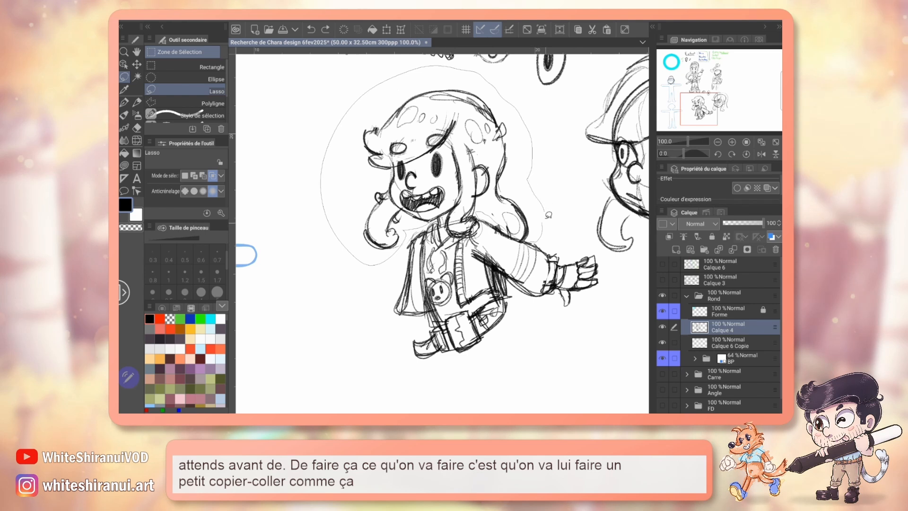
left_click_drag(548, 215, 547, 219)
key("ctrl+d")
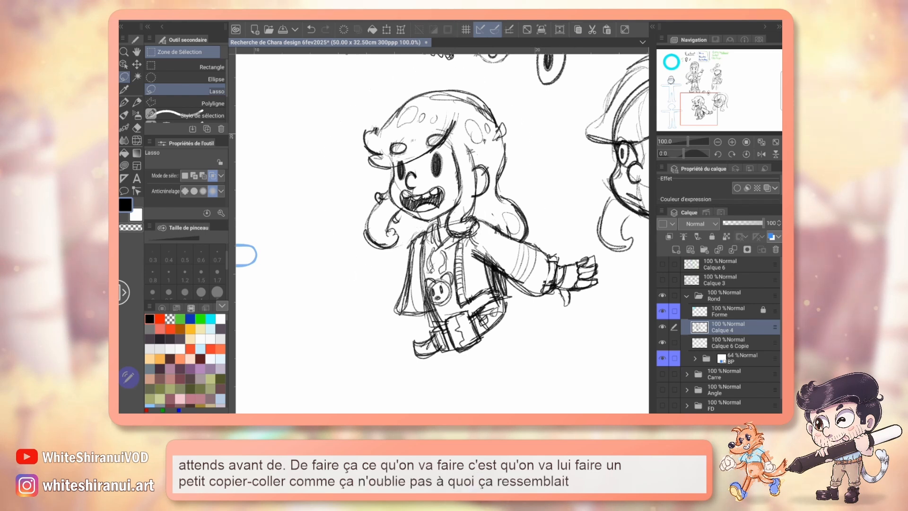
key("ctrl+c")
key("ctrl+v")
Move the copied long-haired head into the empty space beside the goggled character sketch.
scroll(442, 231, "up", 3)
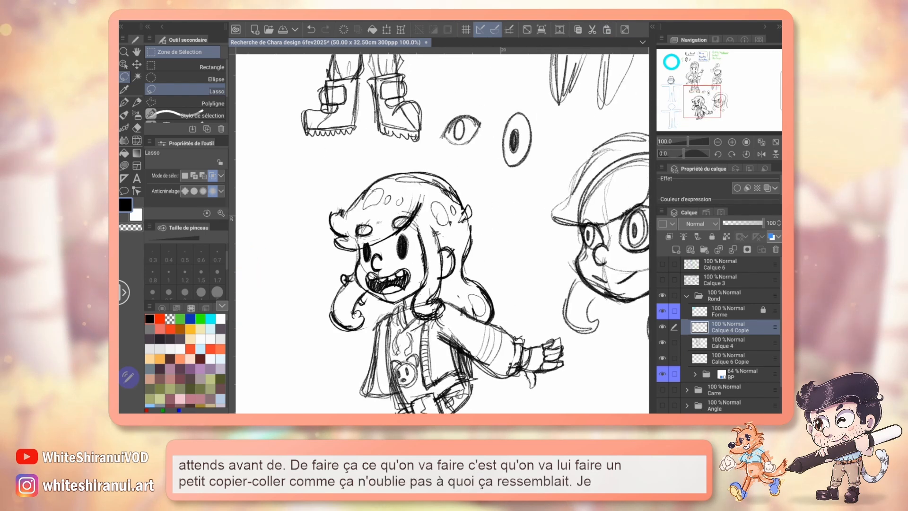
left_click(718, 142)
left_click(718, 142)
left_click(717, 142)
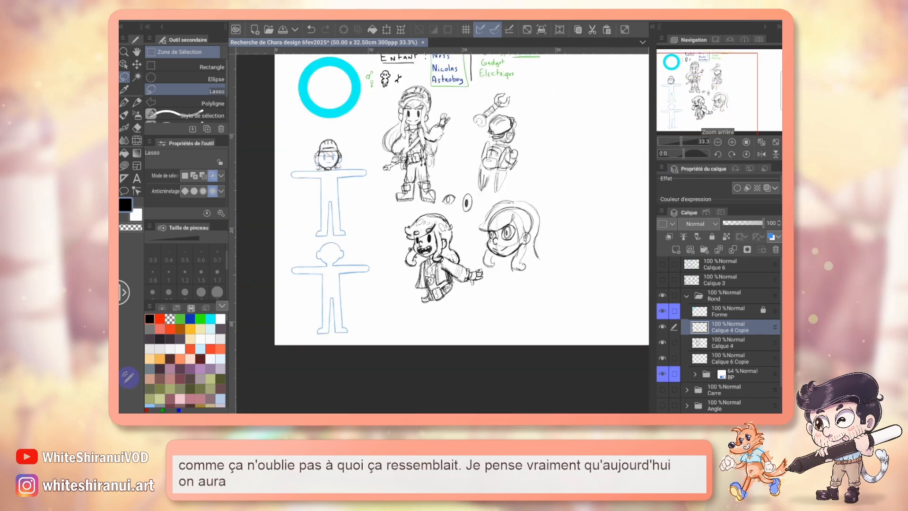
left_click(136, 65)
mouse_move(462, 260)
left_mouse_down()
mouse_move(591, 167)
mouse_move(579, 191)
left_mouse_up()
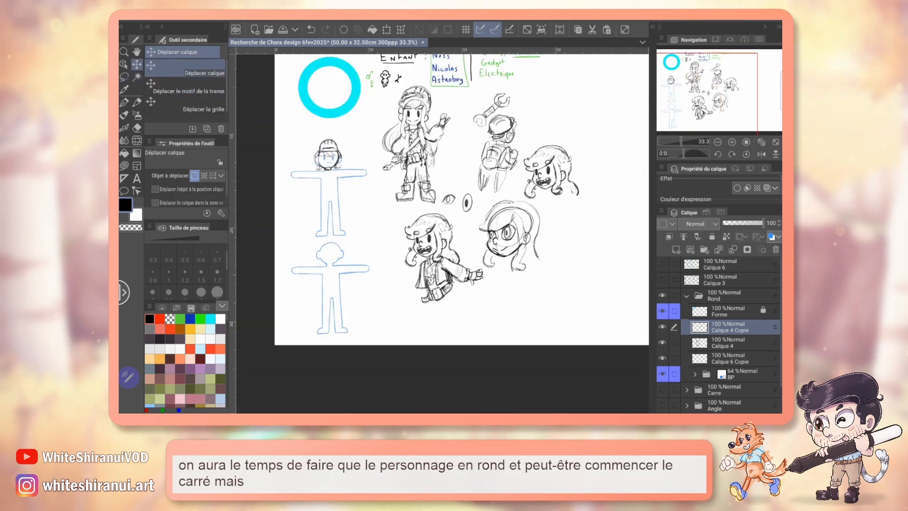
On layer Calque 4, erase the bust's long back hair and redraw it short with curled tips at neck height.
left_click(731, 142)
left_click(731, 141)
left_click_drag(704, 98, 708, 105)
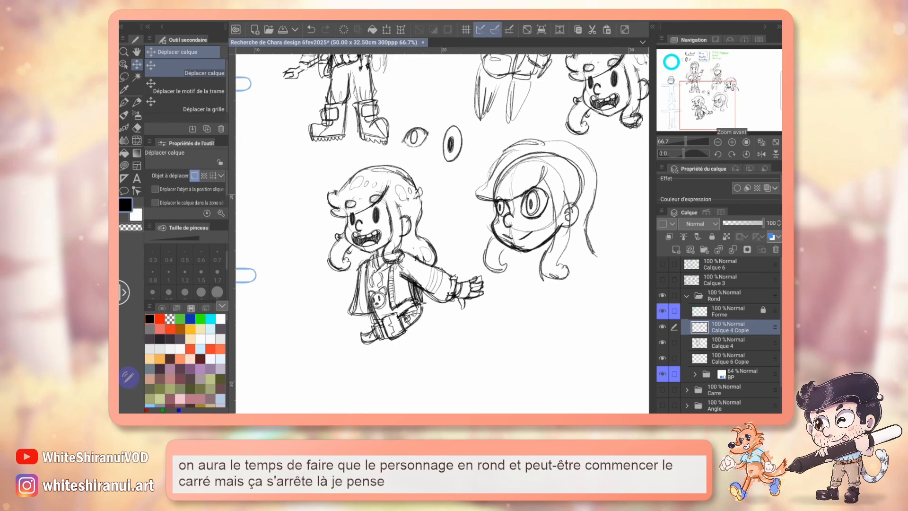
left_click(137, 127)
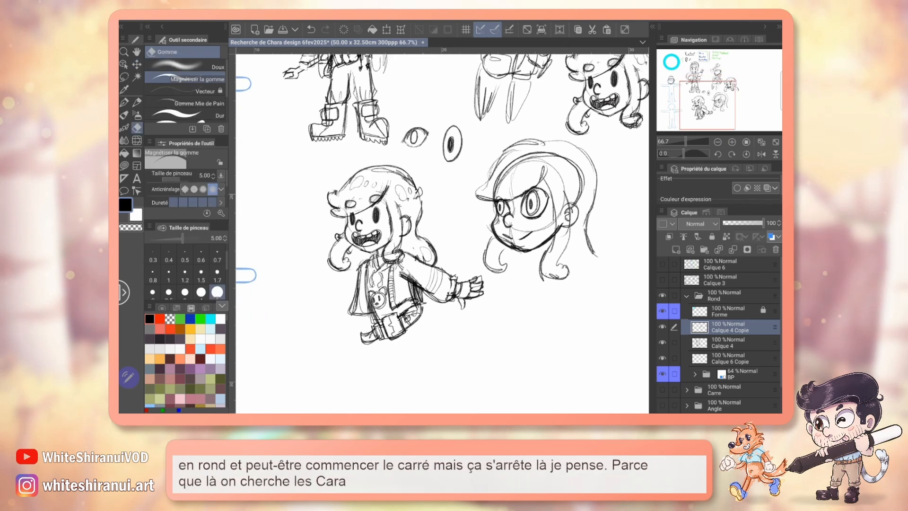
key("alt+bracketleft")
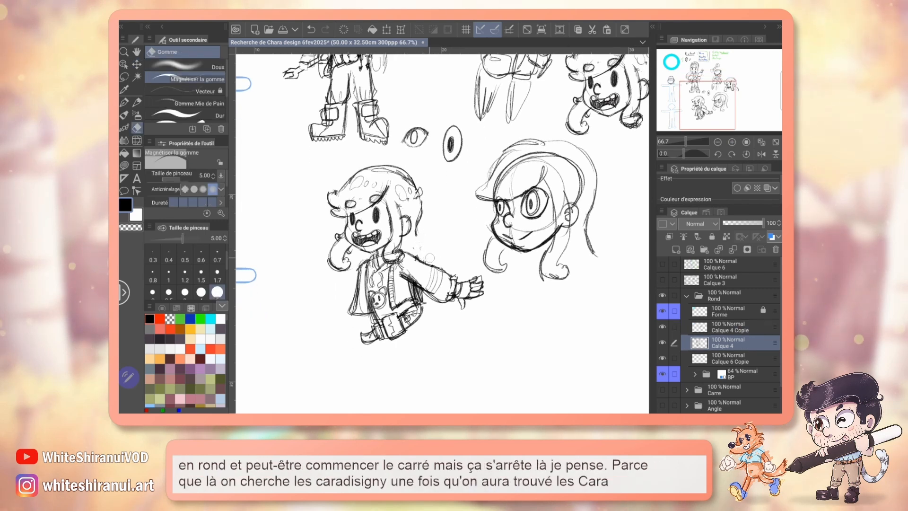
left_click(731, 142)
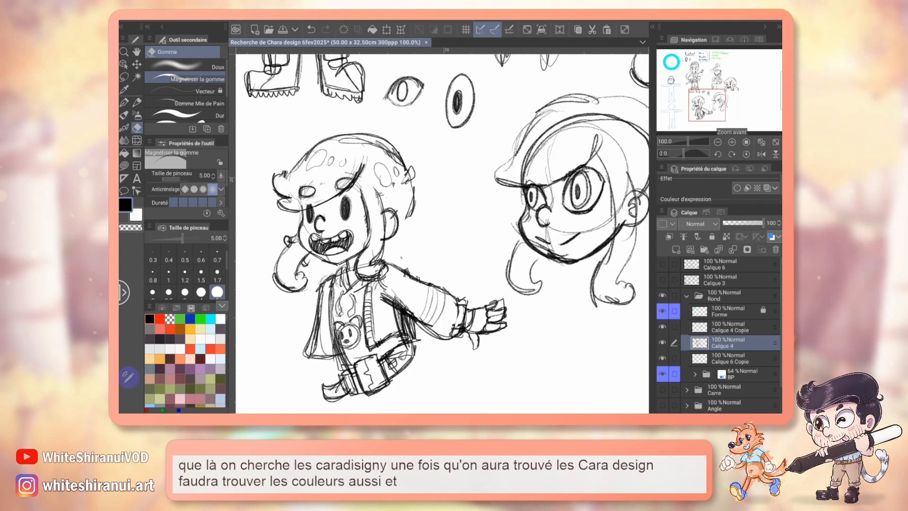
key("p")
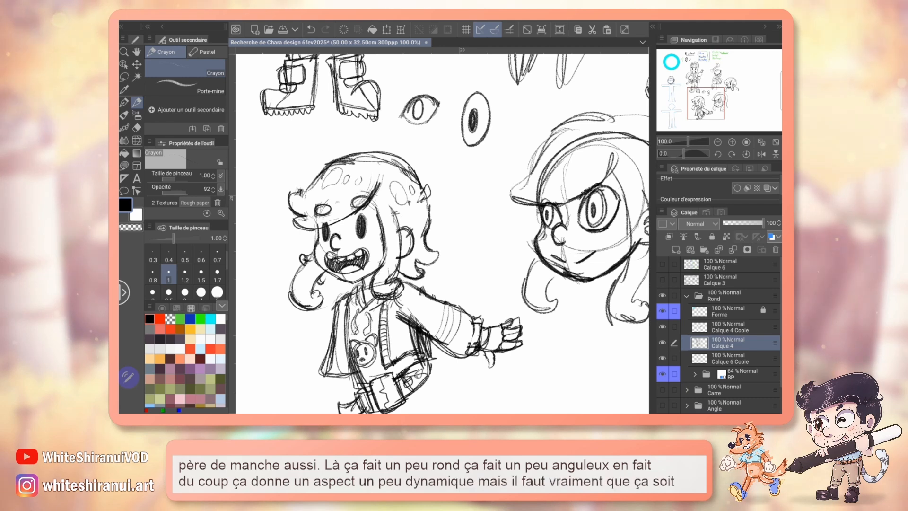
Compare the short-haired bust with the full-body character sketch above it.
left_click_drag(442, 234, 463, 224)
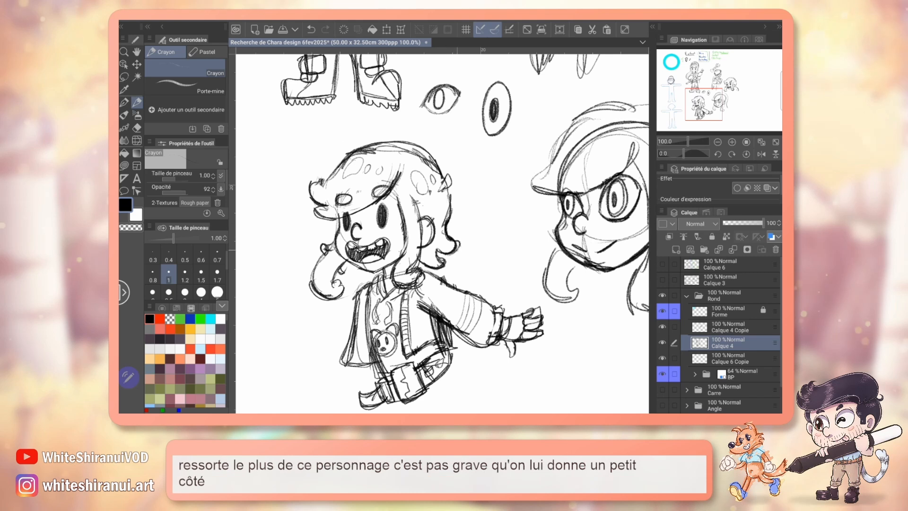
left_click_drag(426, 237, 465, 169)
mouse_move(235, 246)
left_mouse_down()
mouse_move(240, 229)
mouse_move(238, 384)
left_mouse_up()
mouse_move(237, 123)
left_mouse_down()
mouse_move(243, 269)
mouse_move(256, 320)
left_mouse_up()
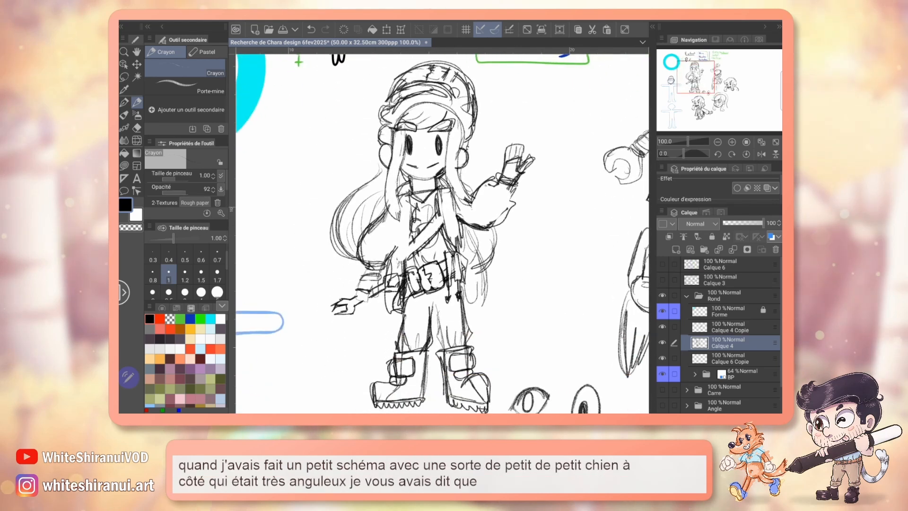
left_click_drag(473, 388, 426, 66)
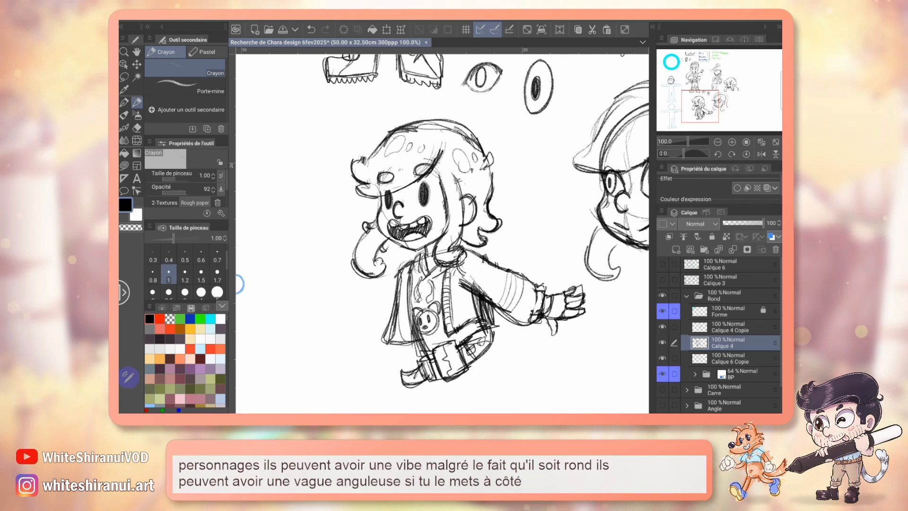
left_click_drag(237, 284, 218, 261)
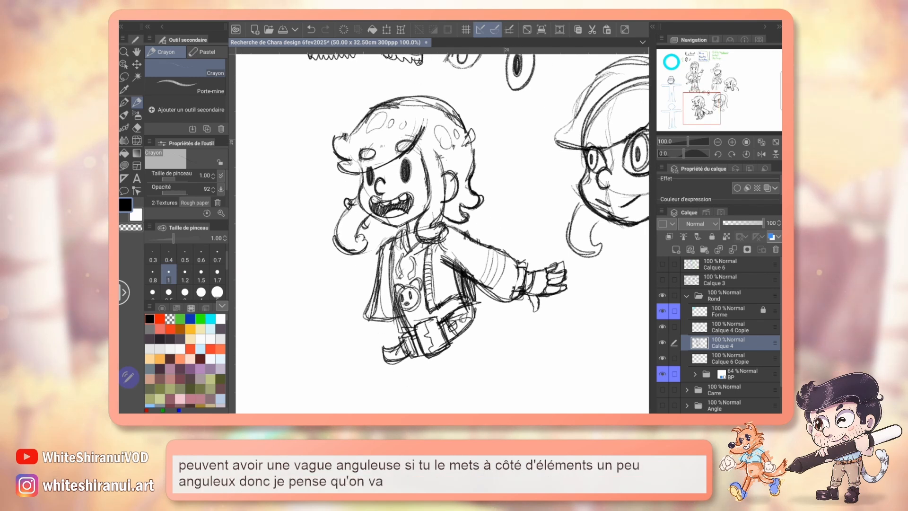
left_click_drag(442, 233, 426, 223)
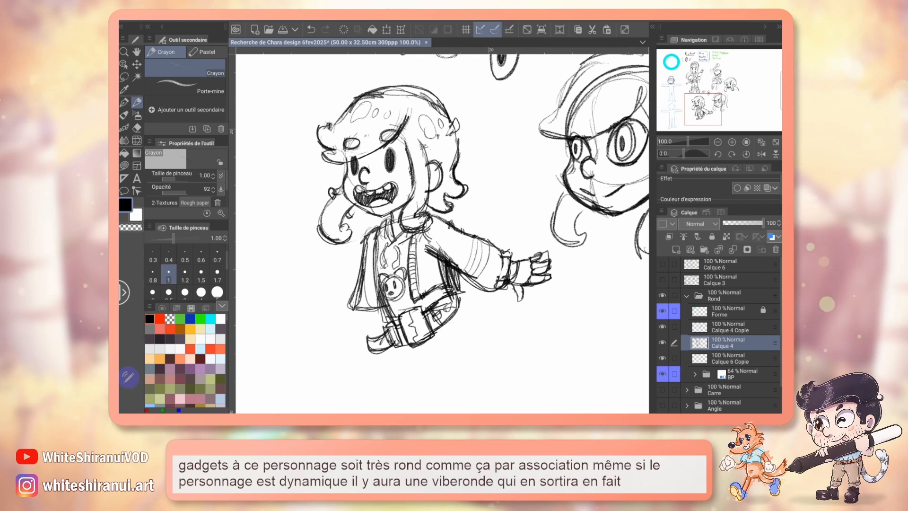
Mark the angry-eyed head sketch as rejected by drawing a small cross beside its face.
left_click_drag(442, 227, 450, 228)
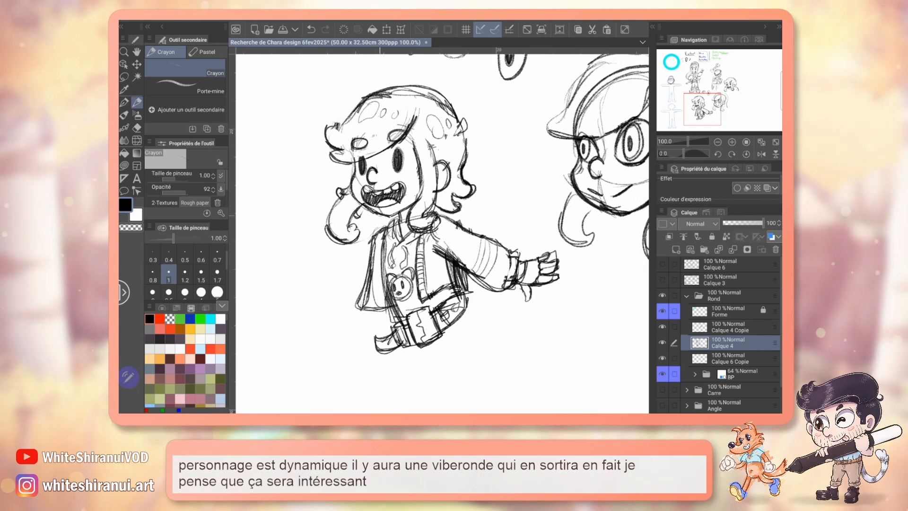
mouse_move(591, 127)
left_mouse_down()
mouse_move(293, 327)
mouse_move(325, 353)
mouse_move(479, 203)
mouse_move(515, 181)
left_mouse_up()
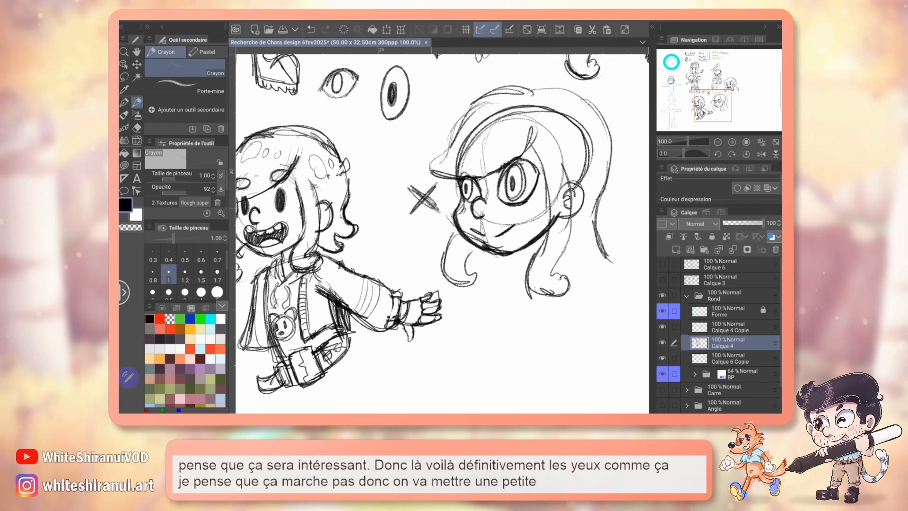
mouse_move(359, 85)
left_mouse_down()
mouse_move(465, 239)
mouse_move(523, 394)
left_mouse_up()
left_click_drag(453, 157, 457, 174)
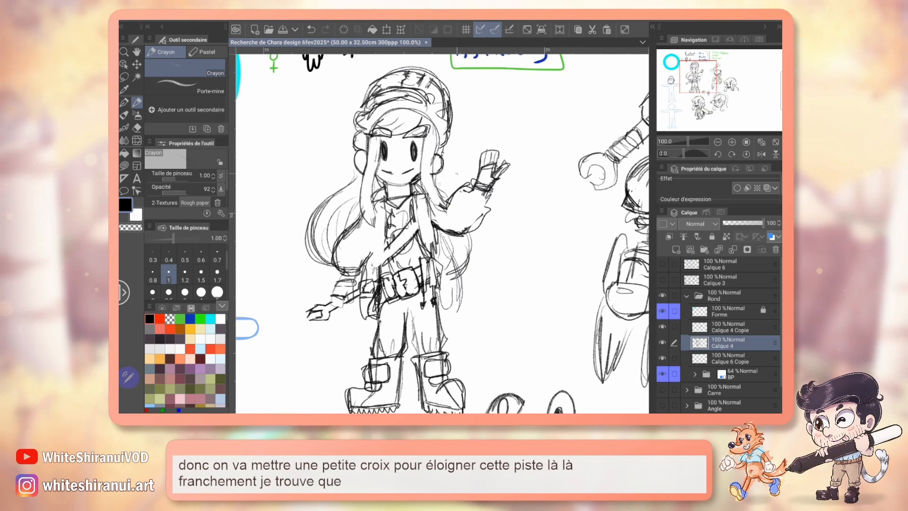
key("ctrl+z")
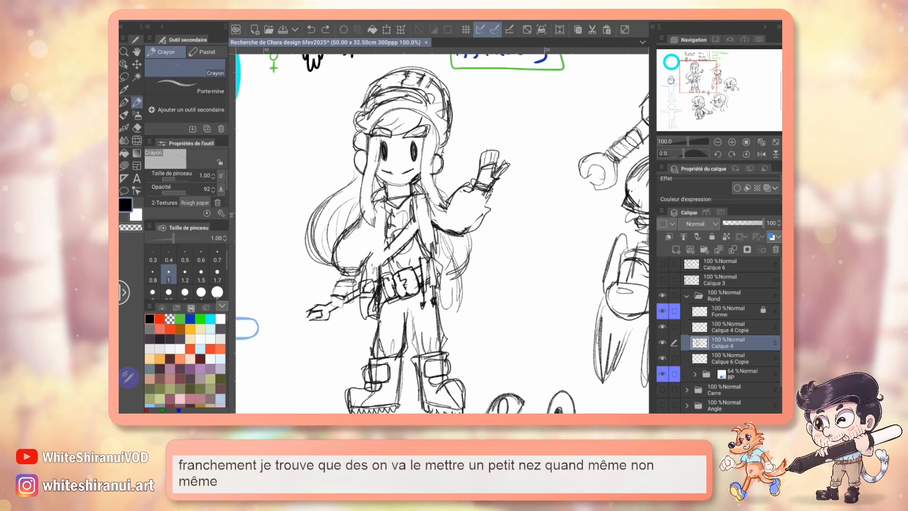
Lasso the belt at the bust's base, shift it slightly upward to shorten the torso, and clear the selection.
left_click_drag(454, 406, 428, 29)
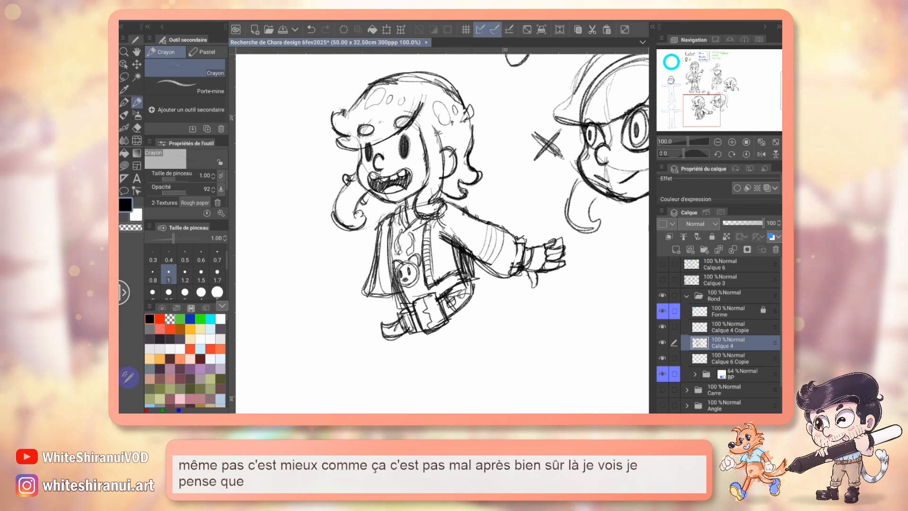
key("m")
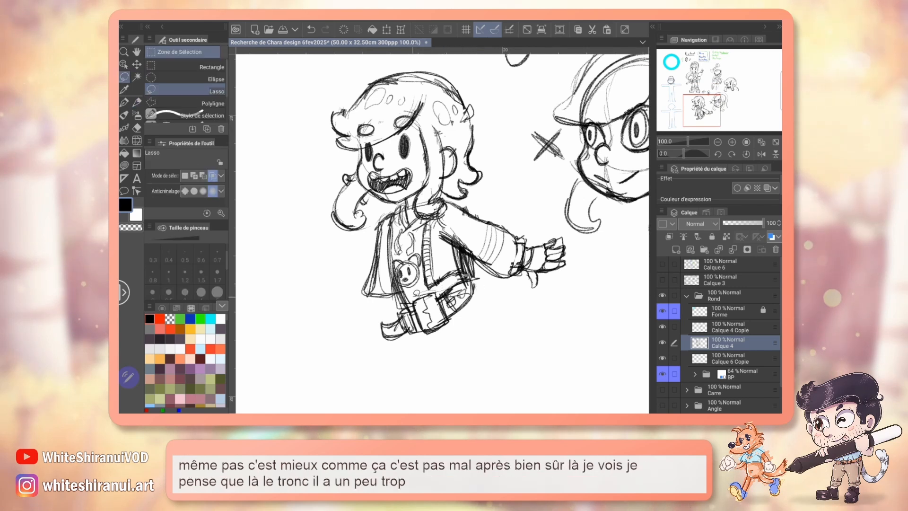
mouse_move(376, 327)
left_mouse_down()
mouse_move(437, 347)
mouse_move(478, 291)
mouse_move(461, 276)
left_mouse_up()
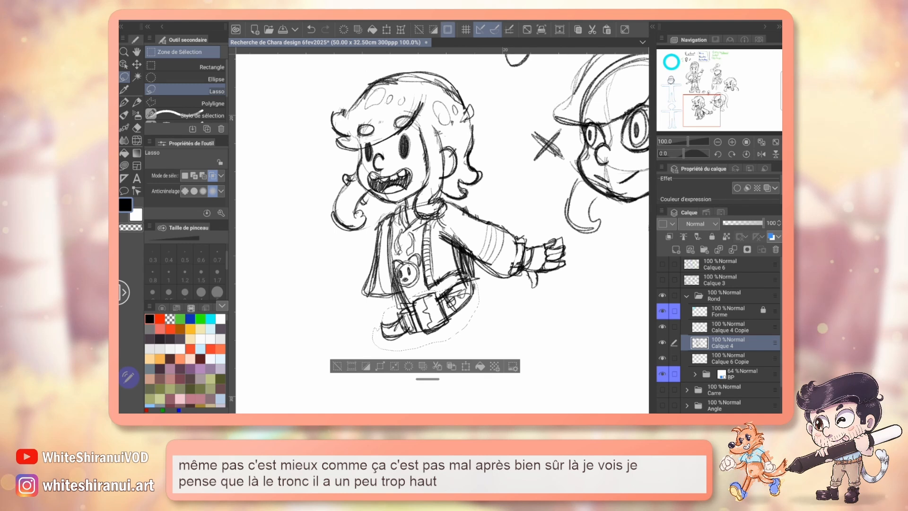
key("k")
left_click_drag(455, 313, 451, 307)
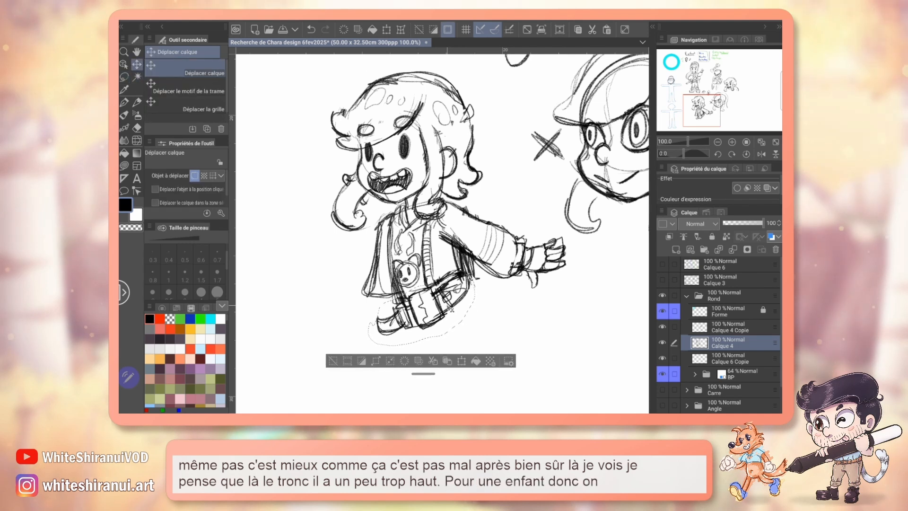
key("ctrl+d")
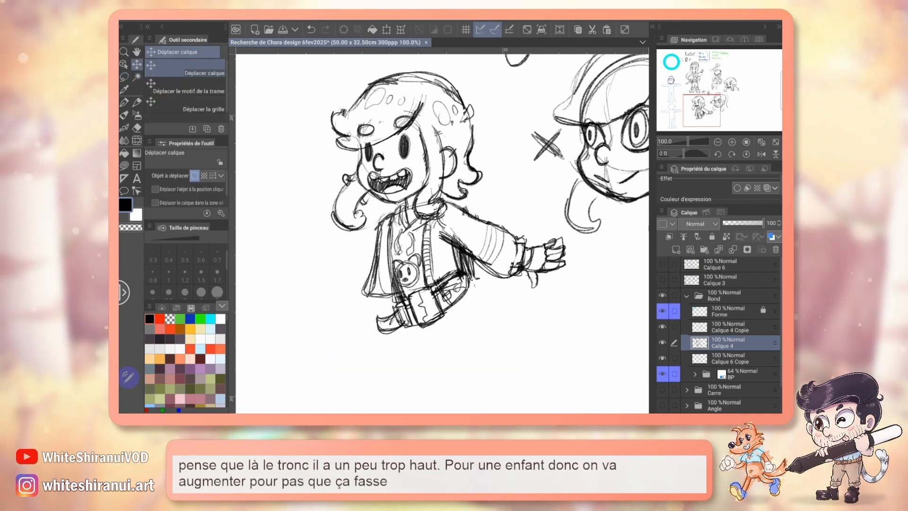
Sketch two simple legs with pointed feet below the belt using the pencil.
left_click_drag(442, 233, 431, 209)
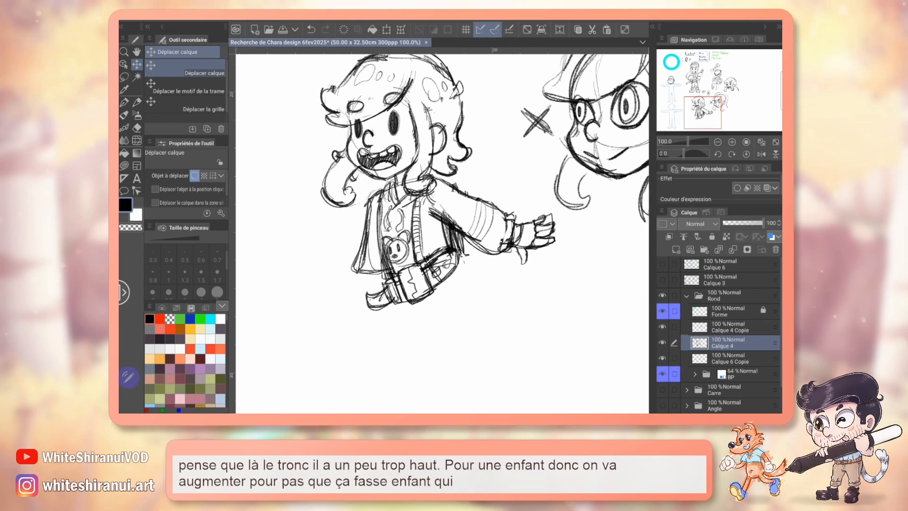
key("p")
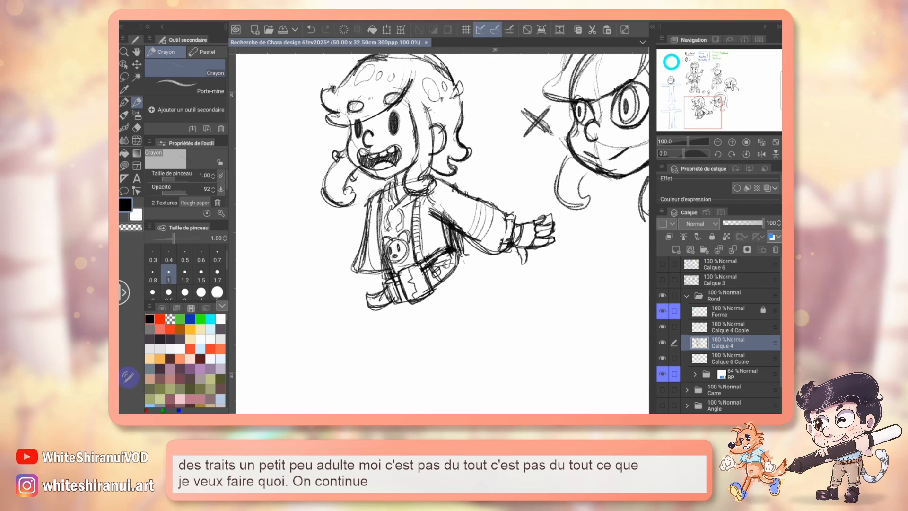
mouse_move(427, 310)
left_mouse_down()
mouse_move(415, 306)
mouse_move(399, 275)
left_mouse_up()
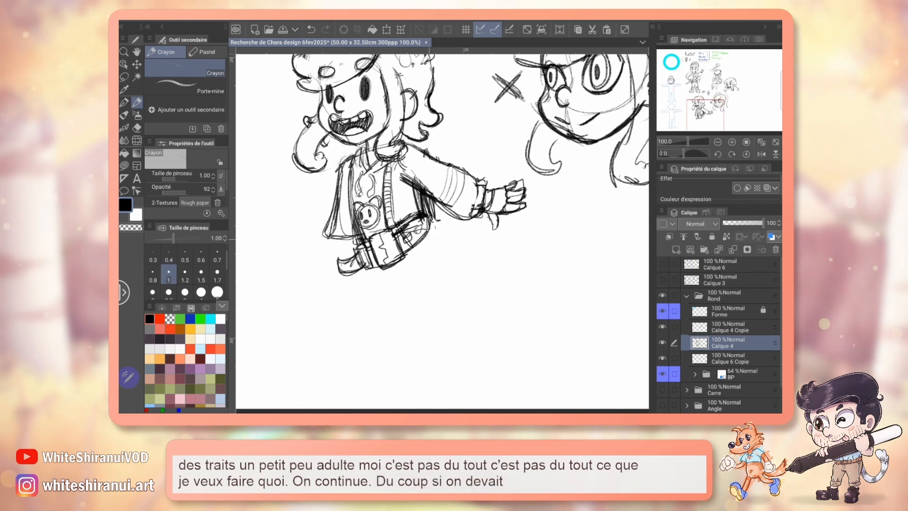
left_click_drag(431, 232, 432, 338)
left_click_drag(363, 275, 392, 361)
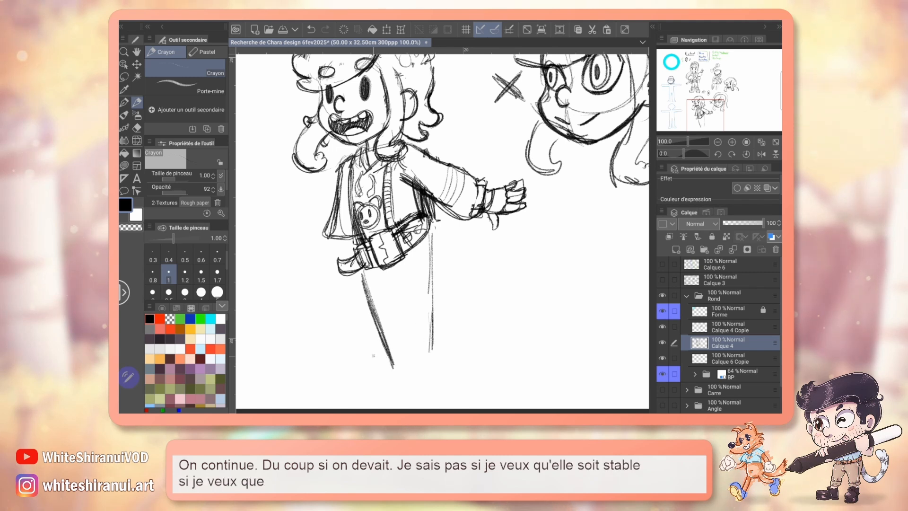
left_click_drag(359, 377, 413, 369)
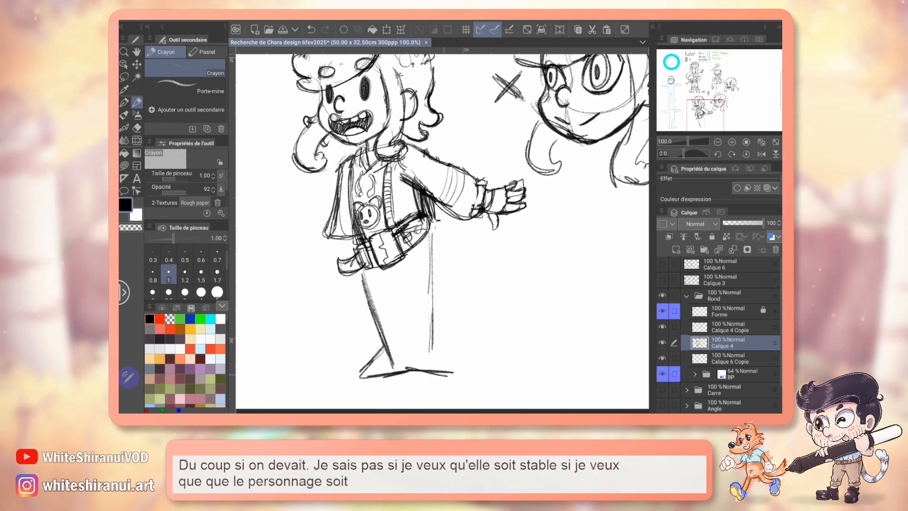
Sketch a rounded hand and sleeve in front of the jacket, holding up a tool with a curved open jaw.
left_click_drag(442, 232, 470, 287)
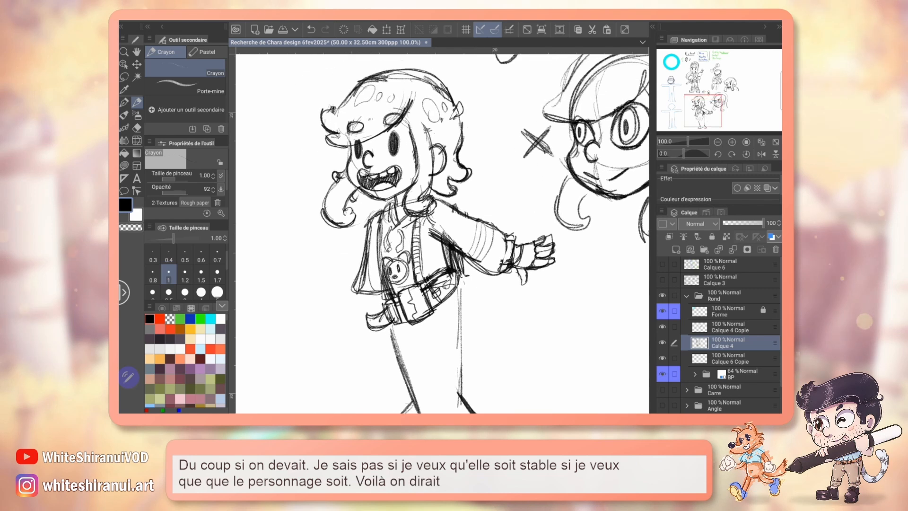
mouse_move(442, 232)
left_mouse_down()
mouse_move(489, 165)
mouse_move(509, 219)
left_mouse_up()
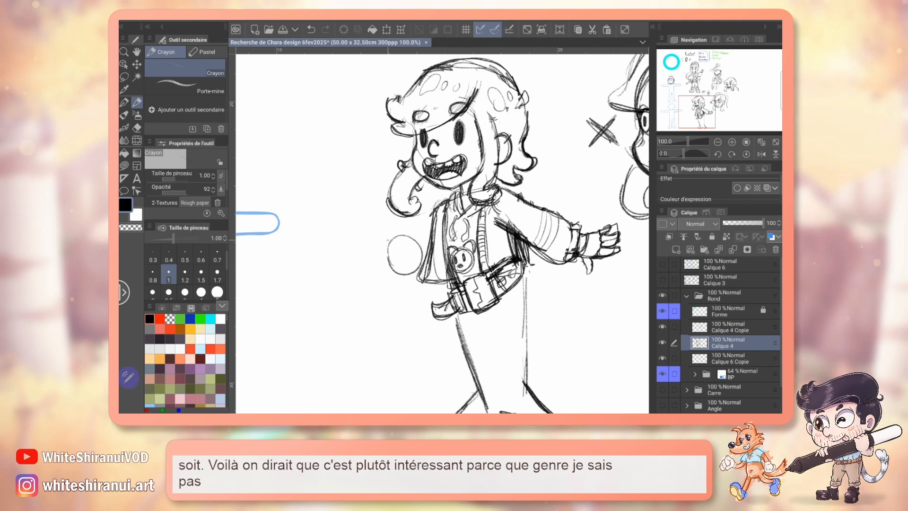
left_click_drag(382, 209, 419, 277)
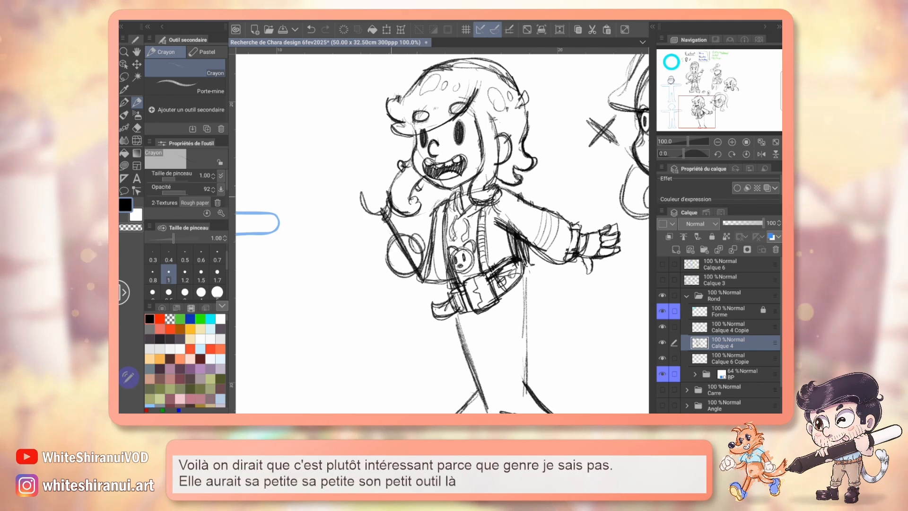
left_click_drag(391, 196, 387, 182)
left_click_drag(358, 193, 372, 213)
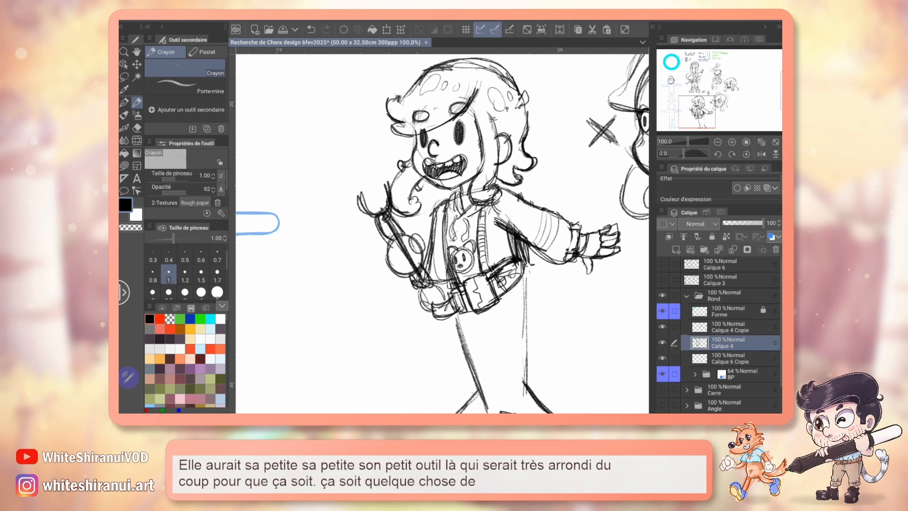
Sketch an outlined exclamation mark with a round dot beside the full-figure character's head.
mouse_move(442, 233)
left_mouse_down()
mouse_move(450, 196)
mouse_move(423, 187)
mouse_move(403, 295)
mouse_move(437, 279)
left_mouse_up()
left_click_drag(355, 113, 362, 161)
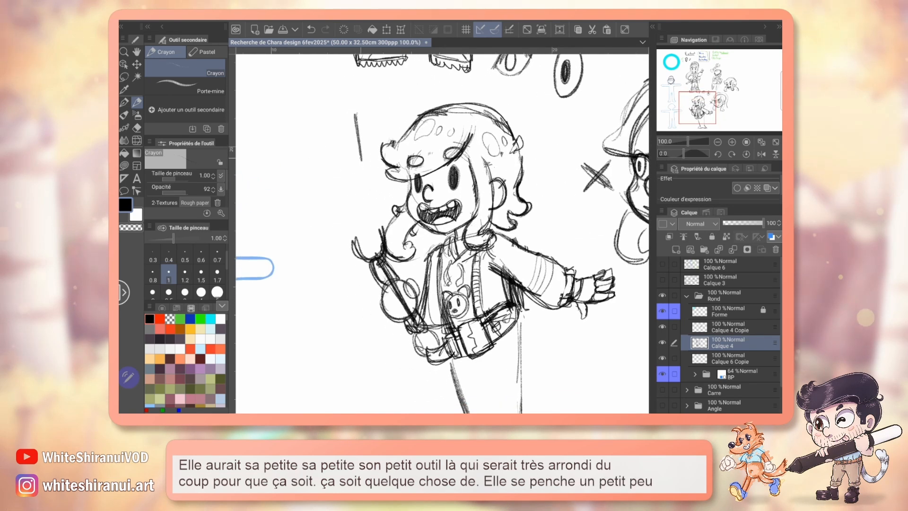
left_click_drag(352, 114, 365, 177)
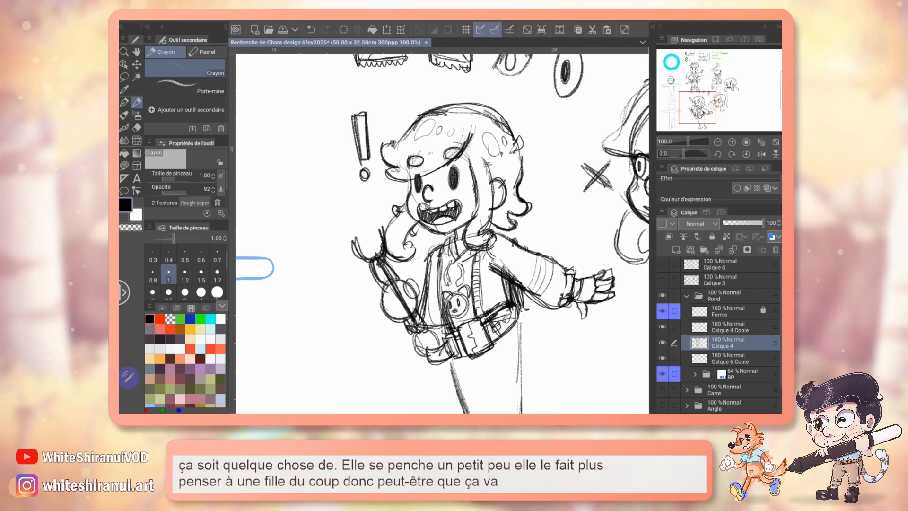
Sketch tall rounded boots with open cuffs and panels on the shafts over the character's pointed feet.
left_click_drag(442, 233, 382, 131)
mouse_move(416, 75)
left_mouse_down()
mouse_move(467, 349)
mouse_move(456, 398)
mouse_move(430, 281)
left_mouse_up()
scroll(442, 233, "down", 1)
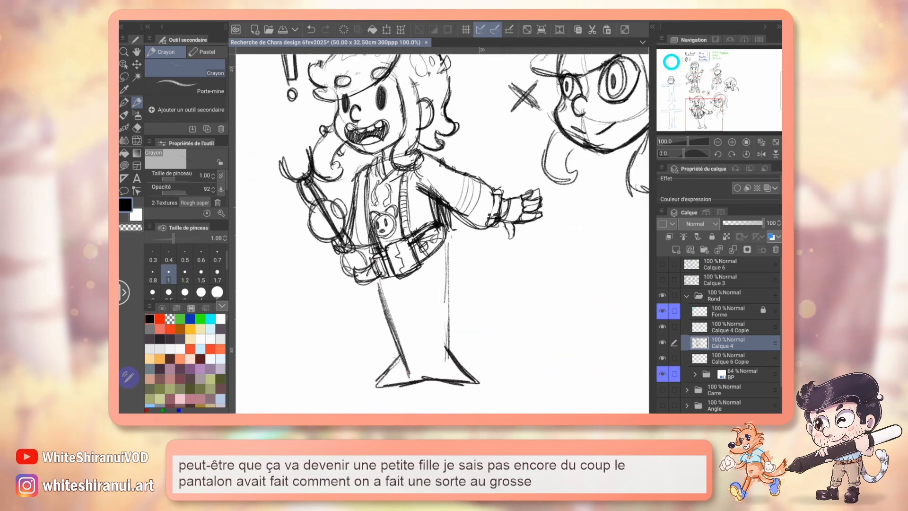
scroll(442, 233, "up", 6)
scroll(429, 290, "down", 8)
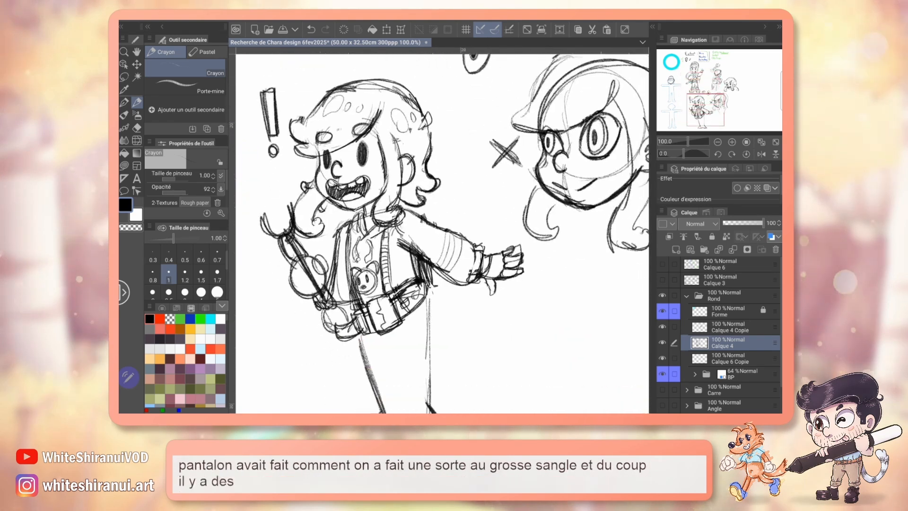
mouse_move(430, 290)
left_mouse_down()
mouse_move(463, 279)
mouse_move(392, 285)
mouse_move(405, 325)
mouse_move(376, 342)
mouse_move(376, 354)
mouse_move(428, 350)
left_mouse_up()
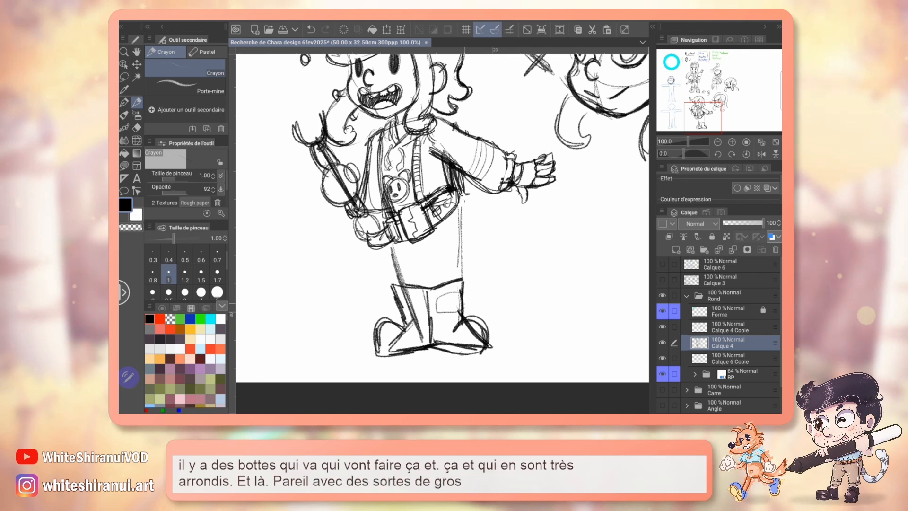
left_click_drag(464, 303, 461, 312)
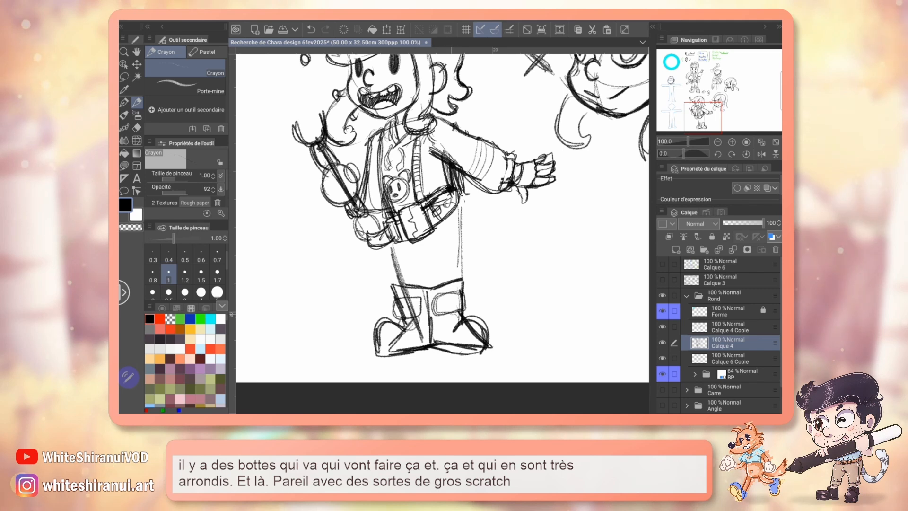
Erase the leftover construction lines inside the boots and redraw the small straps on their shafts.
key("e")
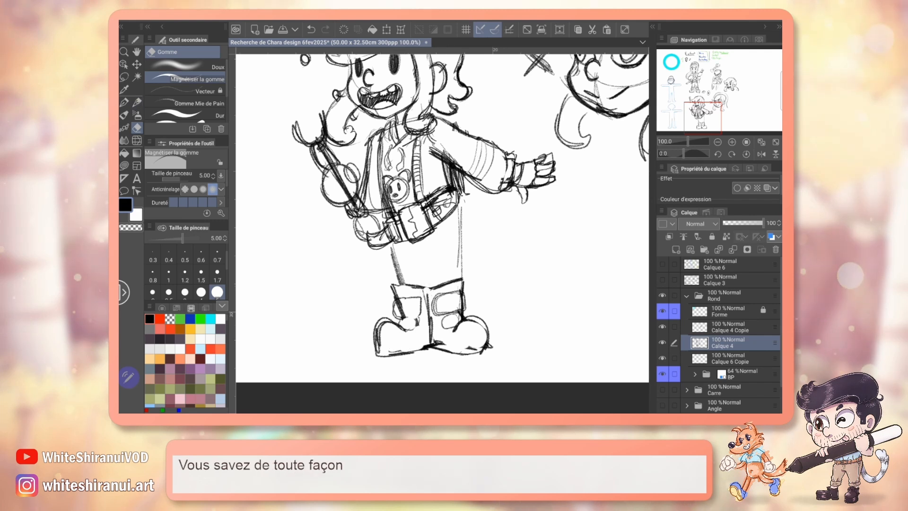
key("p")
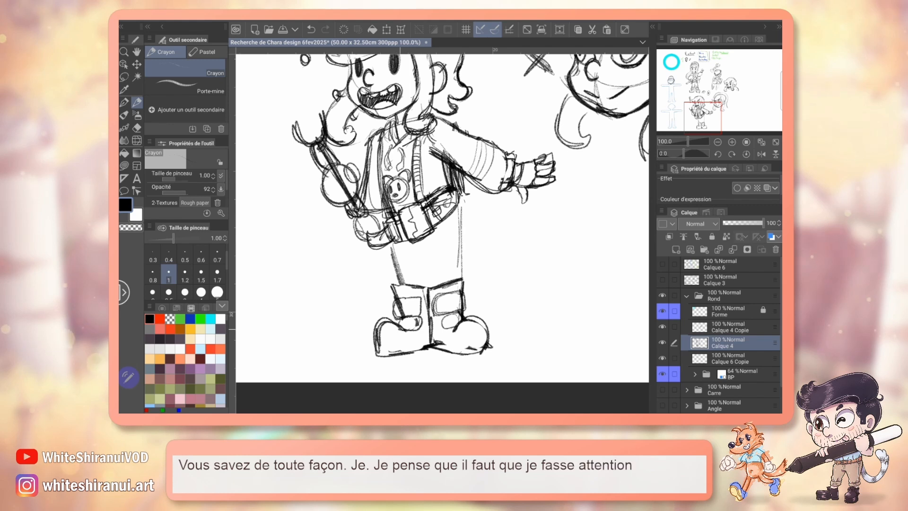
key("e")
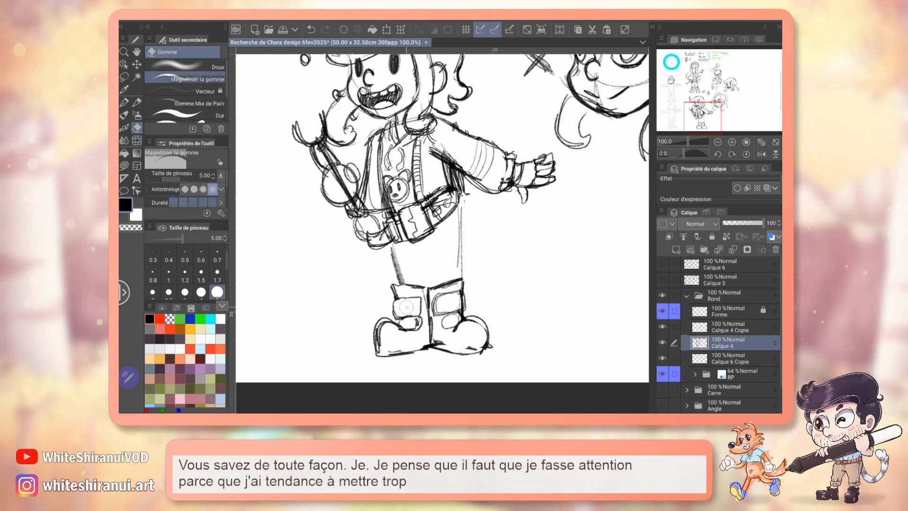
key("p")
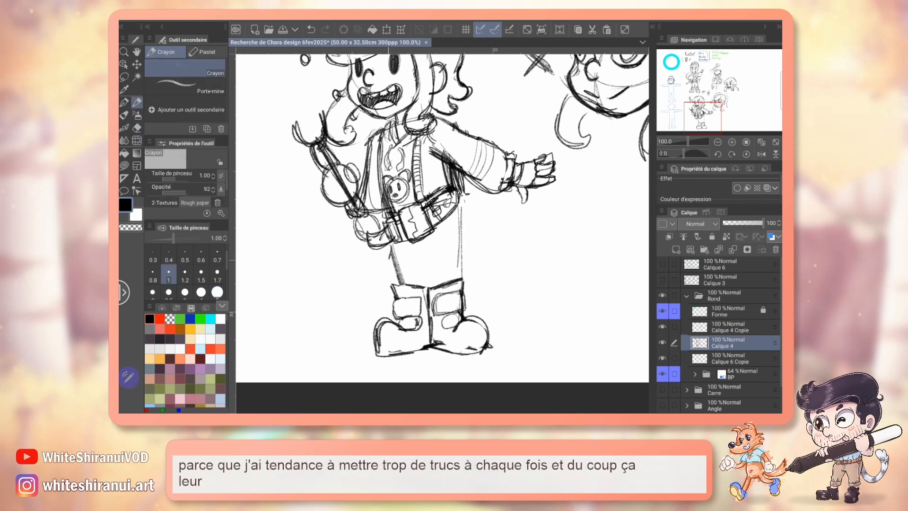
Sketch puffy trouser legs with small gathered folds above the boots, erasing and redrawing the inner leg line.
left_click_drag(392, 276, 395, 284)
left_click_drag(425, 243, 427, 285)
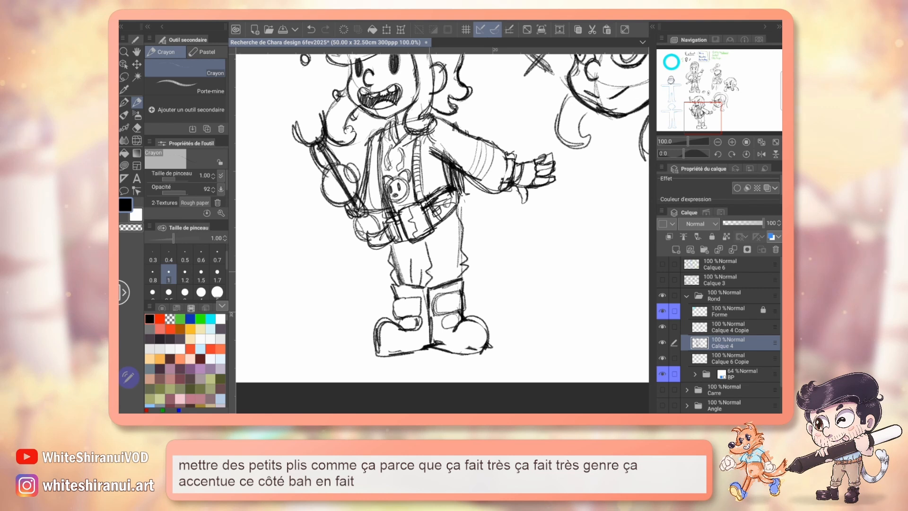
key("e")
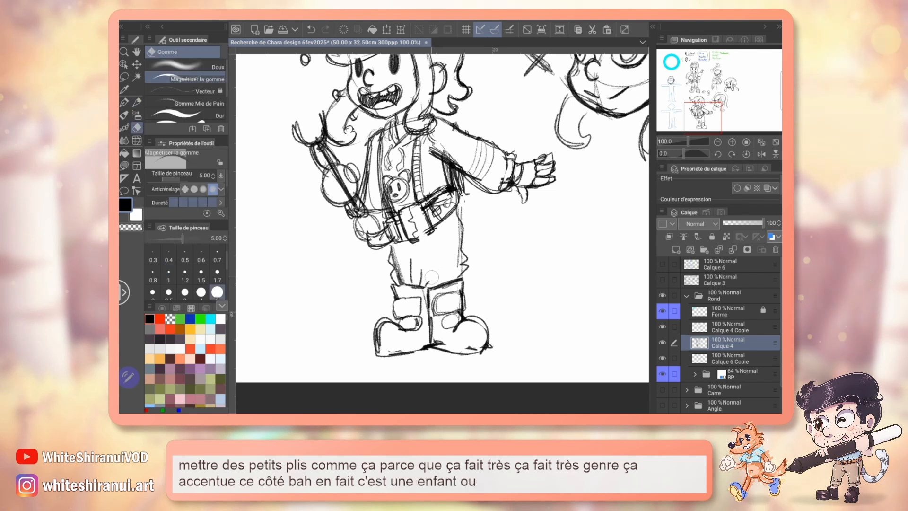
left_click_drag(431, 274, 426, 246)
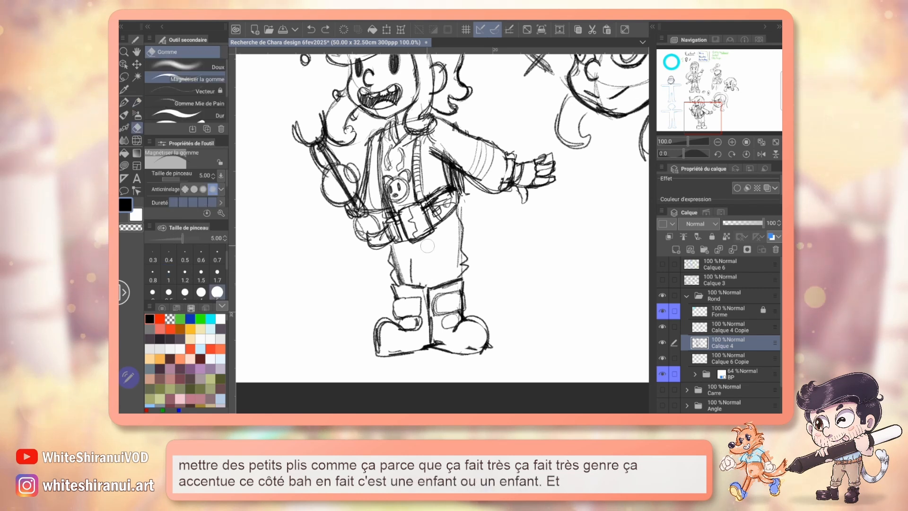
key("p")
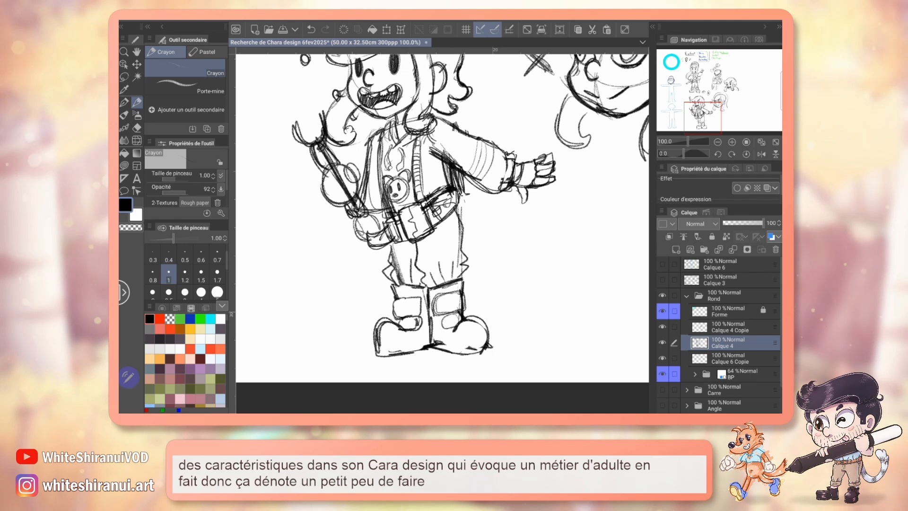
Erase the belt and jacket edge on the outstretched-arm side and redraw the jacket as an open, flared panel.
key("e")
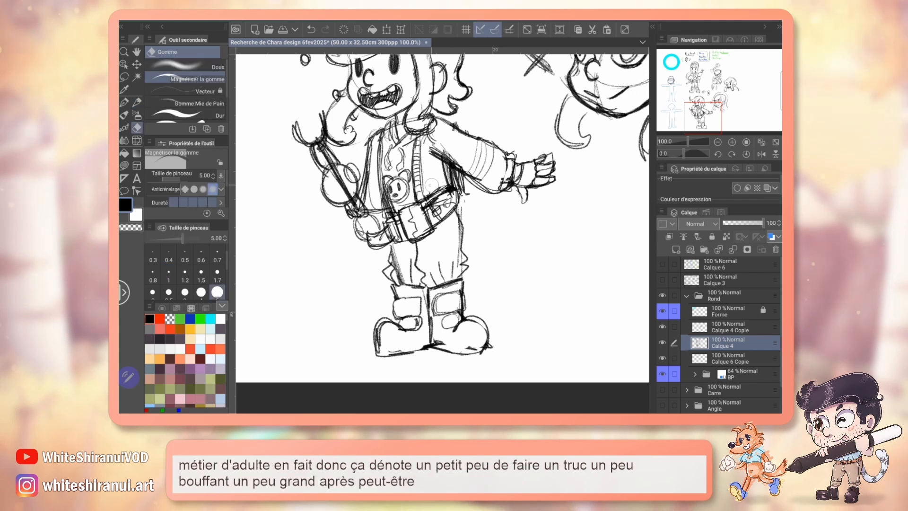
left_click_drag(434, 205, 461, 208)
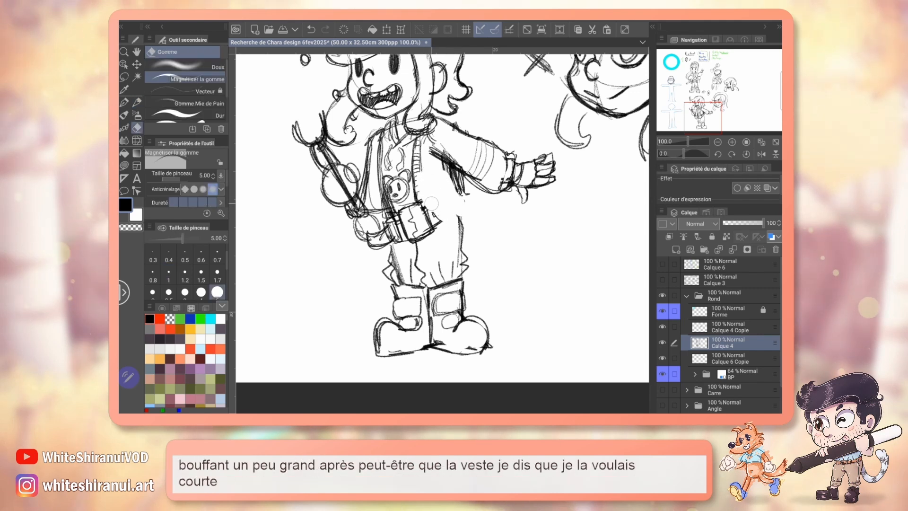
key("p")
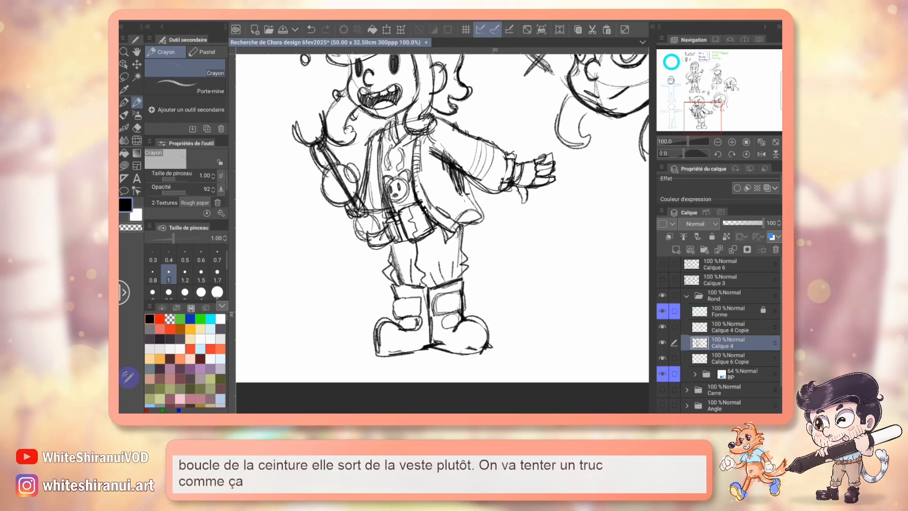
Erase the cluttered belt and jacket hem lines below the tool-holding hand.
key("e")
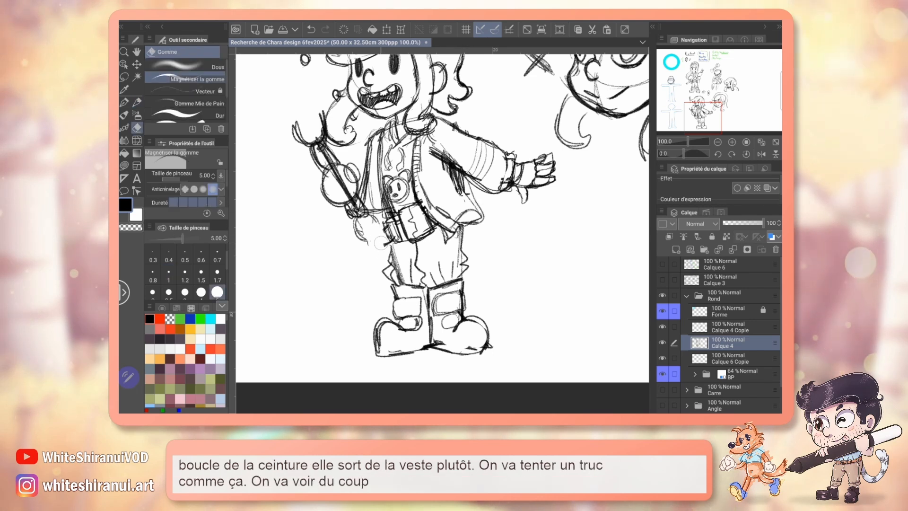
scroll(442, 217, "up", 3)
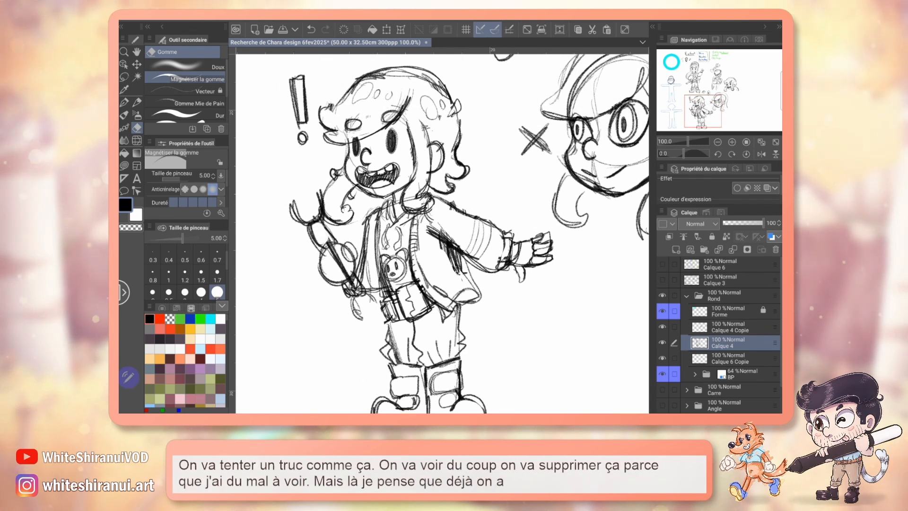
scroll(442, 232, "down", 4)
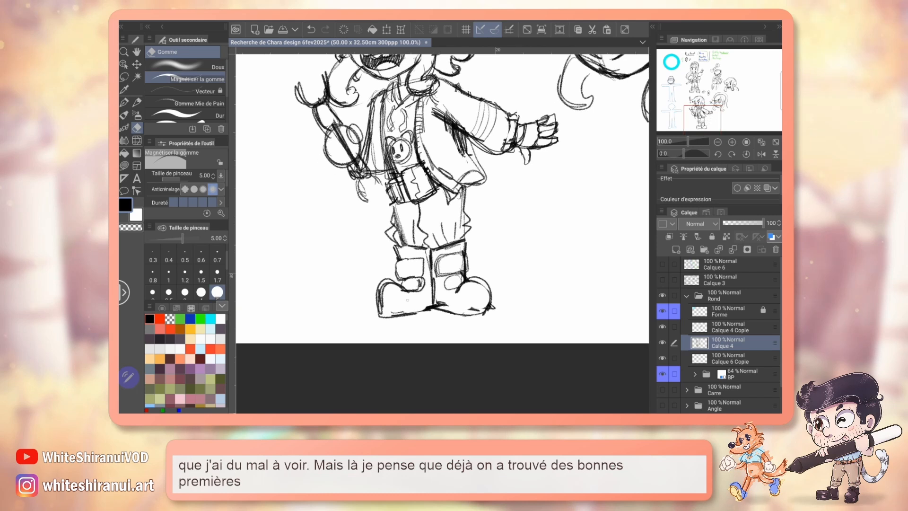
scroll(443, 232, "up", 3)
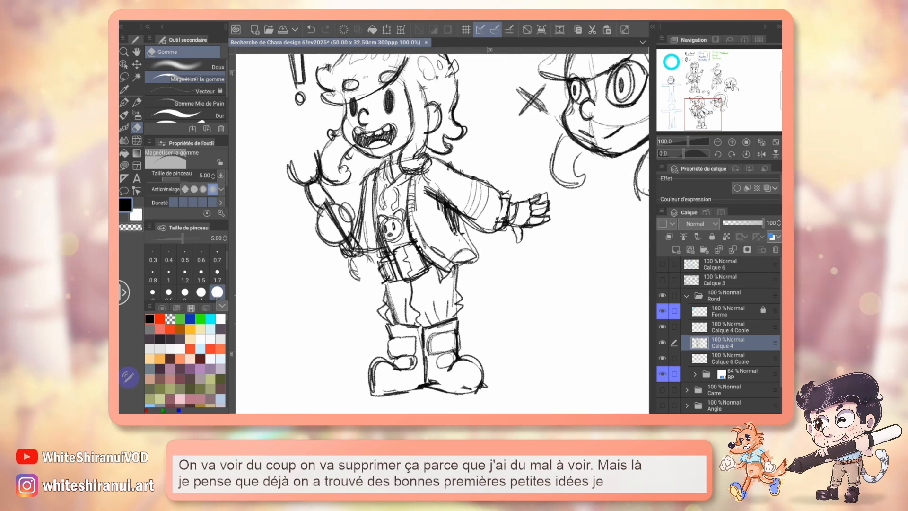
Sketch a rounded rocket-style backpack behind the character's shoulder and outstretched arm.
key("p")
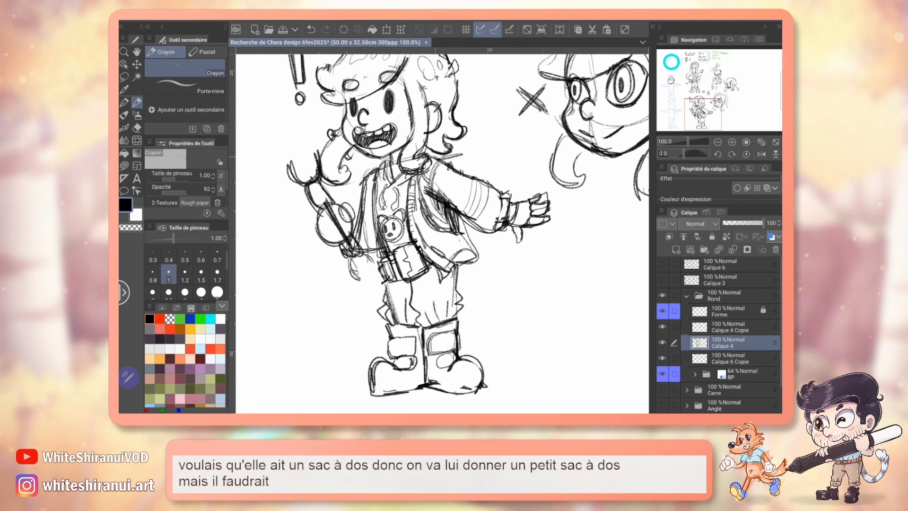
left_click_drag(481, 141, 490, 183)
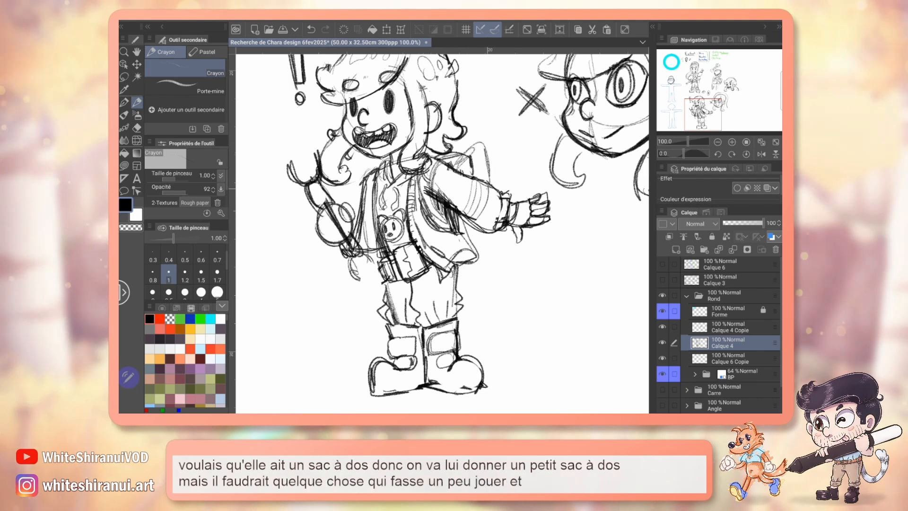
left_click_drag(458, 231, 492, 240)
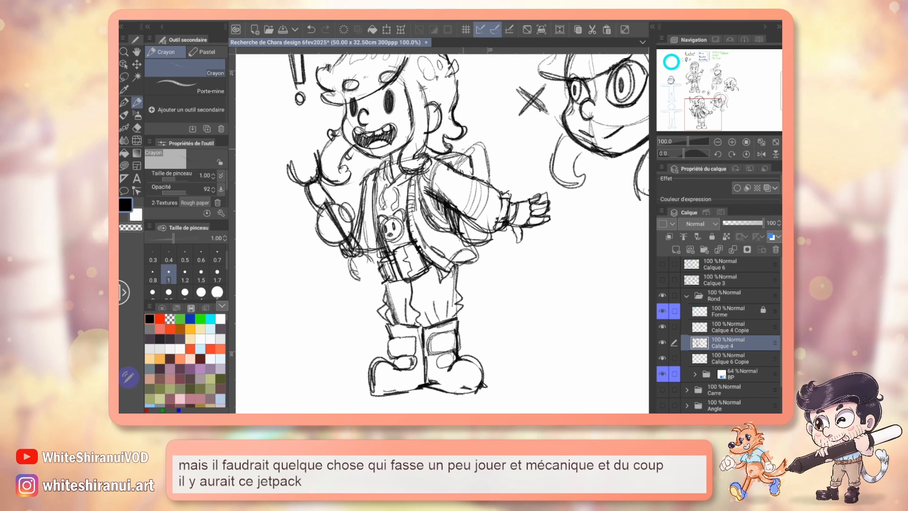
left_click_drag(462, 158, 489, 169)
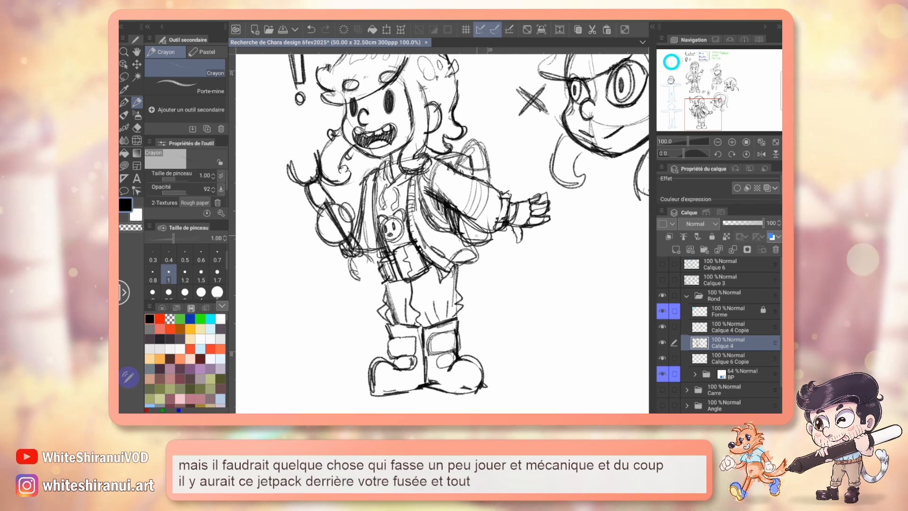
Redraw the tool-holding hand as a fingerless mitten with separate fingers, and add treads to one boot's sole.
left_click_drag(442, 233, 518, 250)
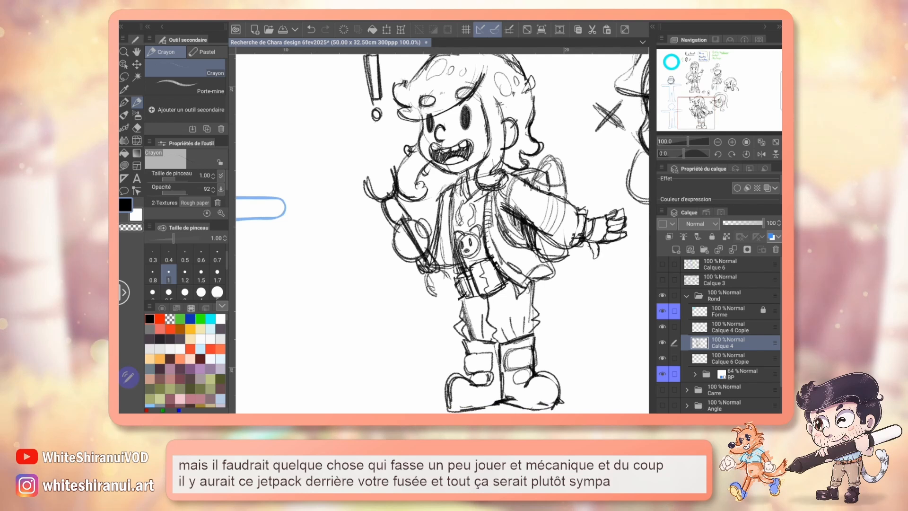
key("e")
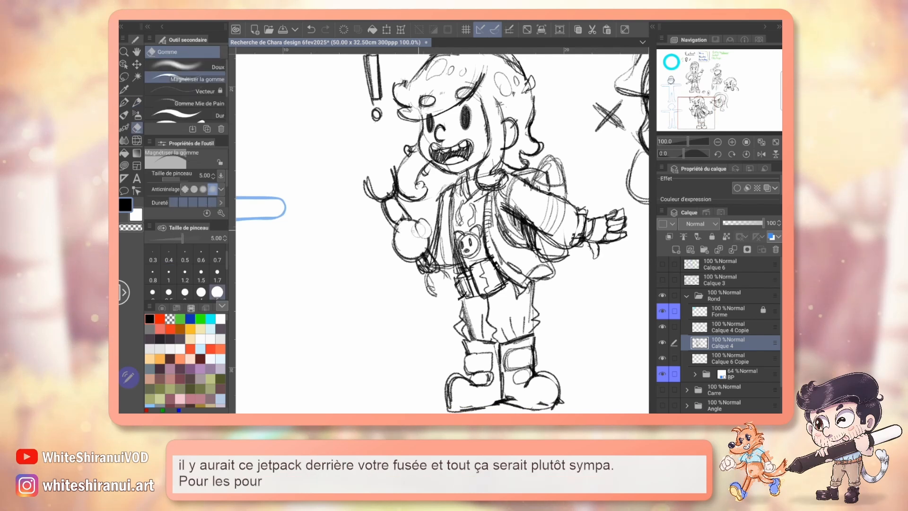
key("p")
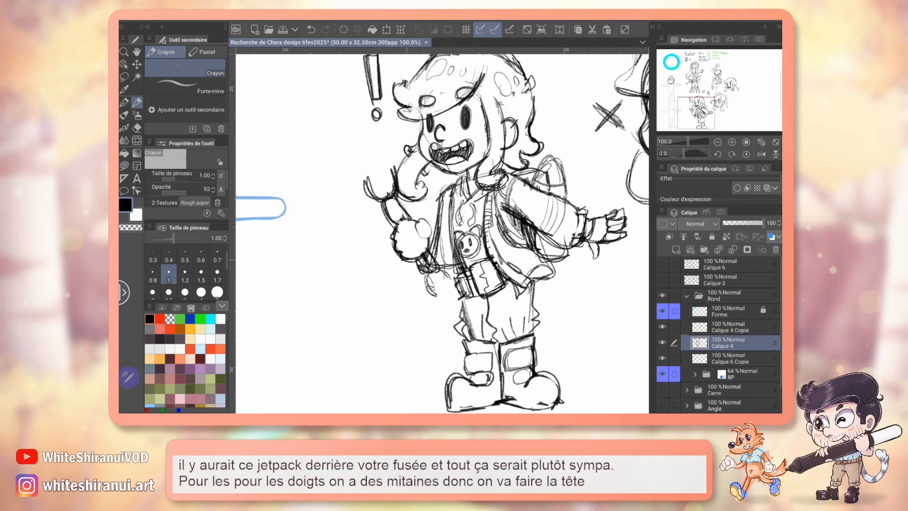
mouse_move(415, 223)
left_mouse_down()
mouse_move(401, 234)
mouse_move(421, 255)
left_mouse_up()
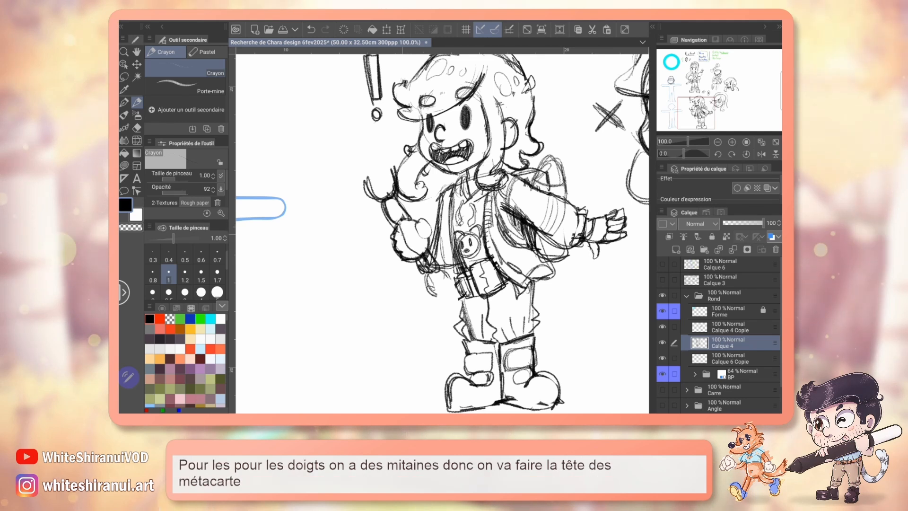
mouse_move(412, 224)
left_mouse_down()
mouse_move(428, 236)
mouse_move(379, 192)
left_mouse_up()
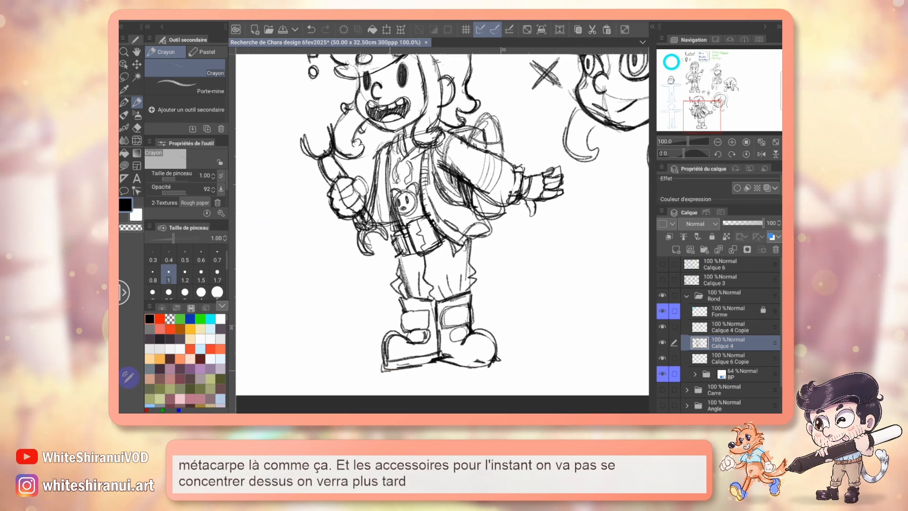
mouse_move(384, 361)
left_mouse_down()
mouse_move(382, 371)
mouse_move(443, 365)
left_mouse_up()
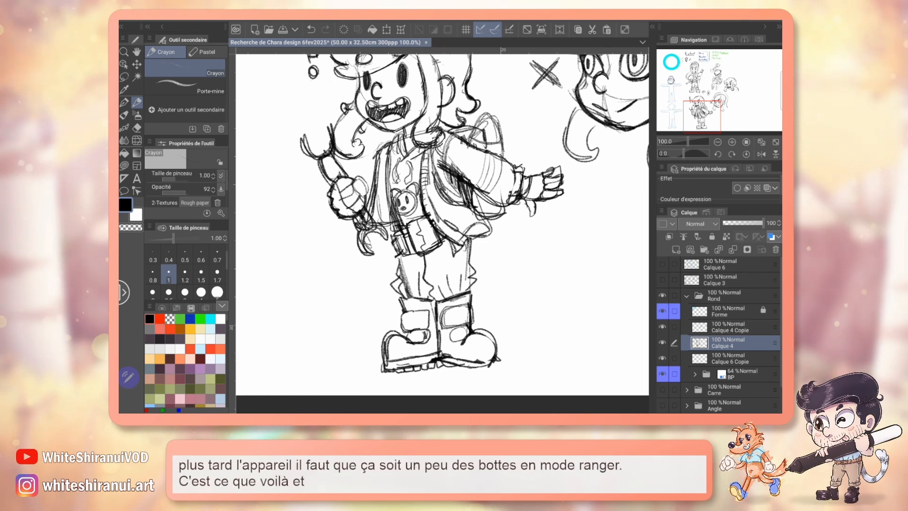
Try sketching a helmet rim across the character's hair, and undo the strokes.
mouse_move(237, 168)
left_mouse_down()
mouse_move(238, 307)
mouse_move(239, 292)
left_mouse_up()
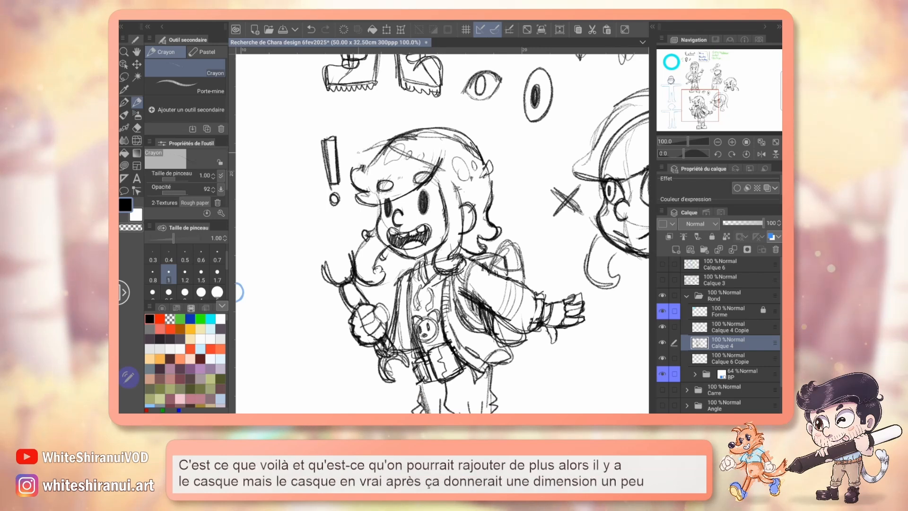
left_click_drag(440, 167, 503, 174)
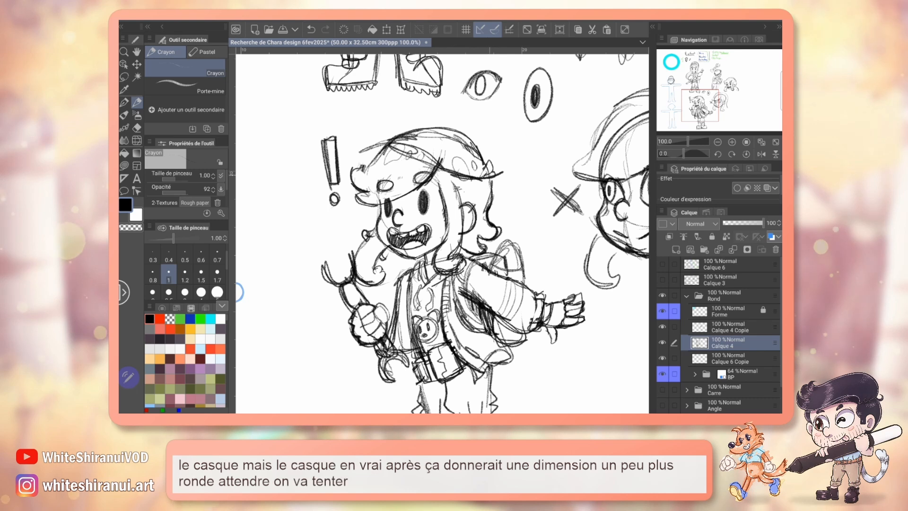
key("ctrl+z")
key("ctrl+z")
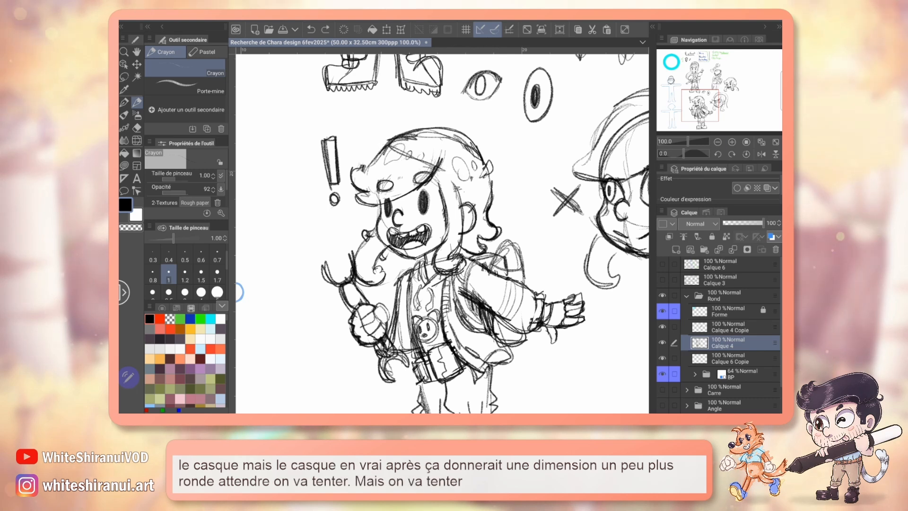
Lasso the full mechanic figure with its exclamation mark, shrink it, and move it into the blank area beyond the angry face sketch.
left_click(718, 142)
left_click(717, 142)
left_click_drag(442, 215, 425, 200)
key("m")
left_click_drag(382, 345, 355, 253)
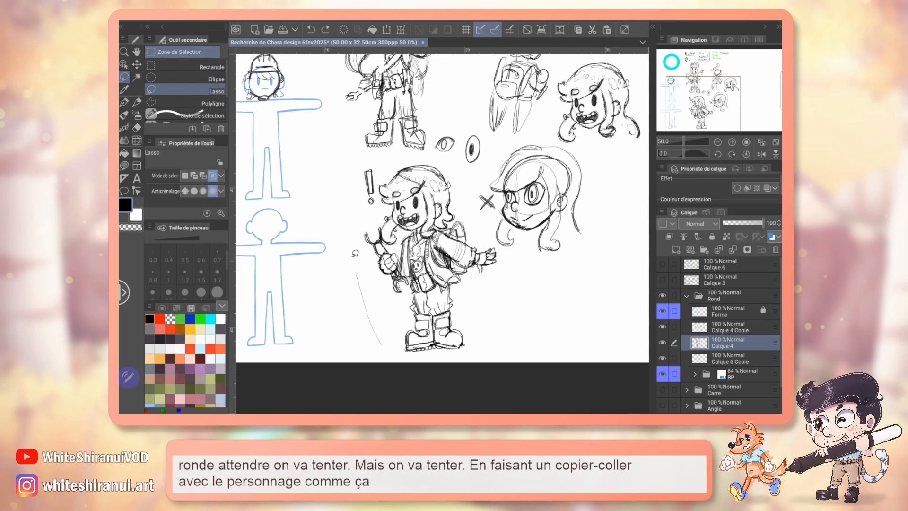
mouse_move(467, 169)
left_mouse_down()
mouse_move(467, 205)
mouse_move(499, 236)
mouse_move(513, 327)
mouse_move(463, 362)
mouse_move(382, 346)
left_mouse_up()
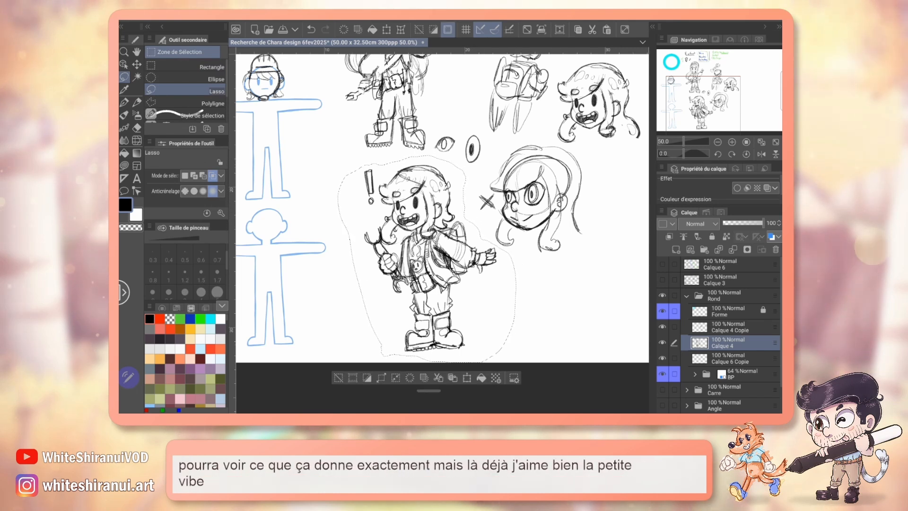
key("ctrl+t")
left_click_drag(532, 159, 497, 188)
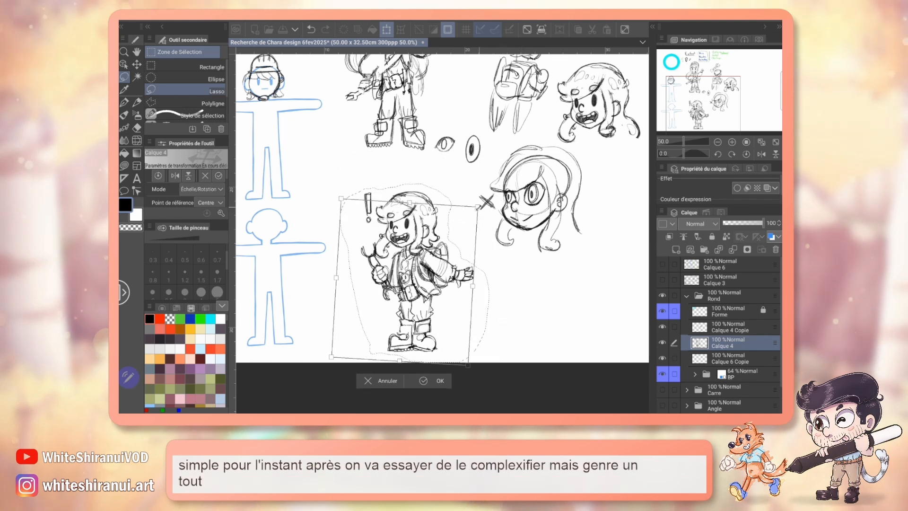
mouse_move(411, 270)
left_mouse_down()
mouse_move(515, 235)
mouse_move(385, 244)
left_mouse_up()
mouse_move(386, 244)
left_mouse_down()
mouse_move(536, 165)
mouse_move(512, 235)
left_mouse_up()
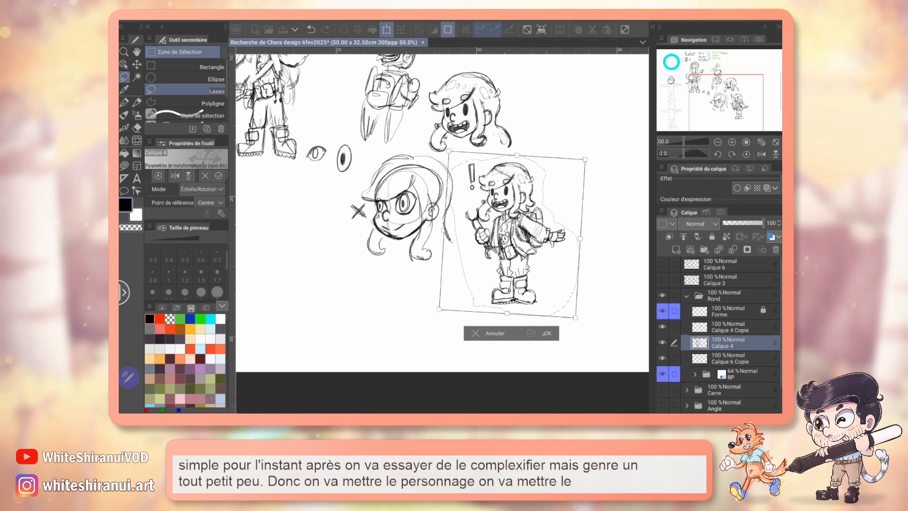
left_click(547, 333)
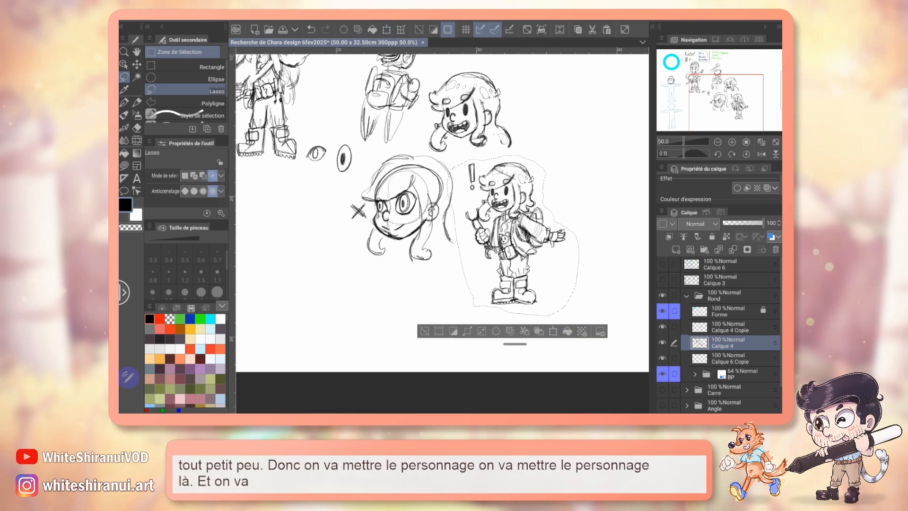
Copy the mechanic from its original state, restore the shrunken version, and paste the full-size copy onto a new layer.
key("ctrl+d")
key("ctrl+z")
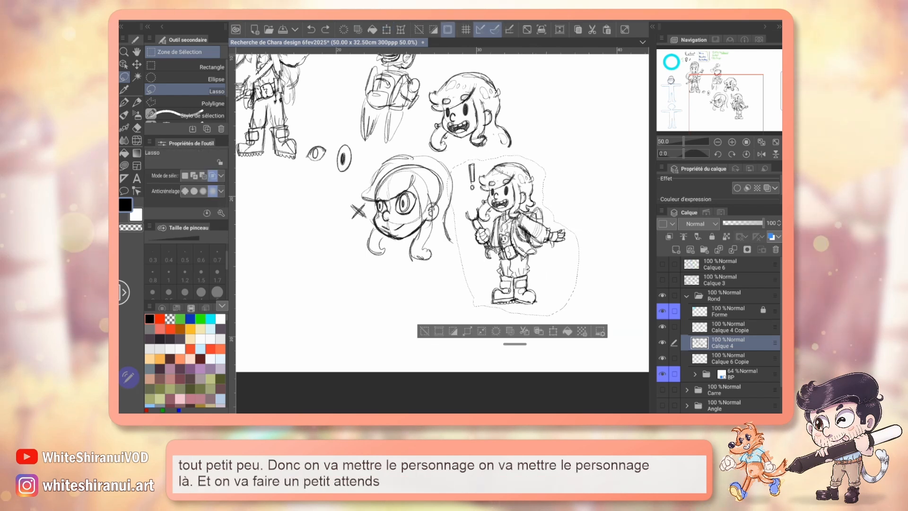
key("ctrl+z")
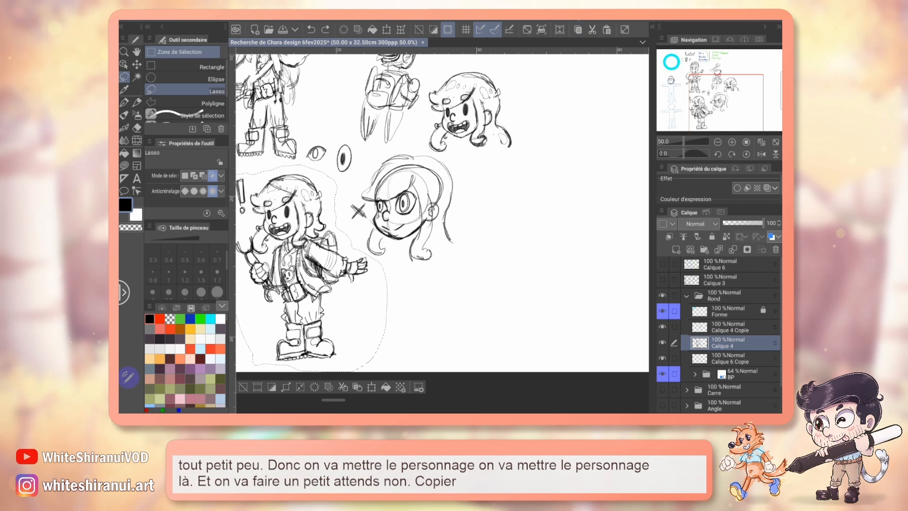
key("ctrl+y")
key("ctrl+d")
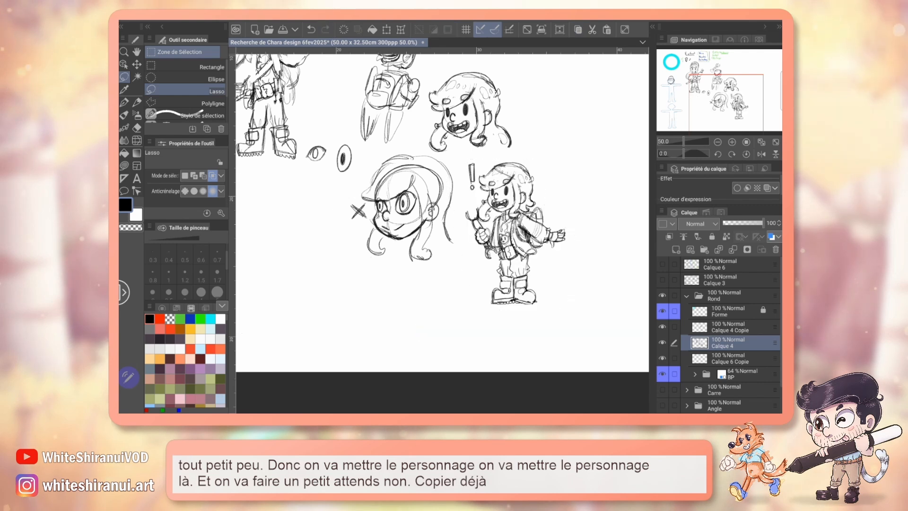
left_click_drag(379, 213, 504, 216)
key("ctrl+v")
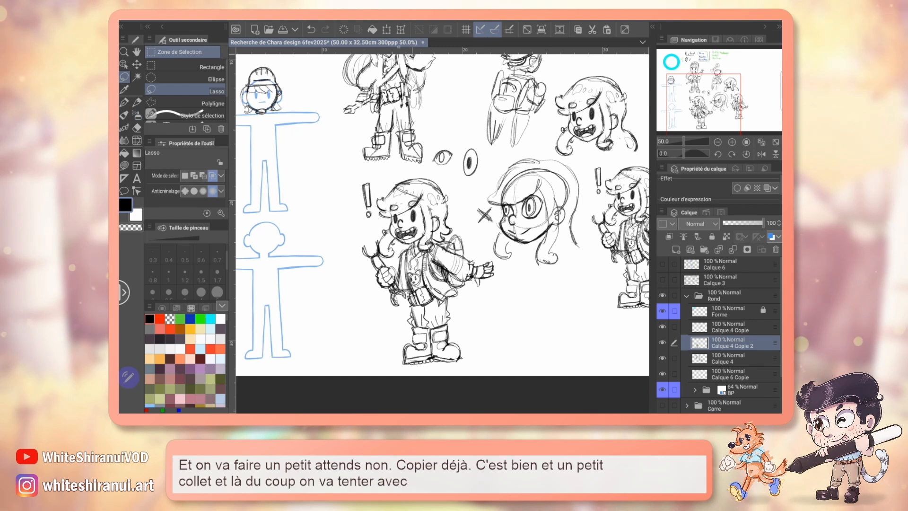
Scale the pasted mechanic down slightly and rotate it a little clockwise so the figure stands more stably.
key("ctrl+t")
left_click_drag(492, 180, 479, 199)
left_click_drag(425, 275, 413, 264)
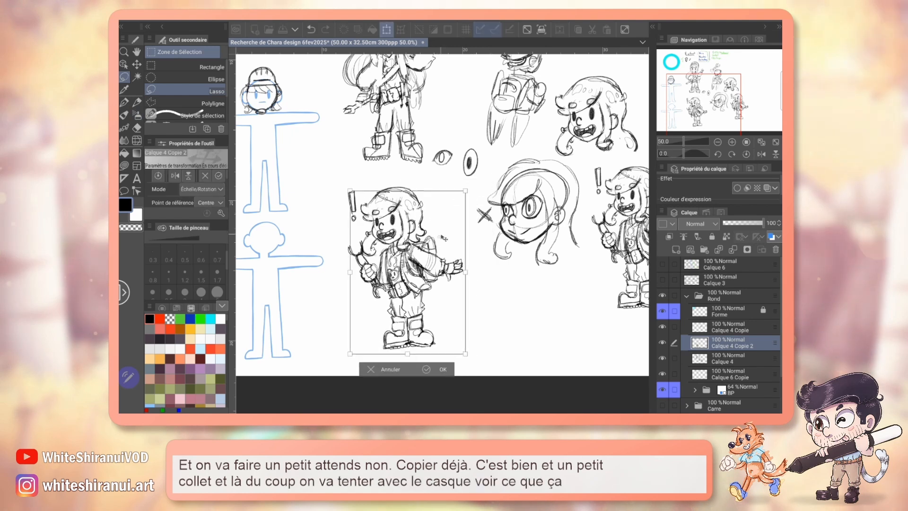
key("Return")
key("ctrl+t")
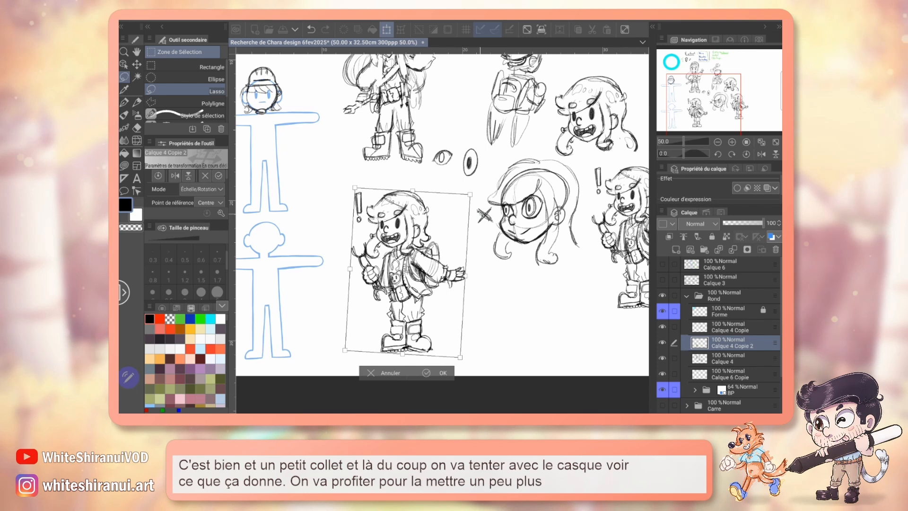
key("Return")
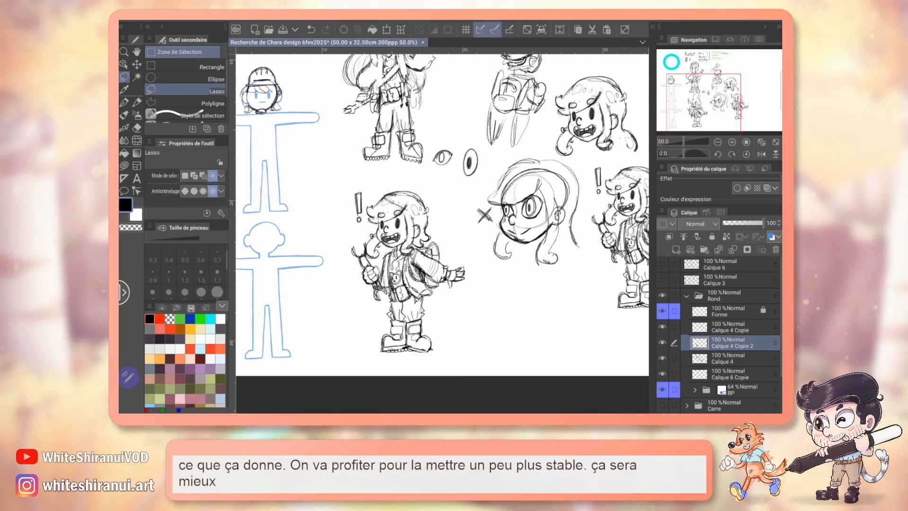
Erase the exclamation mark beside the head of the pasted mechanic.
left_click_drag(442, 213, 457, 197)
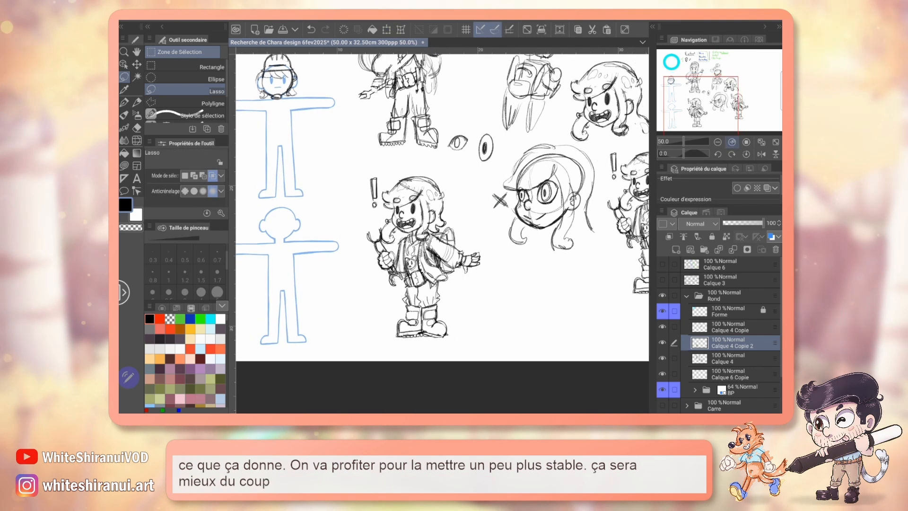
key("ctrl+alt+0")
key("e")
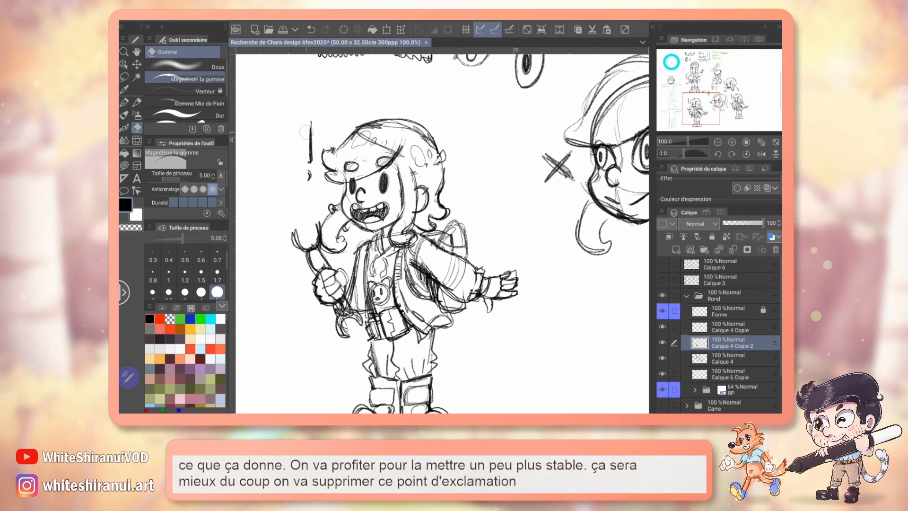
left_click_drag(305, 131, 310, 179)
Sketch a rounded helmet with a brim over the mechanic's hair, clean up its inner lines, and add a curved ridge.
key("p")
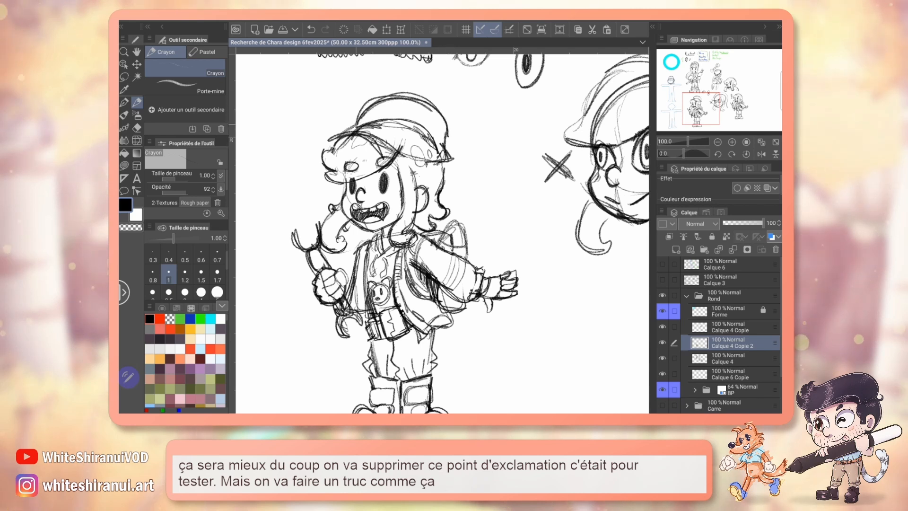
key("e")
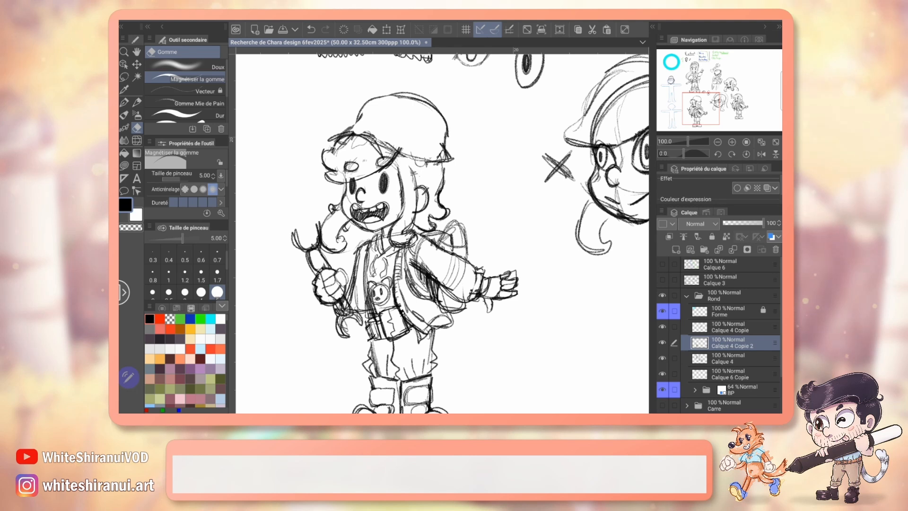
key("p")
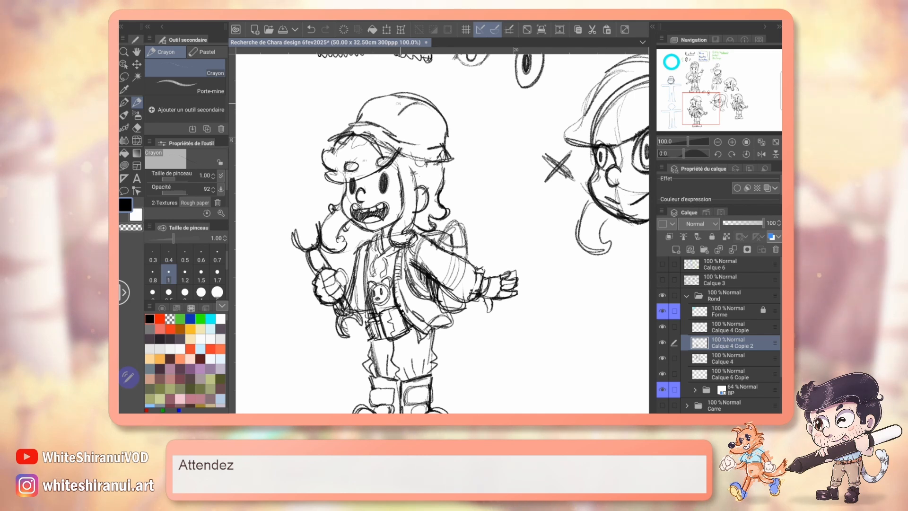
Sketch a small square plate on the helmet's crown with Lego-style studs on top.
mouse_move(389, 90)
left_mouse_down()
mouse_move(437, 98)
mouse_move(435, 105)
left_mouse_up()
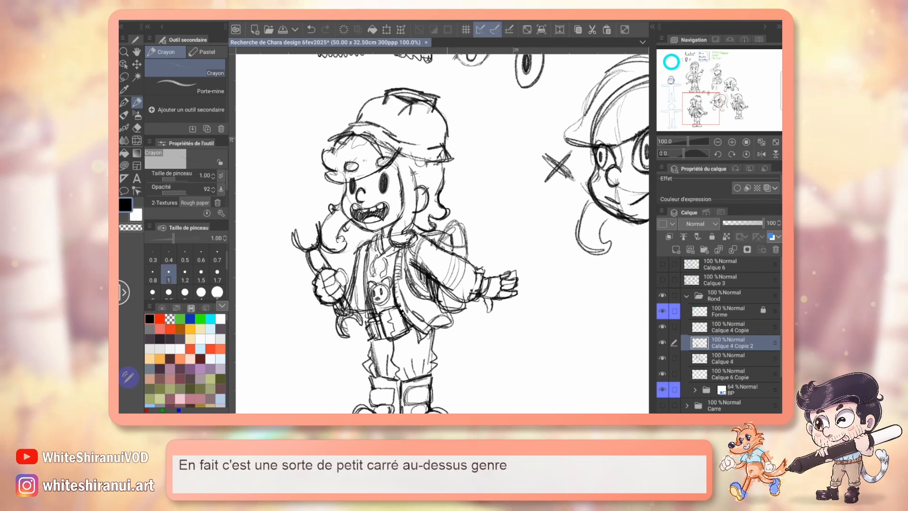
key("e")
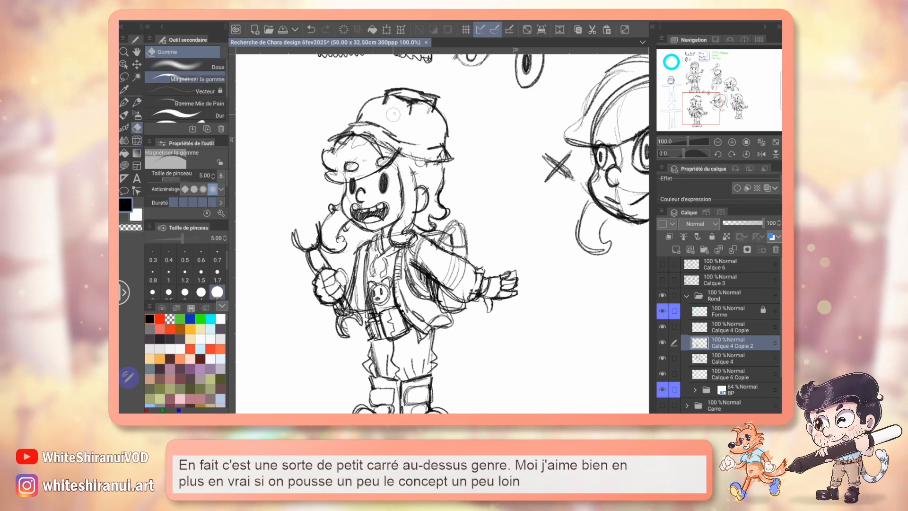
left_click_drag(405, 90, 421, 95)
left_click(137, 102)
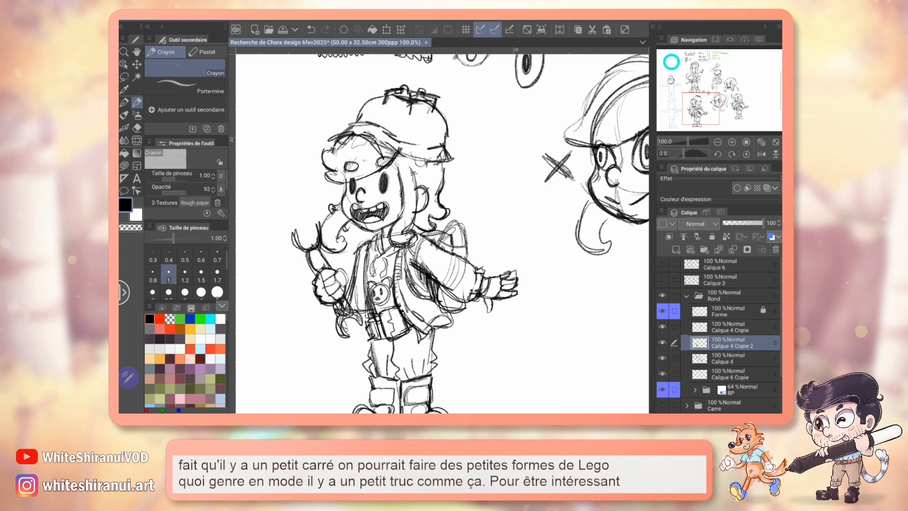
Clean up the helmet's studs with a size 1.5 eraser and redraw their outlines in pencil.
key("e")
left_click(201, 276)
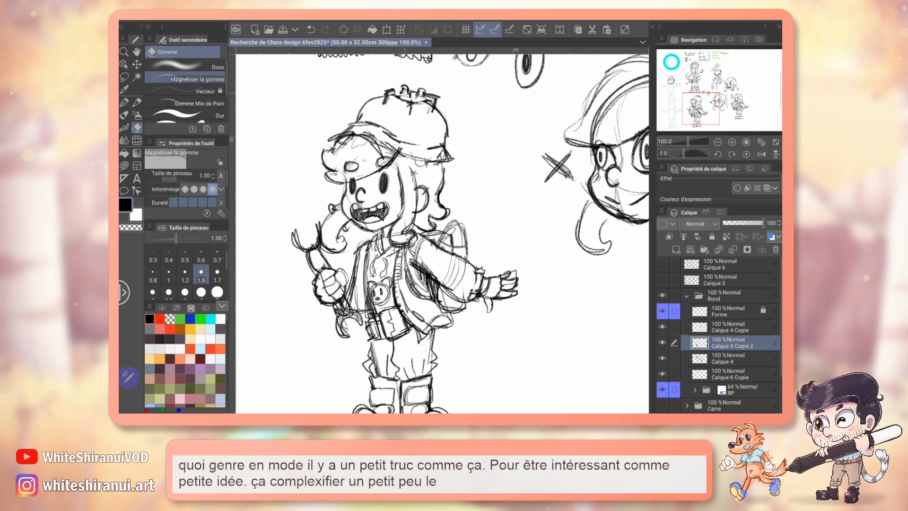
key("p")
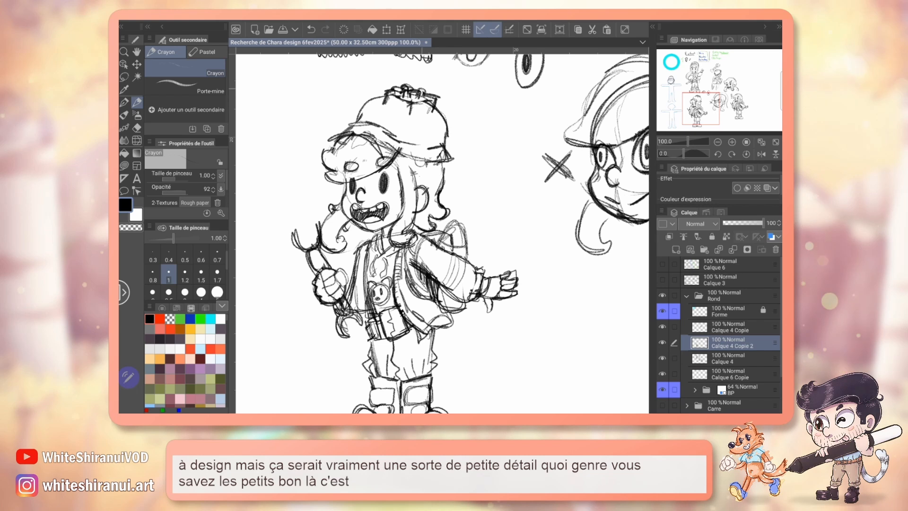
Save the document and sketch a small label on the side of the helmet above the brim.
key("ctrl+s")
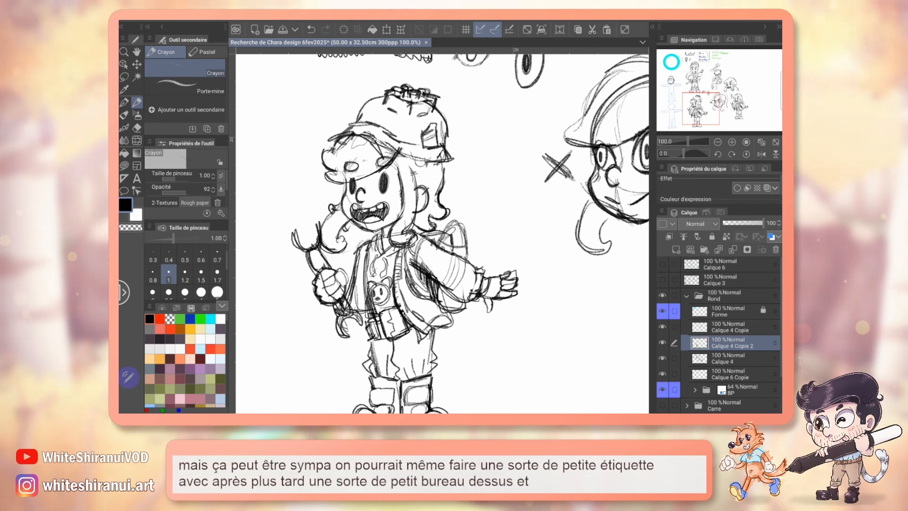
left_click_drag(442, 234, 419, 264)
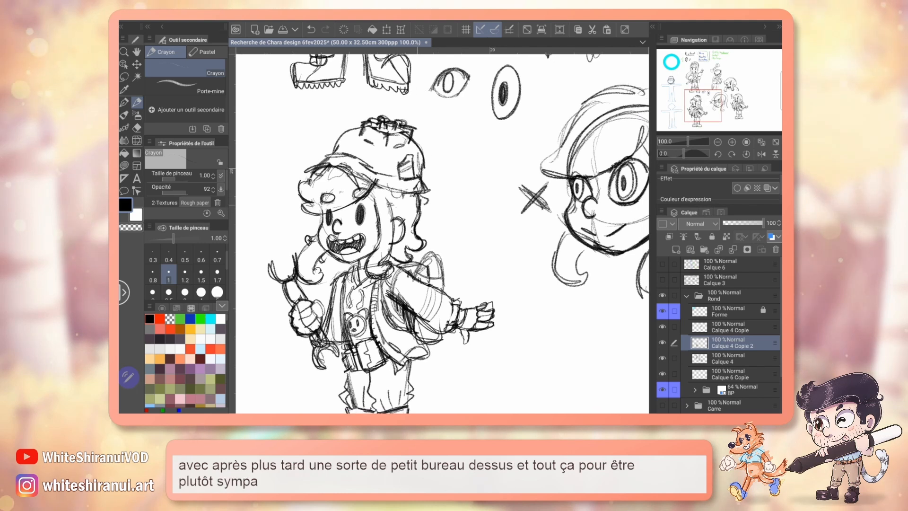
Compare the helmeted mechanic with the angry face, the smaller helmetless version and the first long-haired child design.
left_click_drag(442, 234, 253, 186)
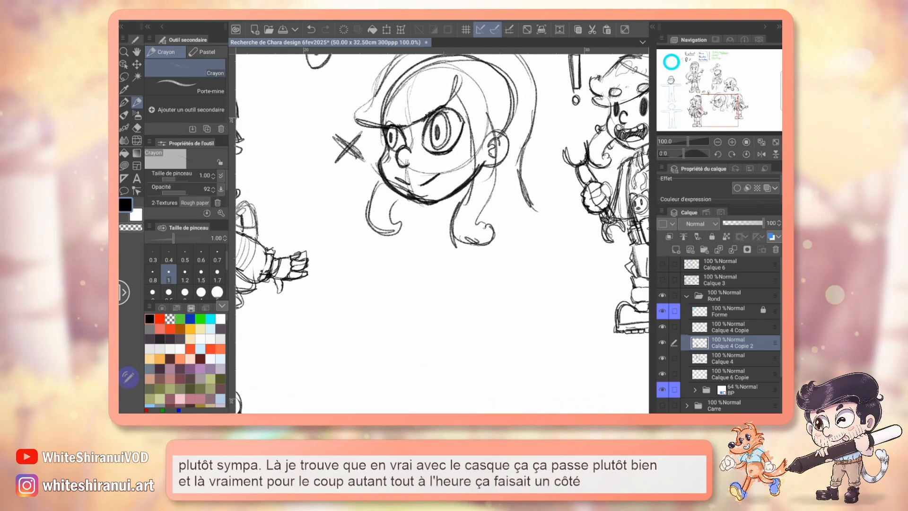
left_click_drag(543, 199, 567, 168)
left_click_drag(359, 189, 600, 316)
left_click_drag(442, 307, 419, 217)
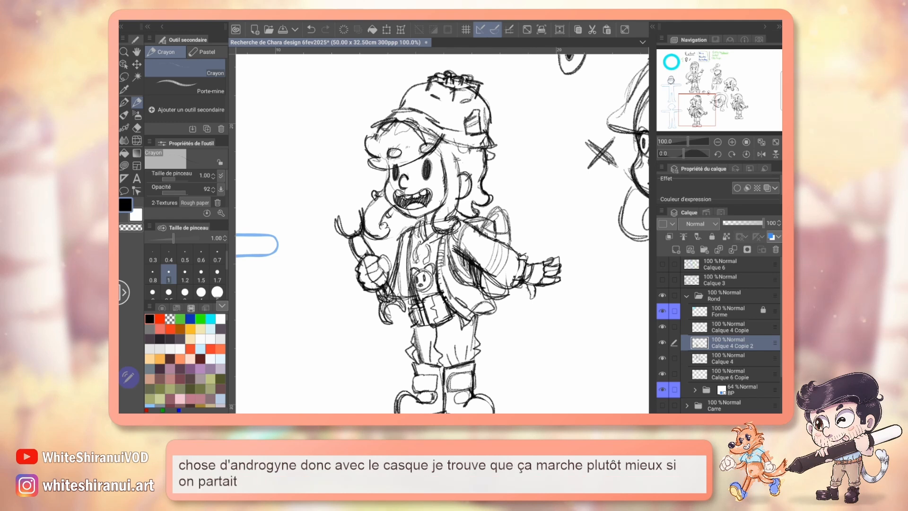
left_click_drag(416, 94, 468, 380)
left_click_drag(425, 142, 446, 324)
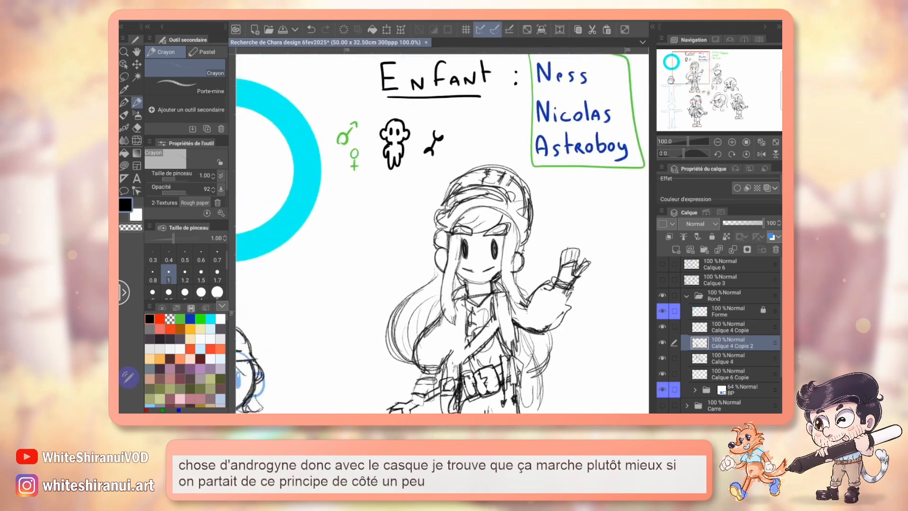
left_click_drag(520, 402, 376, 61)
left_click_drag(393, 284, 447, 205)
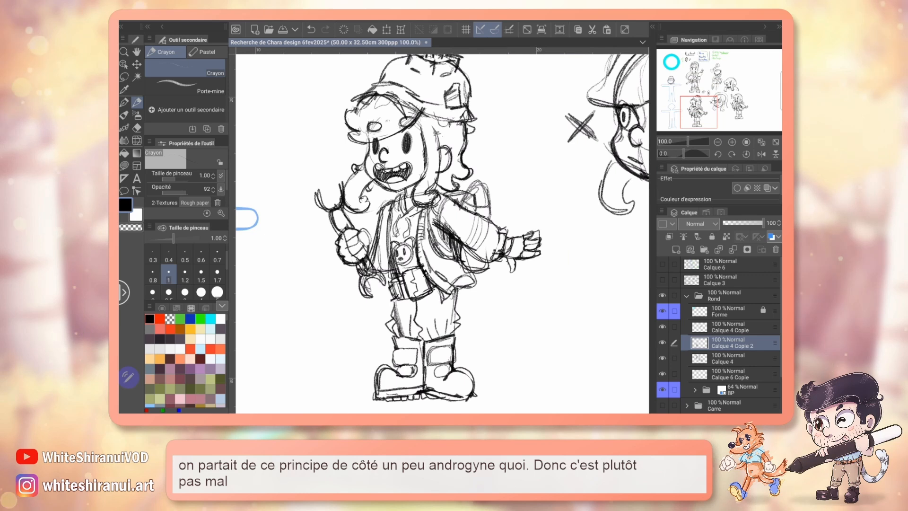
left_click_drag(248, 218, 257, 142)
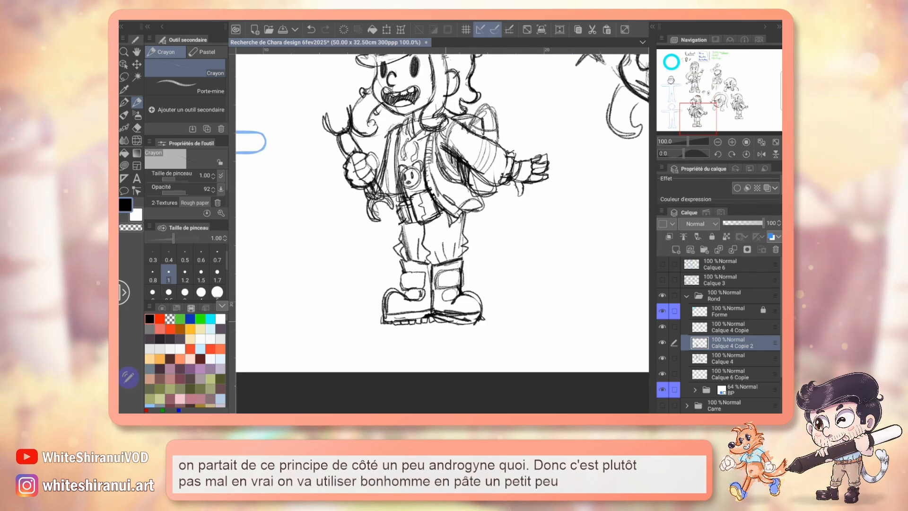
left_click_drag(251, 142, 238, 271)
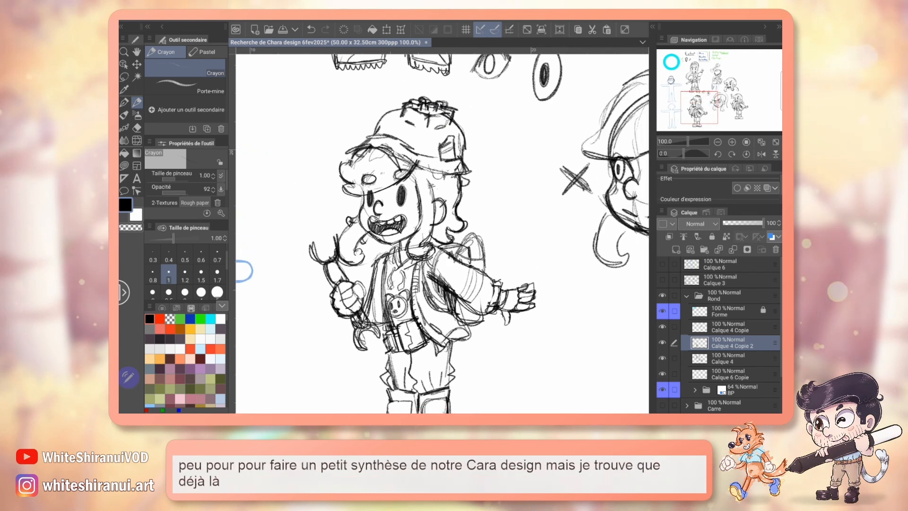
left_click_drag(244, 270, 241, 226)
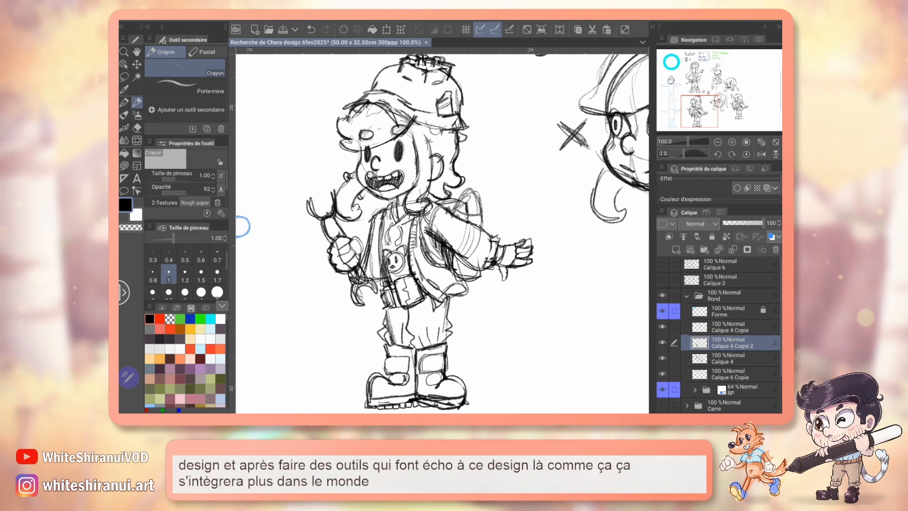
left_click_drag(241, 226, 278, 276)
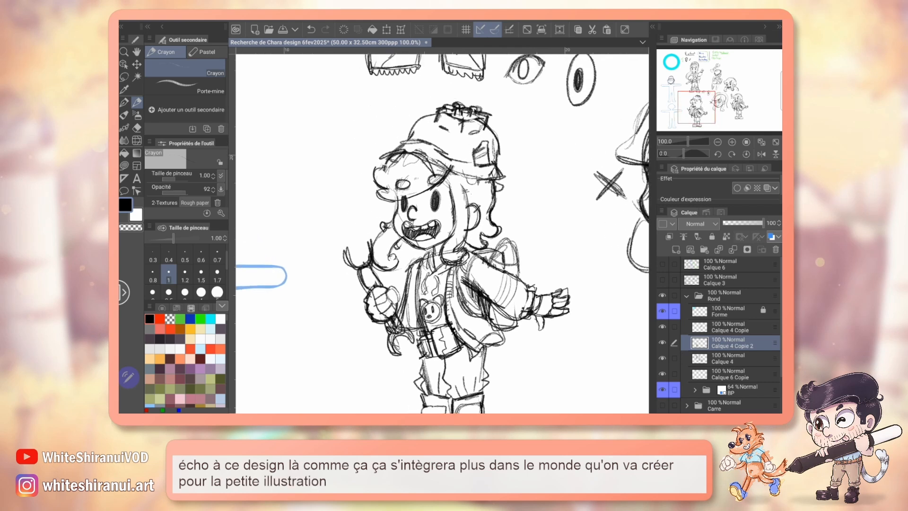
Clear the black helmet and hair sketch on the Calque 6 Copie layer from the upper blue mannequin.
mouse_move(331, 165)
left_mouse_down()
mouse_move(566, 230)
mouse_move(540, 385)
mouse_move(505, 334)
mouse_move(529, 394)
left_mouse_up()
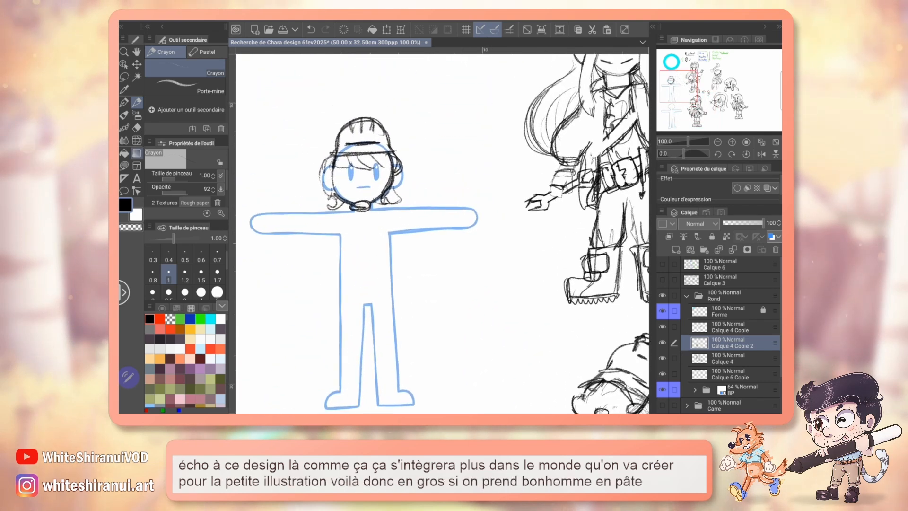
key("u")
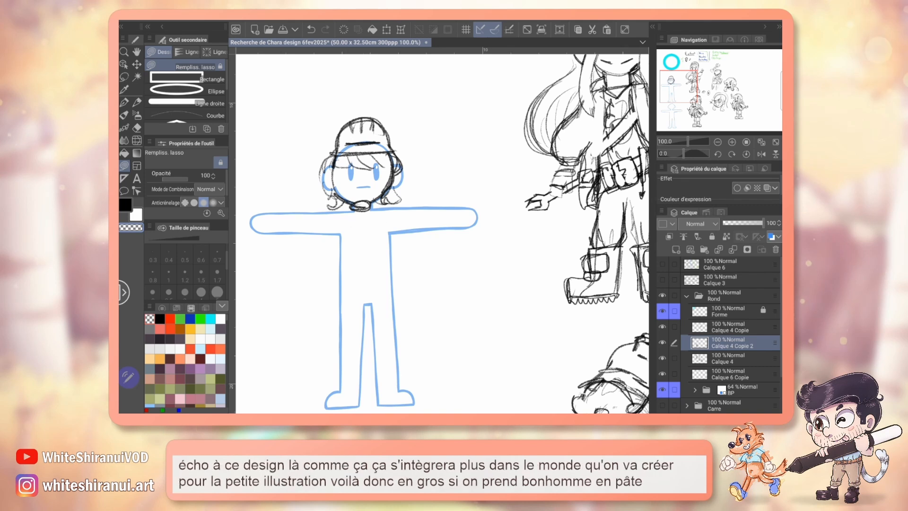
key("alt+bracketleft")
key("Delete")
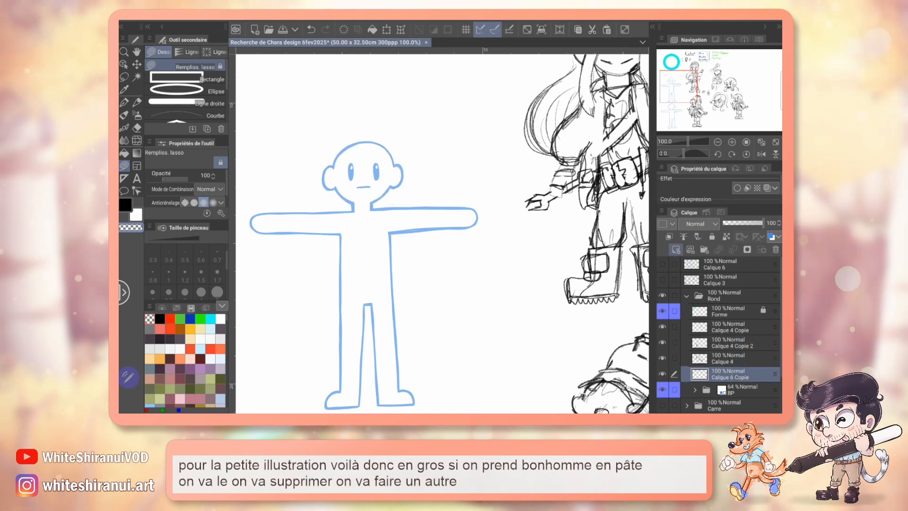
Draw the side-swept fringe and two face-framing locks on the upper blue mannequin, on a new layer with the black 1.2 G-pen.
left_click(676, 249)
key("p")
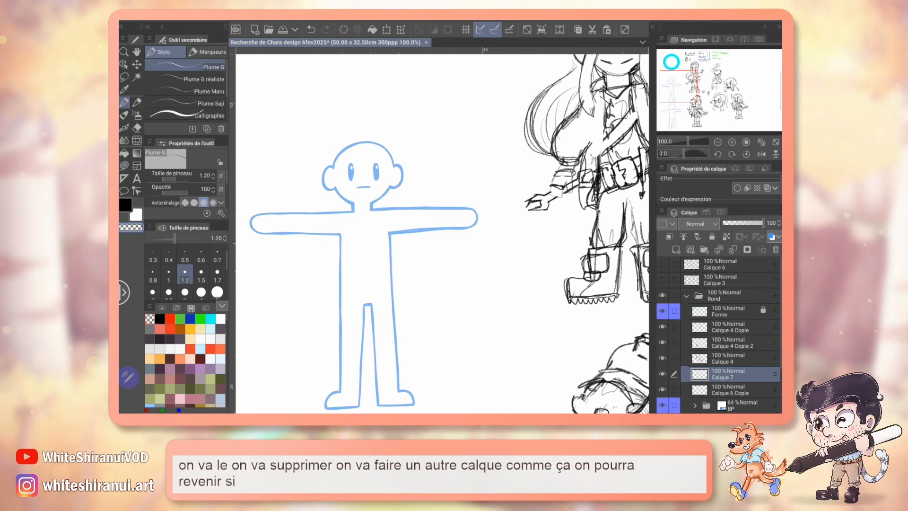
key("c")
mouse_move(442, 234)
left_mouse_down()
mouse_move(321, 126)
mouse_move(427, 237)
left_mouse_up()
left_click_drag(363, 143, 325, 175)
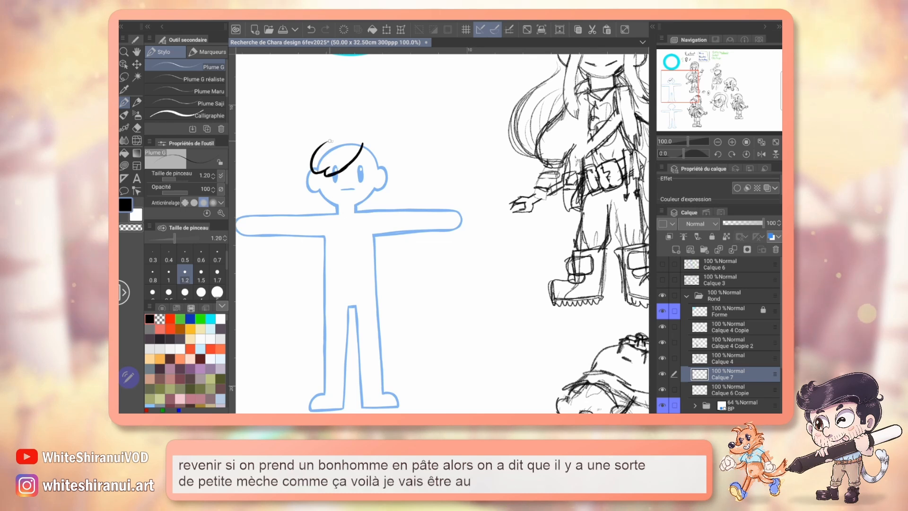
mouse_move(324, 138)
left_mouse_down()
mouse_move(366, 136)
mouse_move(380, 189)
mouse_move(365, 218)
left_mouse_up()
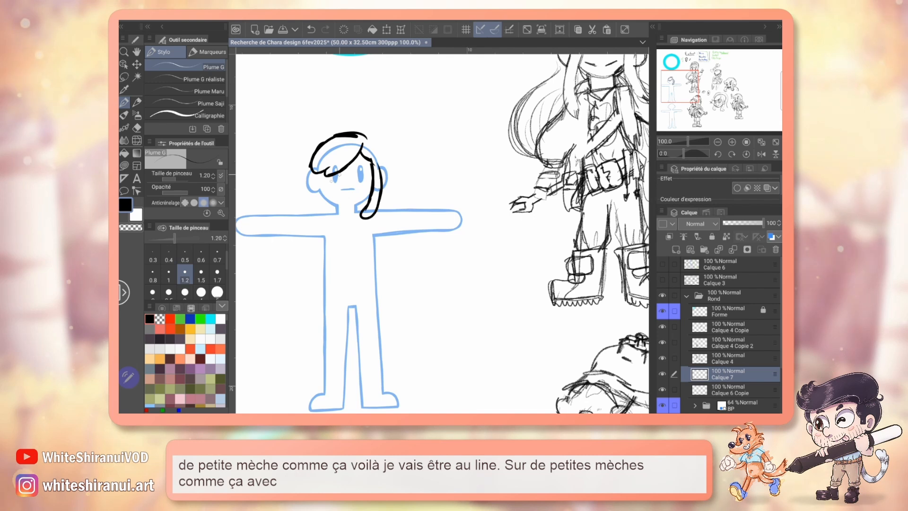
left_click_drag(325, 175, 333, 223)
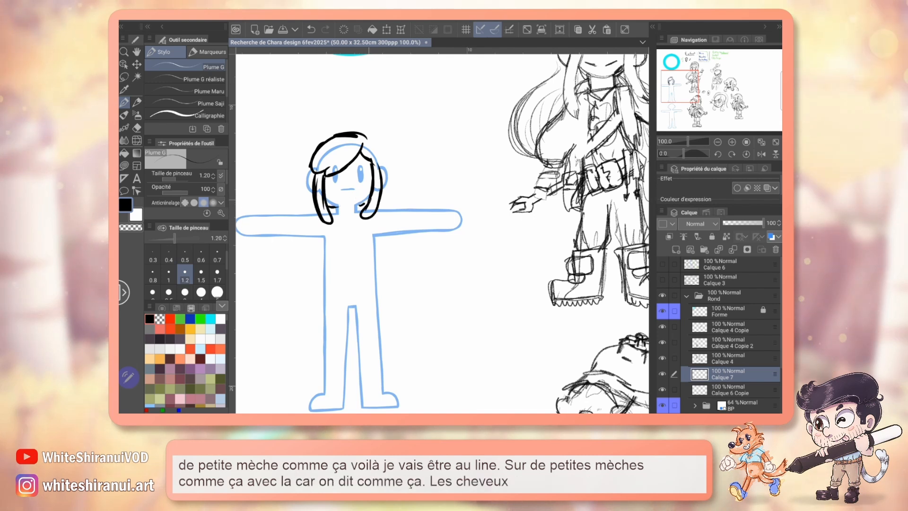
Draw a rounded helmet with Lego-like studs on its crown and small pointed brim ends on both sides.
left_click_drag(310, 152, 380, 142)
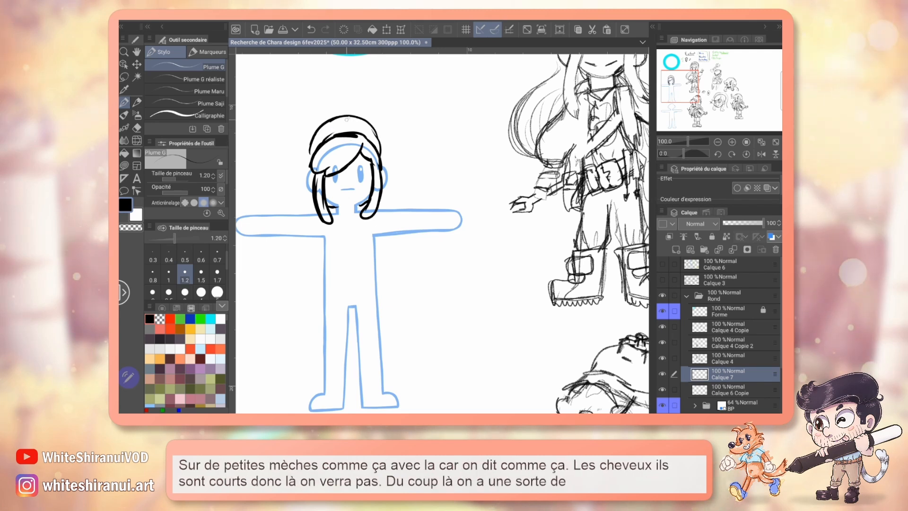
mouse_move(331, 111)
left_mouse_down()
mouse_move(329, 119)
mouse_move(361, 118)
mouse_move(343, 107)
mouse_move(357, 103)
left_mouse_up()
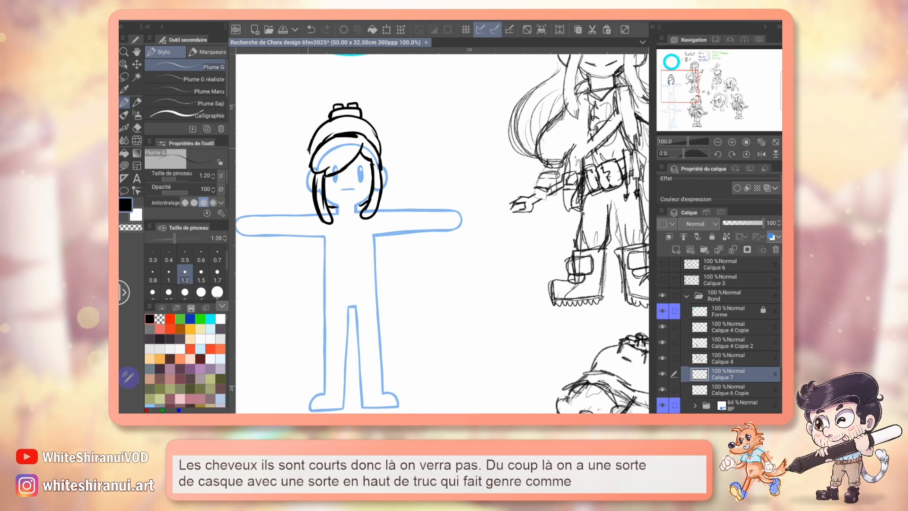
left_click_drag(309, 147, 310, 161)
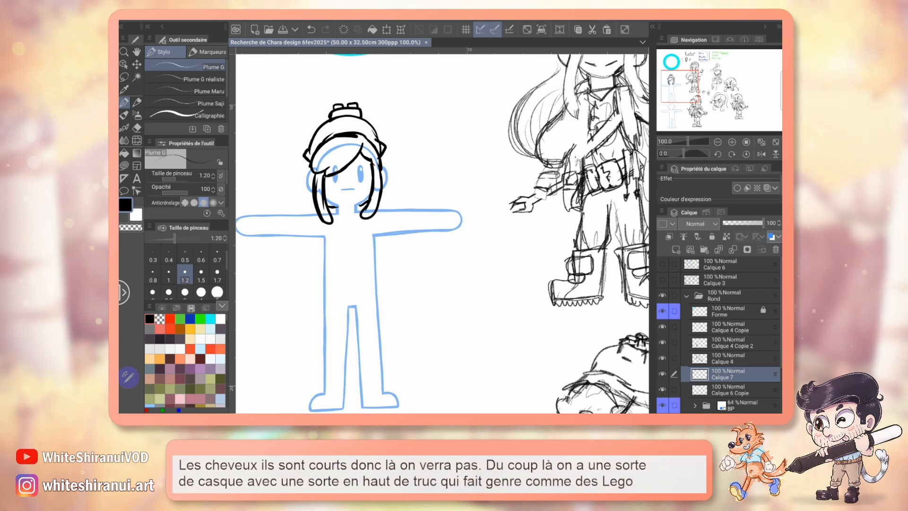
Give the mannequin a wide toothy grin with cheek marks and curl the tips of the two side locks inward.
left_click_drag(442, 233, 421, 228)
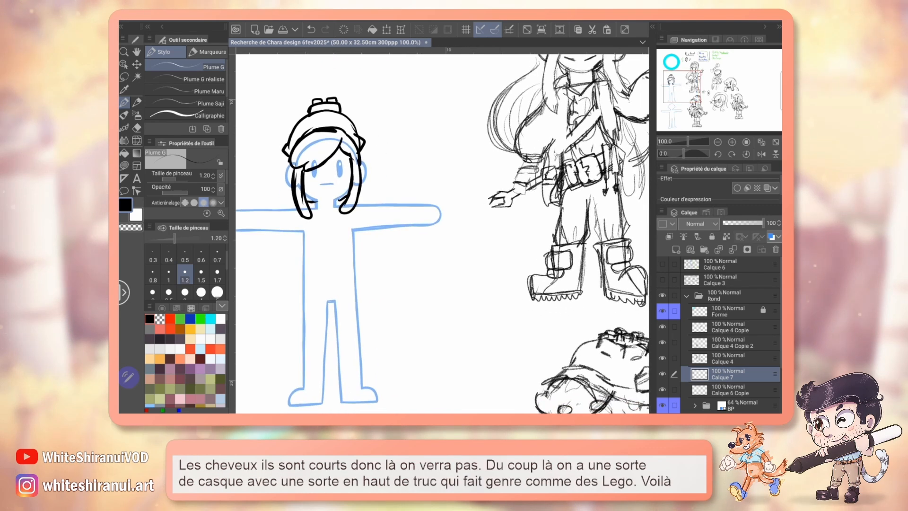
mouse_move(314, 183)
left_mouse_down()
mouse_move(340, 182)
mouse_move(325, 193)
mouse_move(335, 189)
left_mouse_up()
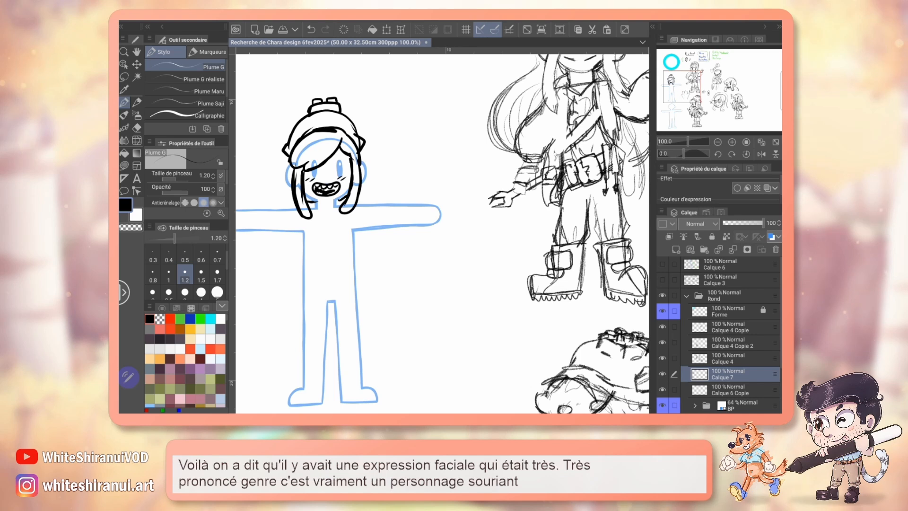
mouse_move(442, 234)
left_mouse_down()
mouse_move(365, 98)
mouse_move(431, 181)
left_mouse_up()
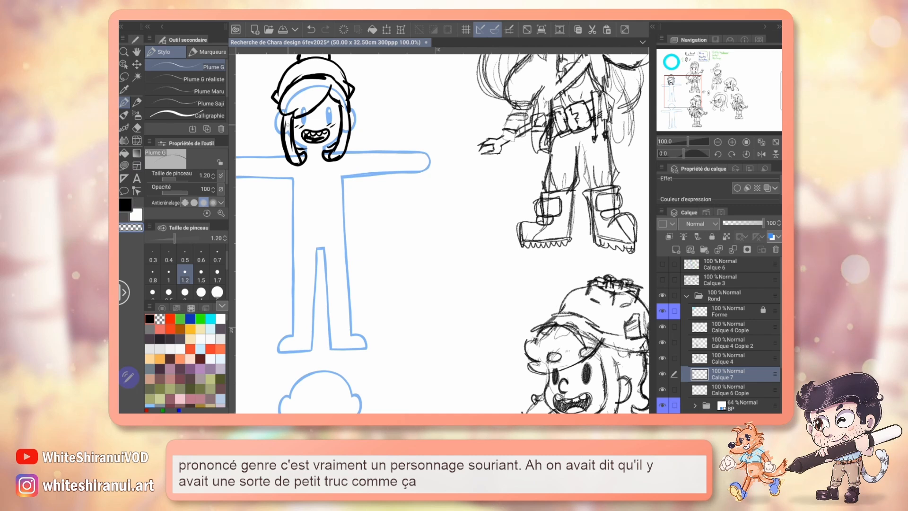
left_click(301, 158)
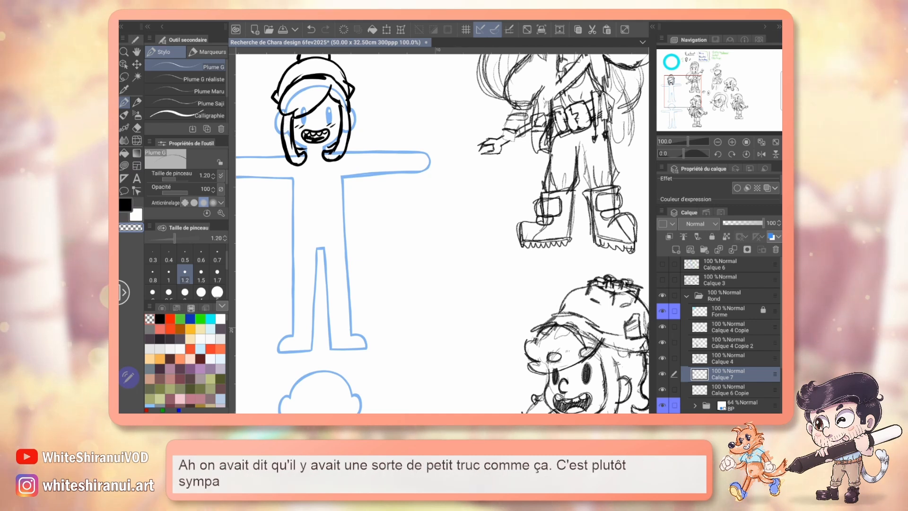
Draw fingerless mittens on both hands with a thick protruding cuff around each wrist.
left_click_drag(426, 227, 467, 264)
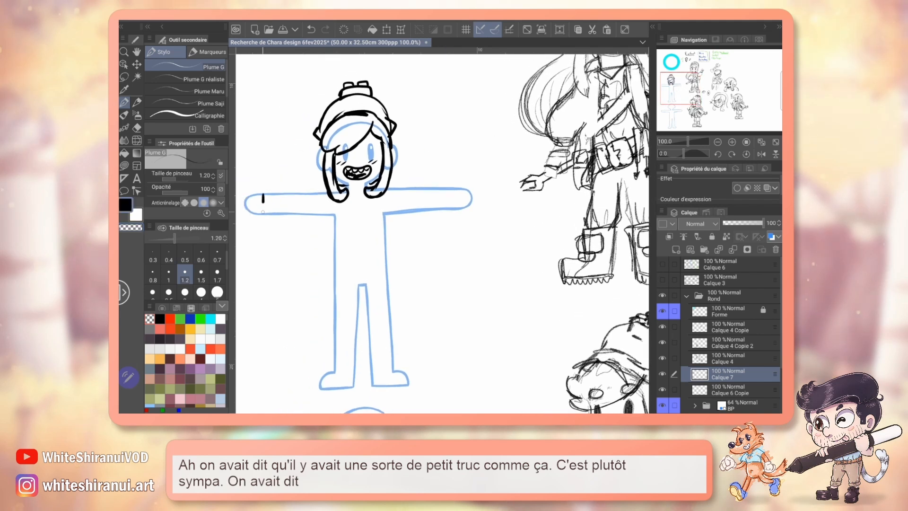
left_click_drag(253, 197, 252, 214)
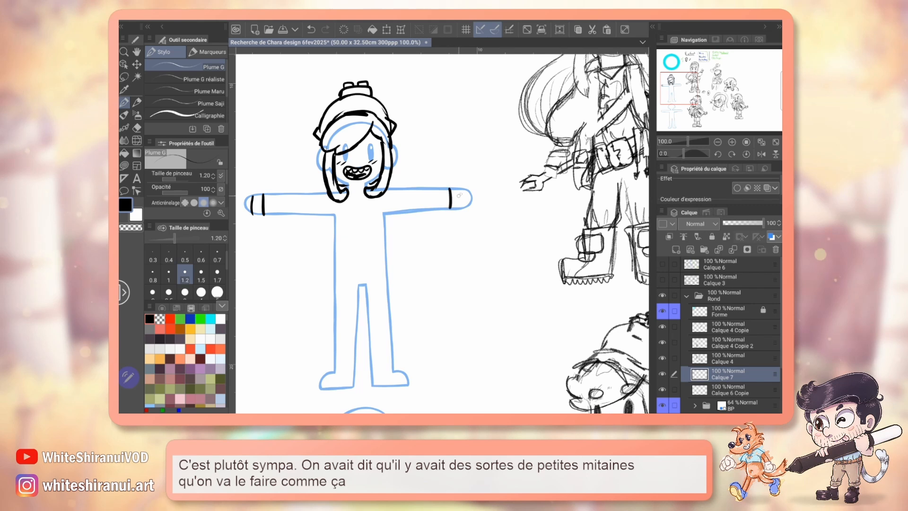
left_click_drag(463, 189, 464, 208)
left_click_drag(264, 192, 265, 218)
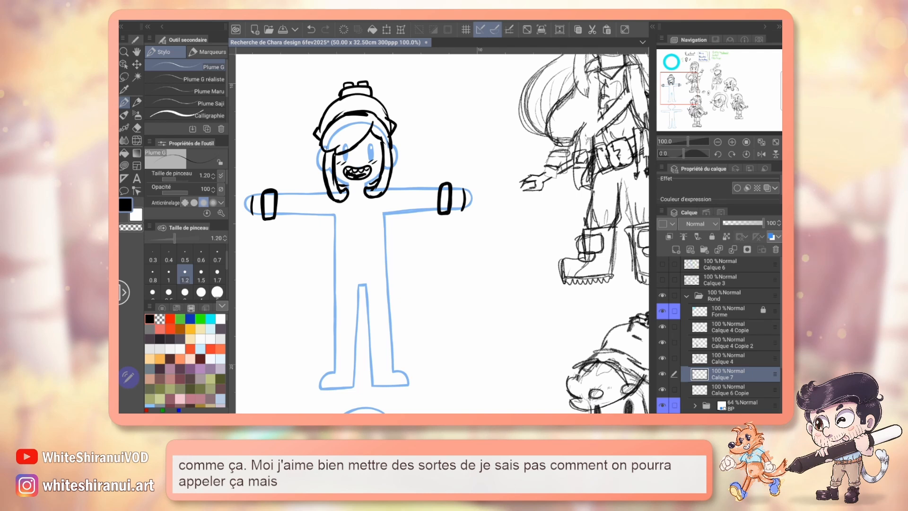
Mark the mitten cuff on the helmeted mechanic's outstretched arm with the red size 1 pencil.
mouse_move(546, 350)
left_mouse_down()
mouse_move(341, 348)
mouse_move(337, 118)
left_mouse_up()
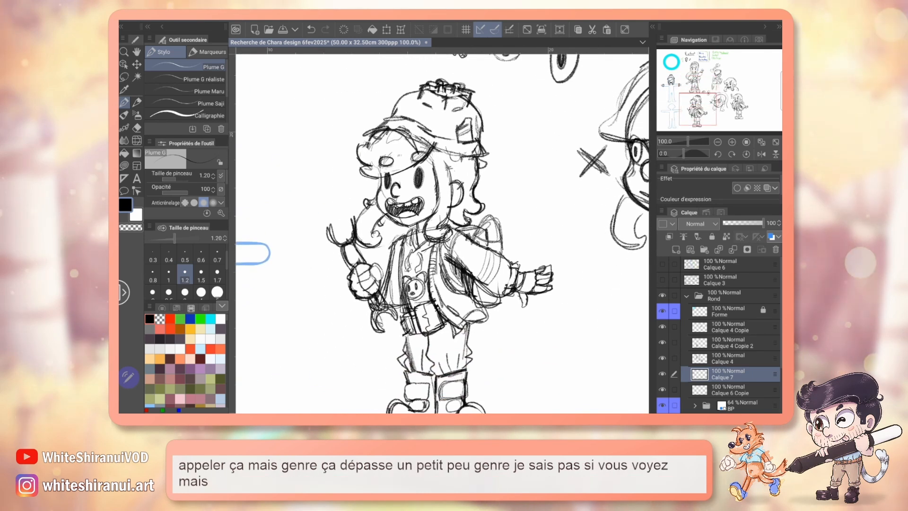
left_click(169, 319)
left_click(137, 102)
left_click_drag(521, 265, 518, 289)
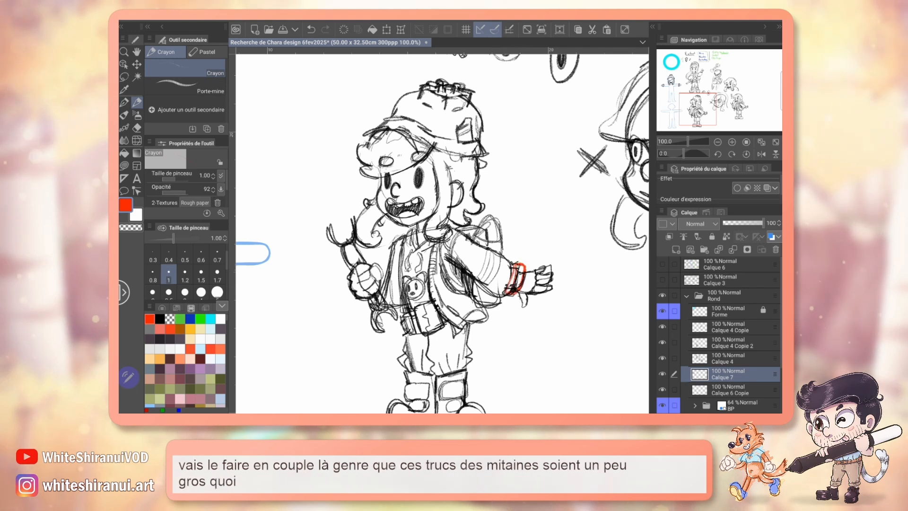
left_click_drag(330, 156, 560, 389)
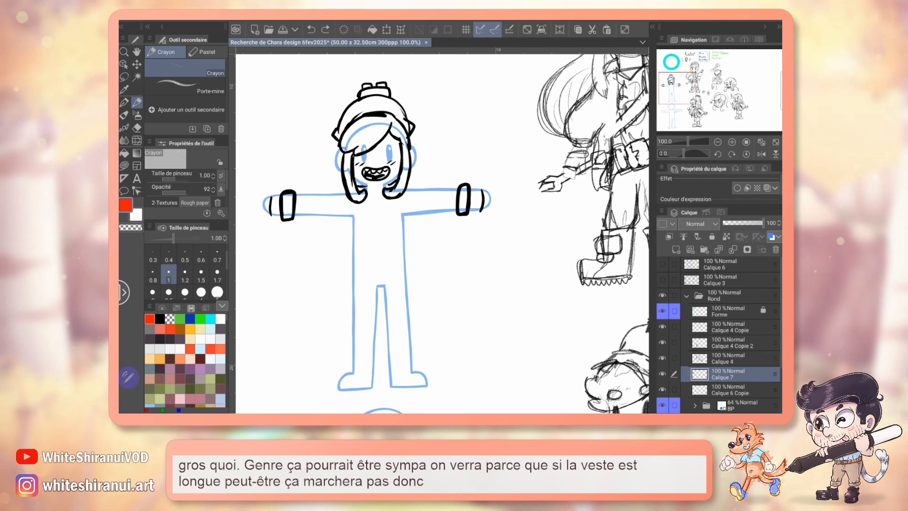
Draw a long open jacket on the mannequin with the black G-pen, with flared hems below the hips and sleeves reaching the cuffs.
key("p")
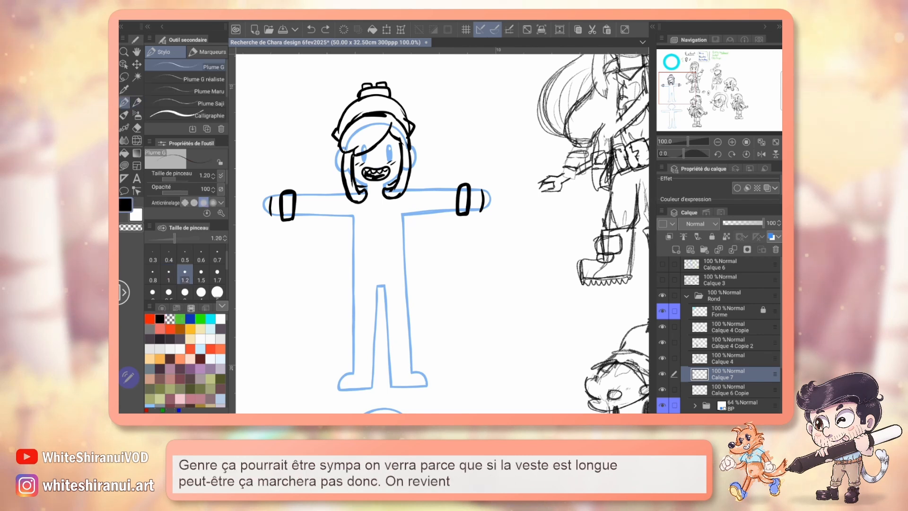
mouse_move(362, 256)
left_mouse_down()
mouse_move(344, 283)
mouse_move(353, 295)
mouse_move(384, 294)
left_mouse_up()
left_click_drag(404, 290, 408, 289)
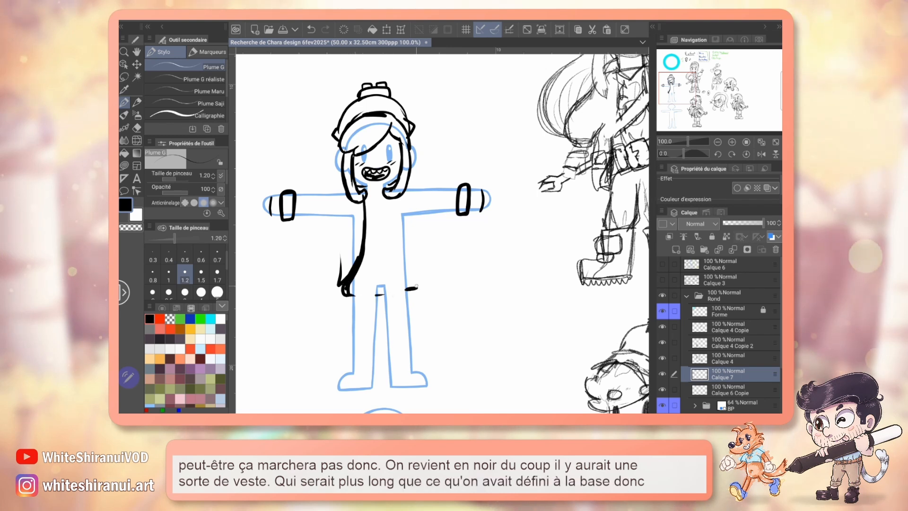
mouse_move(395, 198)
left_mouse_down()
mouse_move(394, 237)
mouse_move(416, 287)
left_mouse_up()
key("ctrl+z")
mouse_move(349, 219)
left_mouse_down()
mouse_move(340, 281)
mouse_move(316, 220)
left_mouse_up()
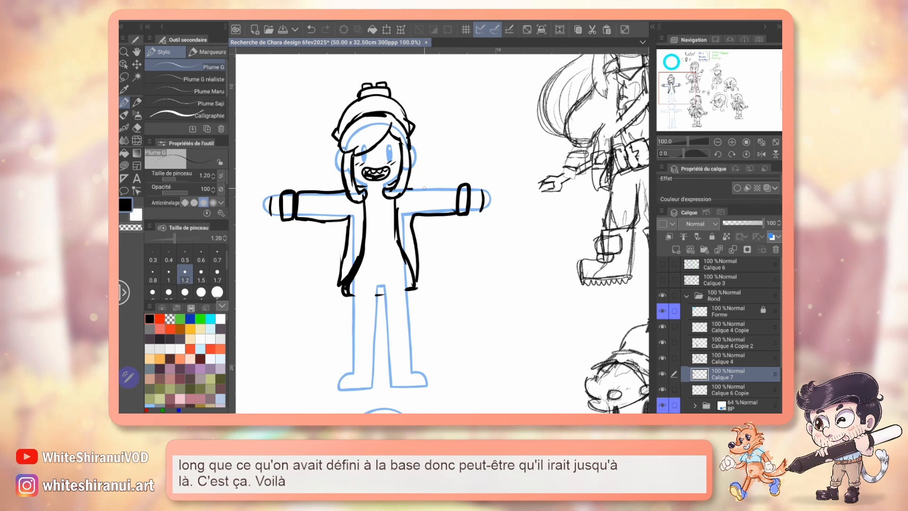
Add a V-shaped collar at the neck and the edge of a hood behind the shoulders.
mouse_move(374, 200)
left_mouse_down()
mouse_move(264, 273)
mouse_move(164, 142)
mouse_move(168, 86)
left_mouse_up()
mouse_move(303, 227)
left_mouse_down()
mouse_move(326, 147)
mouse_move(557, 320)
left_mouse_up()
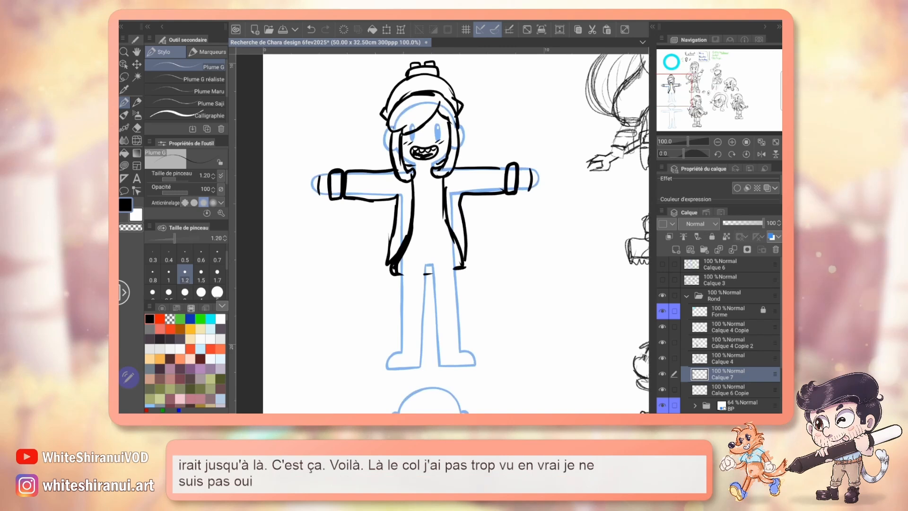
mouse_move(414, 175)
left_mouse_down()
mouse_move(434, 169)
mouse_move(412, 176)
mouse_move(423, 186)
mouse_move(456, 167)
left_mouse_up()
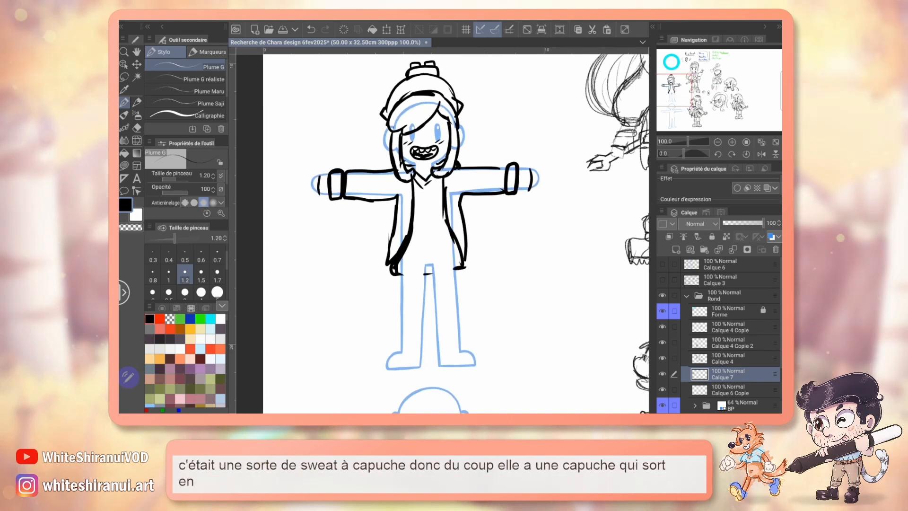
Draw a slanted belt with a large buckle, pouches and hanging tools, and a teddy bear head on the shirt.
mouse_move(520, 331)
left_mouse_down()
mouse_move(289, 259)
mouse_move(346, 80)
mouse_move(443, 367)
mouse_move(441, 384)
left_mouse_up()
left_click_drag(367, 282, 322, 308)
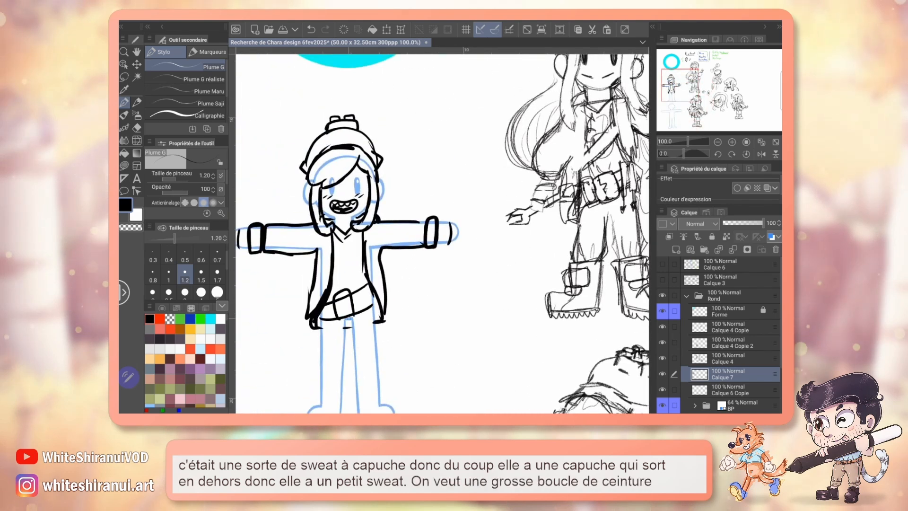
left_click_drag(350, 290, 337, 318)
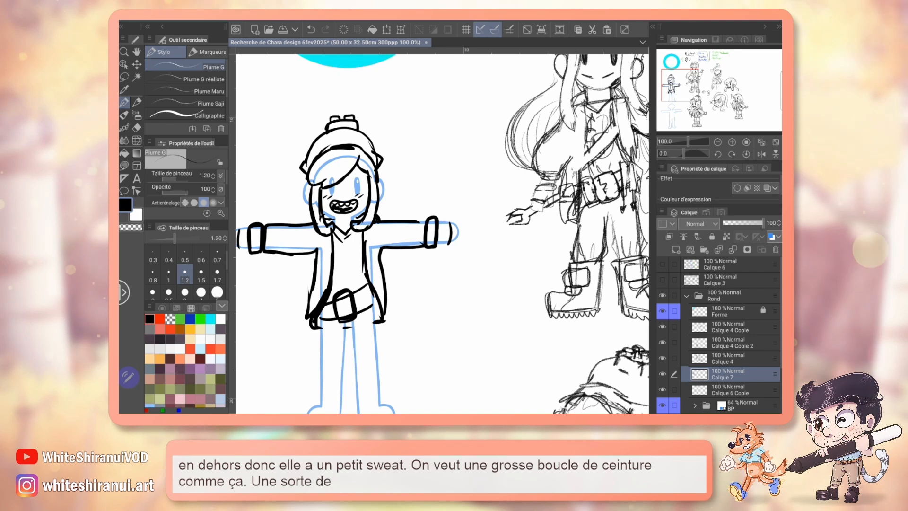
left_click_drag(341, 316, 351, 316)
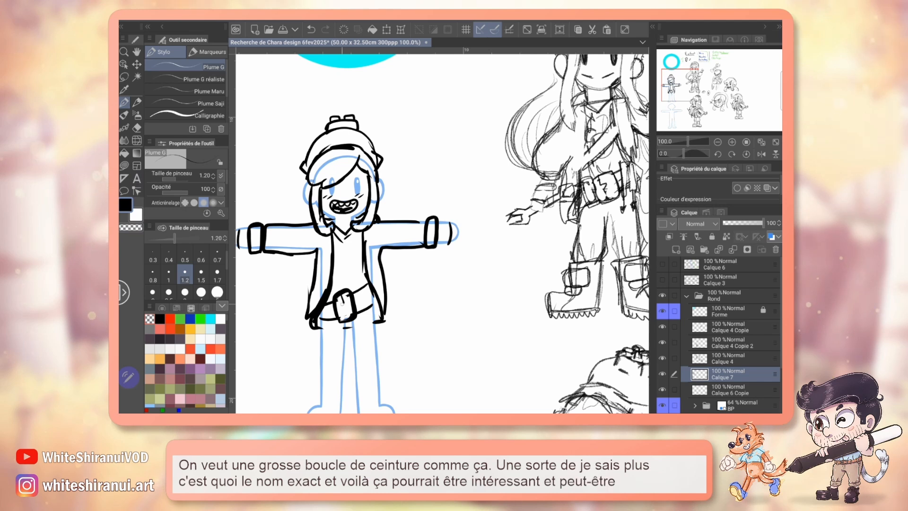
left_click_drag(342, 304, 333, 317)
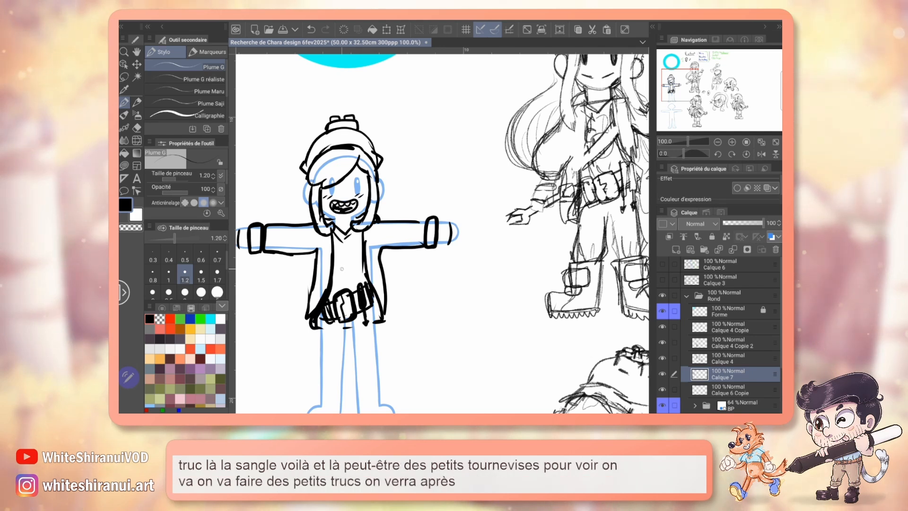
mouse_move(340, 257)
left_mouse_down()
mouse_move(357, 257)
mouse_move(343, 268)
mouse_move(349, 263)
left_mouse_up()
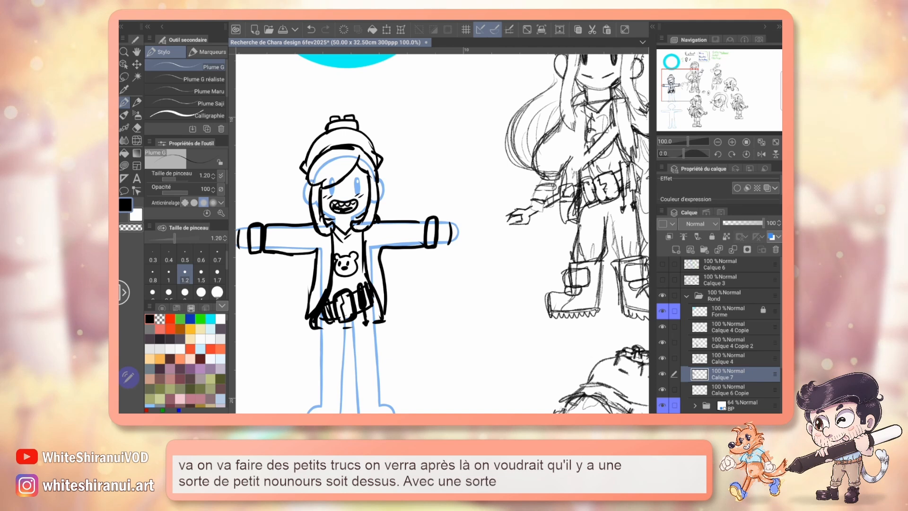
Draw two chunky work boots over the mannequin's feet, with a cleated sole on the first boot.
scroll(442, 234, "down", 3)
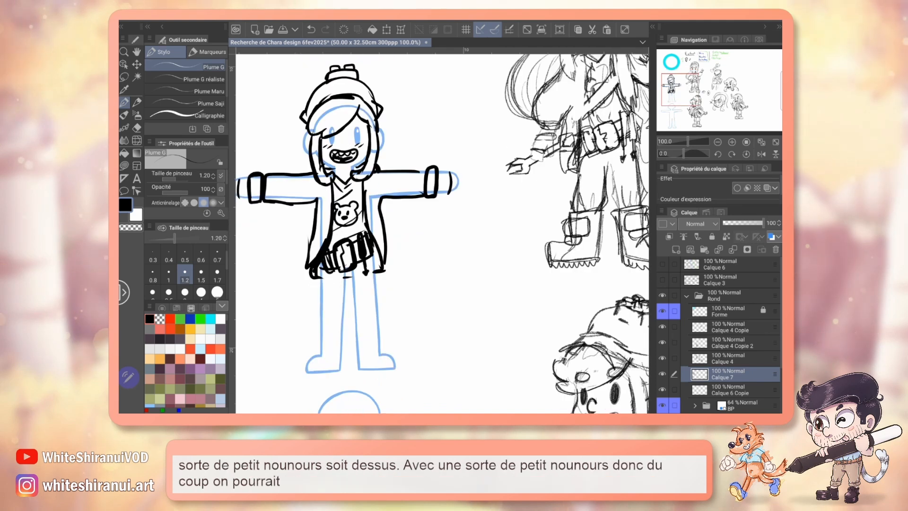
scroll(442, 234, "down", 5)
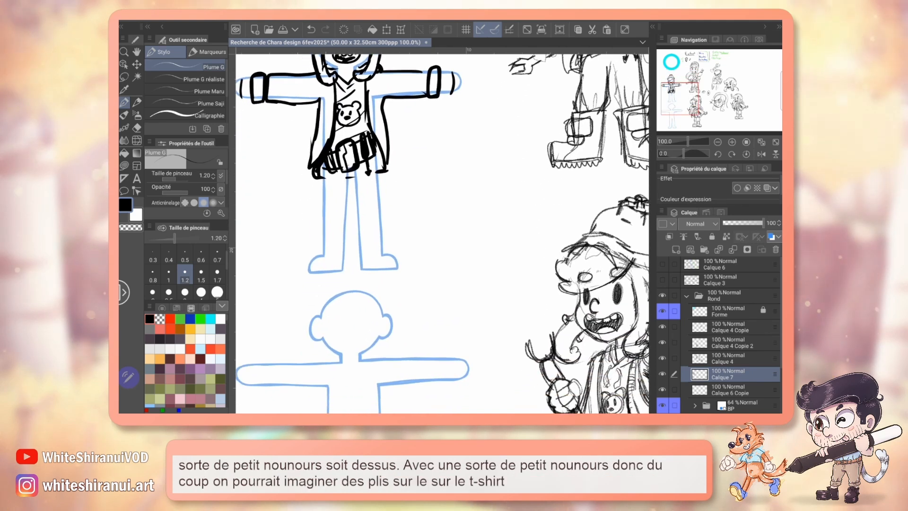
mouse_move(316, 229)
left_mouse_down()
mouse_move(349, 227)
mouse_move(300, 272)
left_mouse_up()
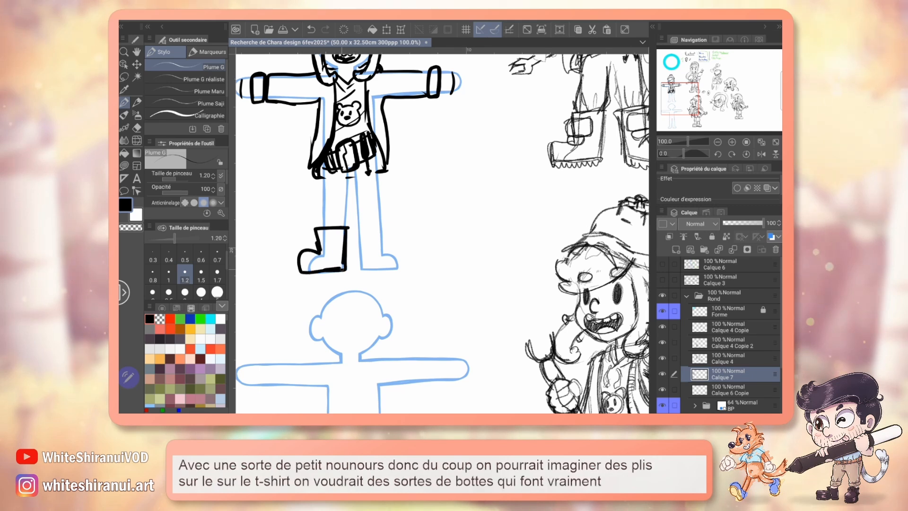
mouse_move(348, 228)
left_mouse_down()
mouse_move(345, 269)
mouse_move(320, 279)
mouse_move(345, 276)
left_mouse_up()
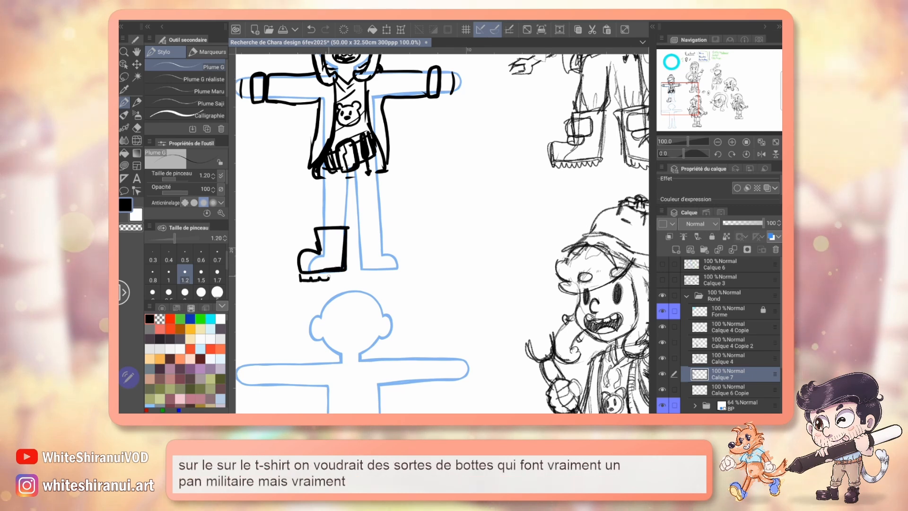
left_click_drag(355, 227, 388, 227)
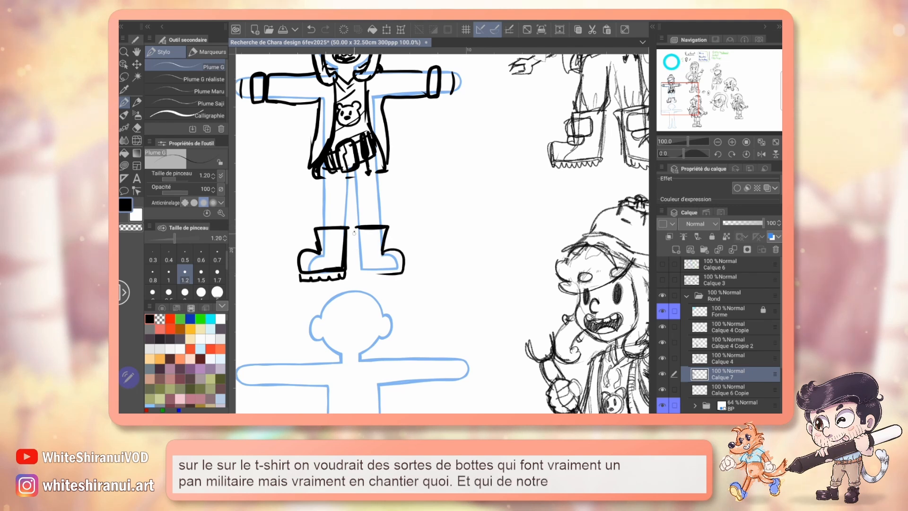
left_click_drag(357, 272, 393, 273)
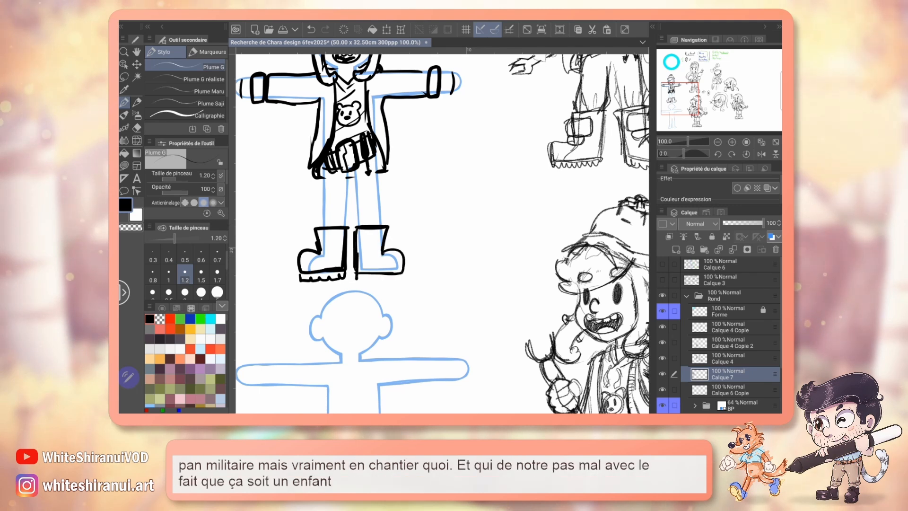
Compare the dressed mannequin with the full-figure sketch of the helmeted mechanic.
left_click_drag(350, 189, 395, 302)
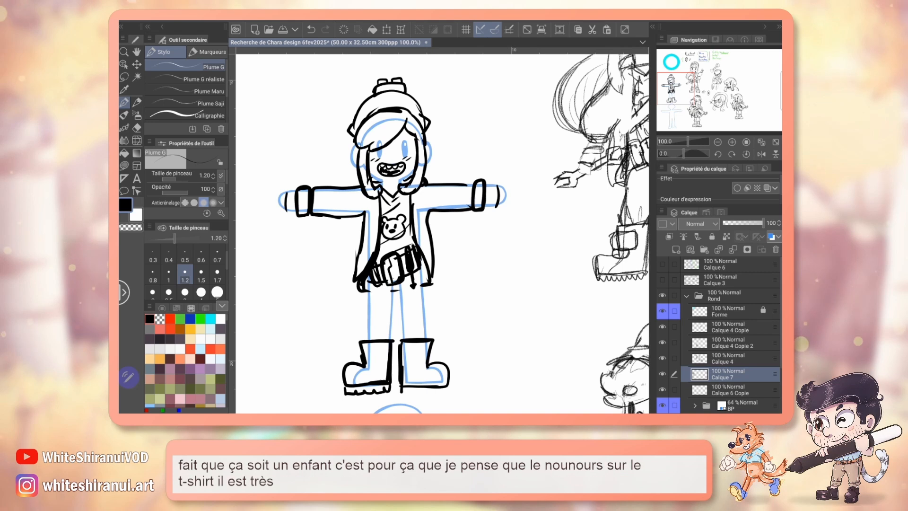
mouse_move(596, 360)
left_mouse_down()
mouse_move(246, 104)
mouse_move(357, 134)
mouse_move(341, 108)
left_mouse_up()
left_click_drag(239, 227, 253, 256)
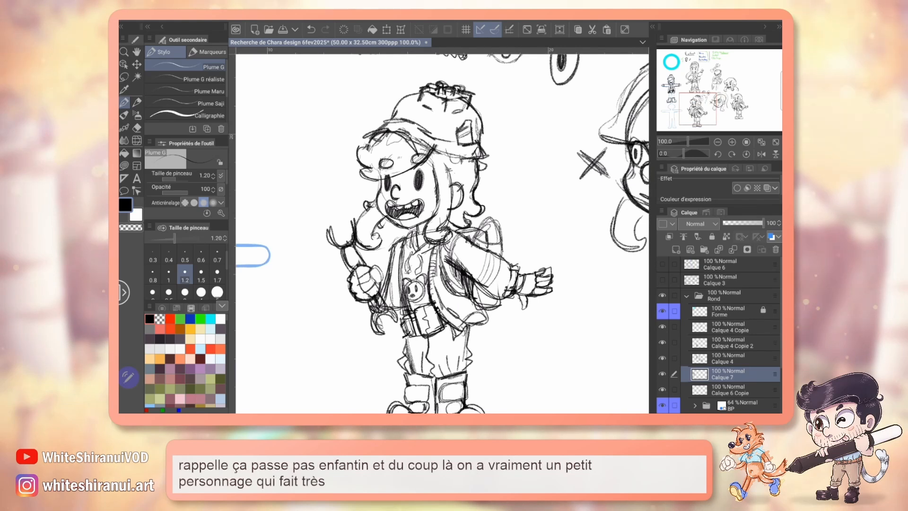
Complete the second boot's cleated sole and draw baggy trousers gathered above the boots on the front-view mannequin.
left_click_drag(253, 255, 429, 325)
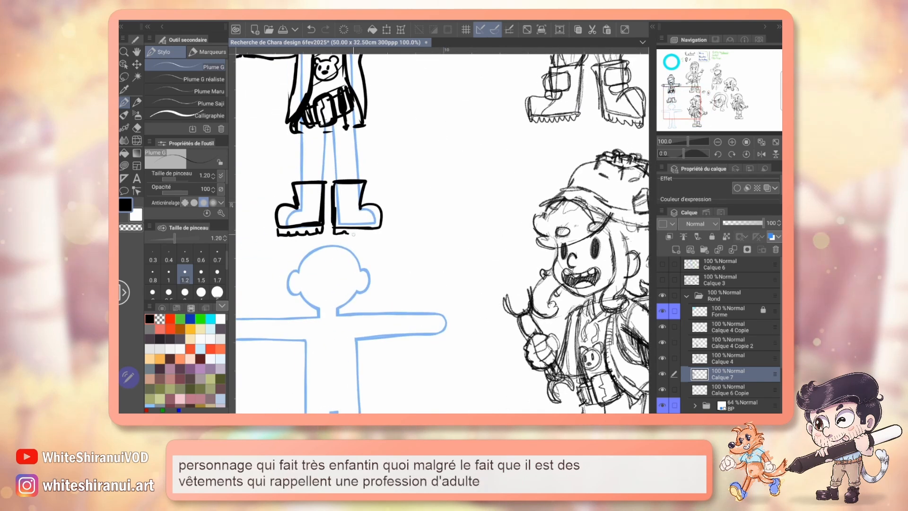
mouse_move(442, 233)
left_mouse_down()
mouse_move(387, 203)
mouse_move(349, 130)
mouse_move(514, 333)
left_mouse_up()
left_click_drag(368, 263, 371, 279)
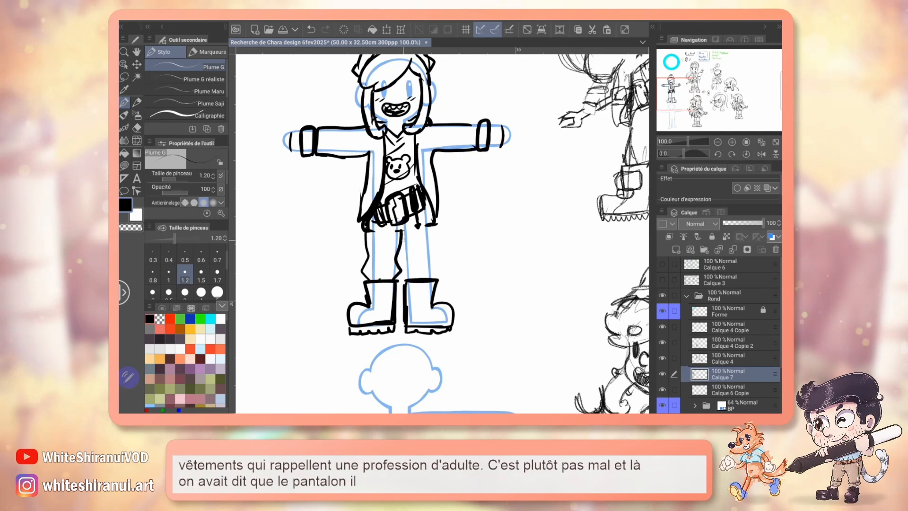
left_click_drag(440, 266, 428, 220)
left_click_drag(407, 264, 413, 274)
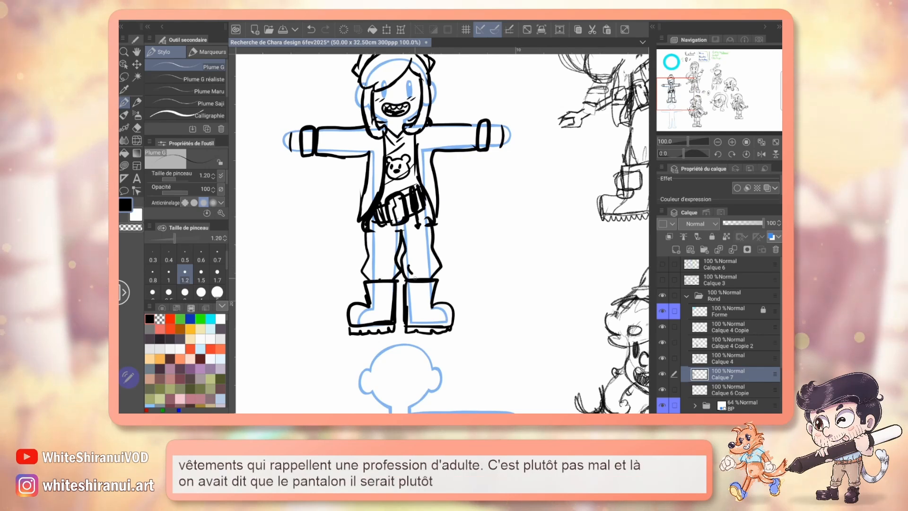
scroll(442, 234, "up", 3)
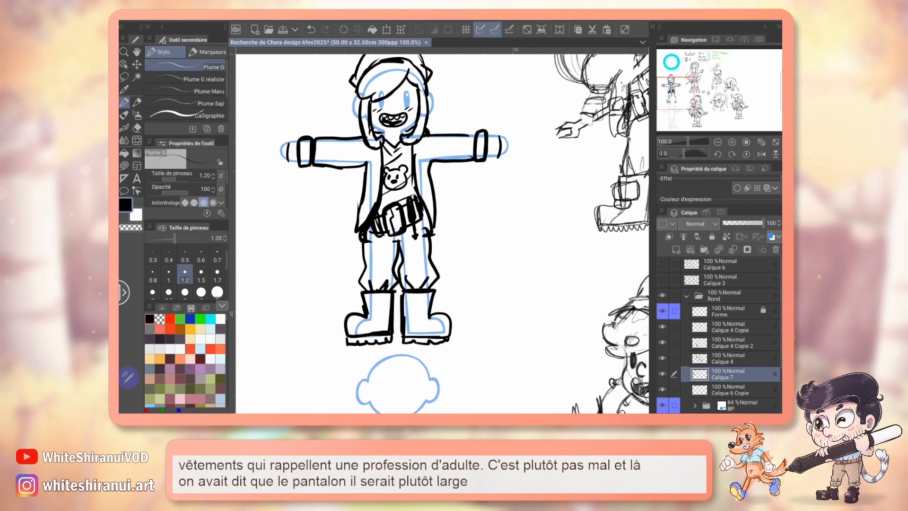
Compare the dressed front-view mannequin with the neighbouring full-figure sketches of the mechanic.
scroll(442, 234, "down", 4)
scroll(442, 234, "up", 5)
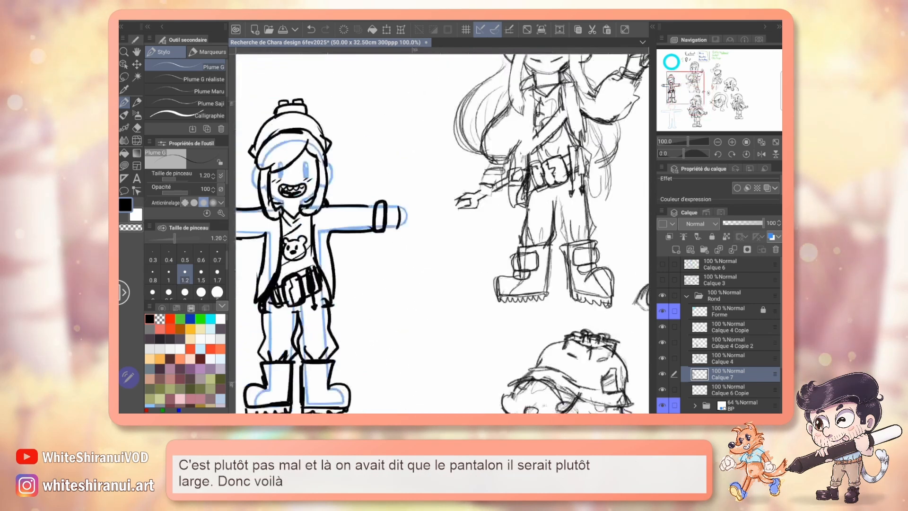
scroll(442, 234, "down", 4)
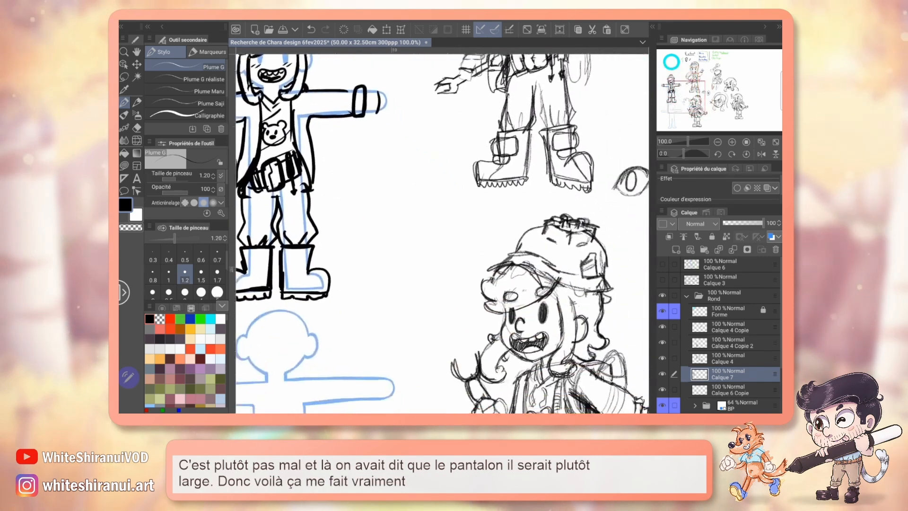
scroll(443, 234, "up", 1)
scroll(442, 234, "up", 3)
scroll(442, 234, "left", 3)
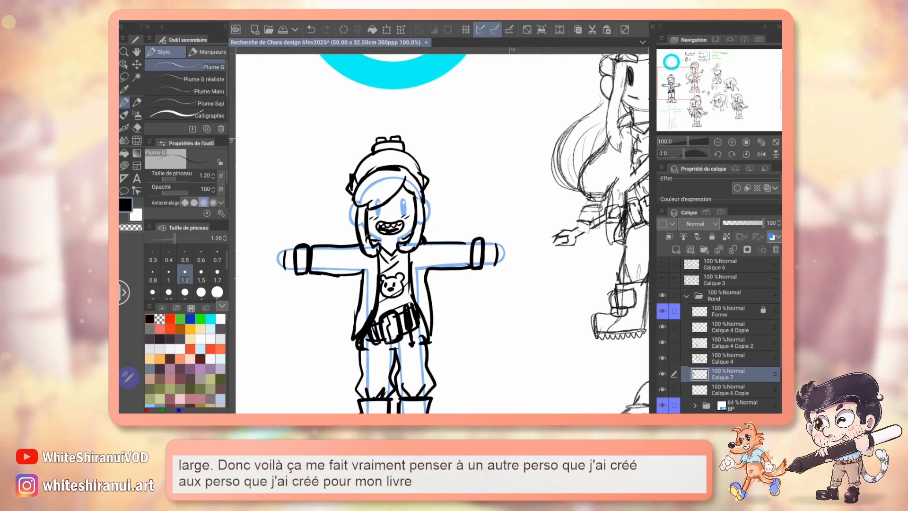
scroll(442, 234, "down", 1)
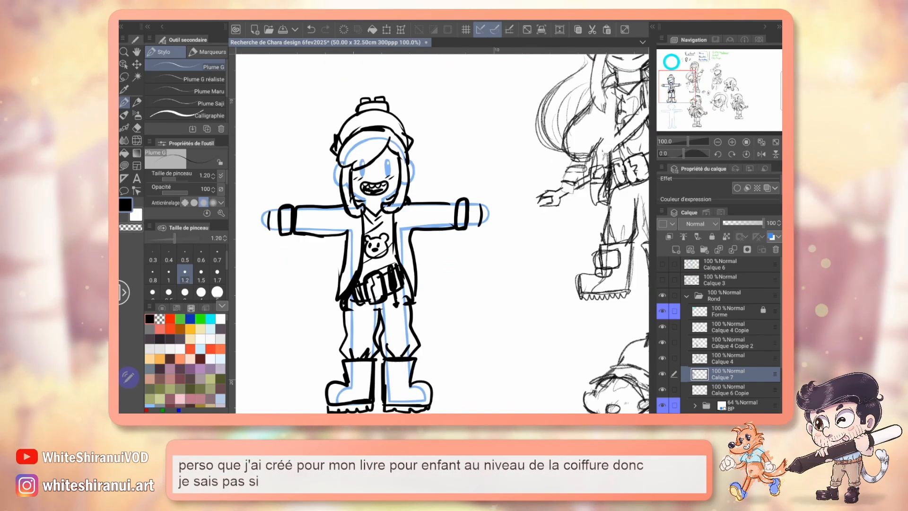
scroll(442, 234, "down", 2)
scroll(442, 234, "up", 1)
scroll(442, 234, "left", 1)
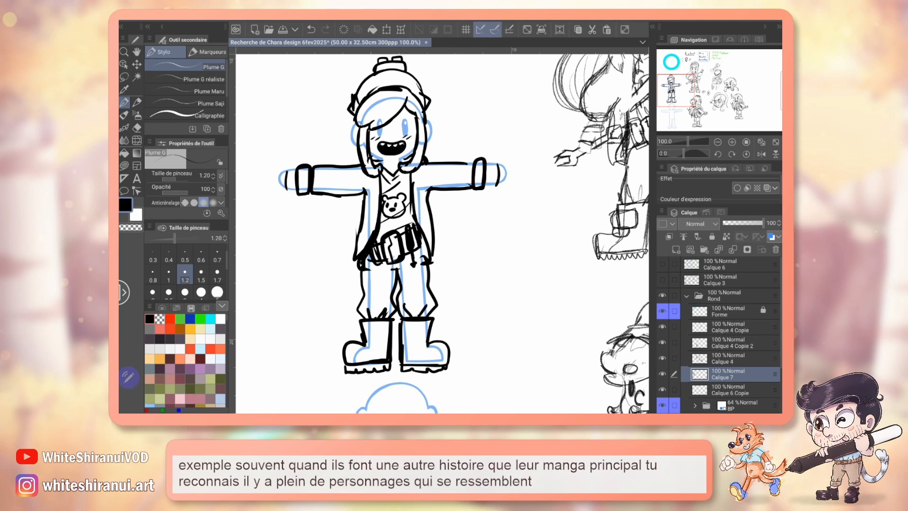
Add small round eyebrows to the front-view mannequin's face, over the fringe.
mouse_move(370, 117)
left_mouse_down()
mouse_move(410, 113)
mouse_move(382, 108)
left_mouse_up()
key("ctrl+z")
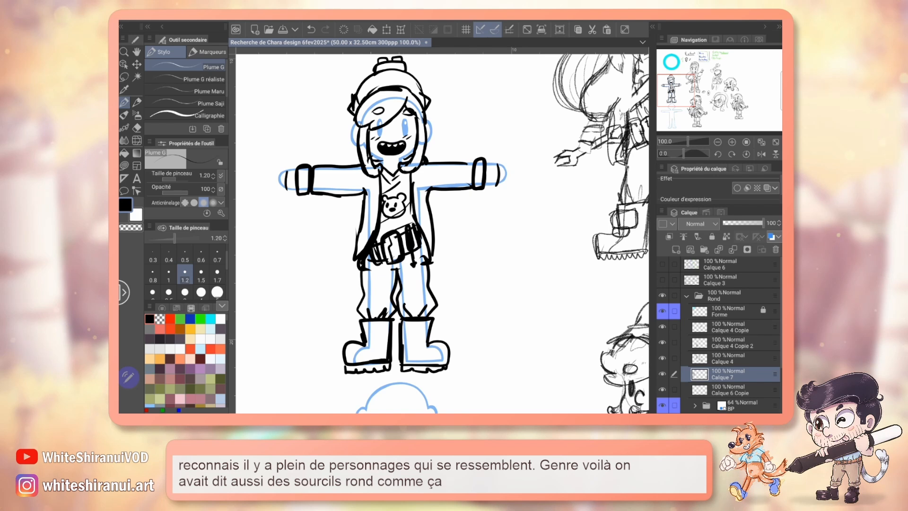
scroll(442, 232, "down", 5)
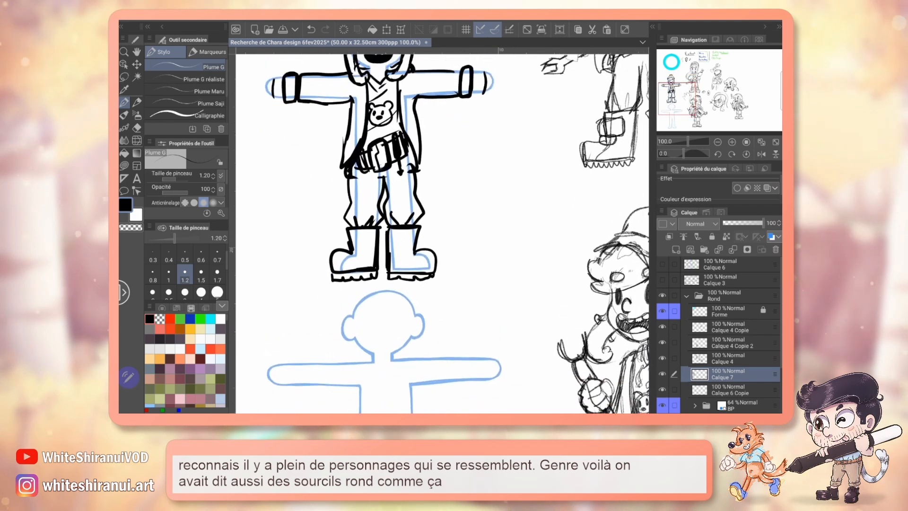
scroll(442, 231, "up", 5)
scroll(472, 255, "down", 3)
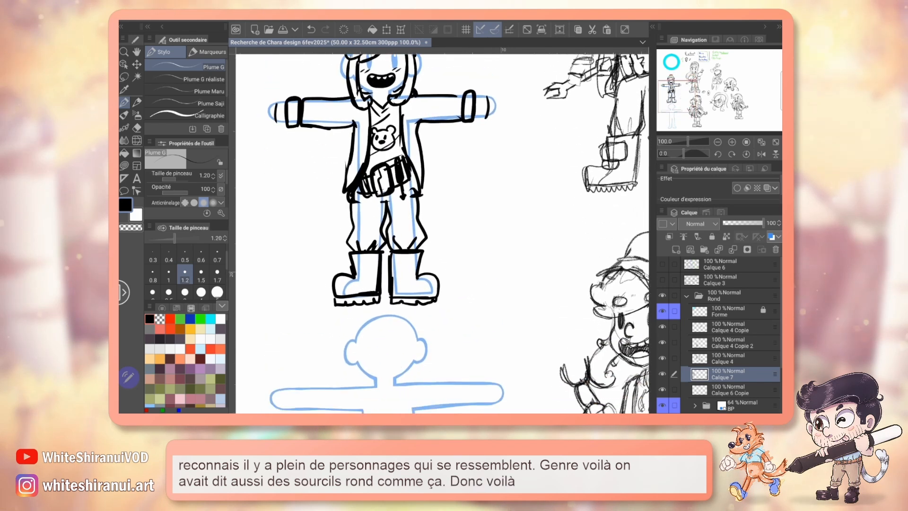
Draw the hanging hood on the lower mannequin's back, and jacket sleeves with cuffs along both arms.
scroll(480, 250, "down", 8)
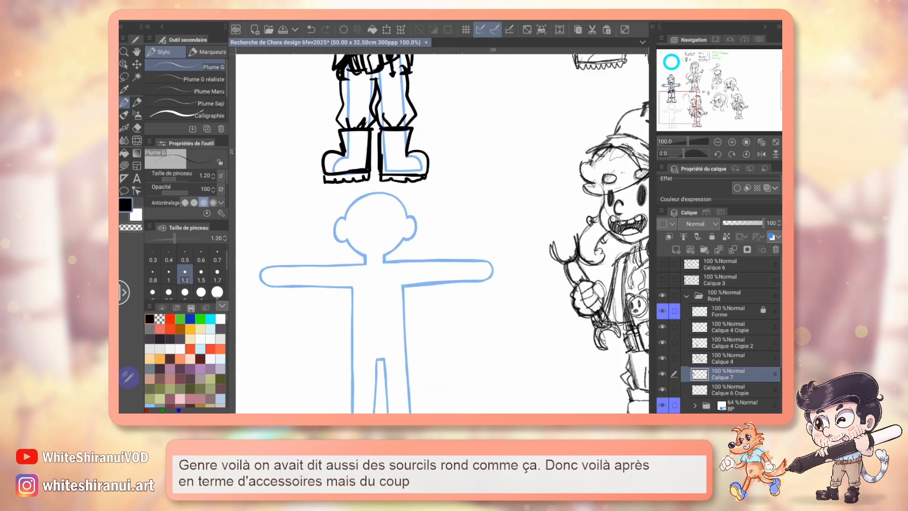
mouse_move(377, 191)
left_mouse_down()
mouse_move(375, 217)
mouse_move(378, 190)
mouse_move(402, 202)
left_mouse_up()
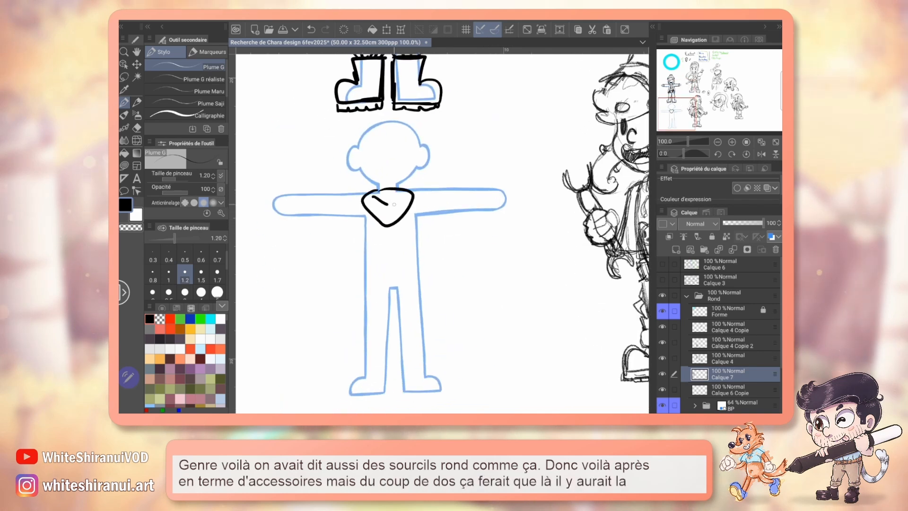
mouse_move(303, 217)
left_mouse_down()
mouse_move(301, 194)
mouse_move(350, 193)
left_mouse_up()
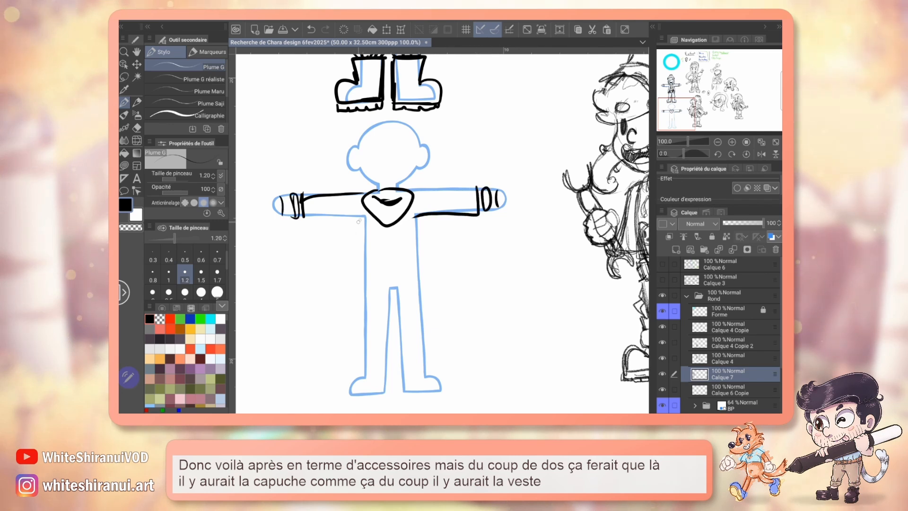
Draw the back of the long jacket on the lower mannequin, flaring to a straight hem below the hips.
left_click_drag(358, 220, 358, 293)
key("ctrl+z")
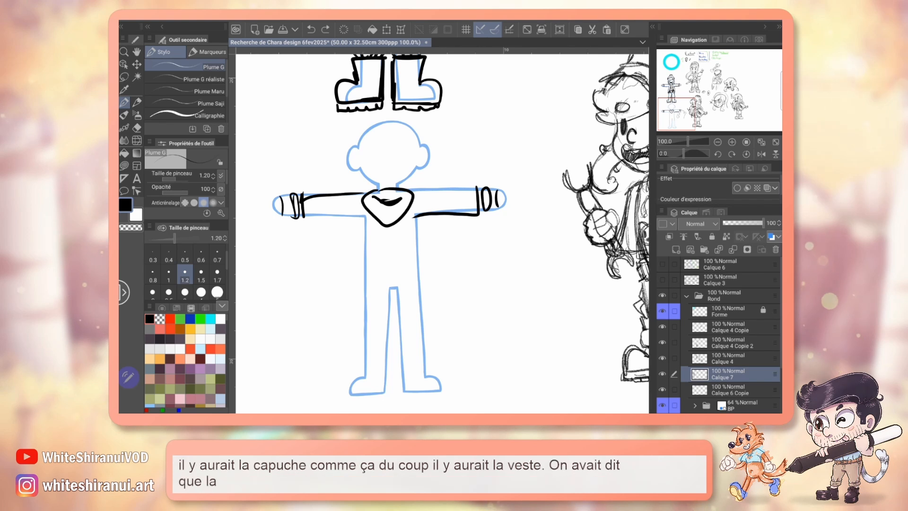
scroll(365, 290, "up", 6)
scroll(365, 290, "down", 6)
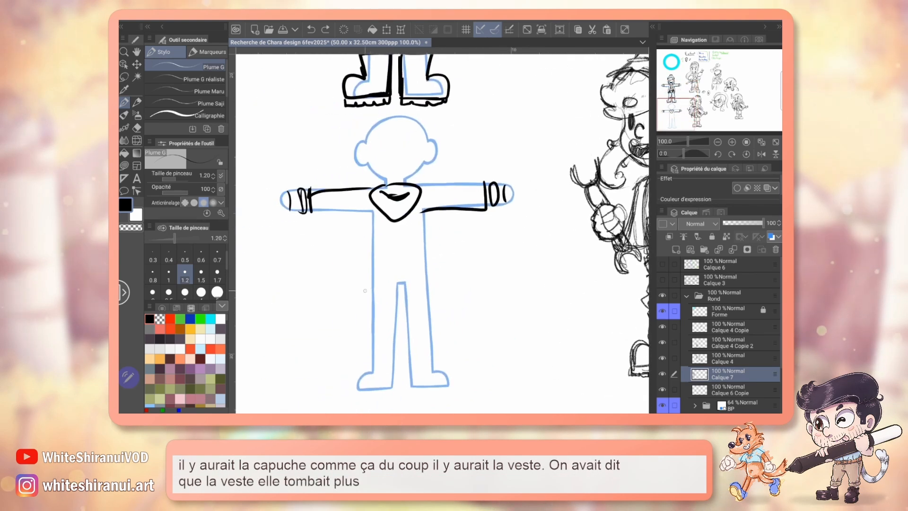
mouse_move(364, 290)
left_mouse_down()
mouse_move(416, 290)
mouse_move(424, 209)
left_mouse_up()
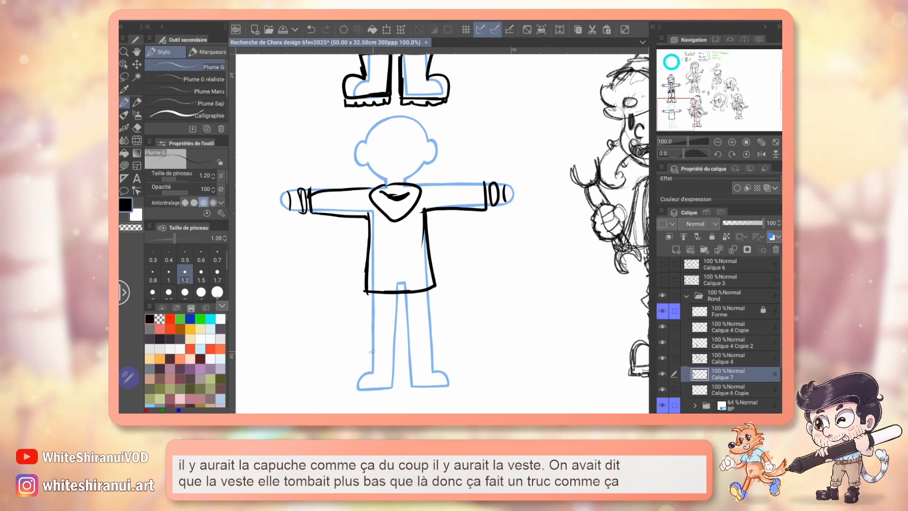
Draw two chunky boots and baggy trousers bulging above them on the back-view mannequin.
mouse_move(397, 348)
left_mouse_down()
mouse_move(375, 348)
mouse_move(364, 371)
left_mouse_up()
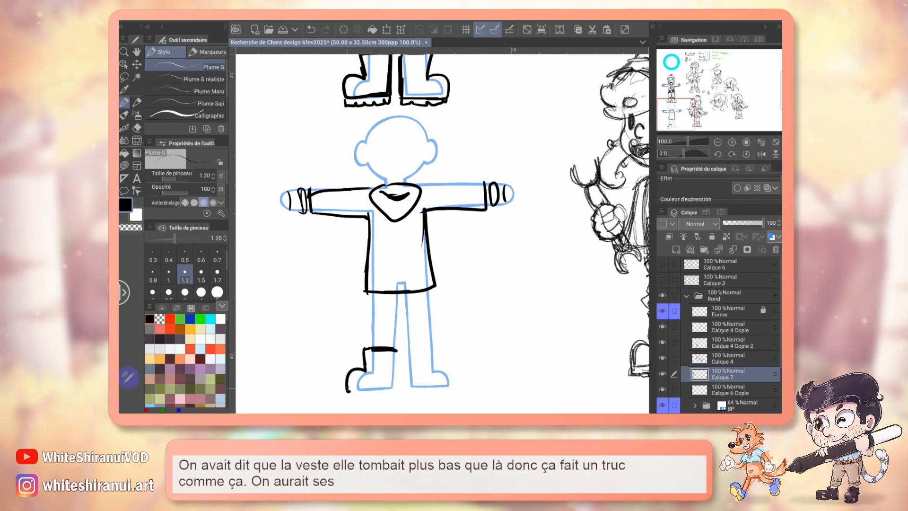
left_click_drag(369, 294, 374, 346)
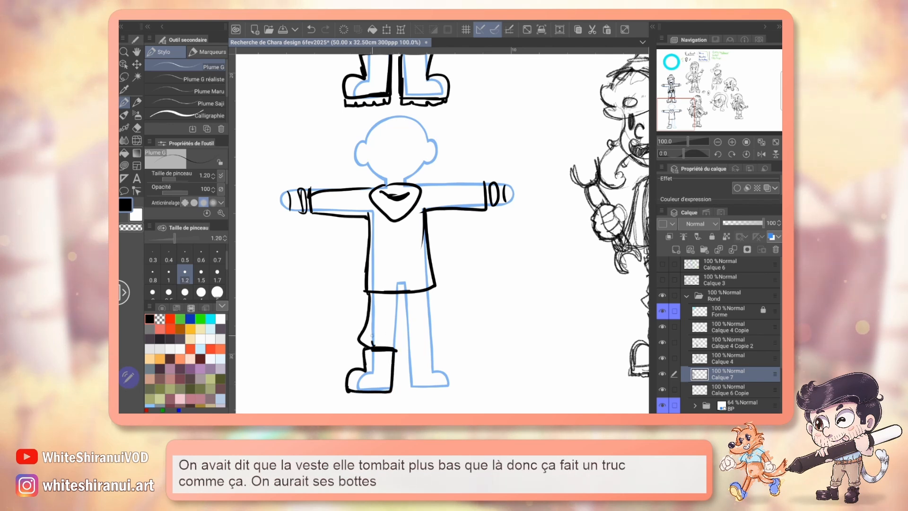
mouse_move(403, 283)
left_mouse_down()
mouse_move(396, 337)
mouse_move(436, 349)
mouse_move(434, 369)
mouse_move(449, 388)
mouse_move(410, 392)
left_mouse_up()
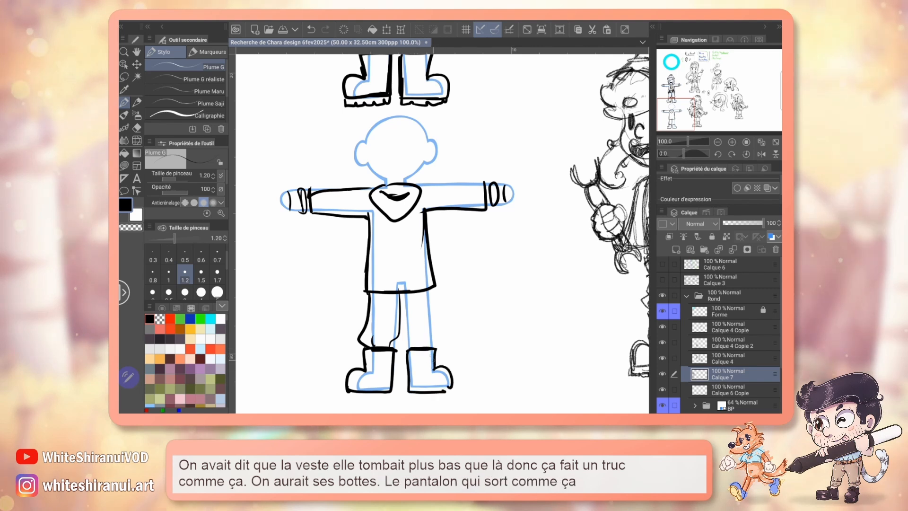
left_click_drag(406, 351, 396, 307)
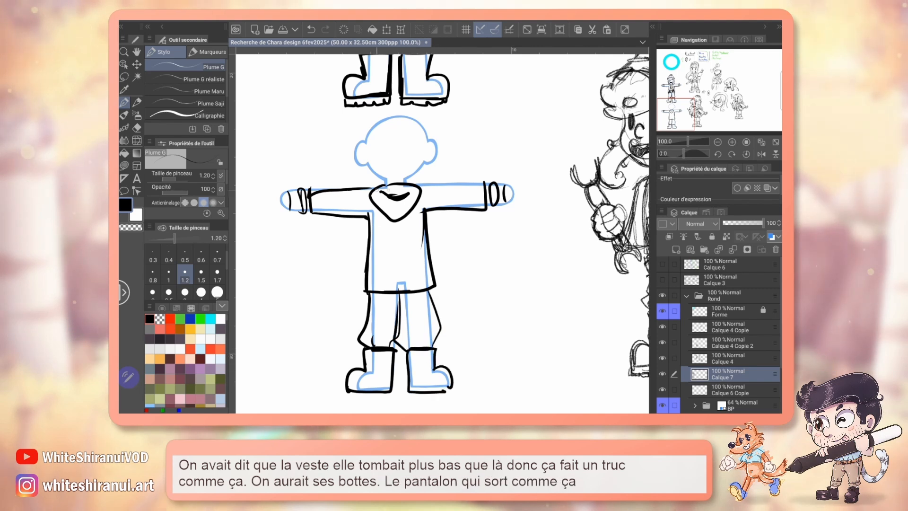
Draw the rounded back of the helmet on the lower mannequin's head, with a rectangular panel holding two small round details.
left_click_drag(389, 190, 375, 275)
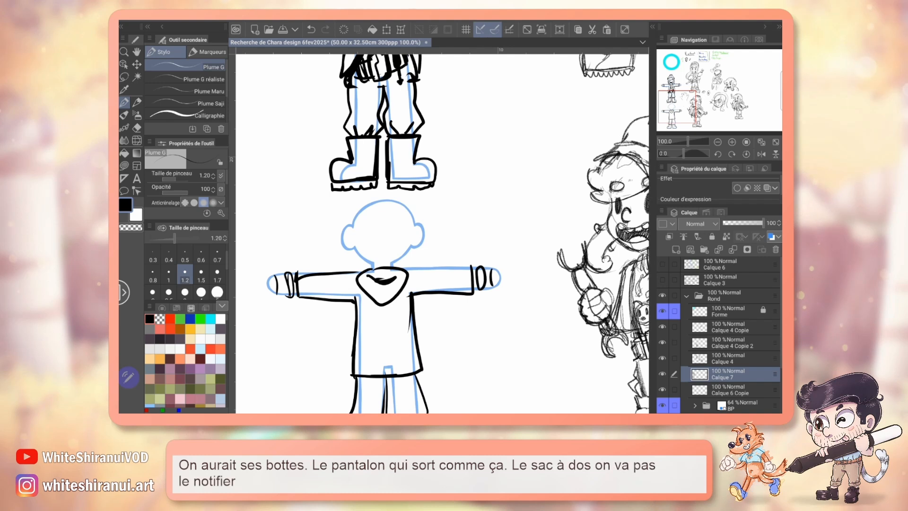
left_click_drag(360, 224, 381, 199)
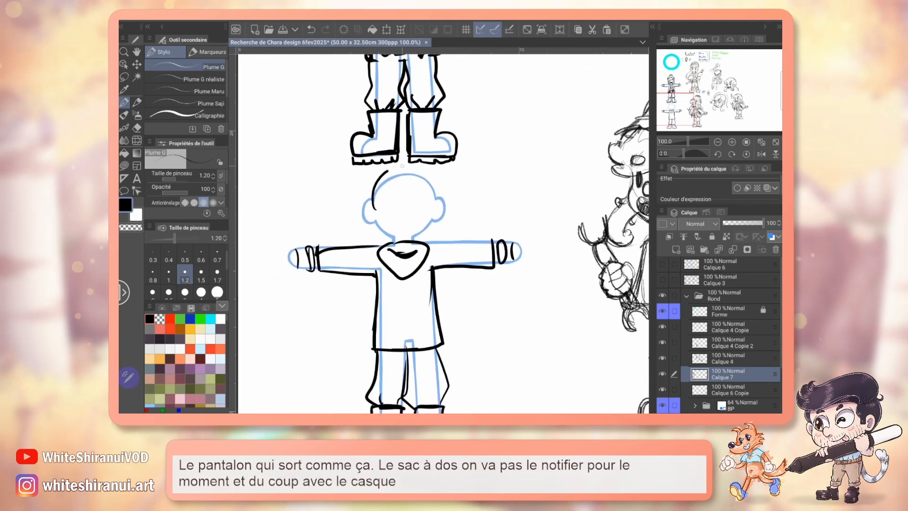
mouse_move(402, 166)
left_mouse_down()
mouse_move(370, 186)
mouse_move(389, 222)
mouse_move(413, 221)
mouse_move(438, 193)
mouse_move(421, 170)
mouse_move(385, 171)
mouse_move(393, 190)
mouse_move(410, 187)
left_mouse_up()
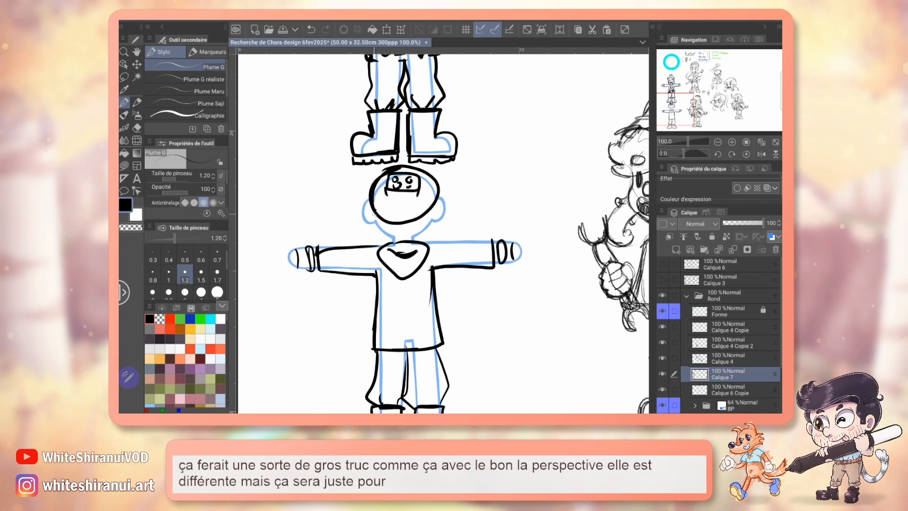
Draw short hair strands emerging below the helmet, flicking outward above the hood on the back-view mannequin.
mouse_move(443, 234)
left_mouse_down()
mouse_move(324, 199)
mouse_move(339, 225)
mouse_move(304, 231)
left_mouse_up()
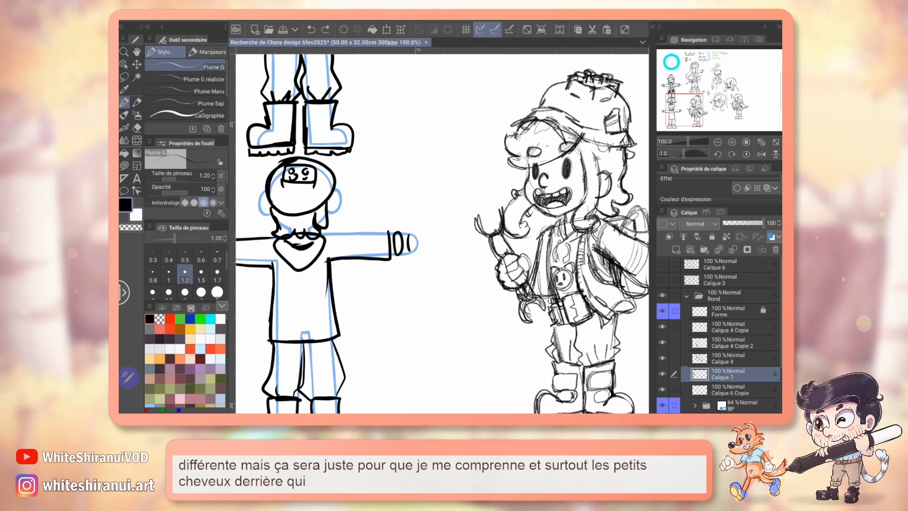
key("ctrl+z")
mouse_move(279, 221)
left_mouse_down()
mouse_move(284, 235)
mouse_move(326, 232)
left_mouse_up()
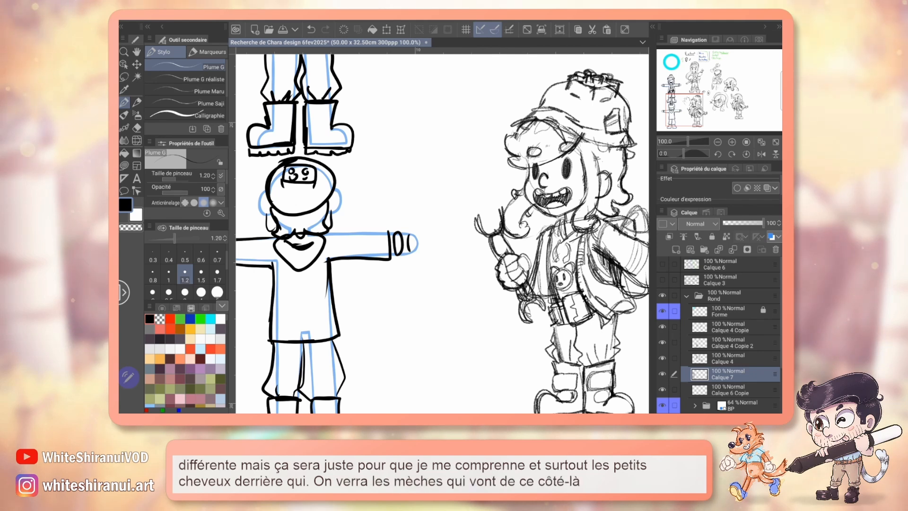
Review the front and back mannequins together with the whole sketch page at 33.3% zoom.
scroll(442, 233, "up", 1)
scroll(441, 233, "down", 2)
scroll(442, 233, "up", 7)
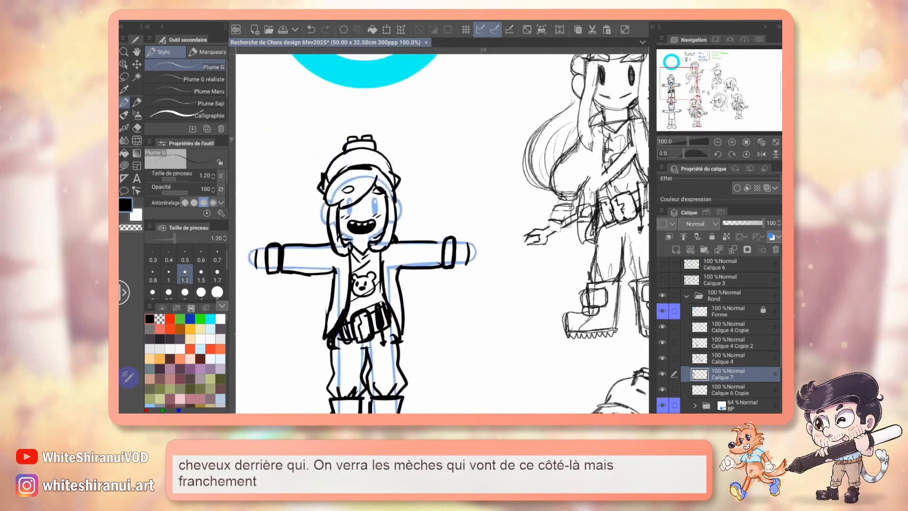
mouse_move(679, 83)
left_mouse_down()
mouse_move(717, 75)
mouse_move(699, 110)
left_mouse_up()
left_click(717, 142)
left_click(717, 142)
left_click(717, 141)
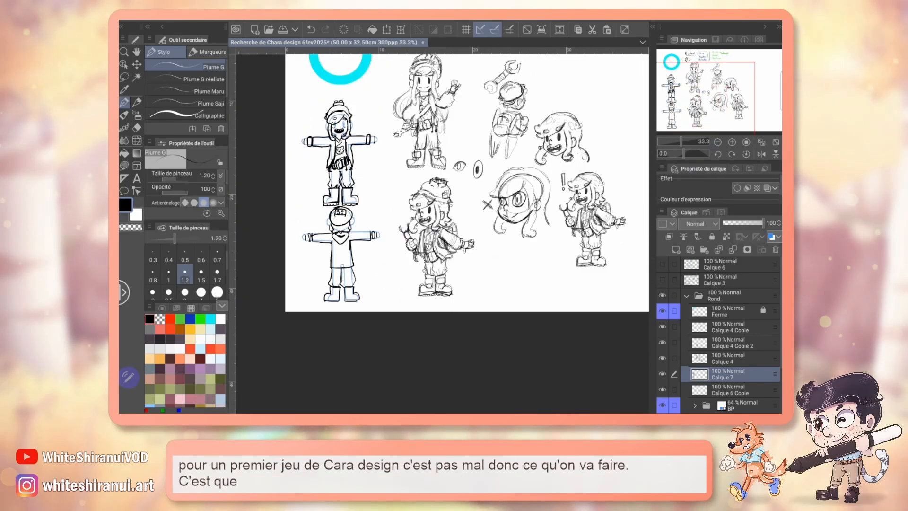
left_click_drag(705, 96, 705, 85)
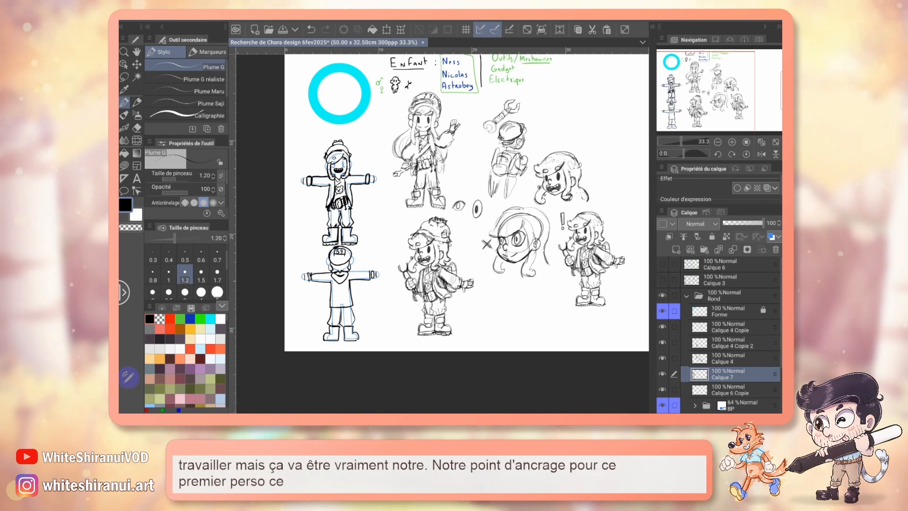
scroll(465, 204, "up", 1)
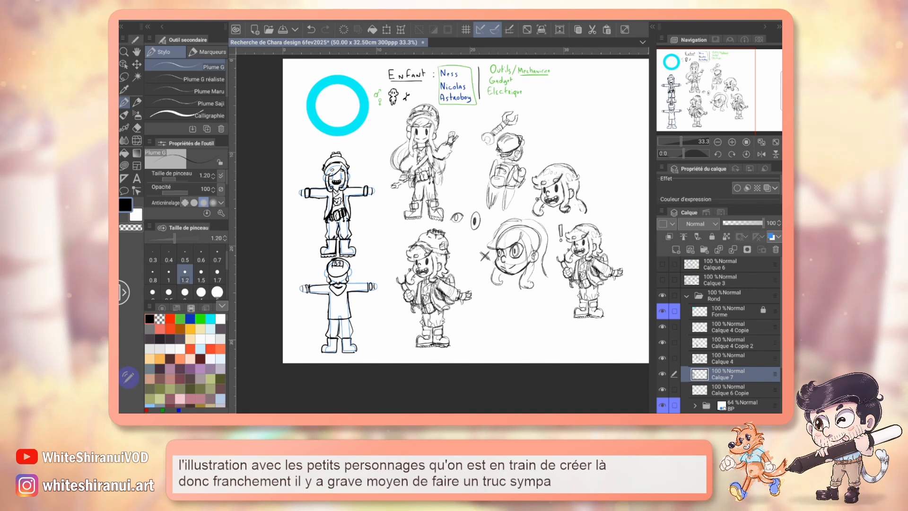
Examine the pose and head sketches alongside the two dressed mannequins at 50% zoom.
left_click(732, 141)
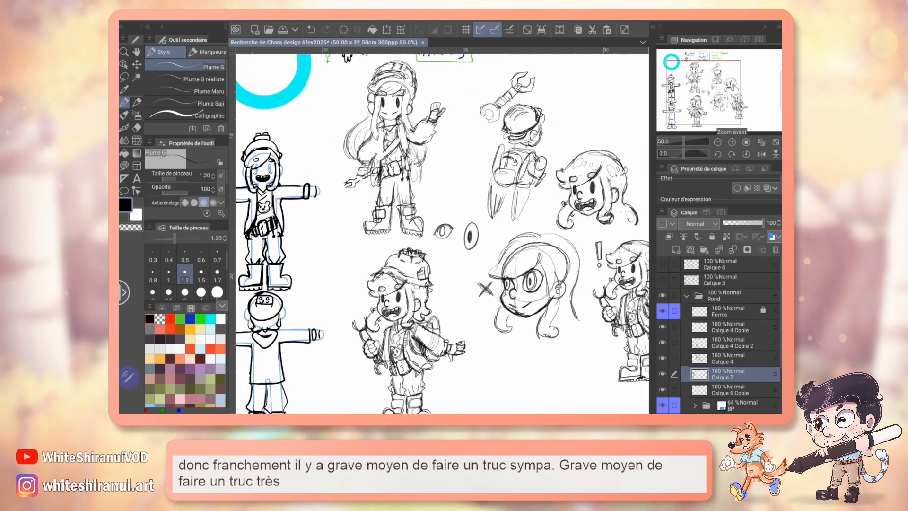
scroll(442, 233, "right", 1)
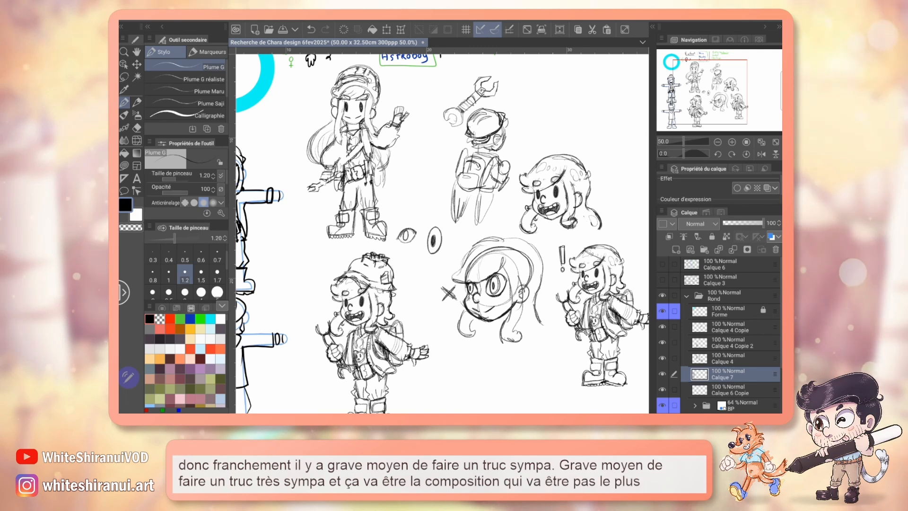
scroll(442, 233, "down", 2)
scroll(442, 233, "left", 2)
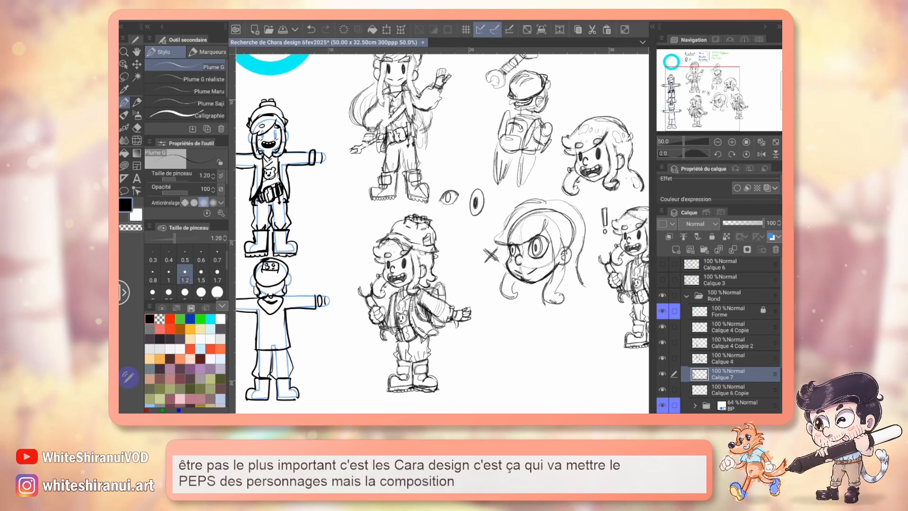
scroll(442, 233, "right", 2)
scroll(442, 233, "up", 2)
scroll(442, 233, "left", 2)
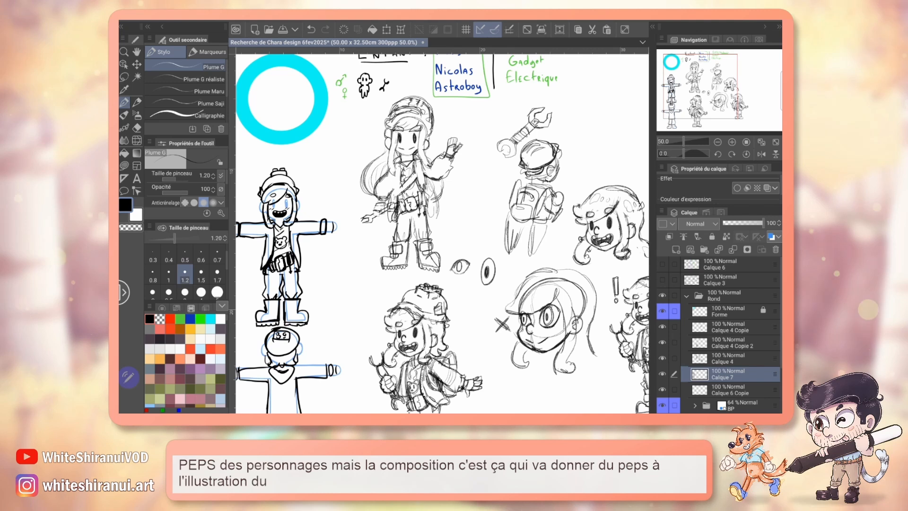
Look over the dressed mannequins down to their boots and examine the full-body backpack pose sketch at 66.7% zoom.
scroll(442, 233, "down", 2)
scroll(442, 233, "left", 1)
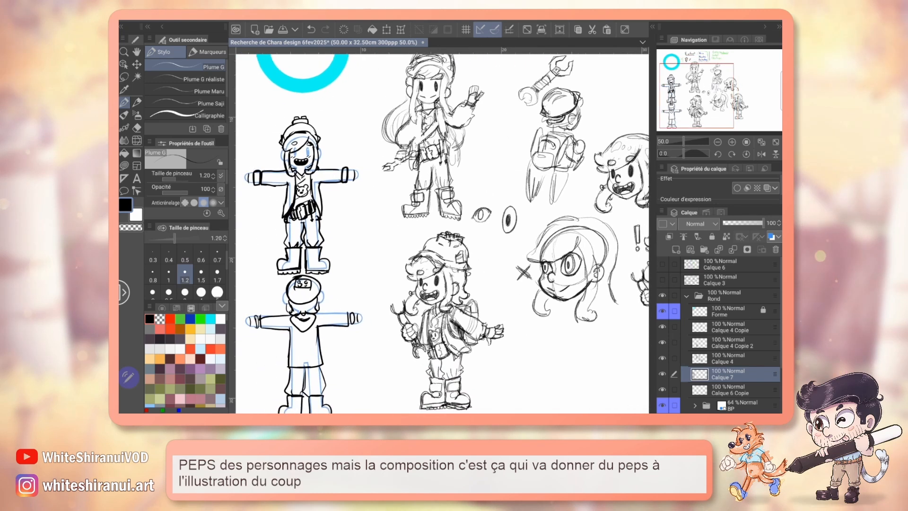
scroll(442, 233, "down", 2)
scroll(442, 233, "right", 1)
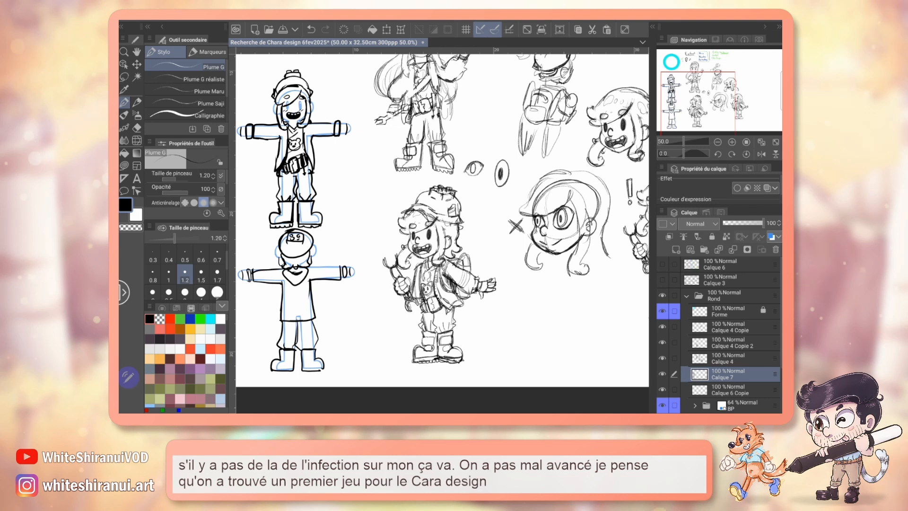
left_click(731, 142)
mouse_move(698, 104)
left_mouse_down()
mouse_move(698, 113)
mouse_move(693, 86)
mouse_move(703, 88)
mouse_move(697, 108)
left_mouse_up()
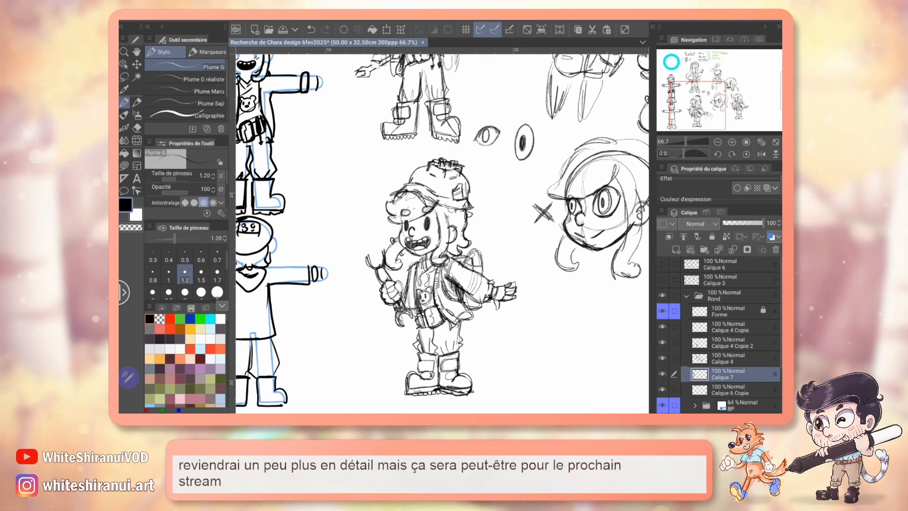
scroll(442, 232, "down", 1)
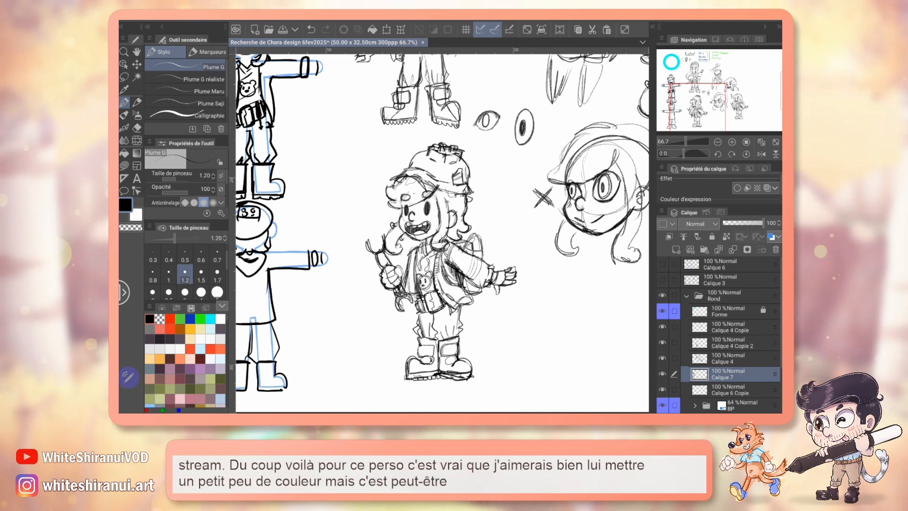
Check layer contents by toggling their visibility, and copy the layer Calque 4 Copie 2 containing the full-body backpack character.
left_click(662, 373)
left_click(662, 374)
left_click_drag(442, 189, 504, 304)
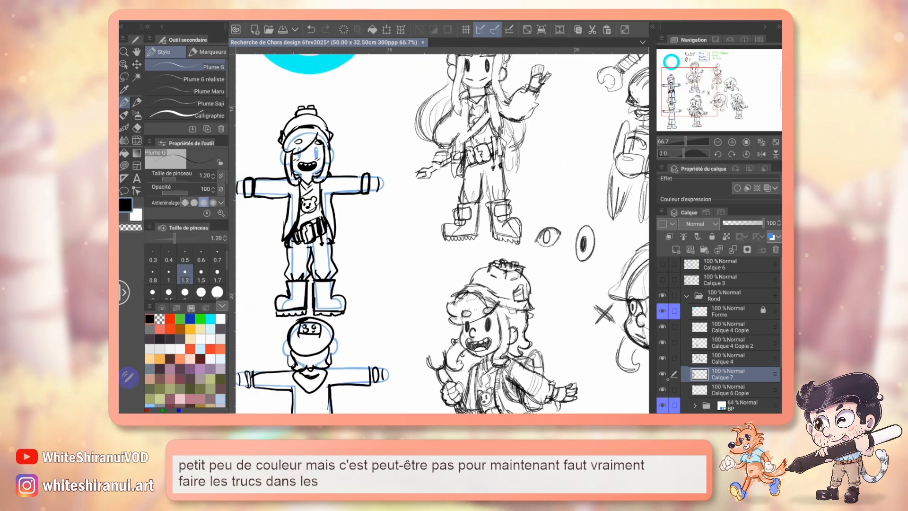
left_click(662, 358)
left_click(662, 358)
left_click(662, 342)
left_click(662, 342)
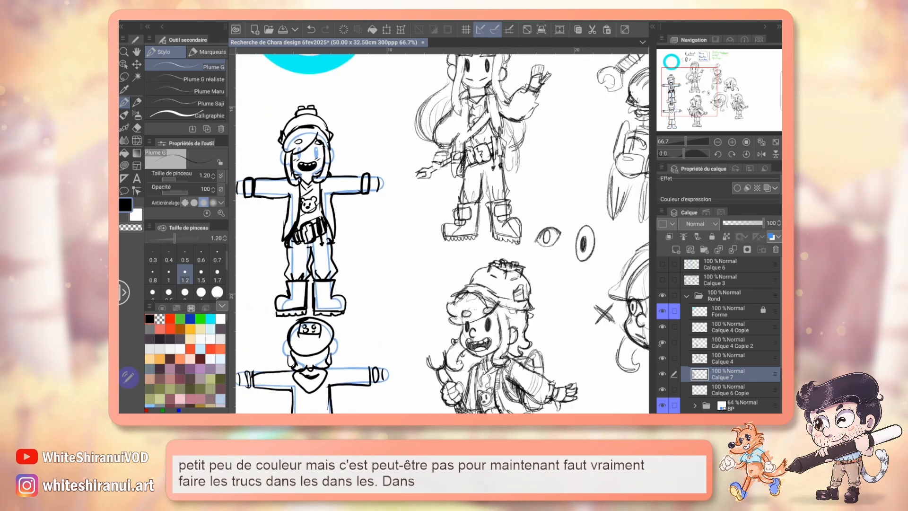
left_click(730, 342)
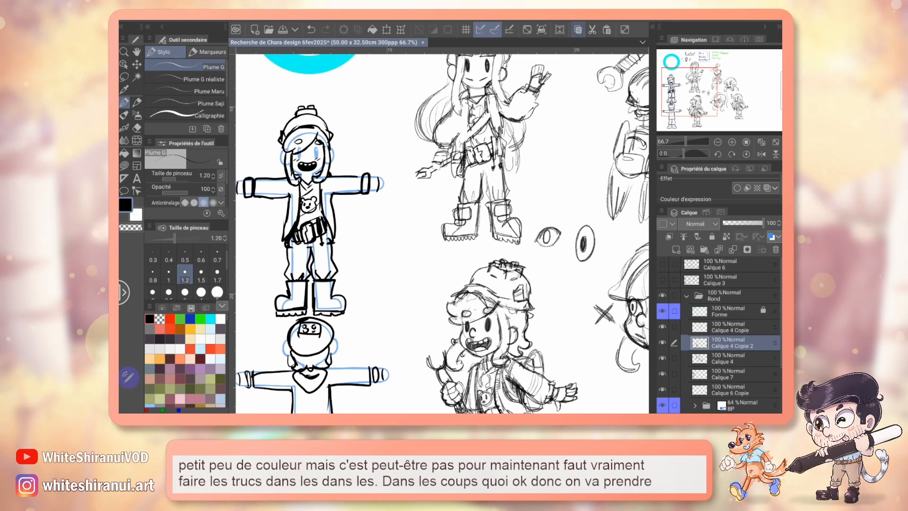
Collapse and hide the Rond folder, and show the Carre folder with the "Robot Ours en peluche" page.
left_click(686, 296)
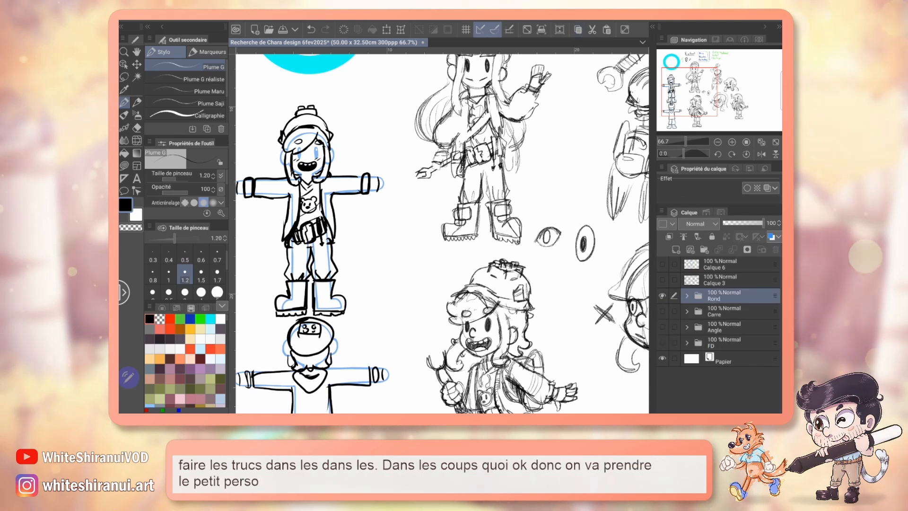
left_click(662, 295)
left_click(662, 311)
left_click_drag(442, 189, 266, 337)
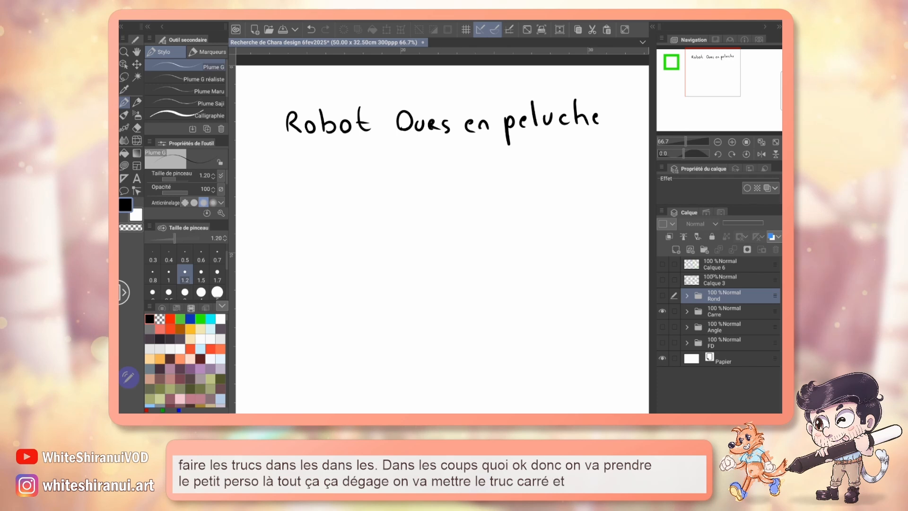
Create a new layer folder at the top of the layer stack and paste the copied character sketch into it.
left_click(704, 249)
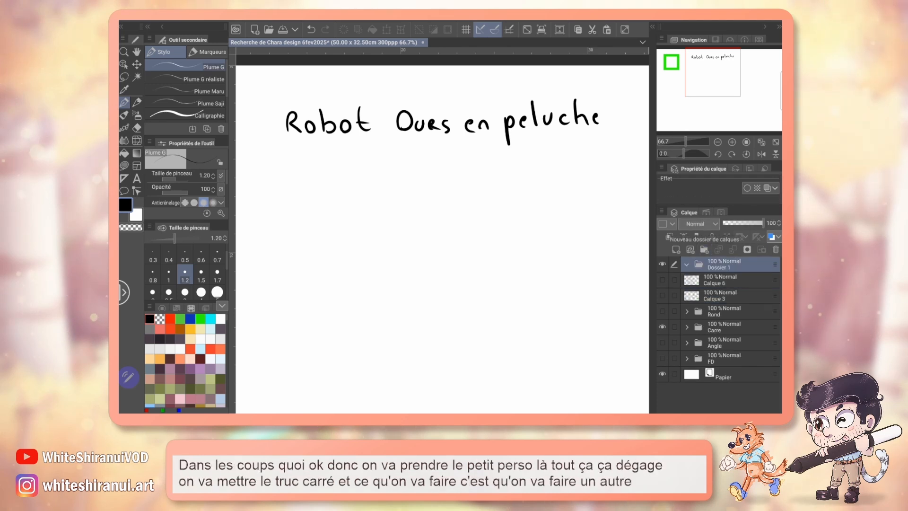
key("ctrl+v")
scroll(442, 237, "down", 3)
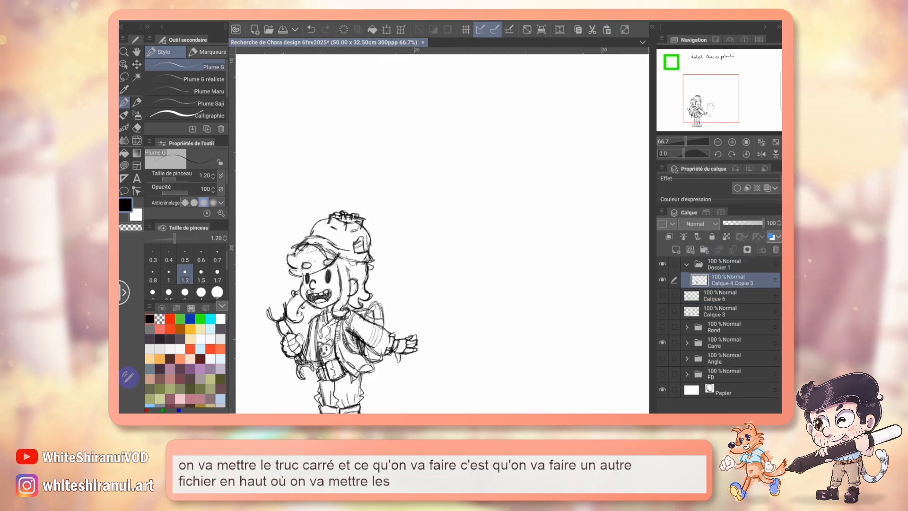
Move the pasted character sketch from the page's lower left to its upper-right corner.
left_click(717, 142)
left_click(718, 142)
left_click(137, 64)
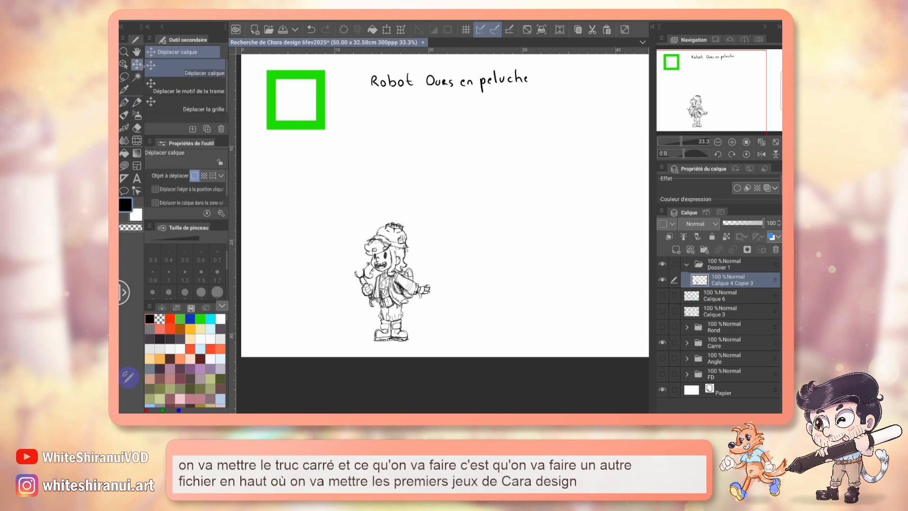
left_click_drag(392, 309, 613, 147)
scroll(439, 213, "right", 2)
left_click_drag(528, 160, 575, 160)
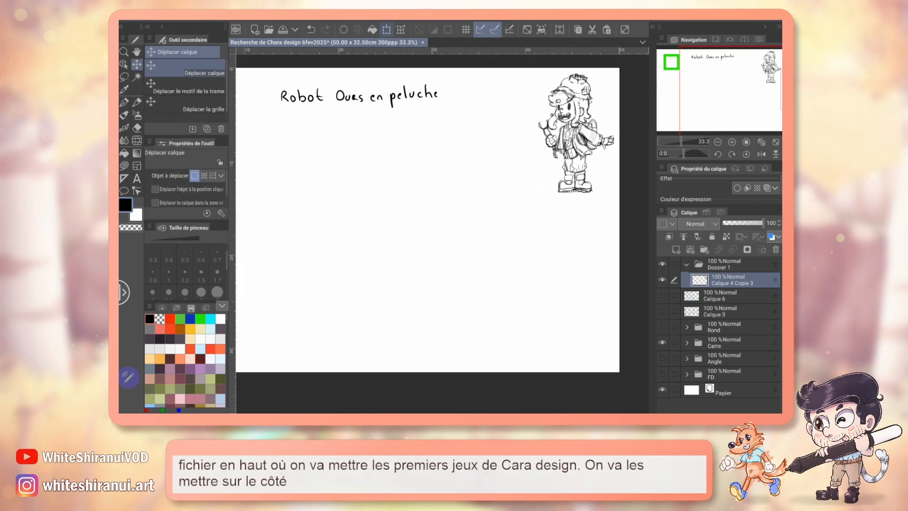
Scale the pasted character sketch down slightly within the page's upper-right corner and apply the transformation.
left_click(386, 29)
left_click_drag(615, 193, 589, 155)
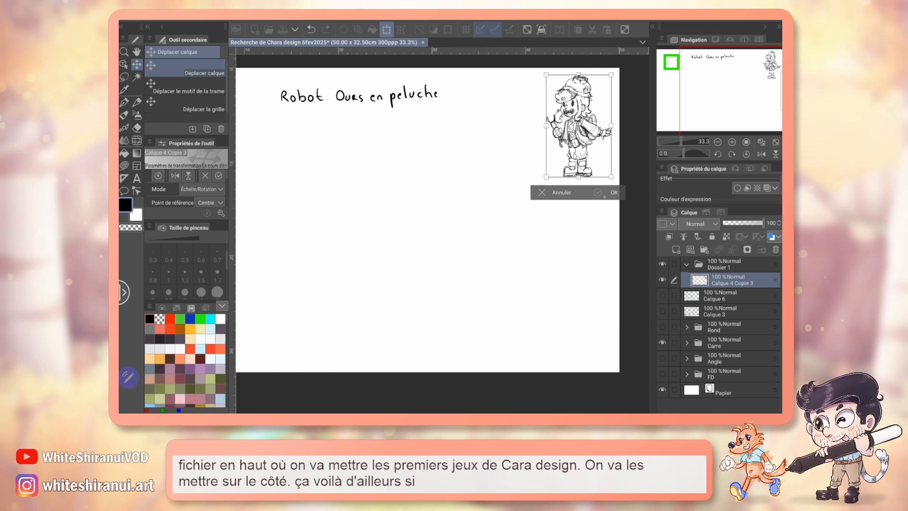
left_click(613, 192)
Handwrite the name "Wenbee" in black below the character's boots on a new layer, using the Plume G pen at size 1.20.
left_click_drag(442, 220, 520, 244)
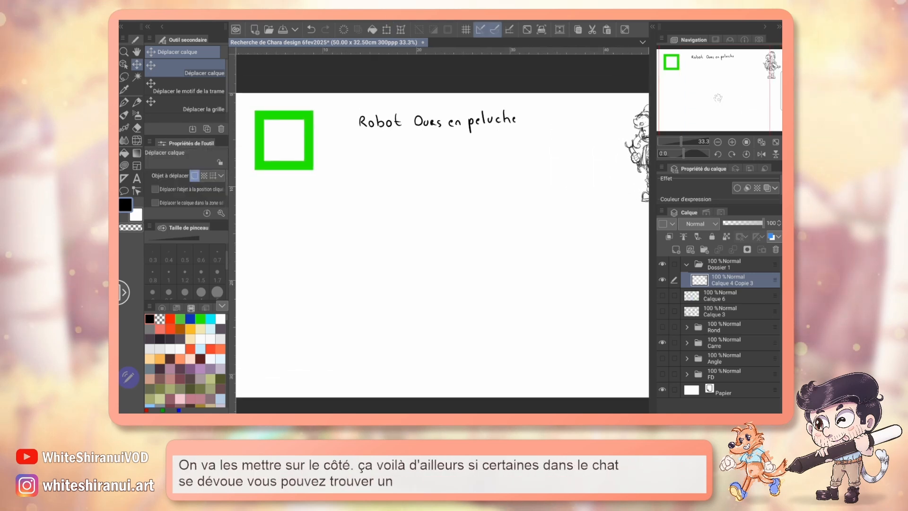
mouse_move(728, 97)
left_mouse_down()
mouse_move(754, 97)
mouse_move(738, 98)
left_mouse_up()
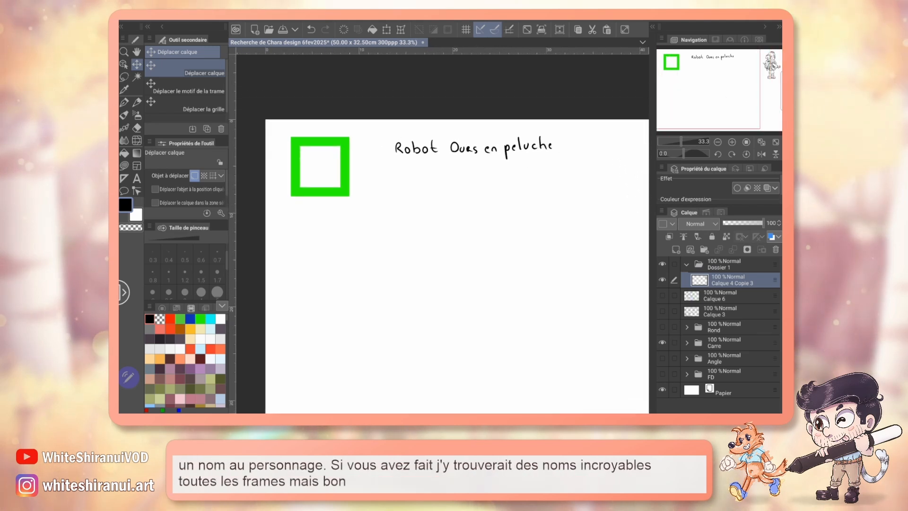
left_click(732, 142)
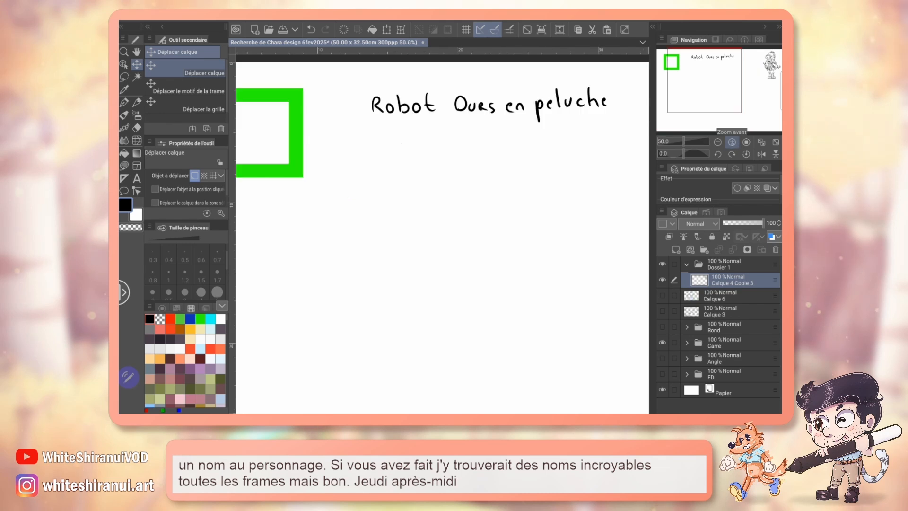
left_click(732, 142)
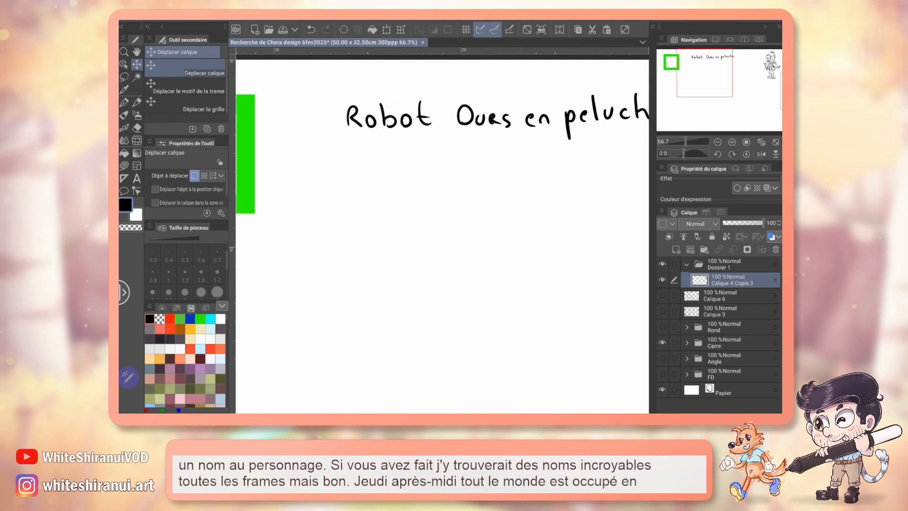
left_click_drag(704, 73, 760, 73)
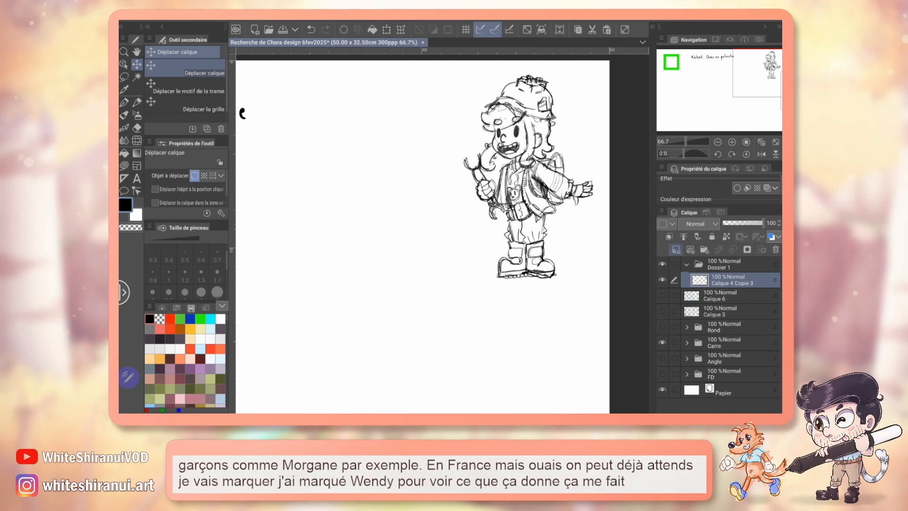
left_click(675, 251)
scroll(528, 176, "down", 1)
left_click(732, 142)
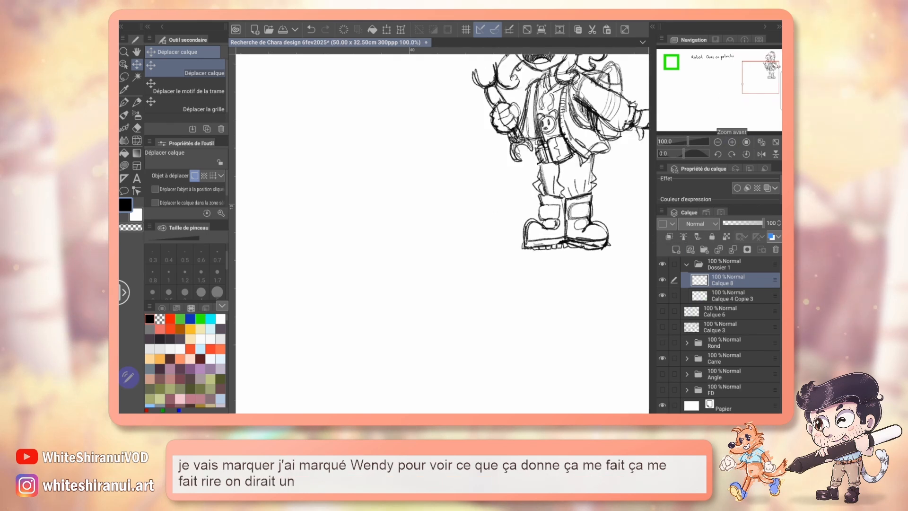
left_click_drag(497, 284, 373, 266)
key("p")
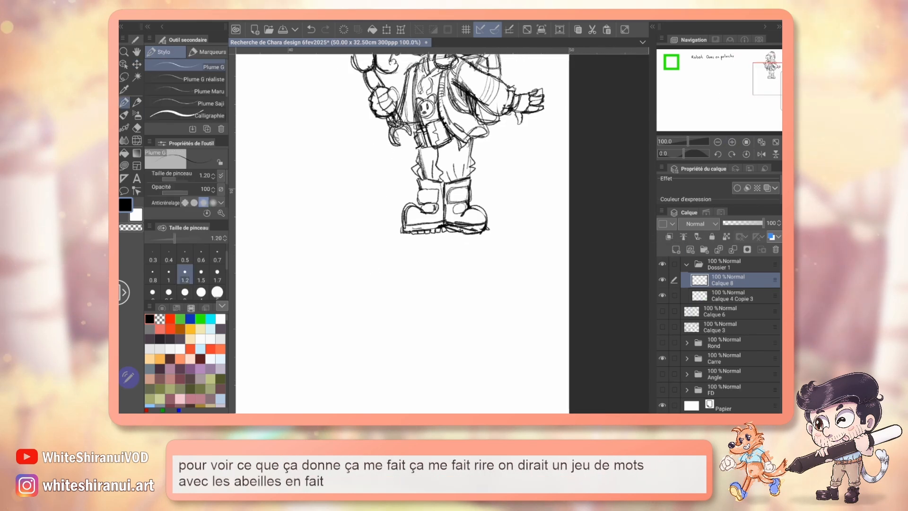
mouse_move(356, 250)
left_mouse_down()
mouse_move(371, 263)
mouse_move(389, 246)
mouse_move(393, 276)
mouse_move(406, 277)
left_mouse_up()
left_click_drag(418, 246, 419, 277)
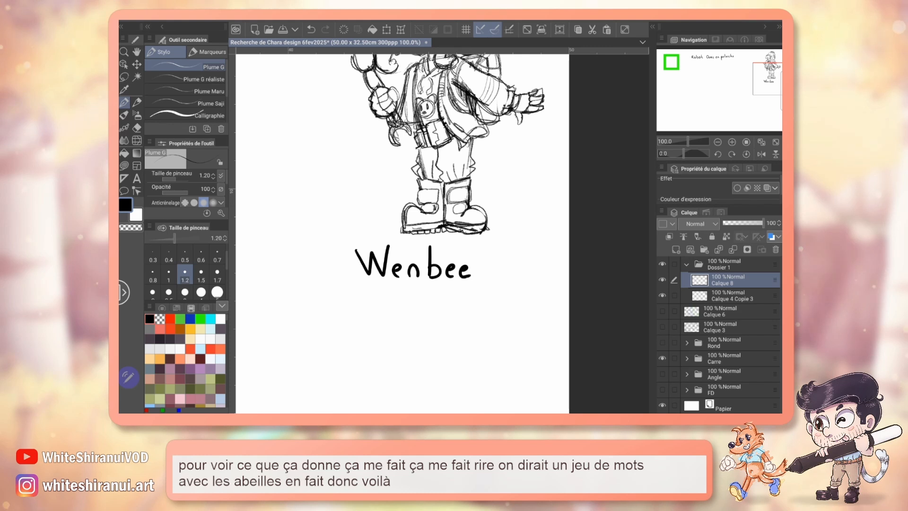
Lasso the "Wenbee" lettering, shift it sideways to centre it under the character's boots, and clear the selection.
key("m")
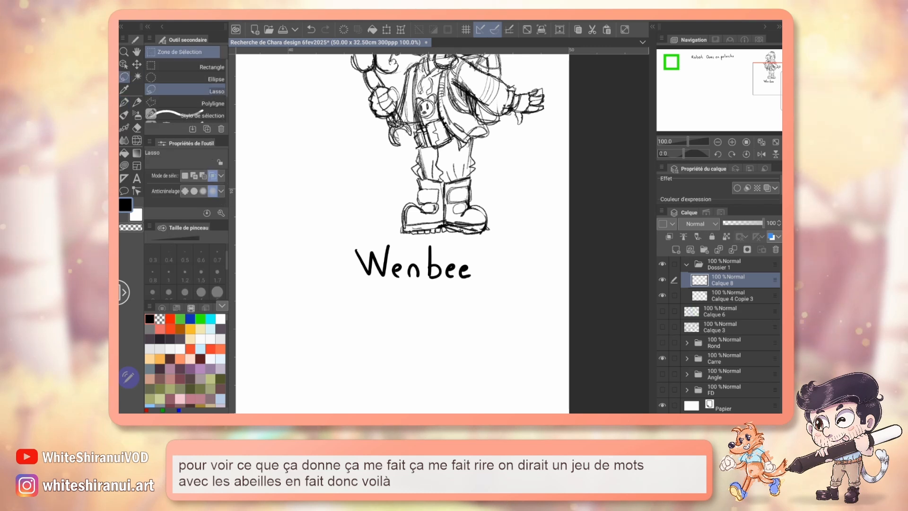
left_click_drag(397, 297, 374, 301)
key("v")
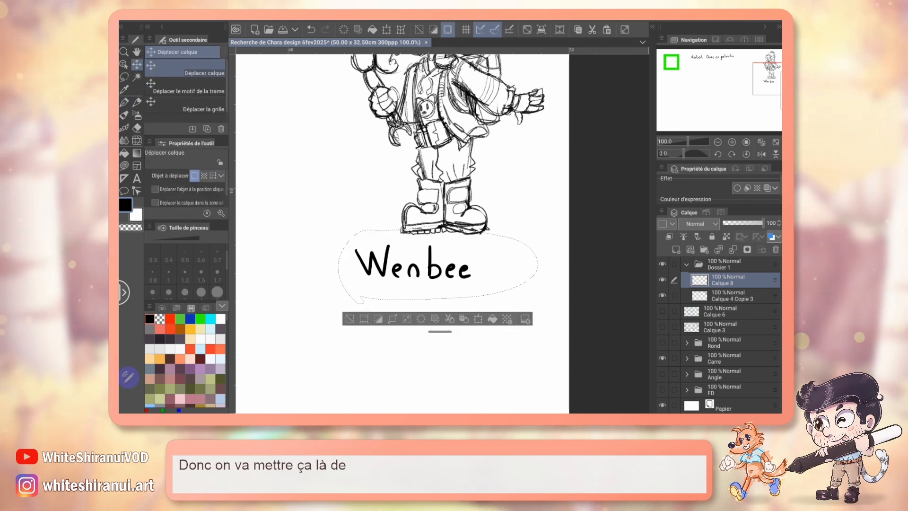
left_click_drag(449, 278, 483, 278)
key("ctrl+d")
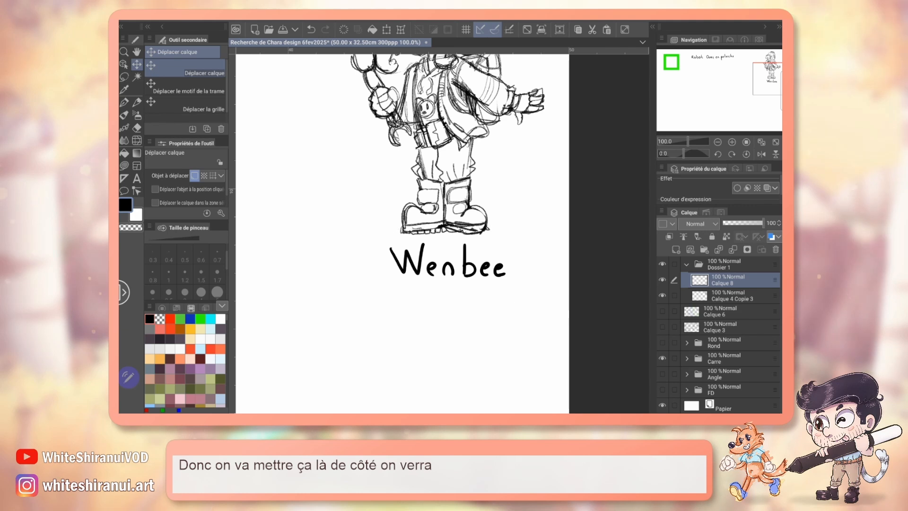
key("ctrl+minus")
left_click_drag(442, 233, 519, 296)
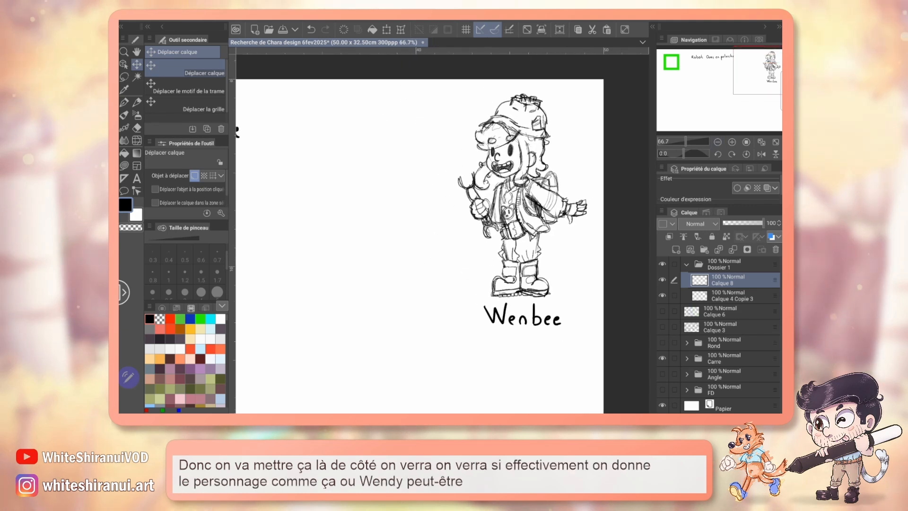
left_click_drag(426, 237, 464, 194)
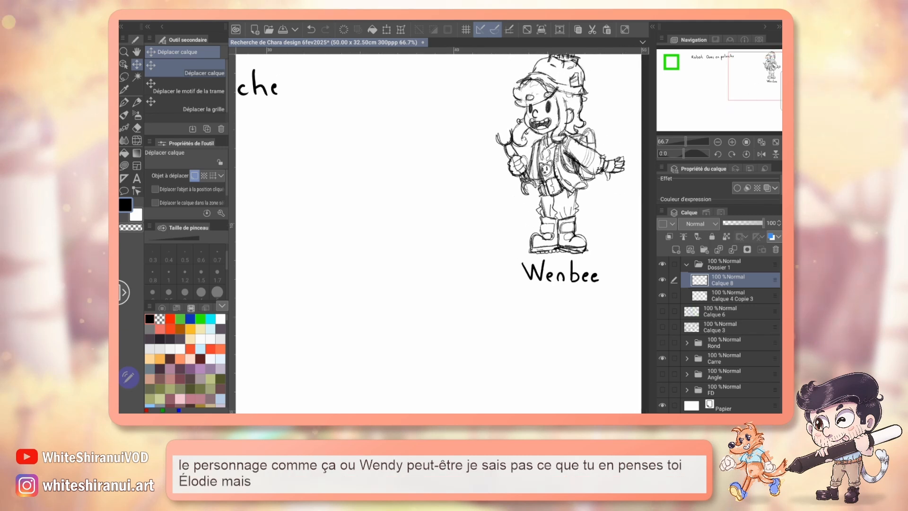